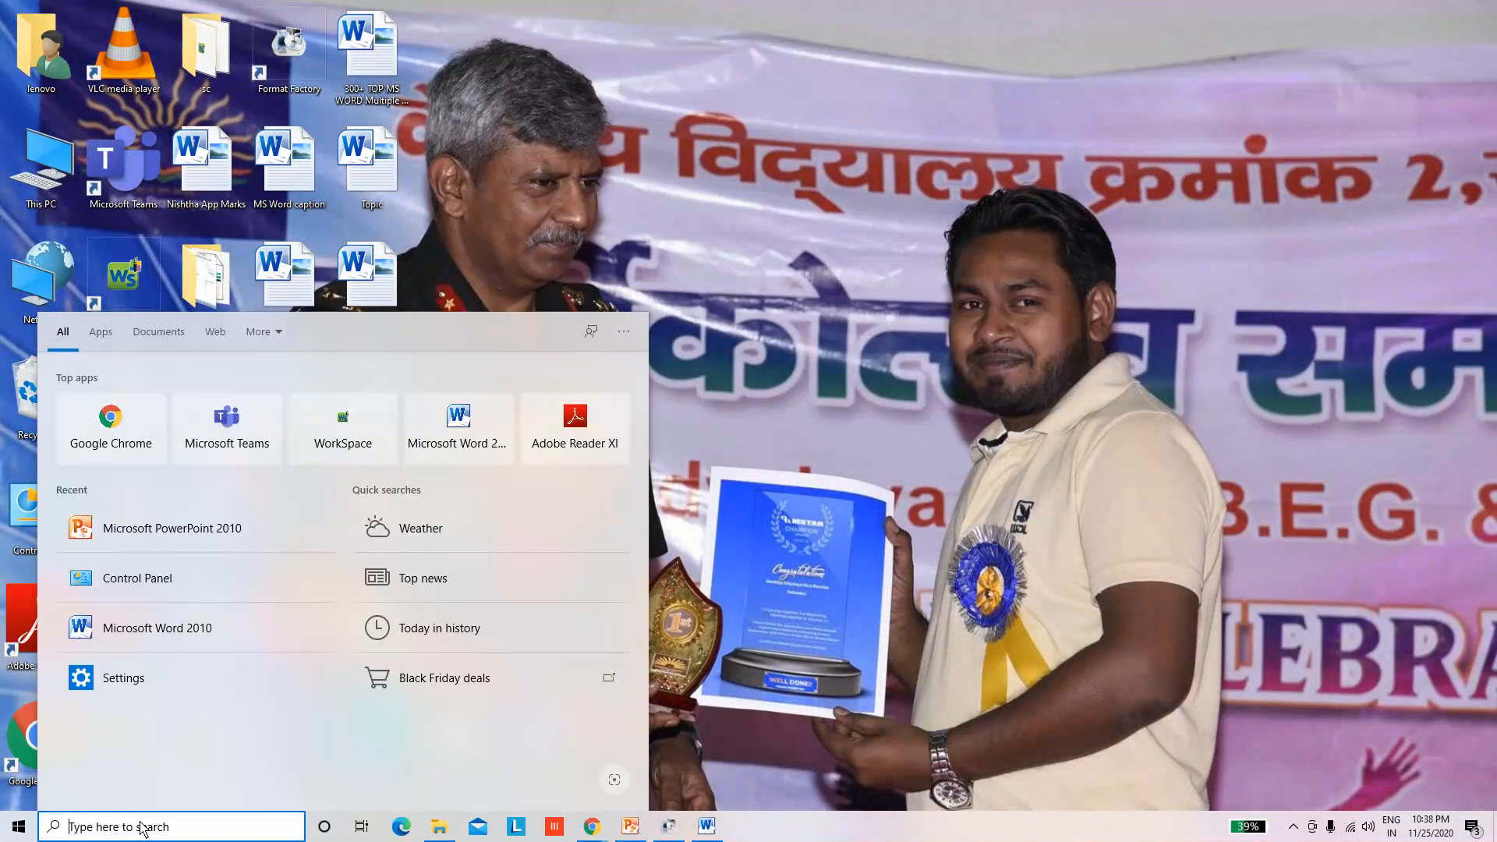
Step: Search the computer for "word"
type("word")
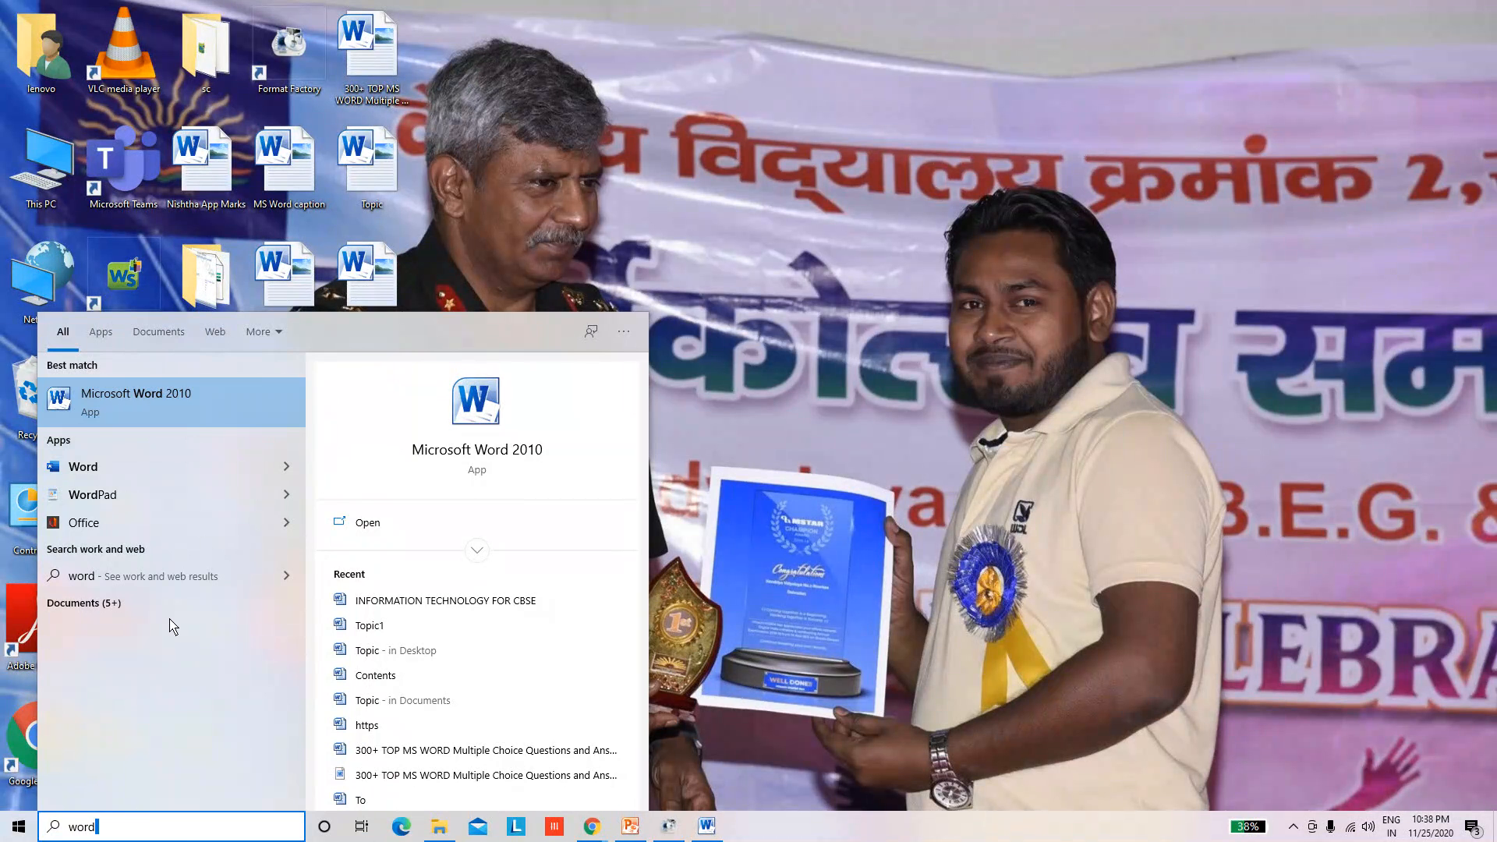
right_click(950, 240)
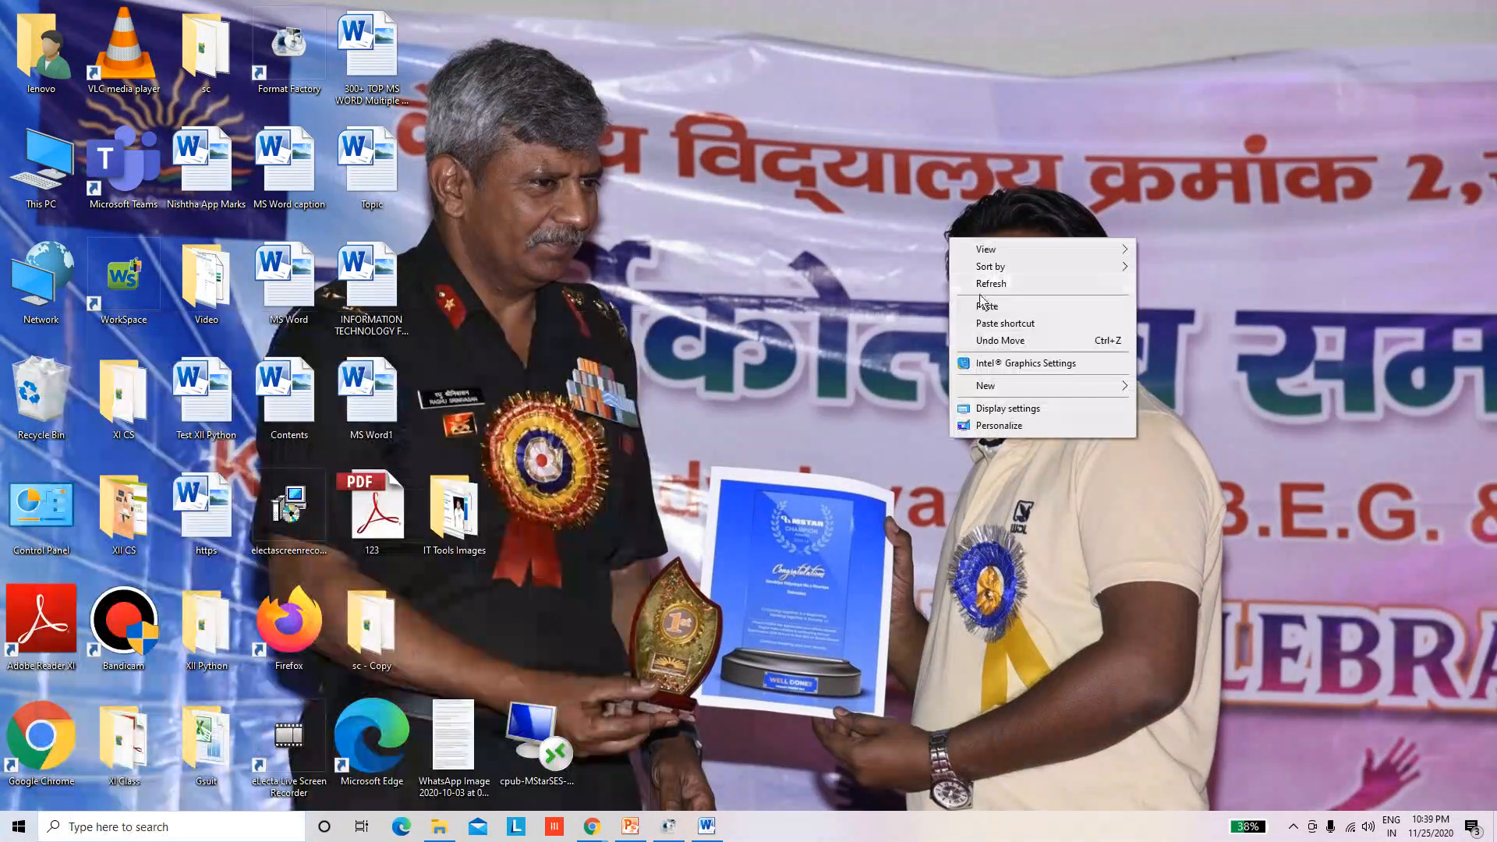
left_click(988, 288)
right_click(879, 210)
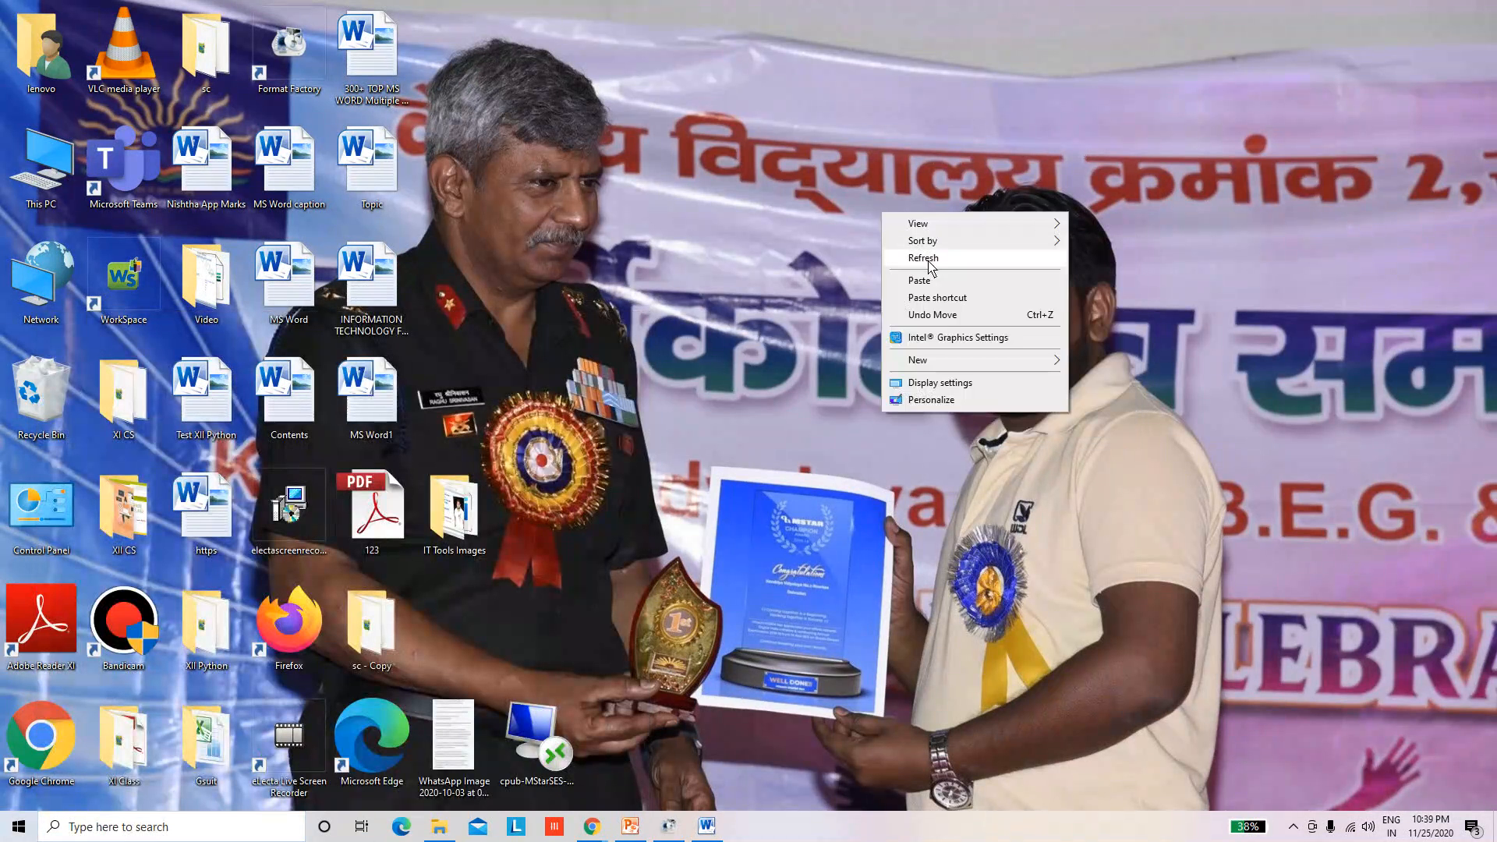
left_click(912, 258)
right_click(823, 192)
left_click(857, 233)
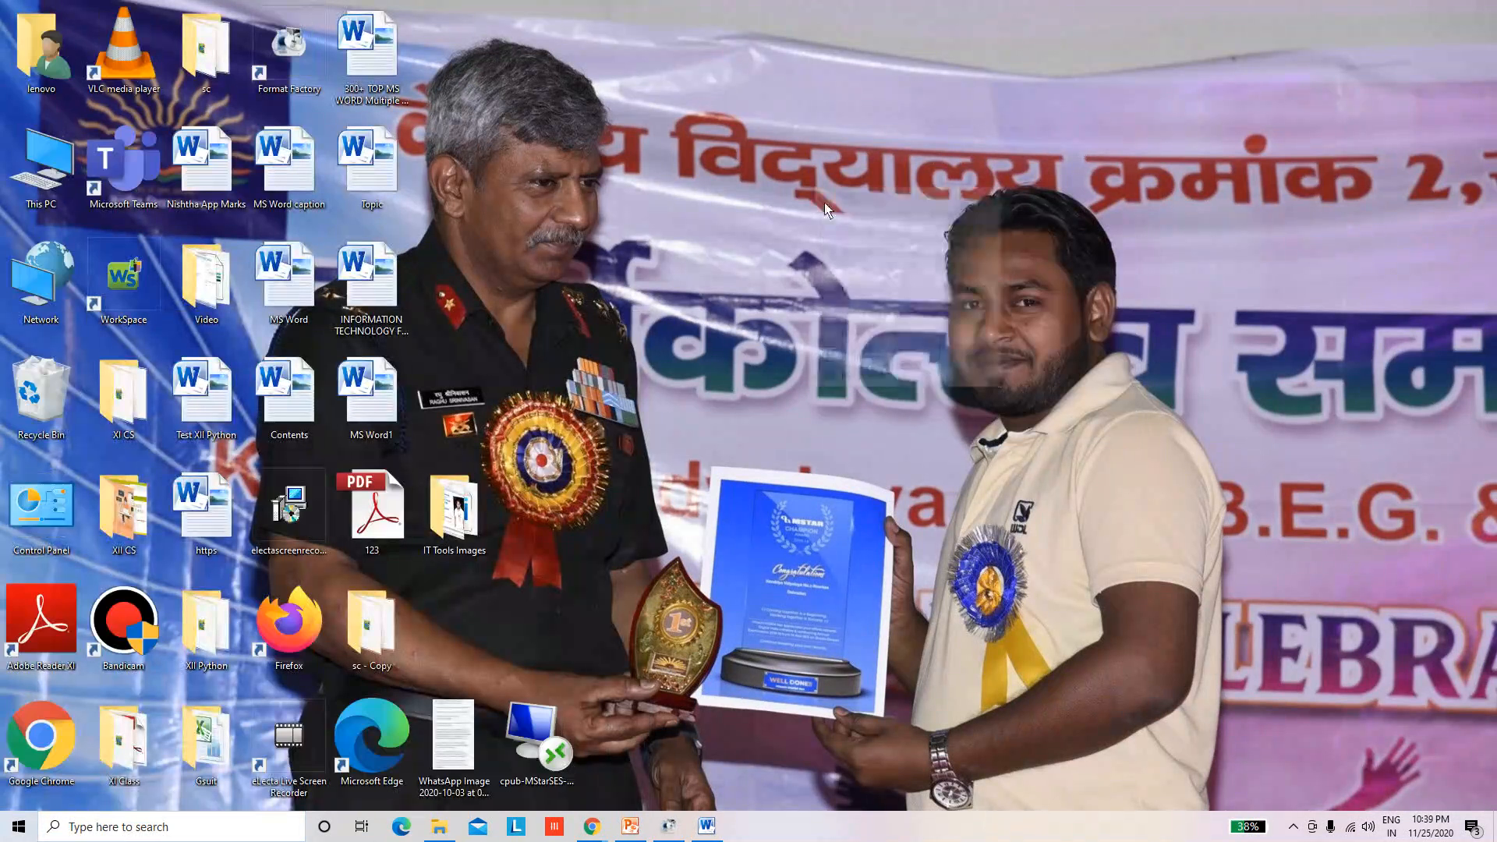
right_click(816, 188)
left_click(863, 237)
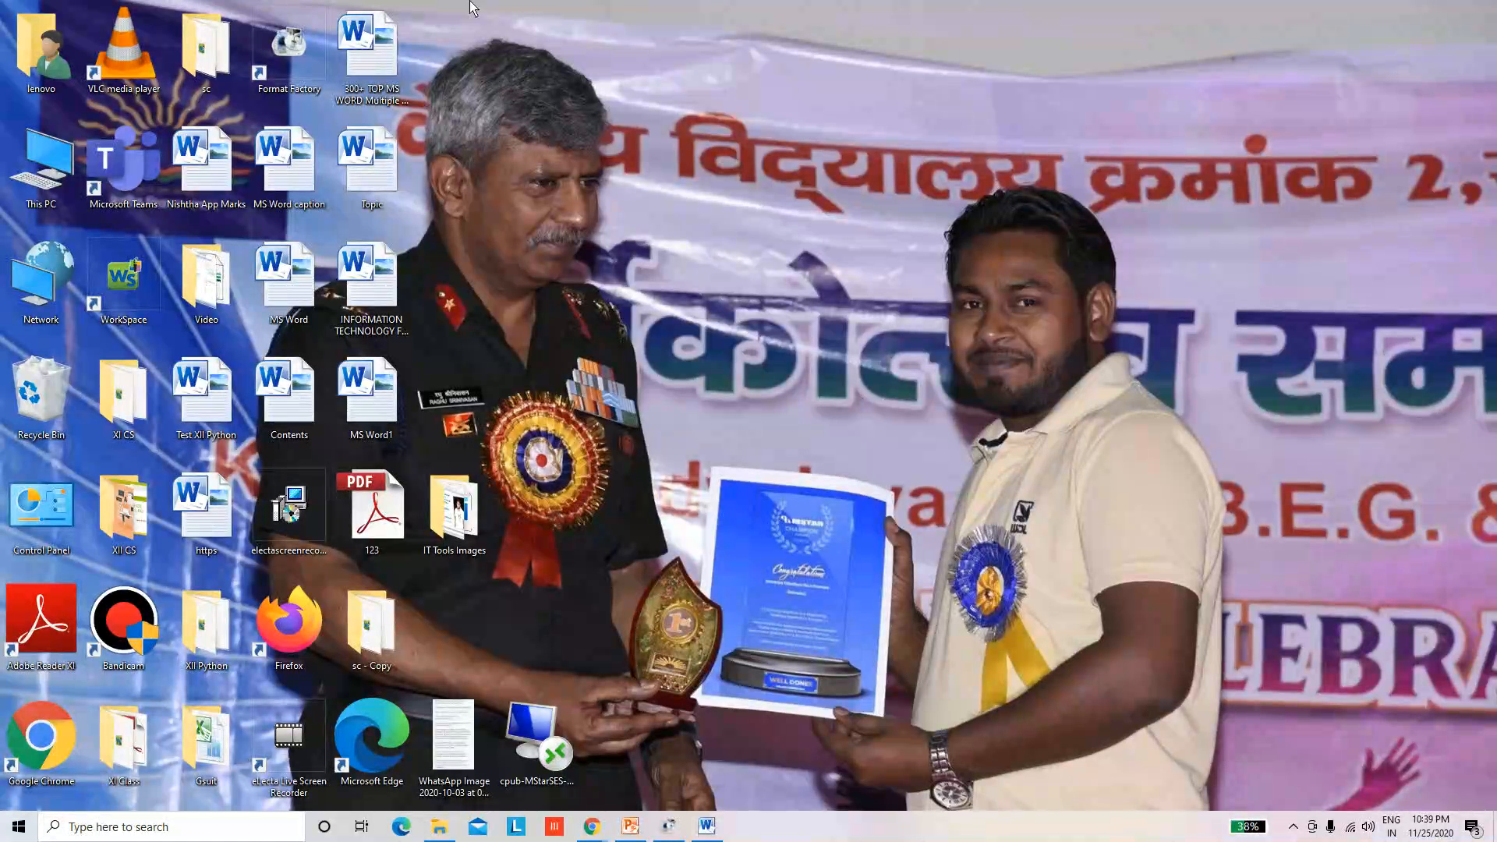
Step: Switch to Microsoft Word and create a new blank document
left_click(705, 826)
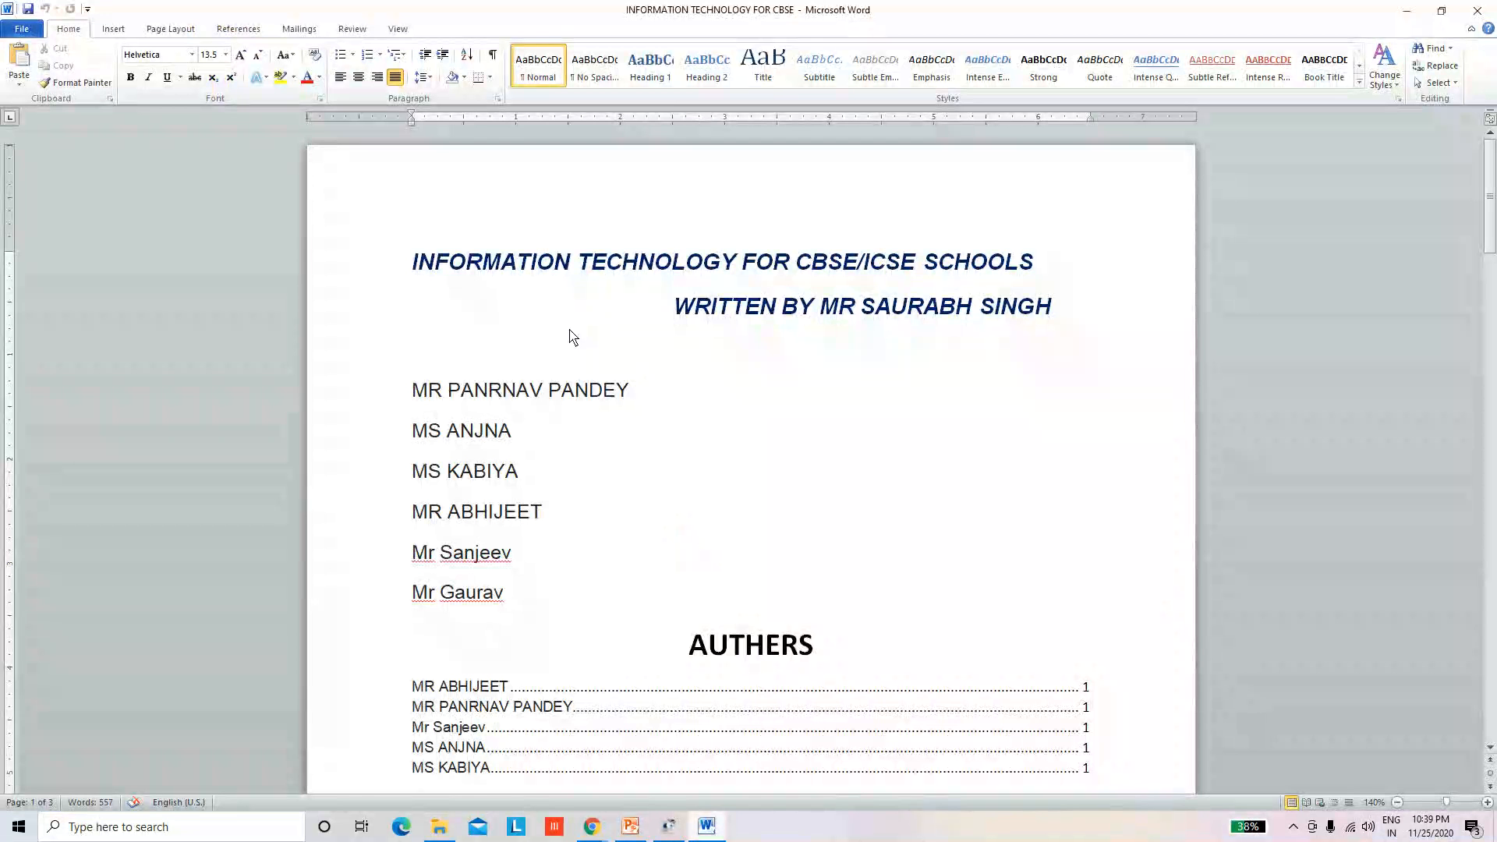
left_click(570, 331)
left_click(414, 270)
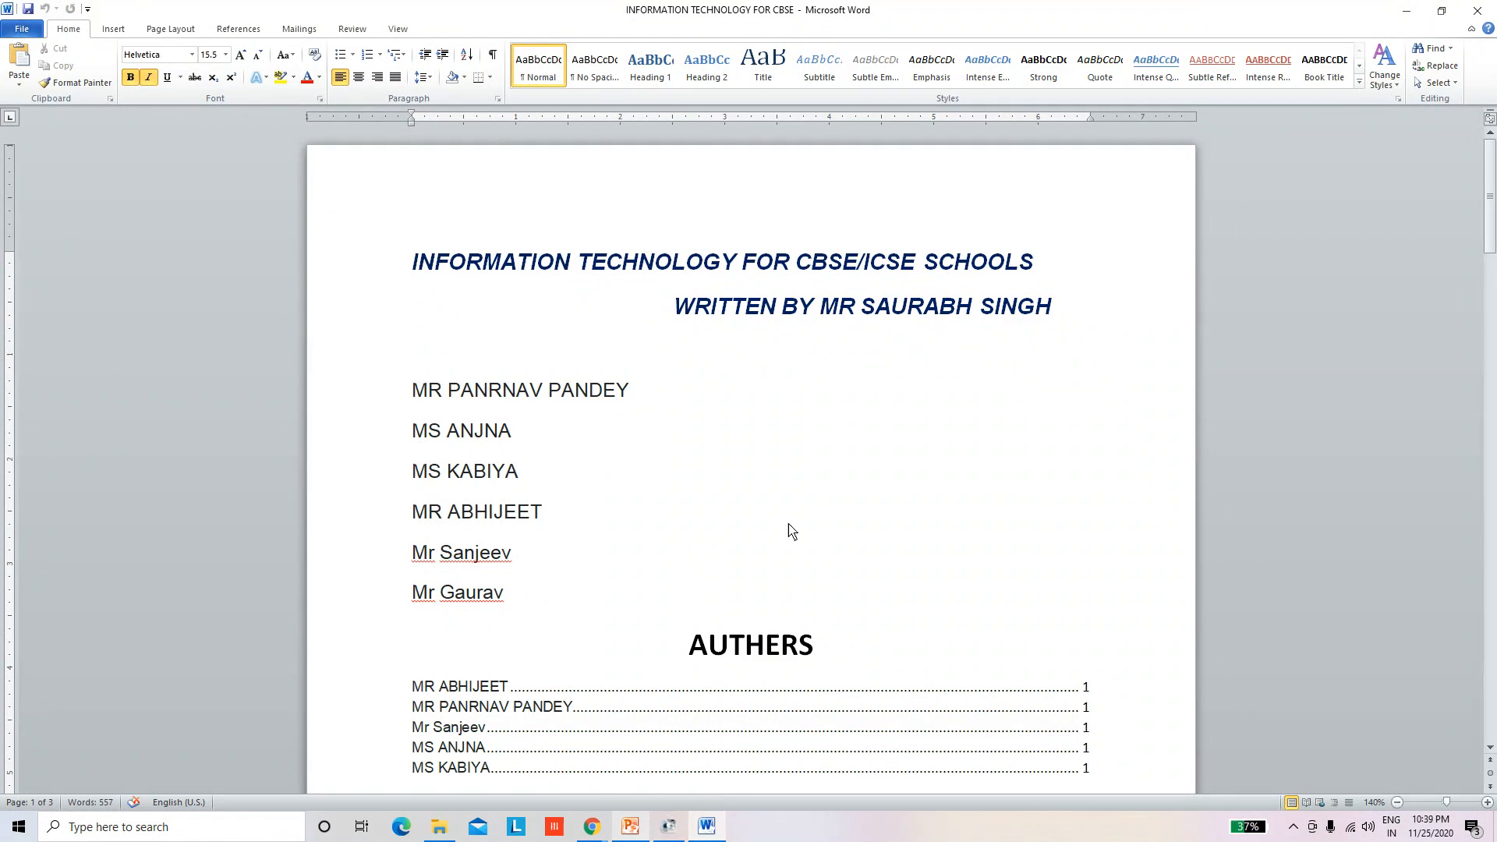
key("alt+f")
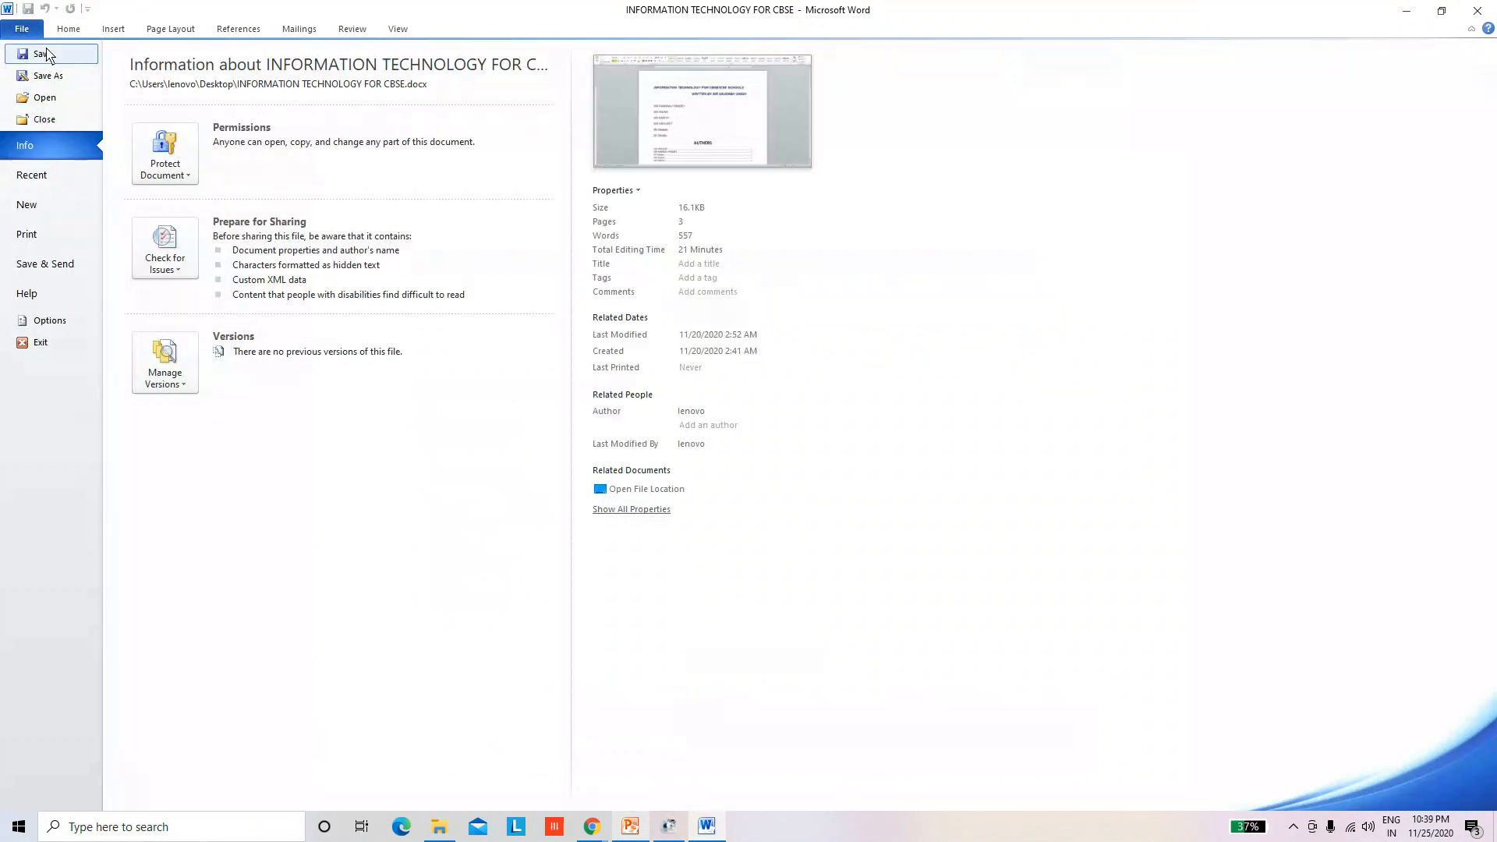
left_click(48, 207)
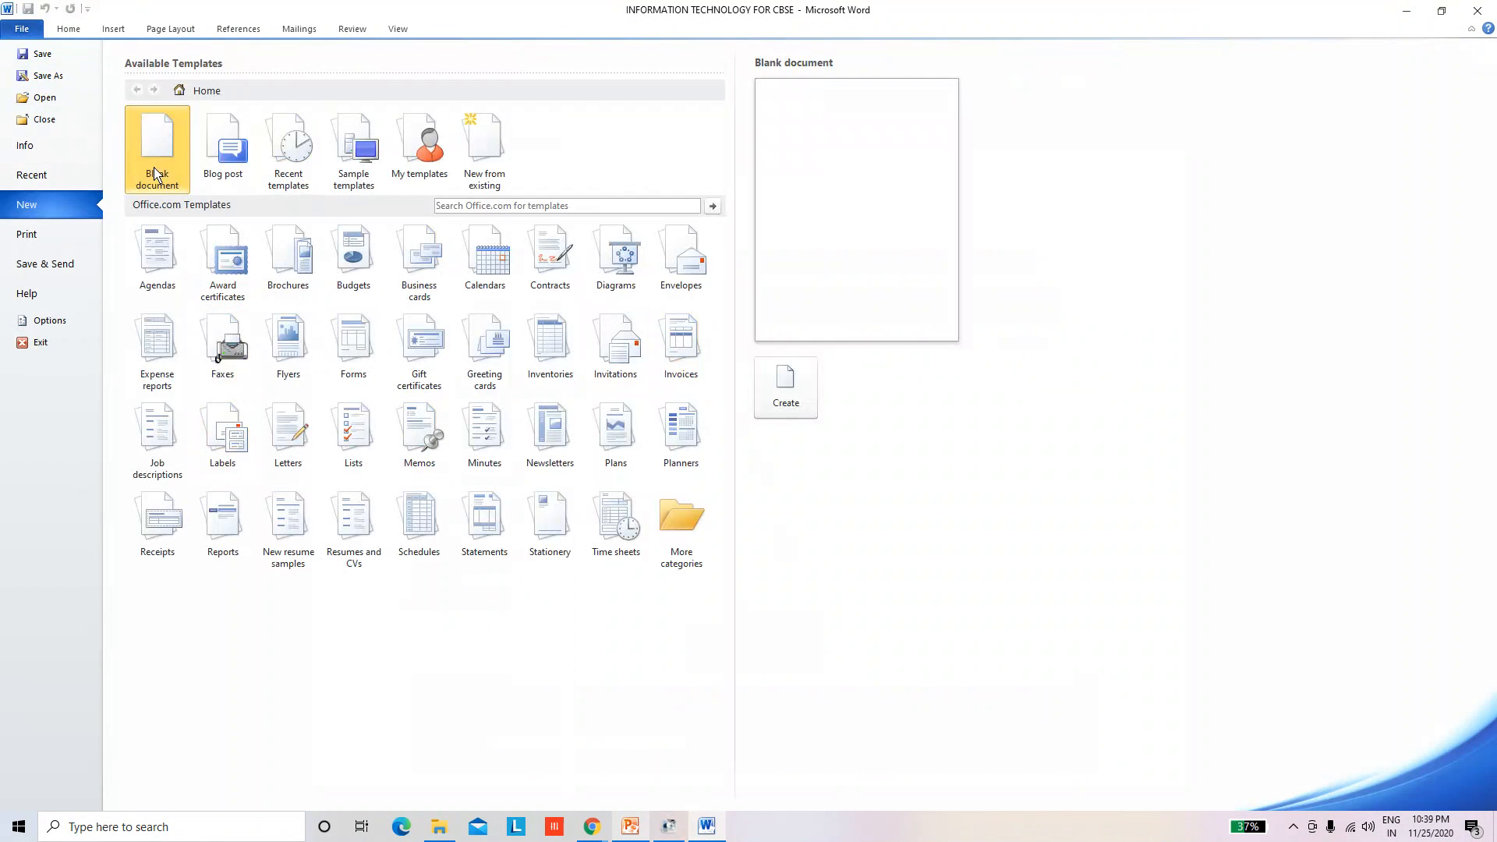
left_click(786, 392)
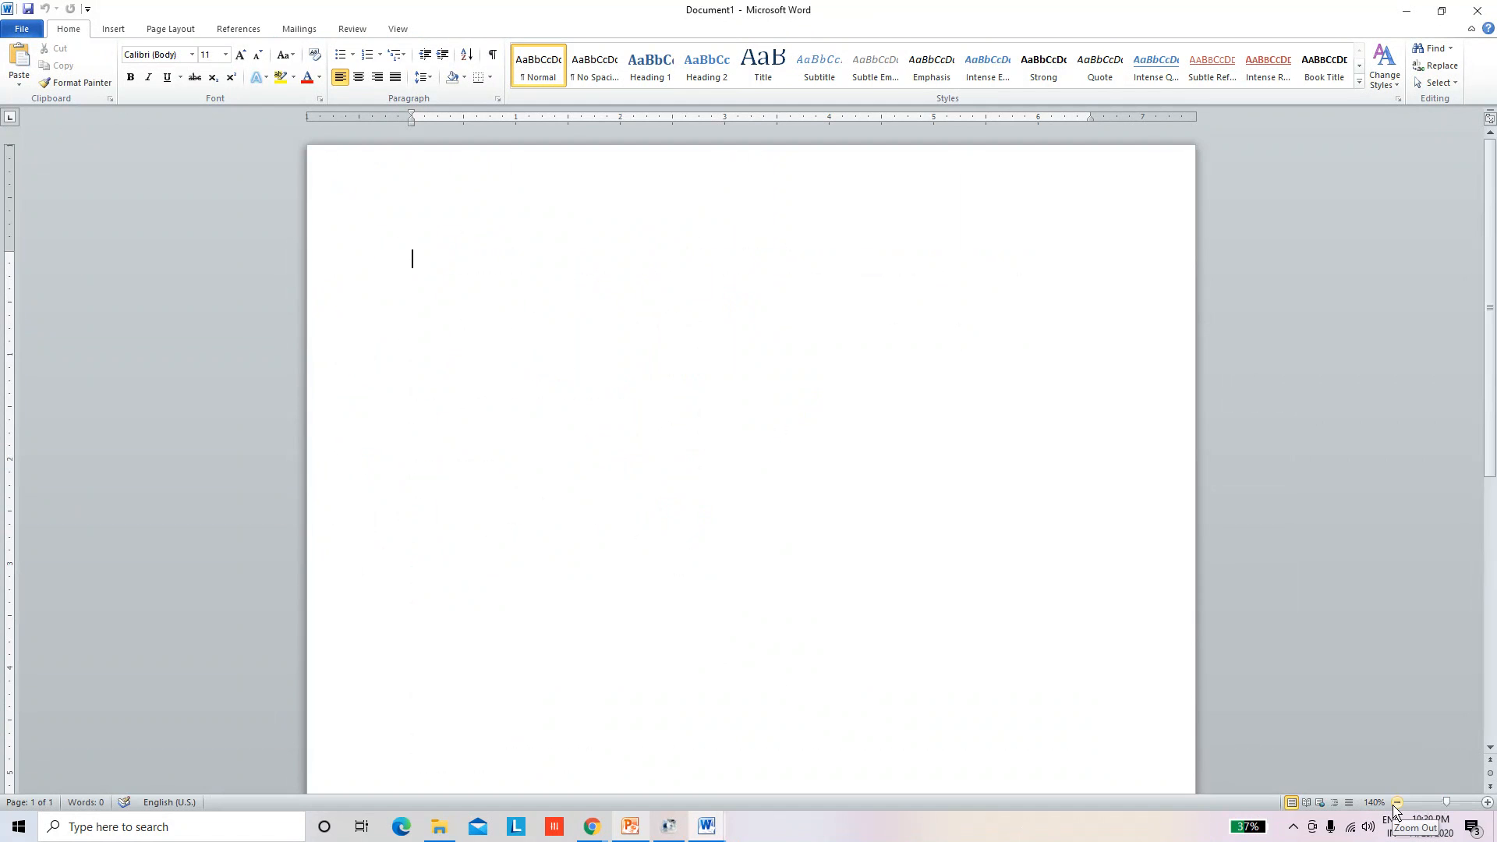
Step: Try the page zoom at its 500% maximum and 10% minimum, and set it to 148%
left_click_drag(1446, 802, 1492, 813)
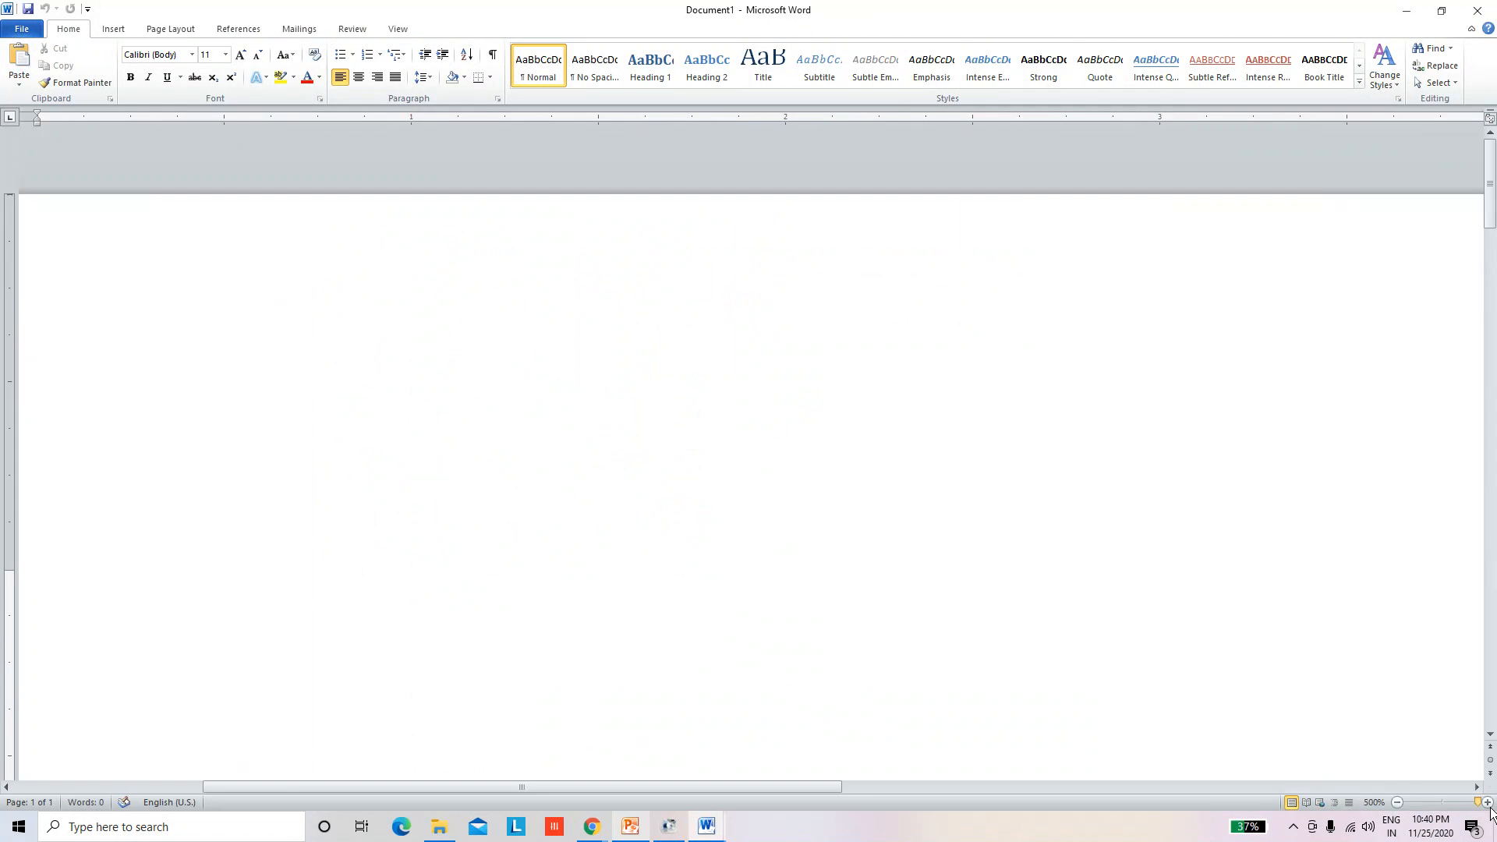
left_click_drag(1491, 813, 1396, 826)
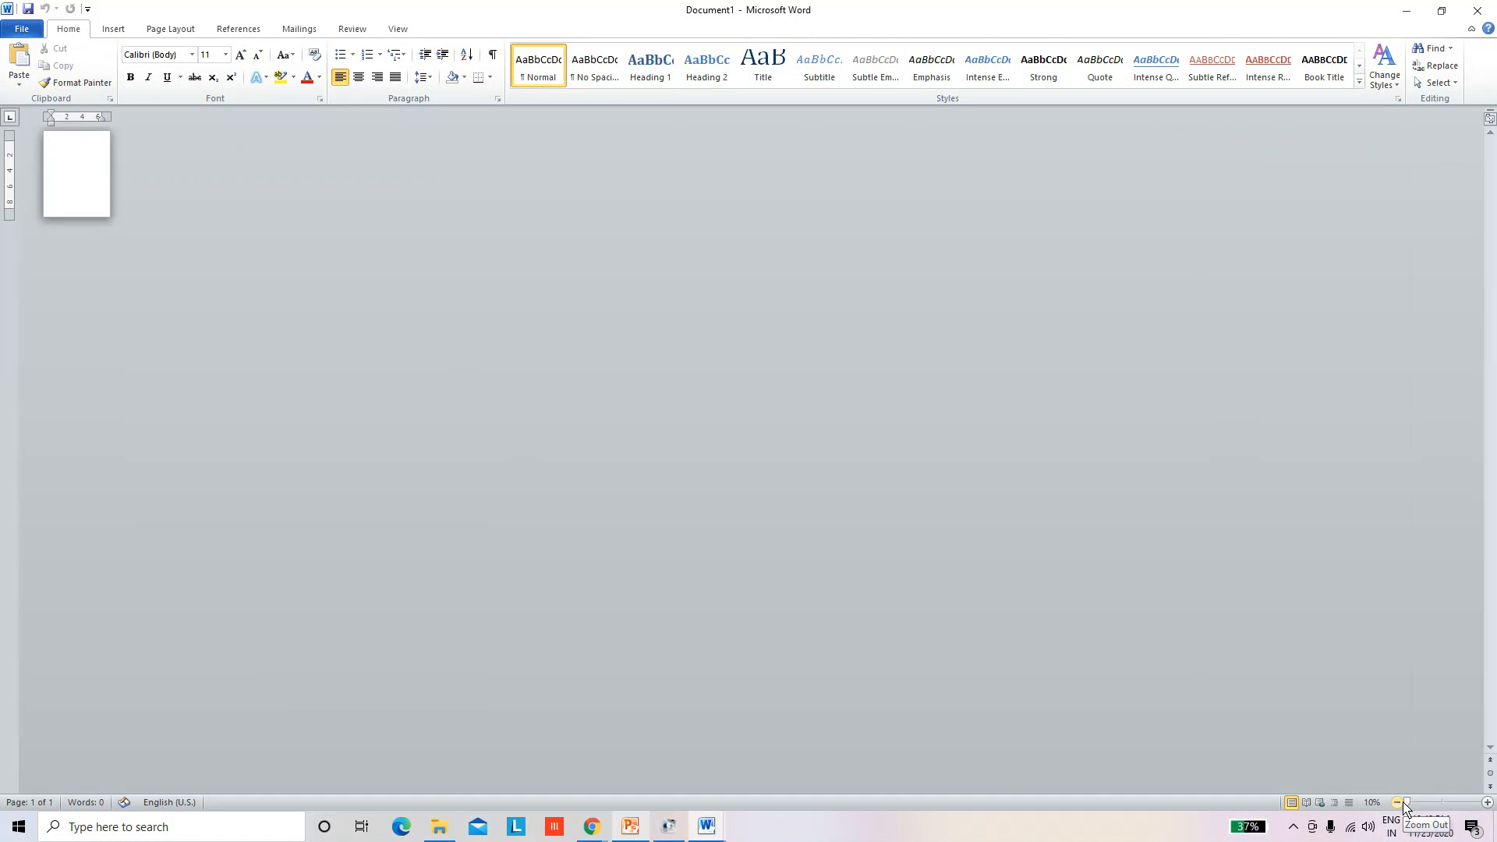
left_click_drag(1406, 803, 1442, 803)
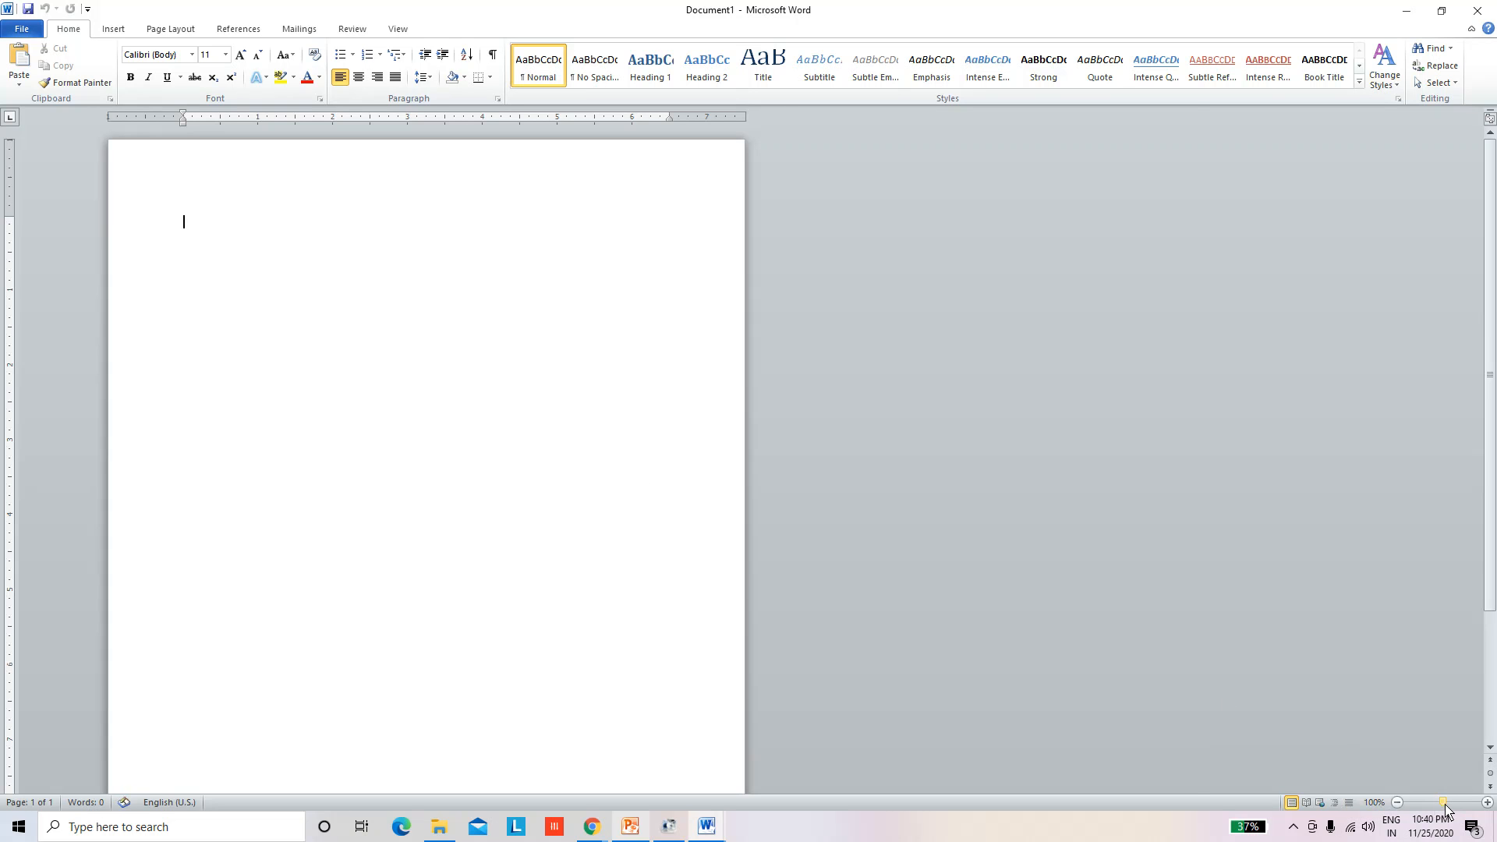
left_click_drag(1444, 803, 1448, 804)
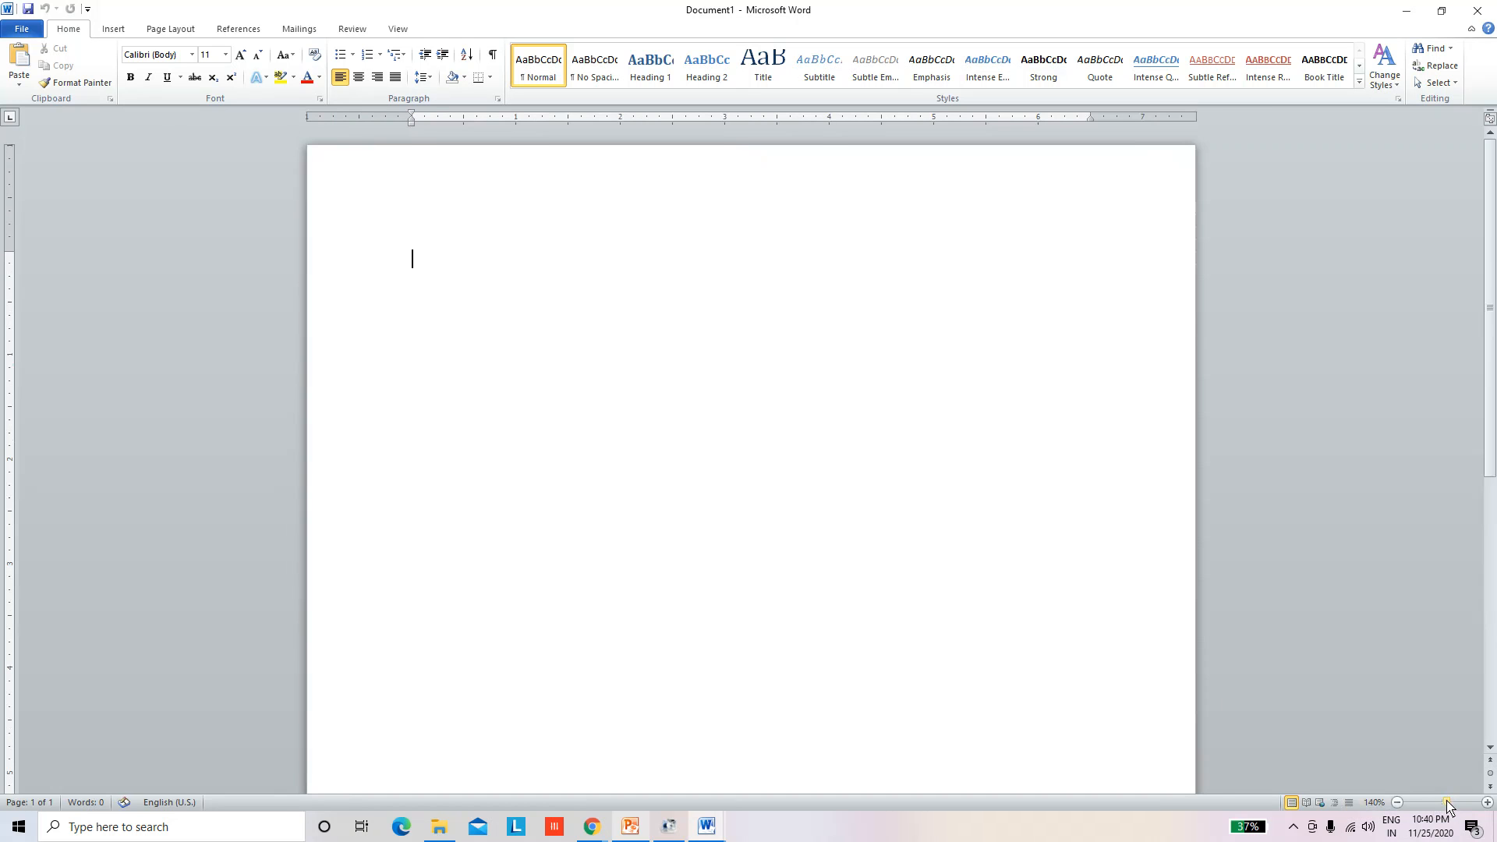
left_click_drag(1447, 801, 1448, 804)
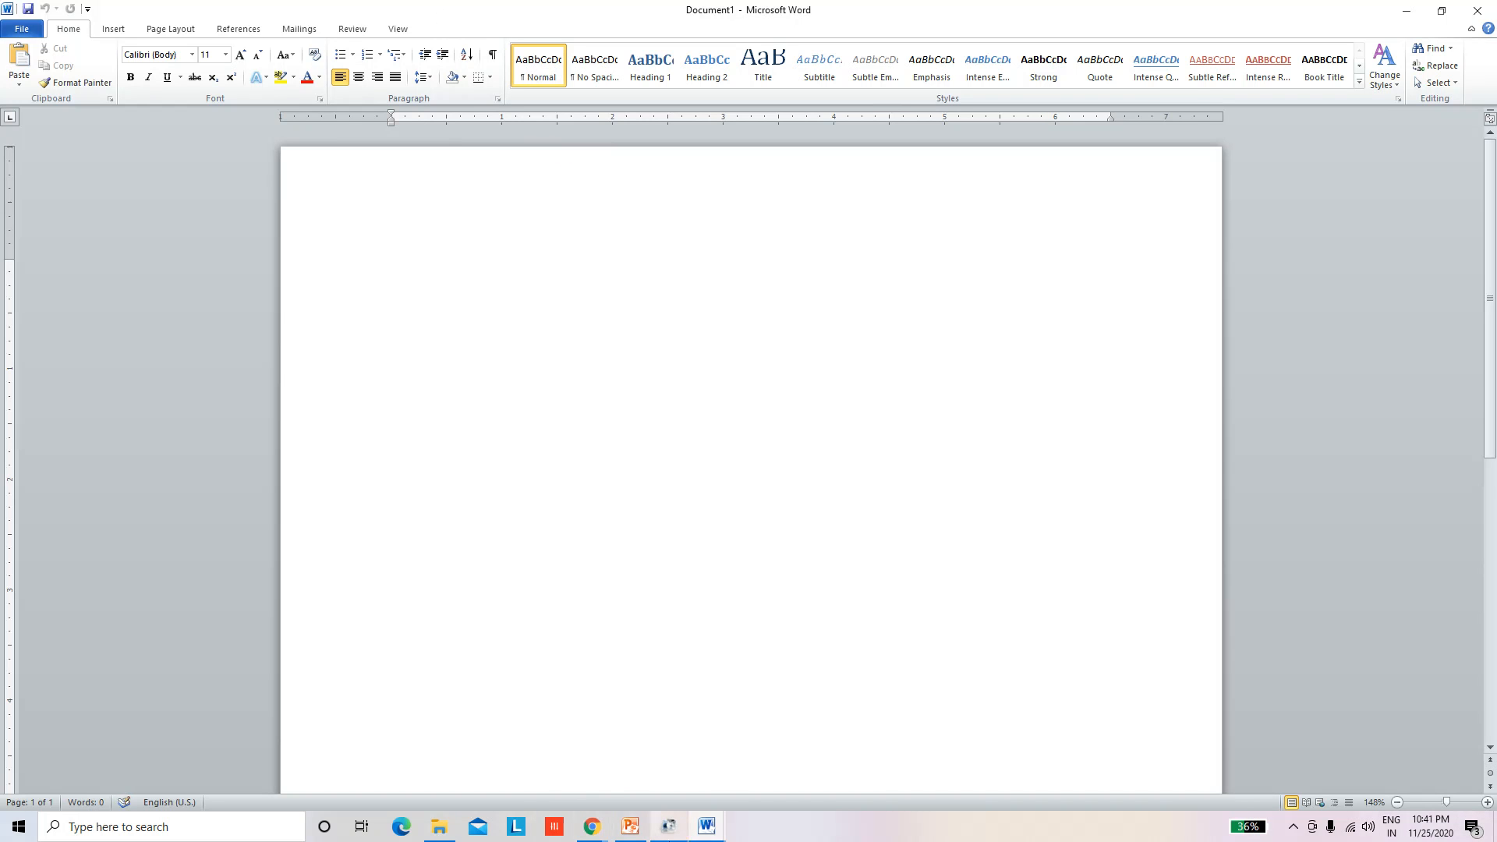
Step: Switch back and forth between the new blank document and the INFORMATION TECHNOLOGY FOR CBSE document
mouse_move(704, 831)
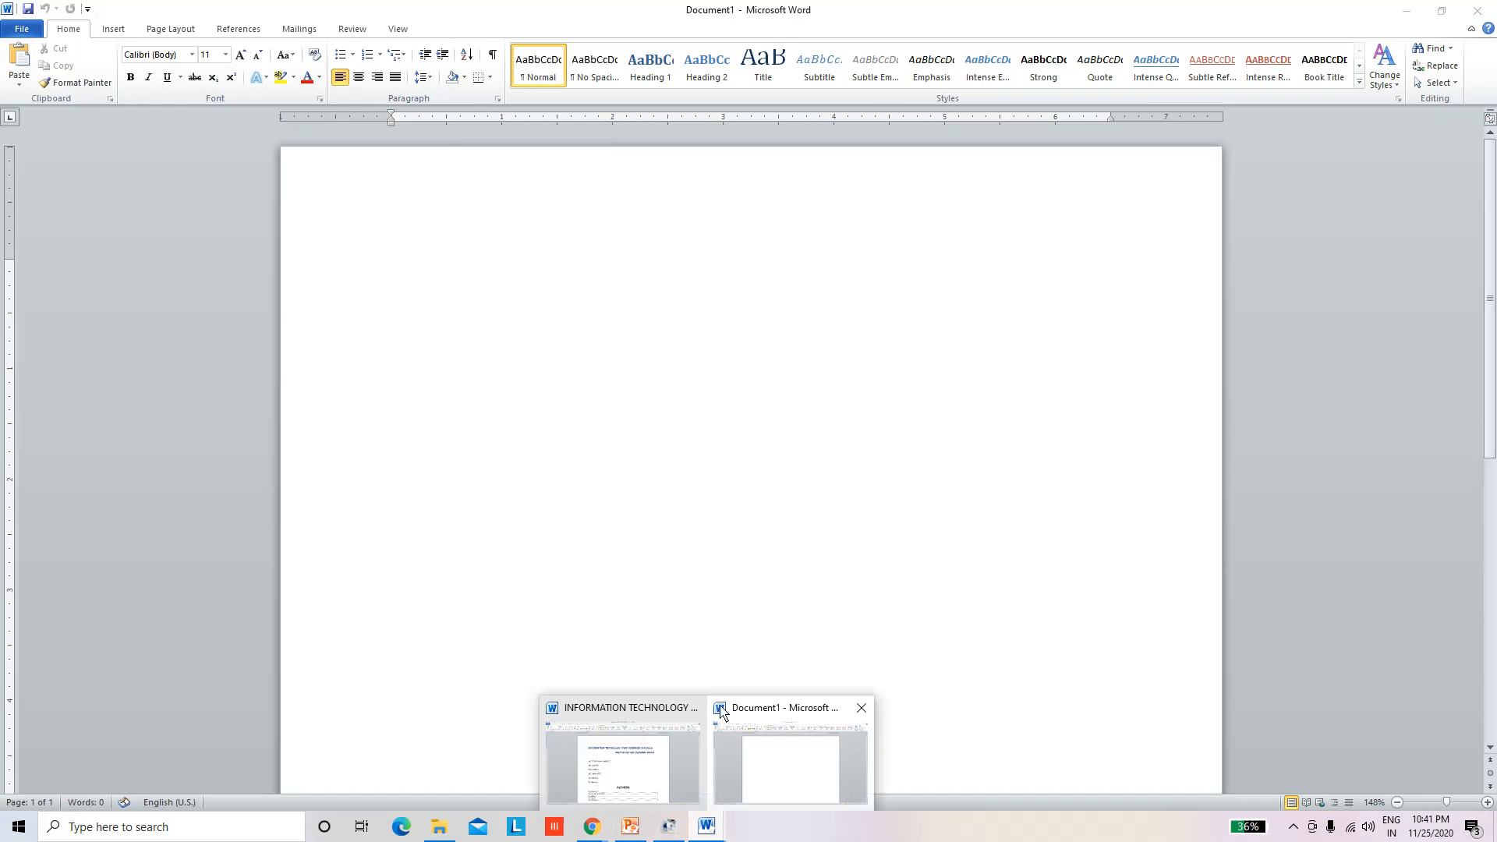
left_click(668, 765)
scroll(616, 524, "down", 4)
scroll(616, 524, "up", 3)
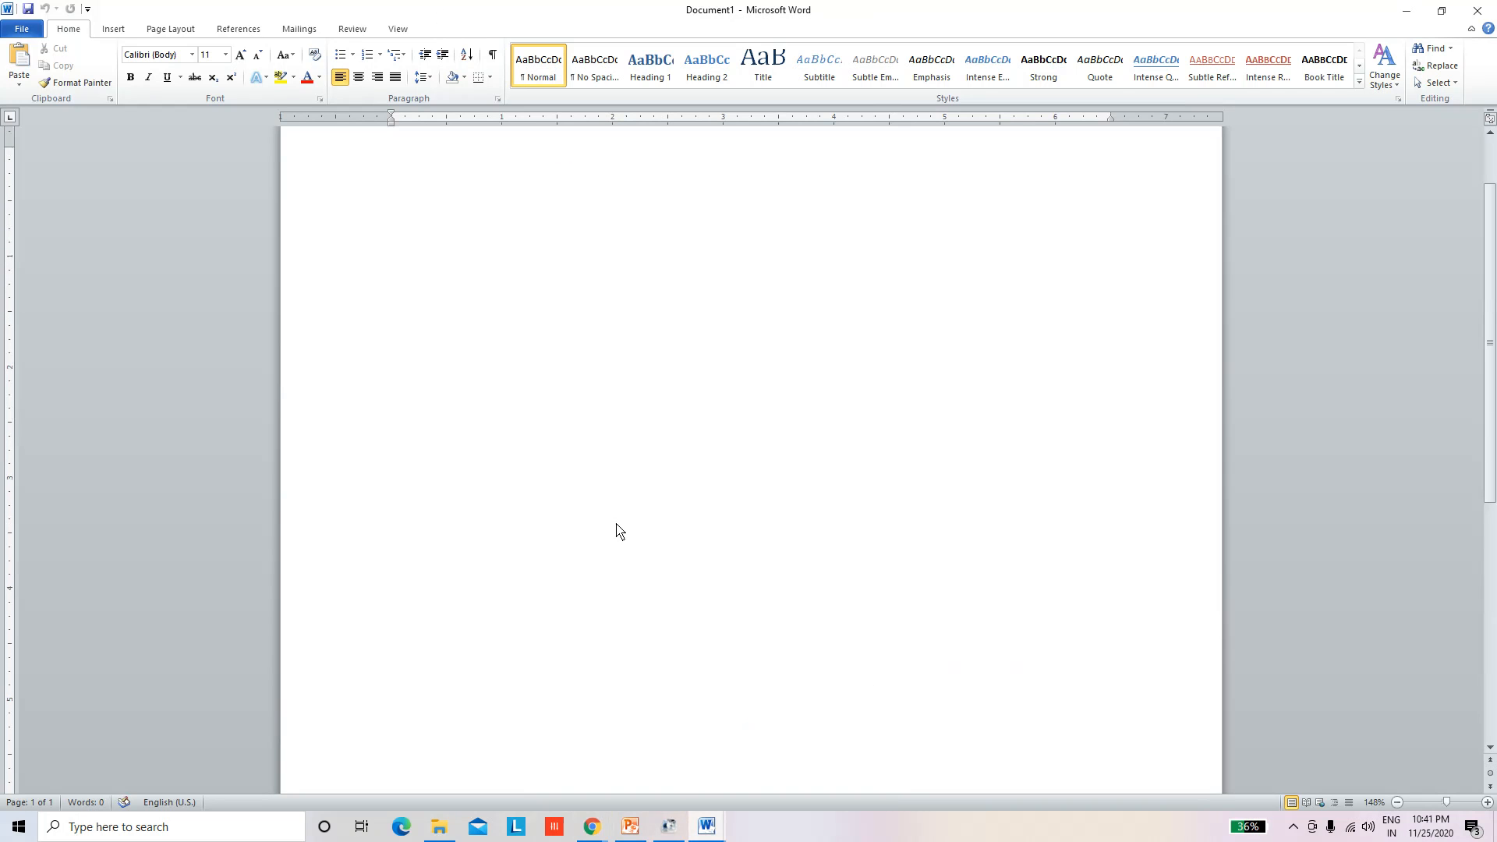
mouse_move(708, 830)
left_click(168, 834)
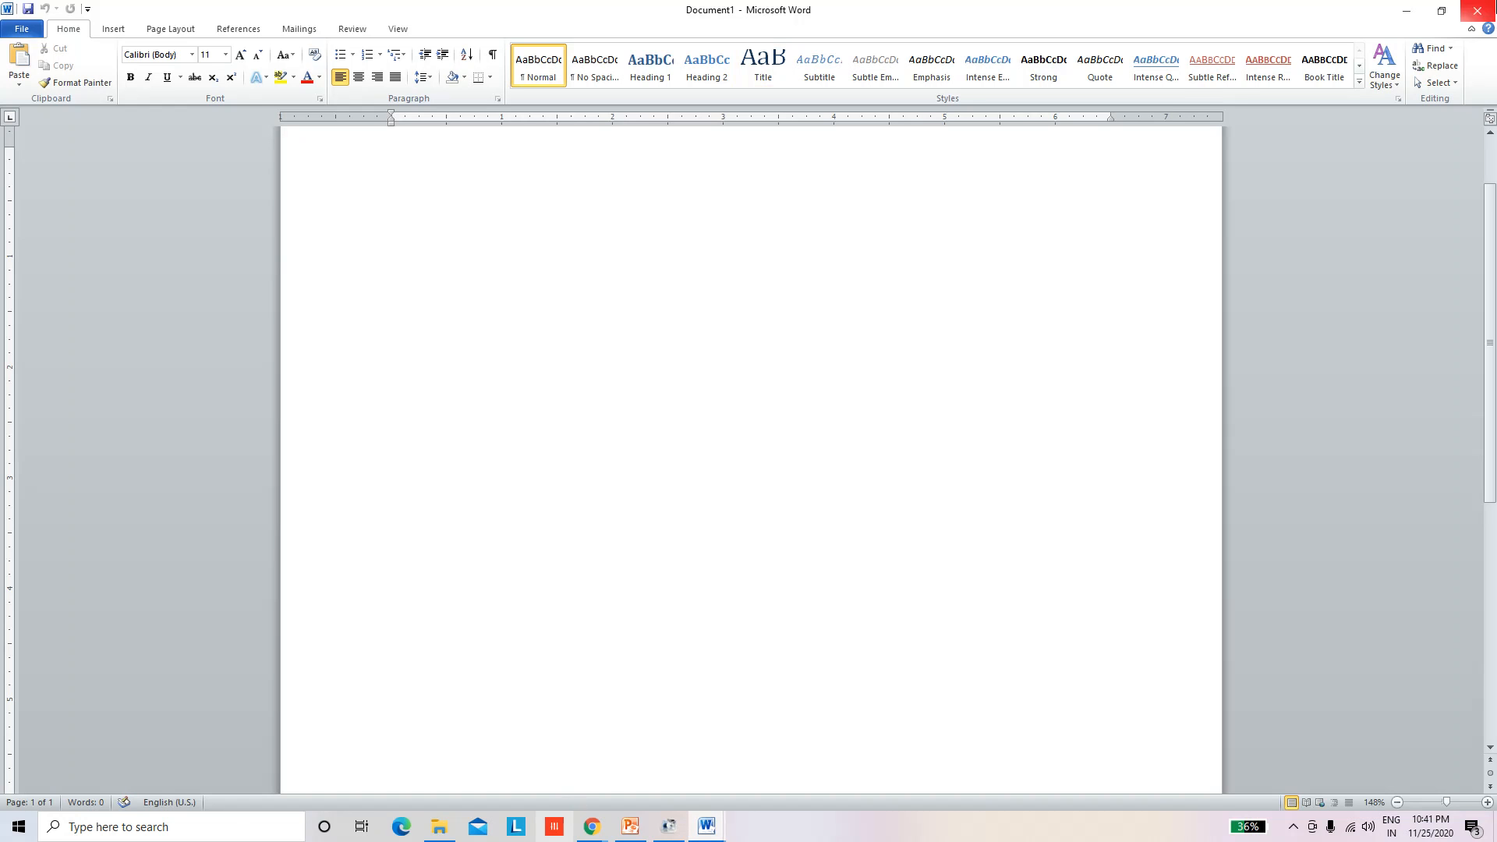
left_click(1410, 11)
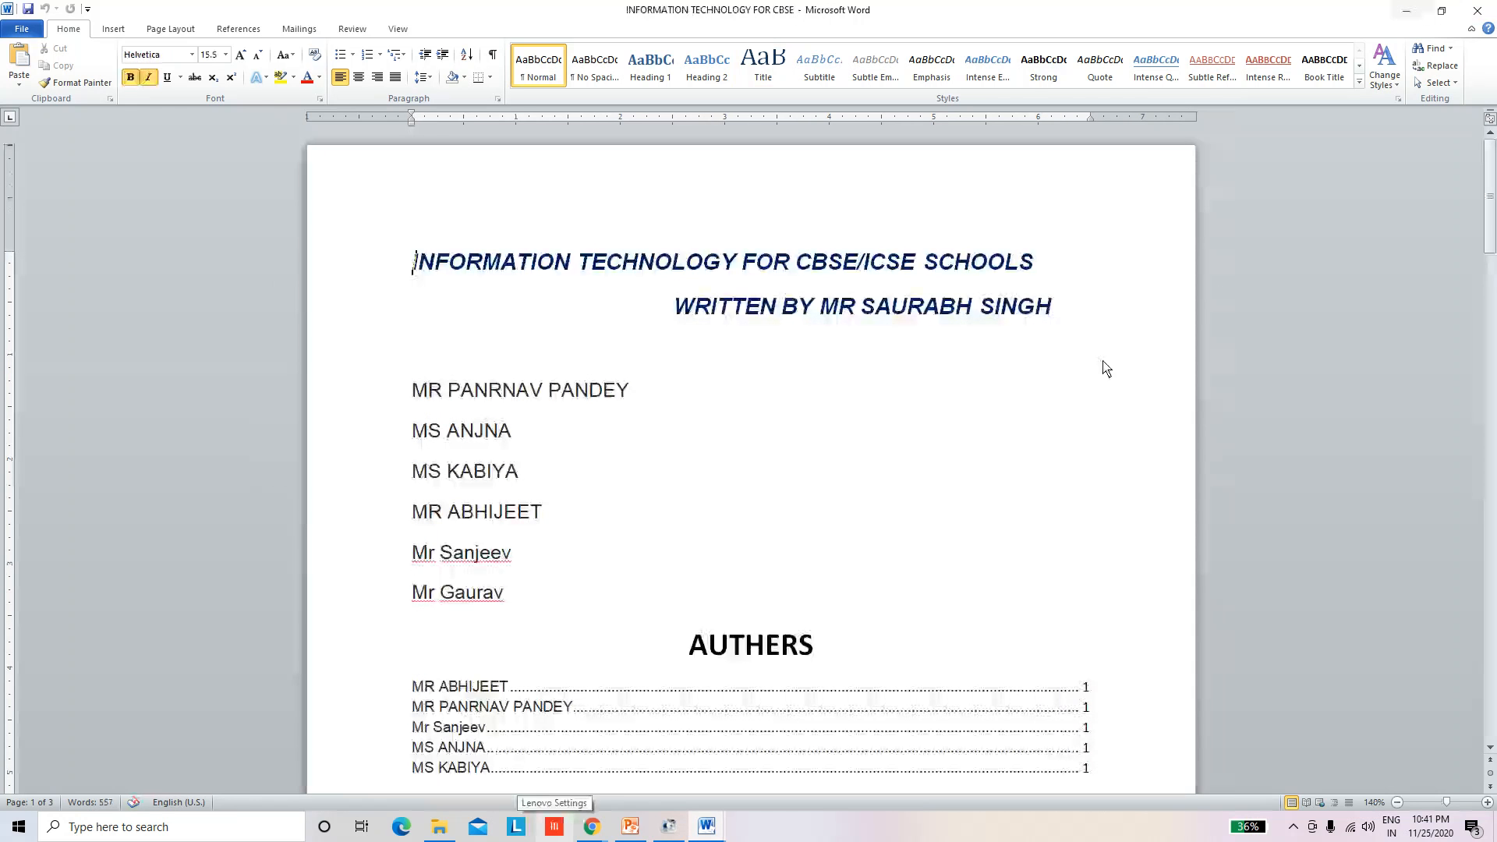
left_click(701, 827)
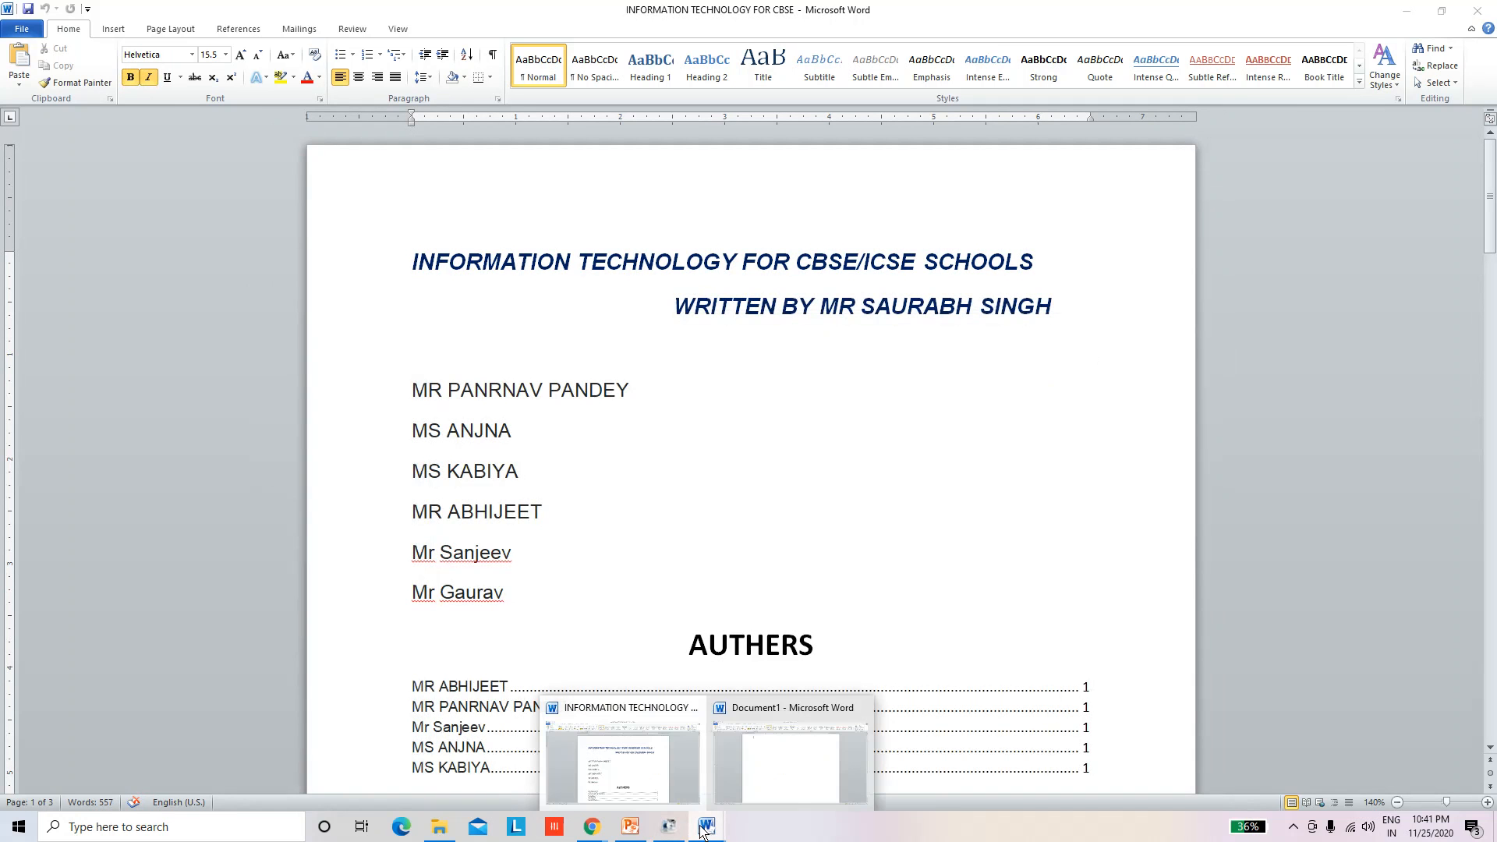
mouse_move(717, 745)
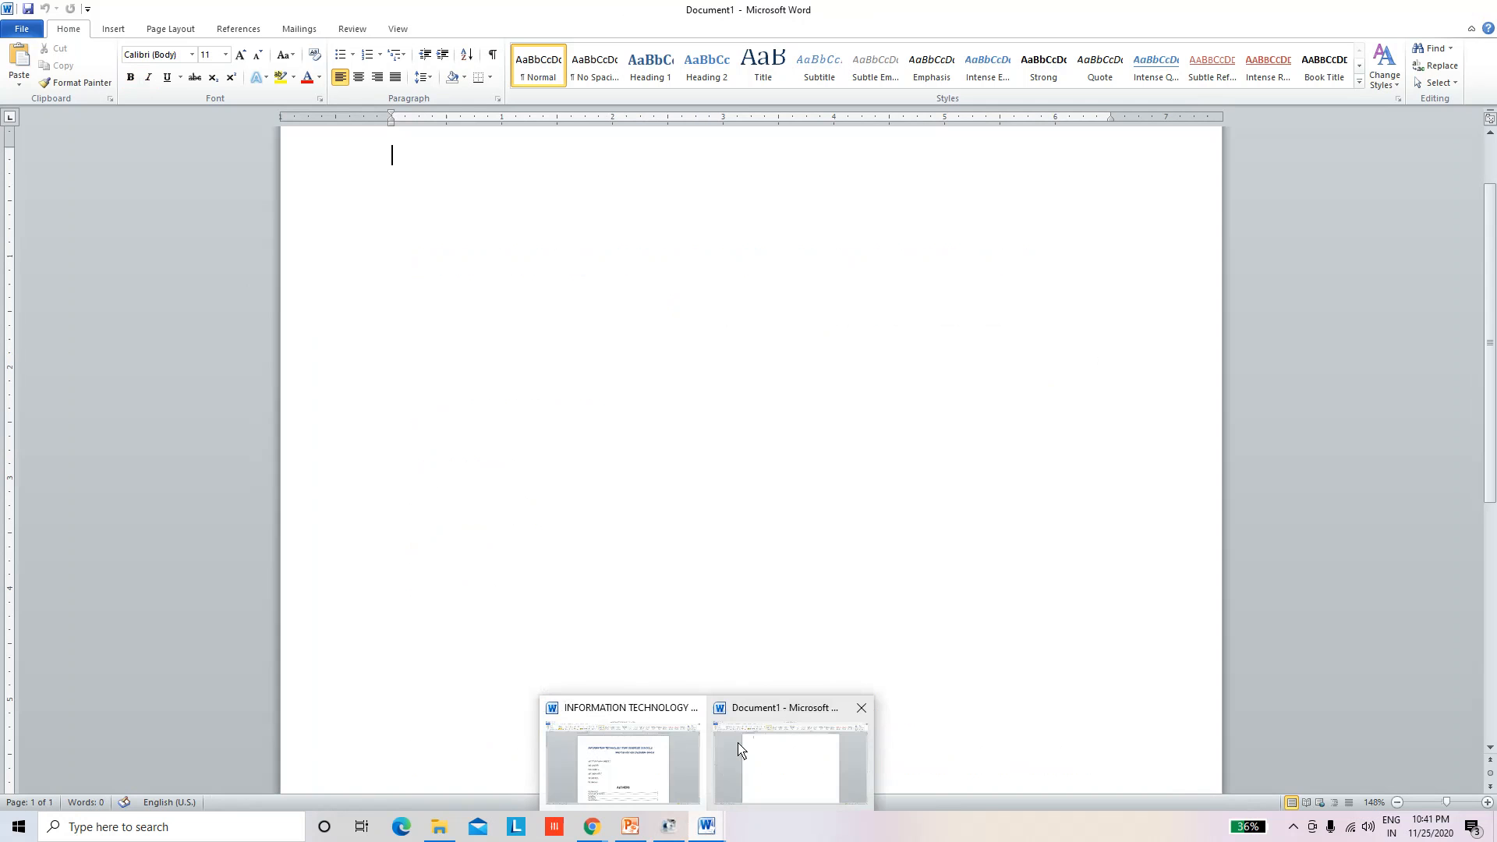
left_click(750, 748)
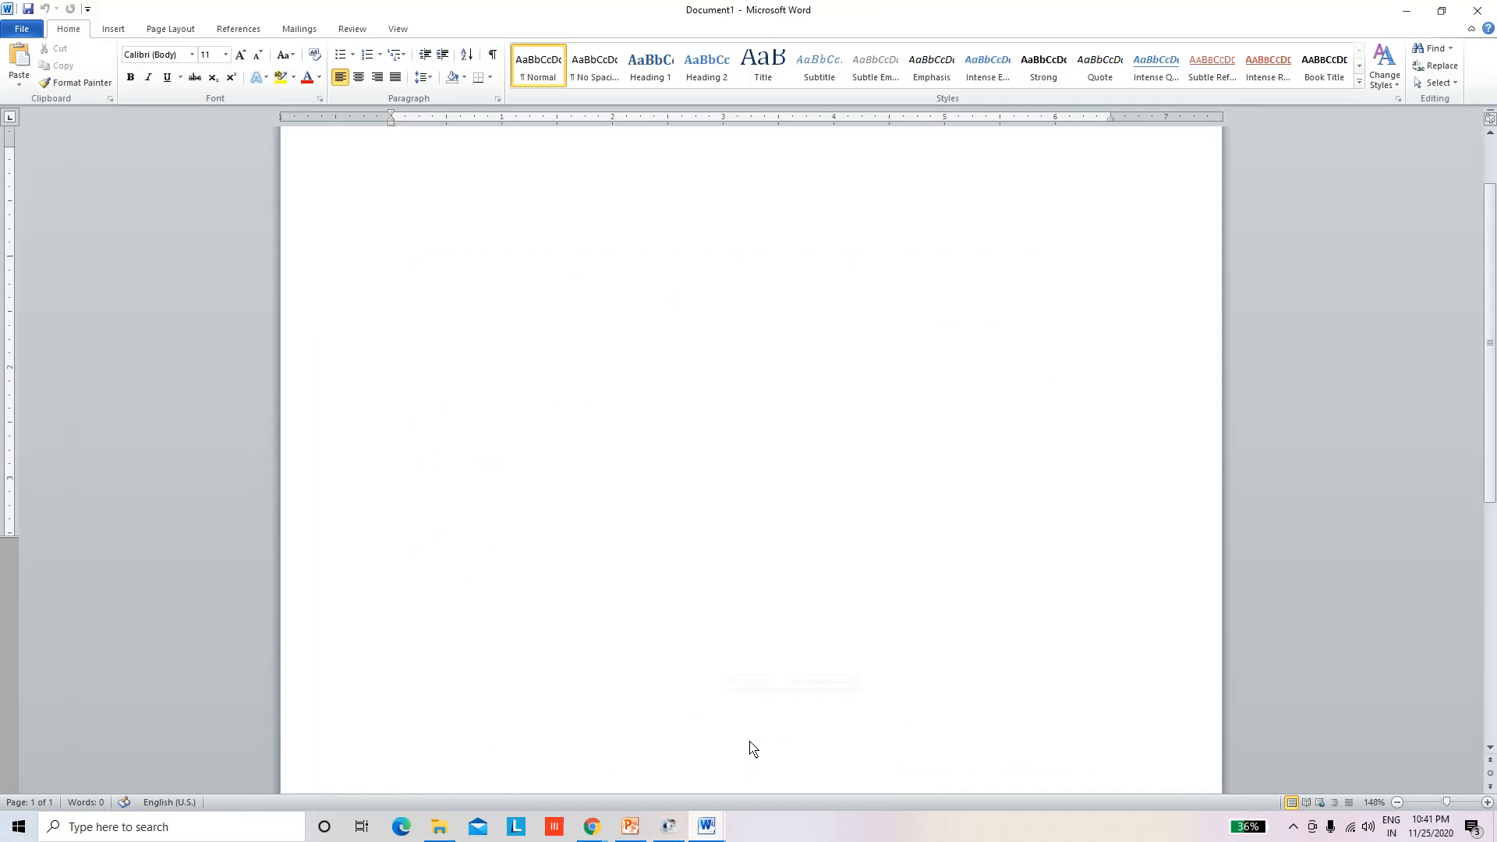
Step: Copy four consecutive paragraphs from INFORMATION TECHNOLOGY FOR CBSE, starting at "Before one really sets out to work" on page 2
left_click(706, 826)
left_click(638, 772)
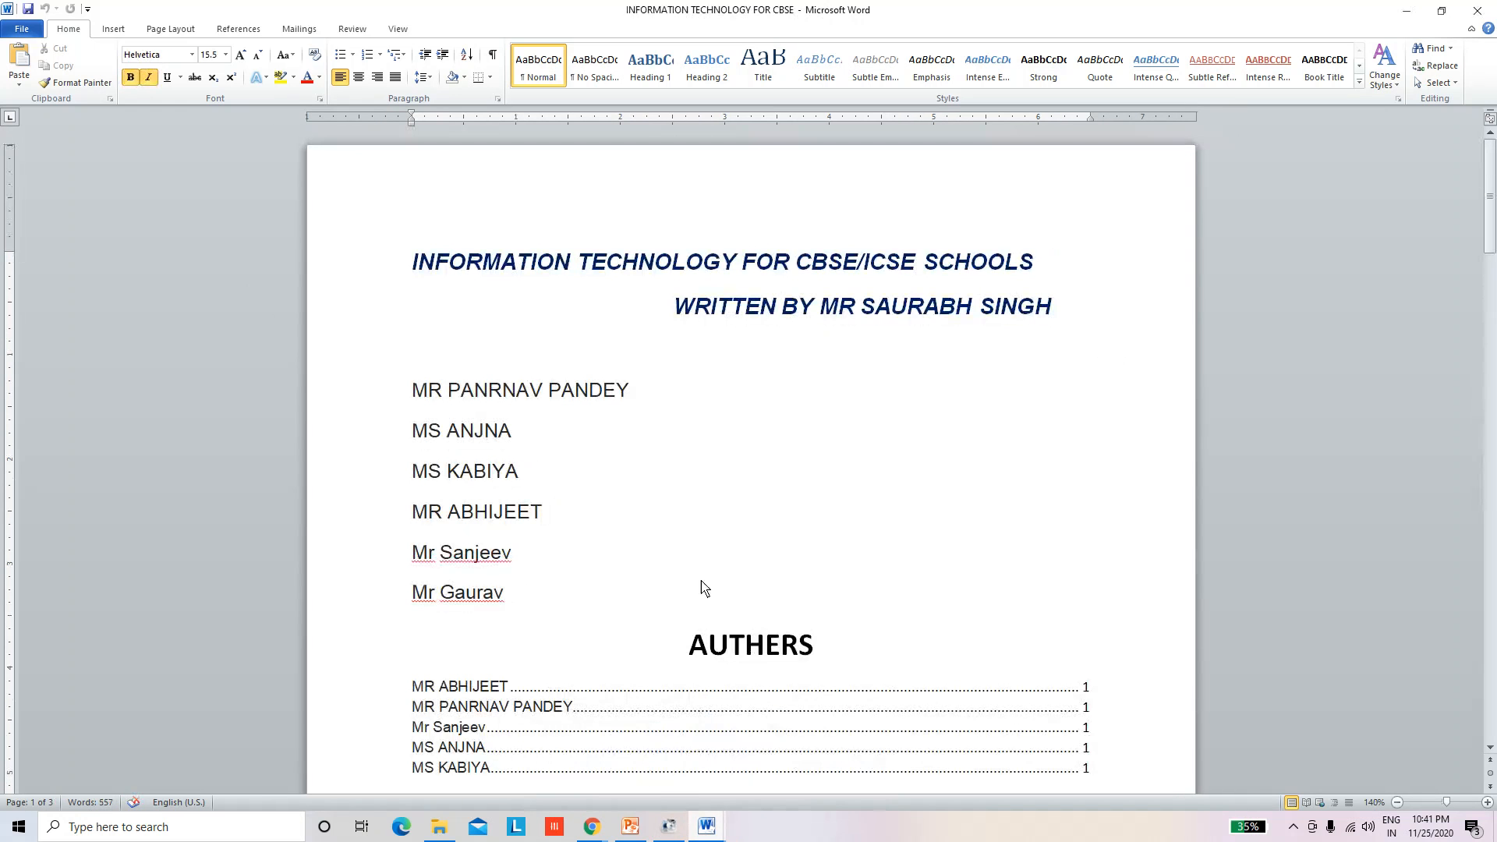
left_click(823, 545)
scroll(827, 532, "down", 20)
scroll(701, 467, "down", 3)
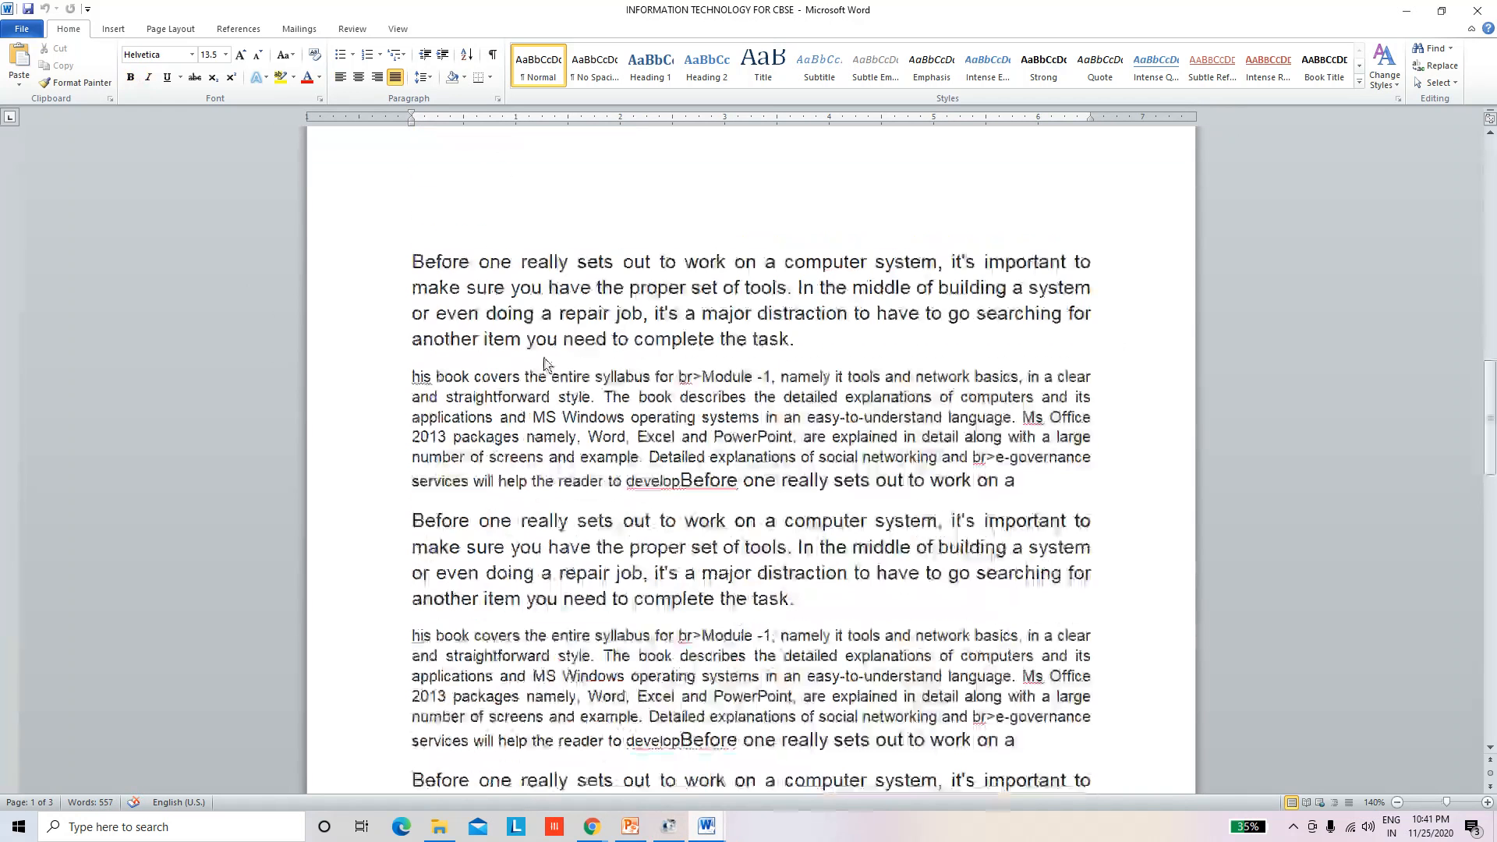
left_click_drag(413, 222, 1028, 638)
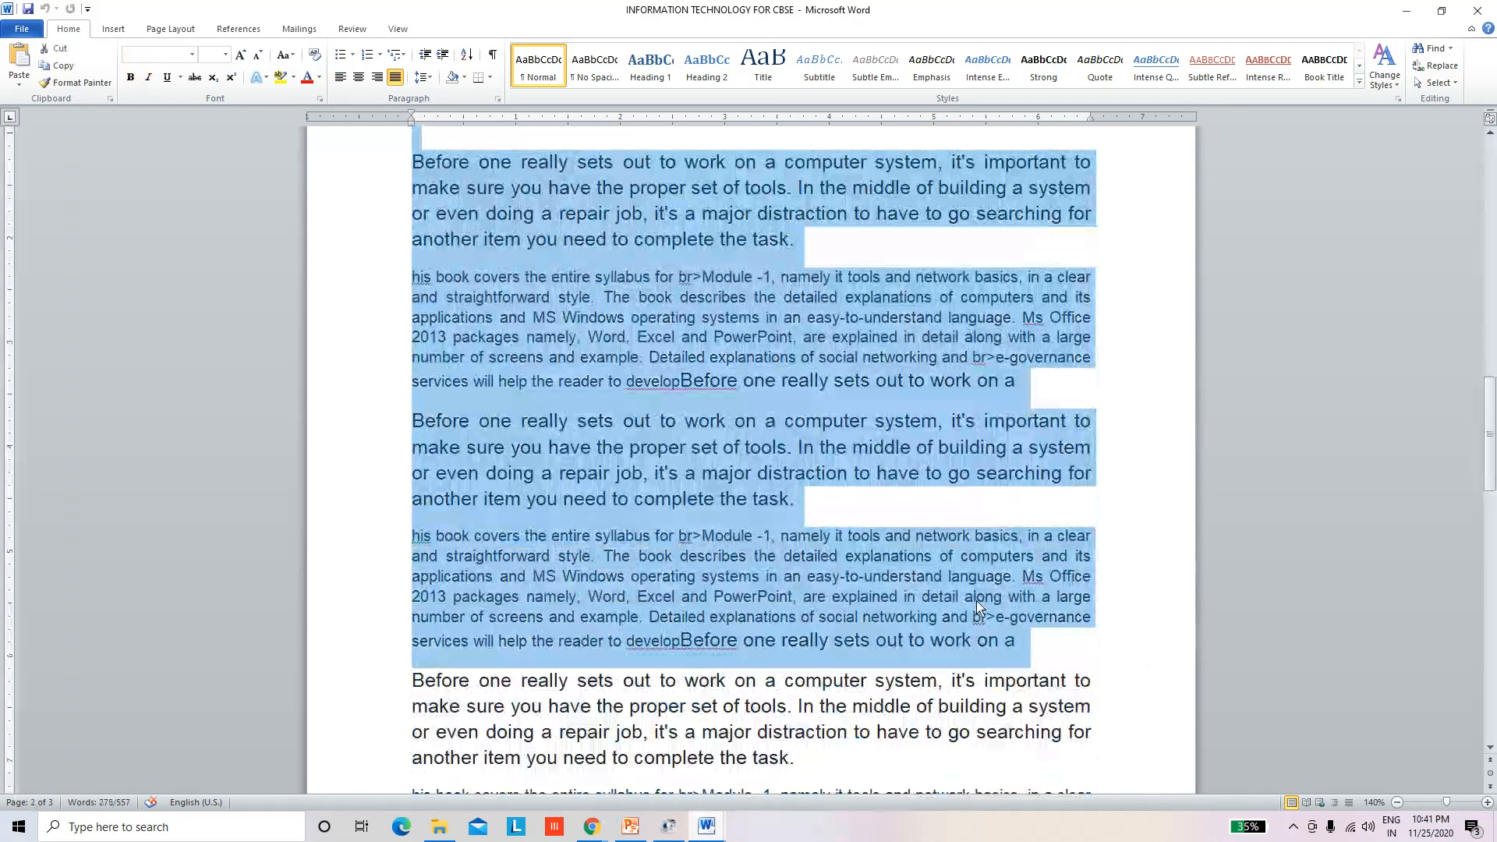
right_click(979, 605)
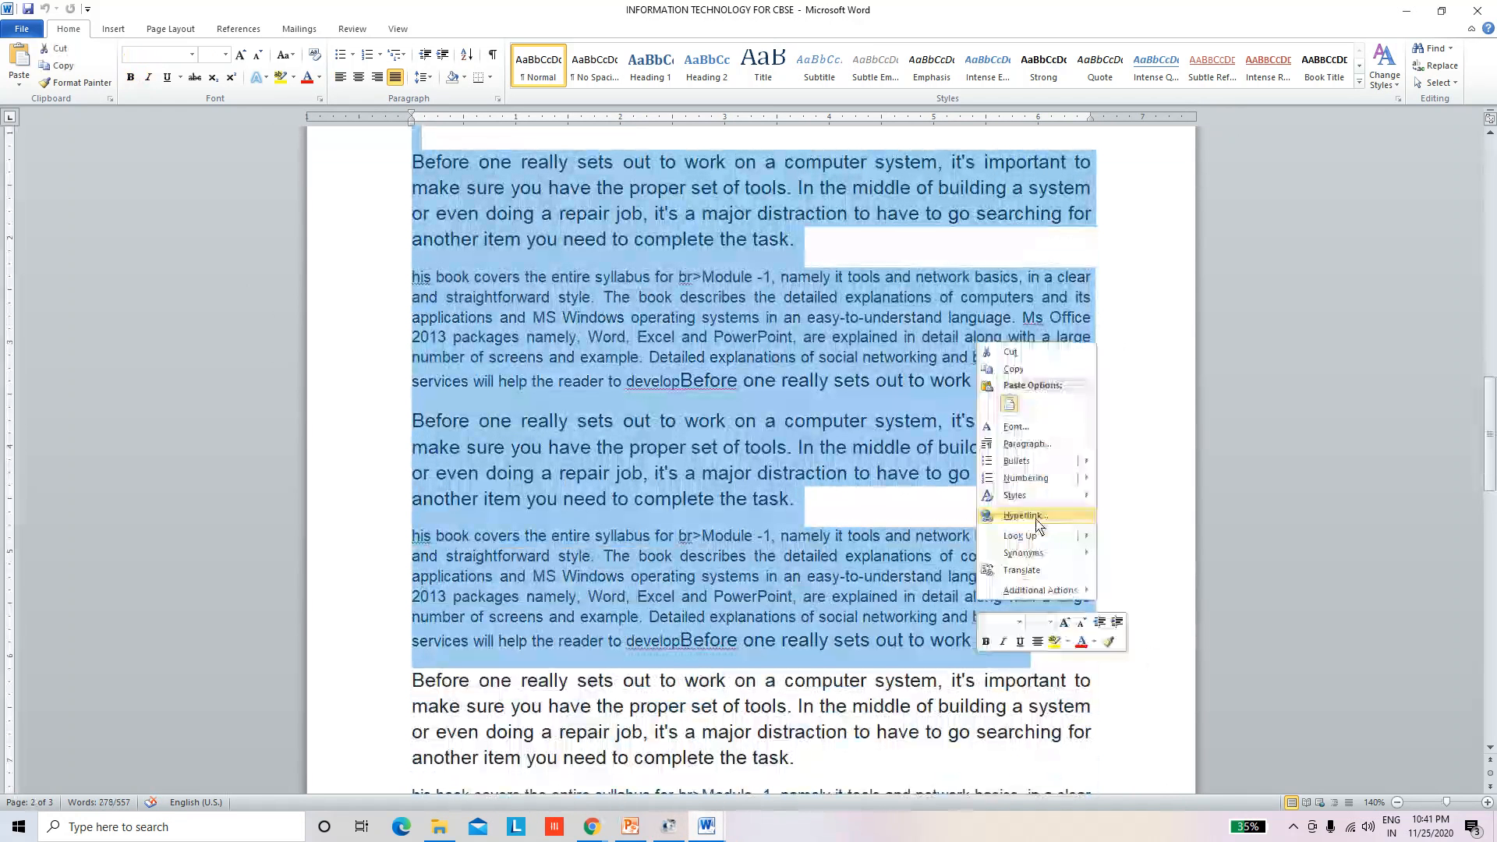
left_click(1013, 369)
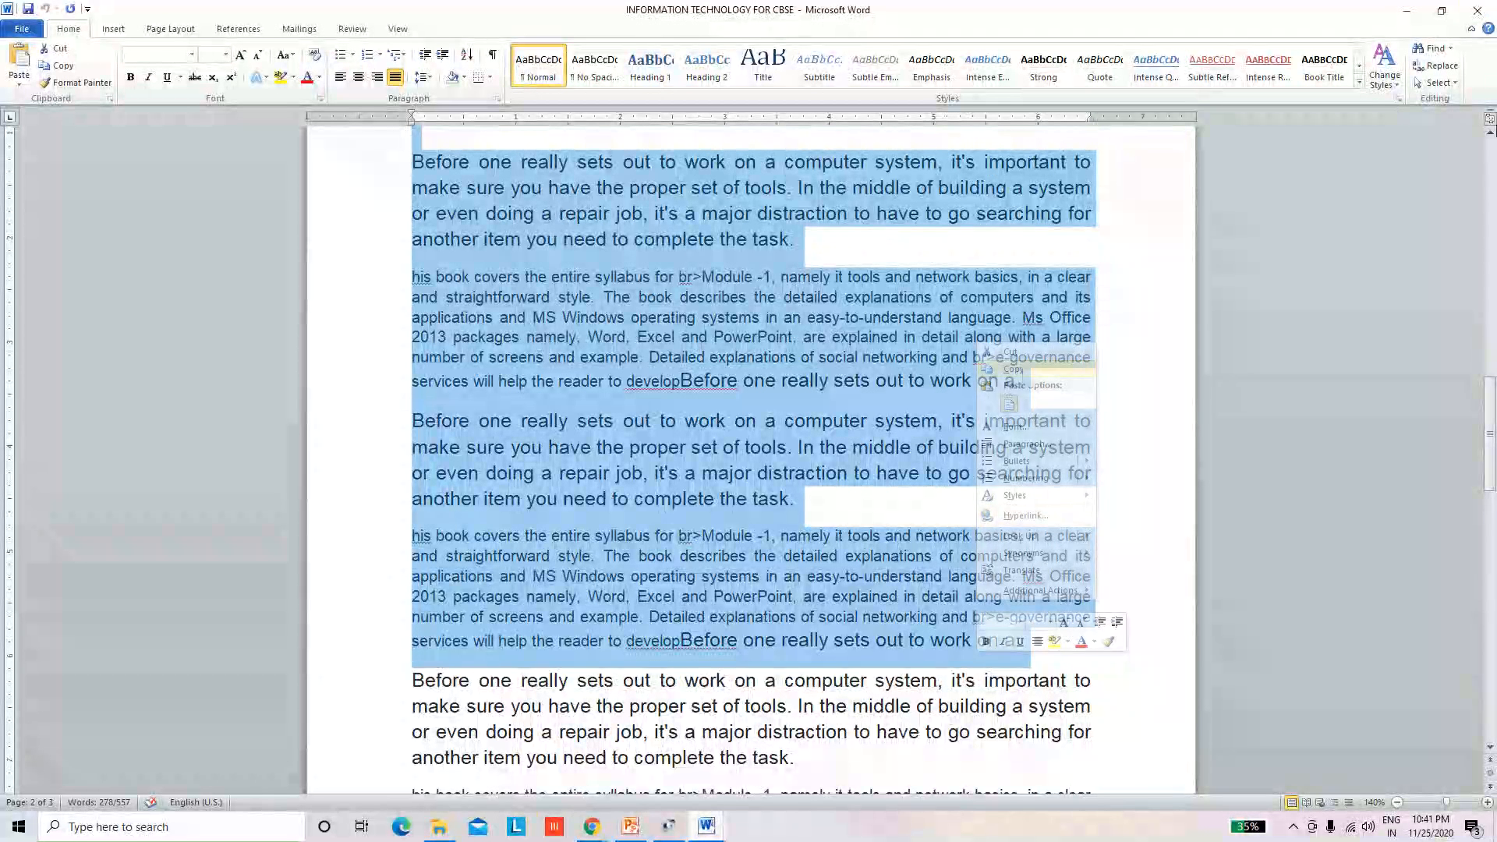
Step: Close the source document and paste the copied paragraphs into the blank document as text only
left_click(1478, 10)
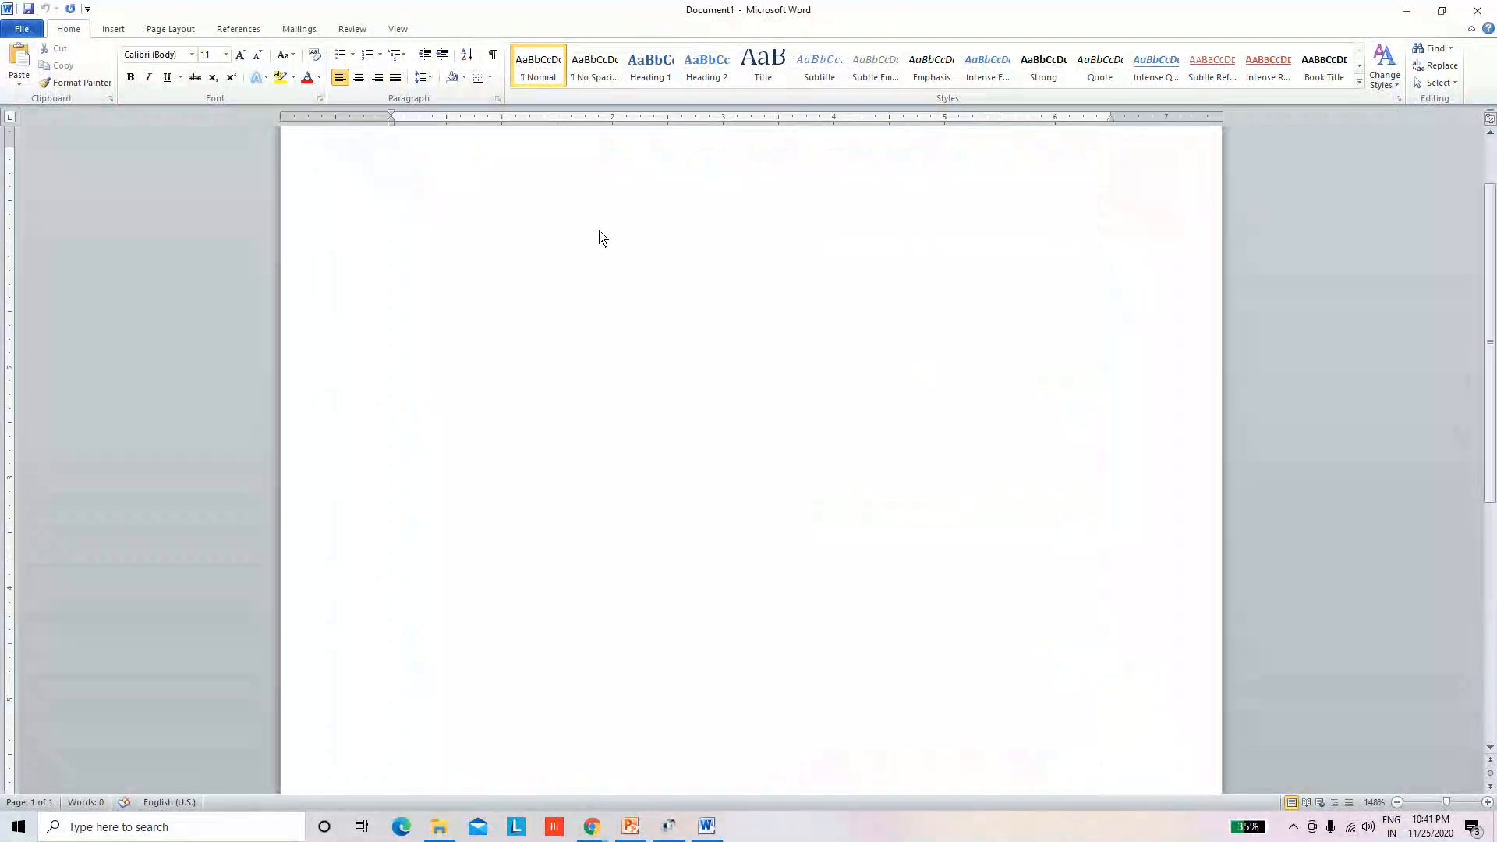
right_click(606, 241)
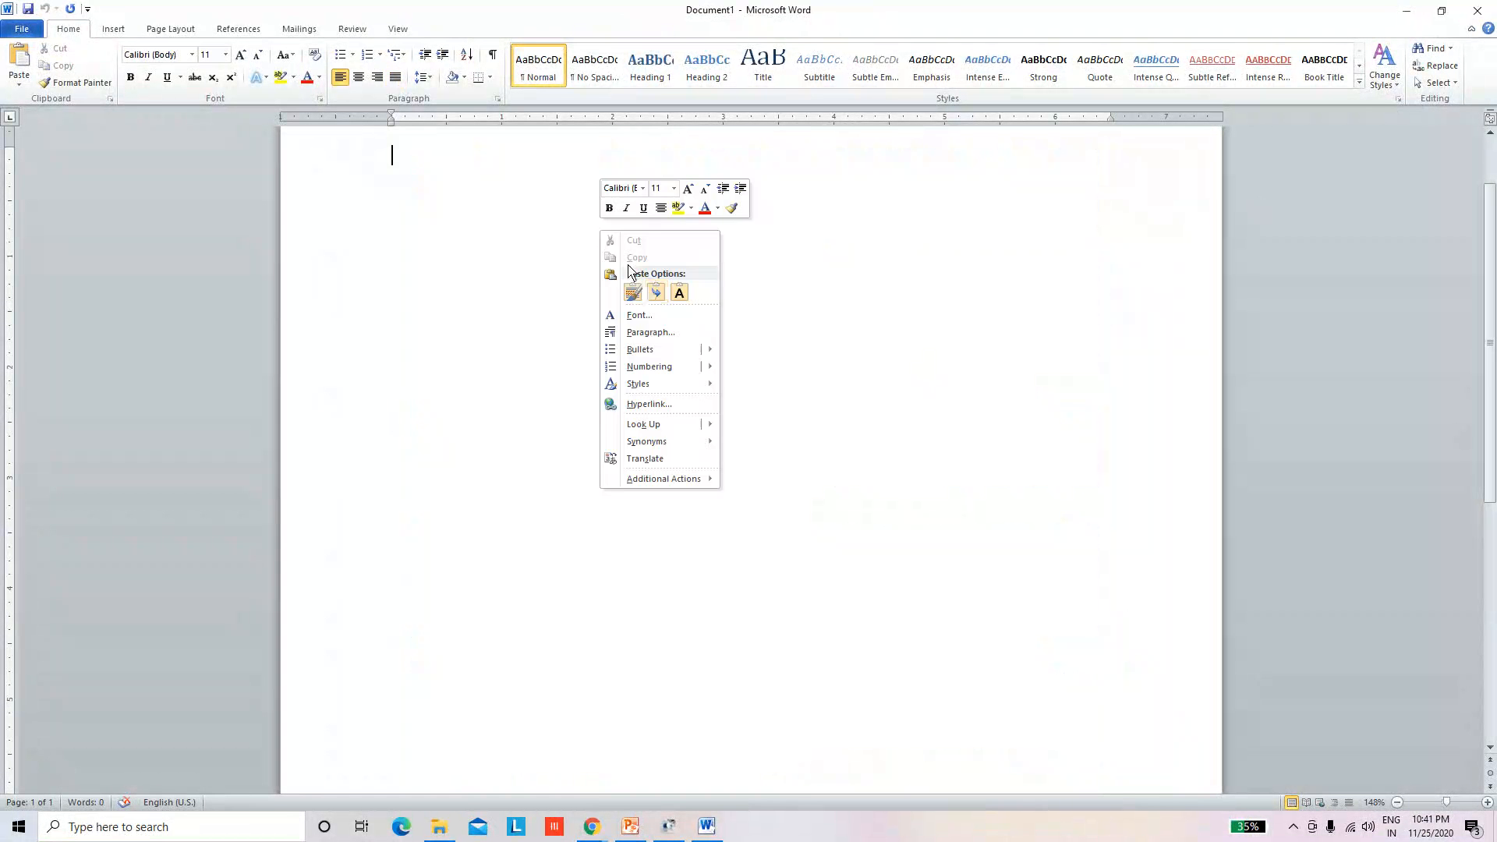
left_click(683, 293)
scroll(606, 306, "up", 2)
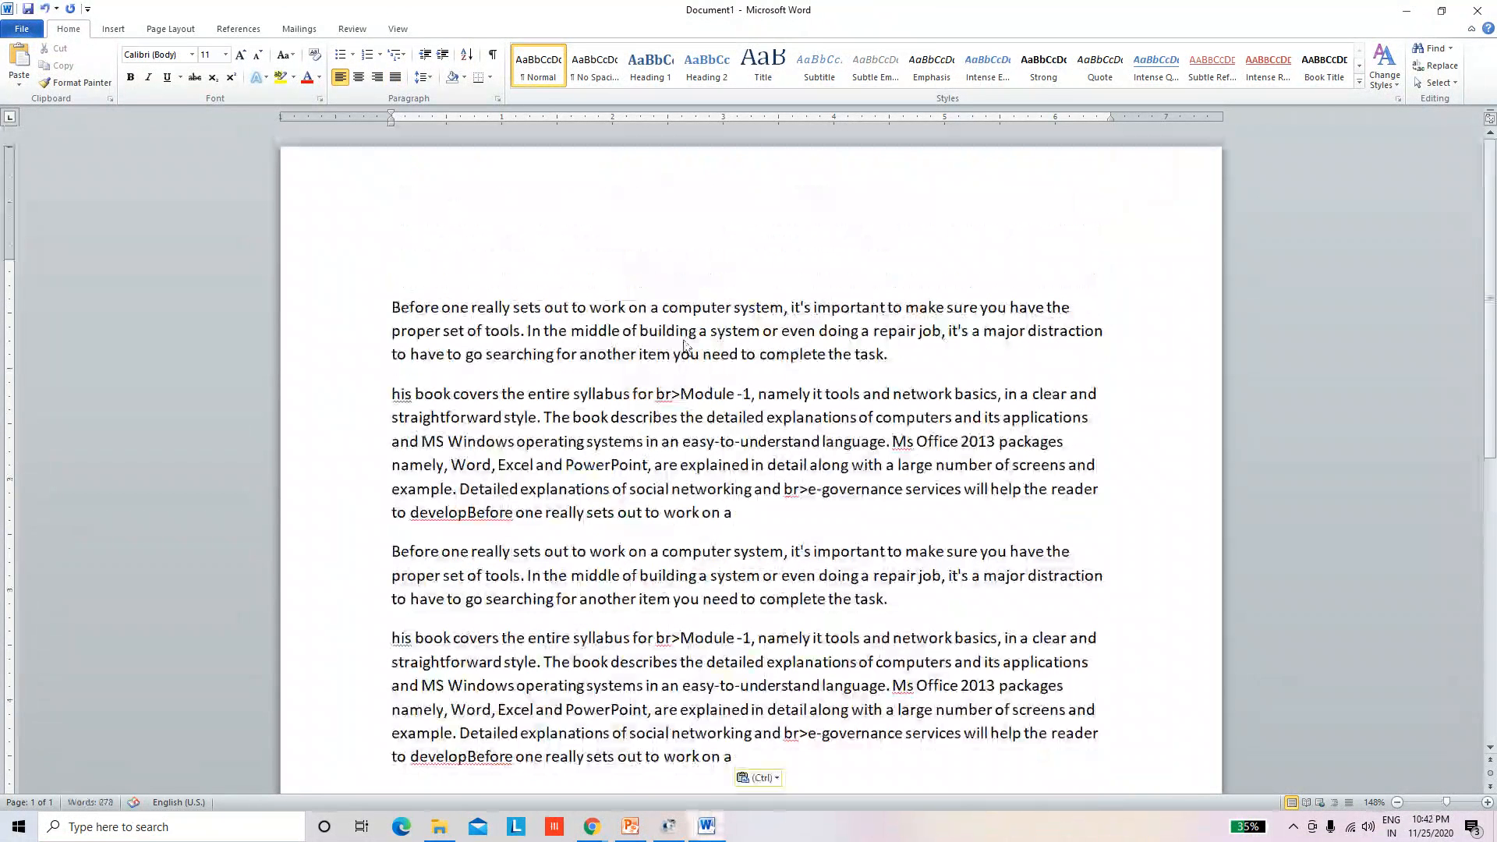
left_click_drag(559, 330, 544, 307)
left_click(438, 354)
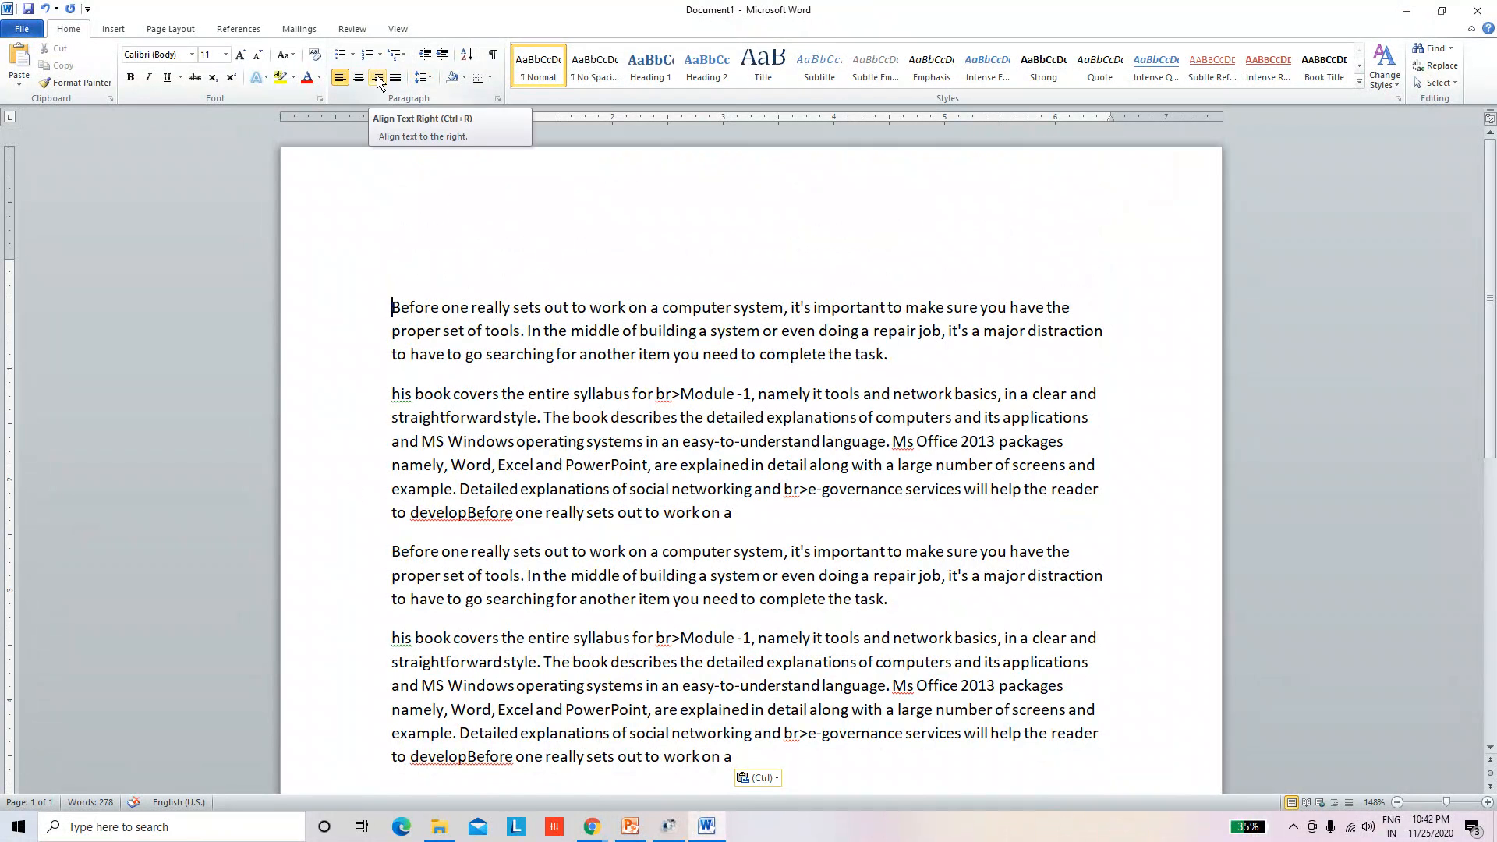
Step: Delete everything after the first pasted paragraph, from "his book covers the entire syllabus" to the end
scroll(611, 505, "down", 1)
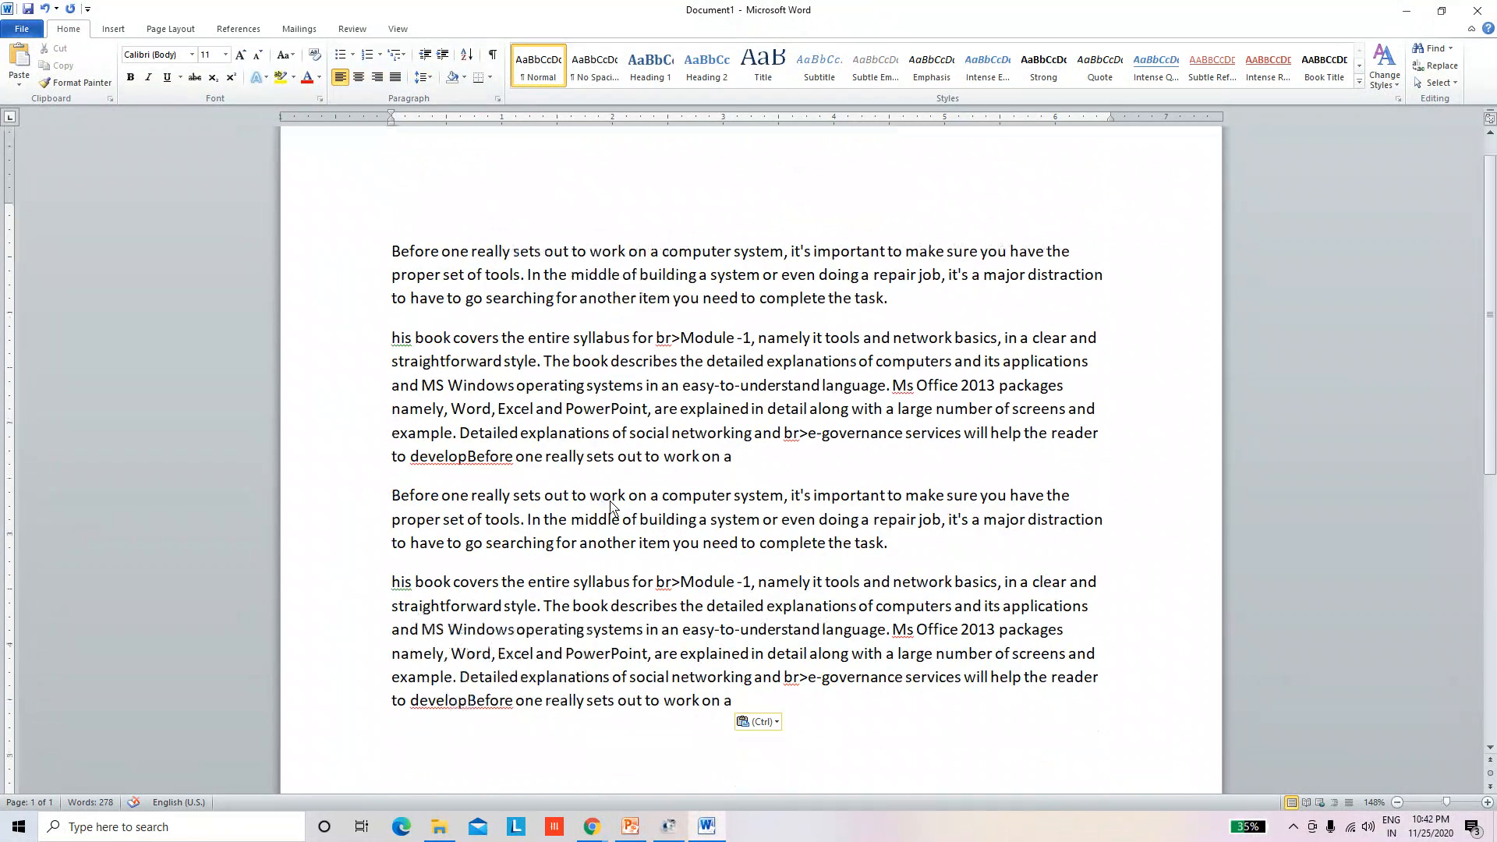
scroll(610, 505, "down", 1)
scroll(611, 505, "up", 1)
left_click_drag(384, 344, 814, 770)
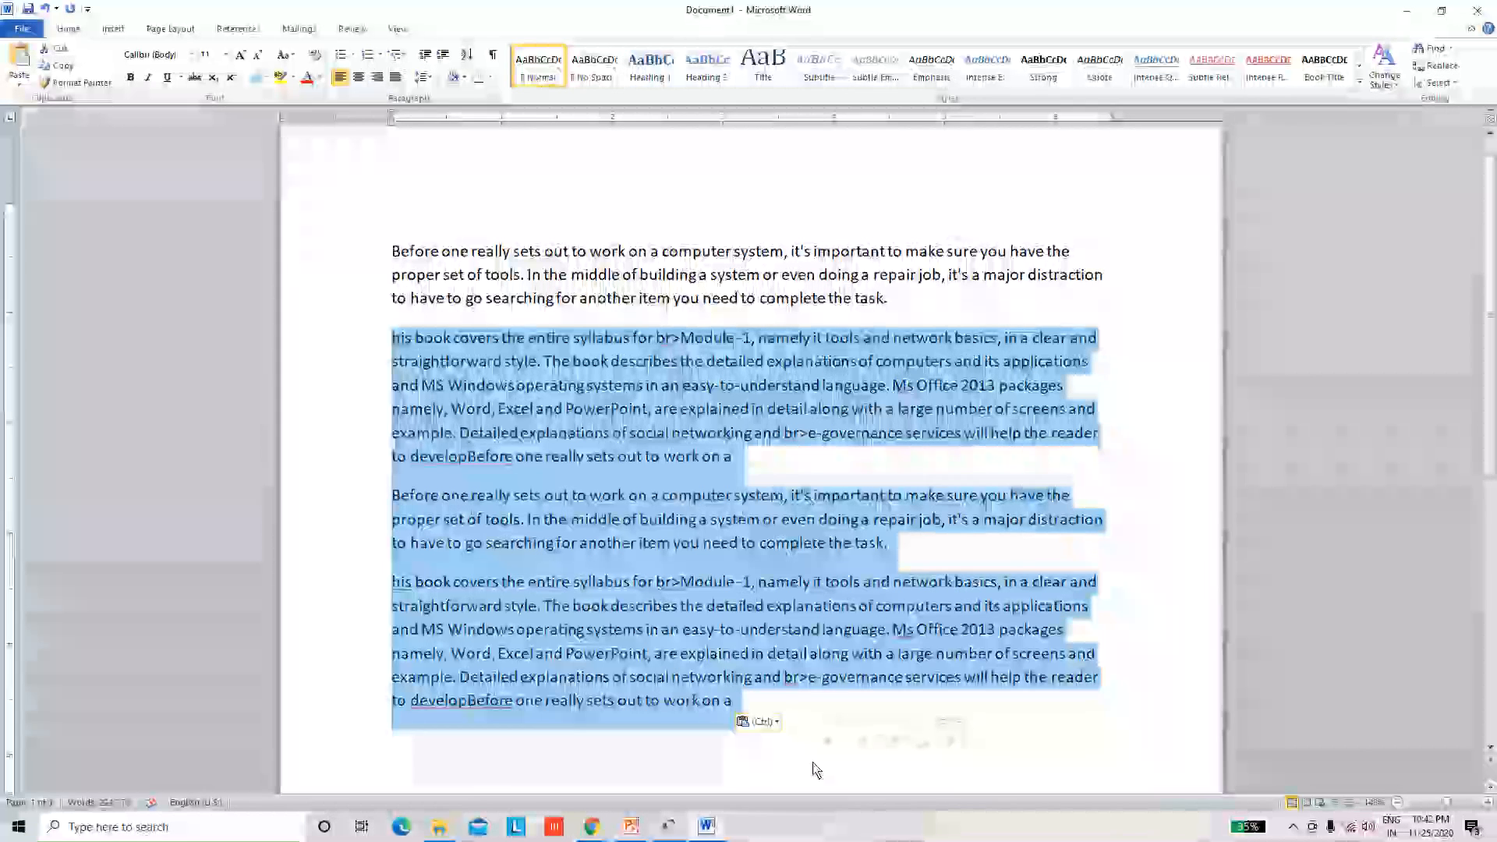
key("BackSpace")
key("BackSpace")
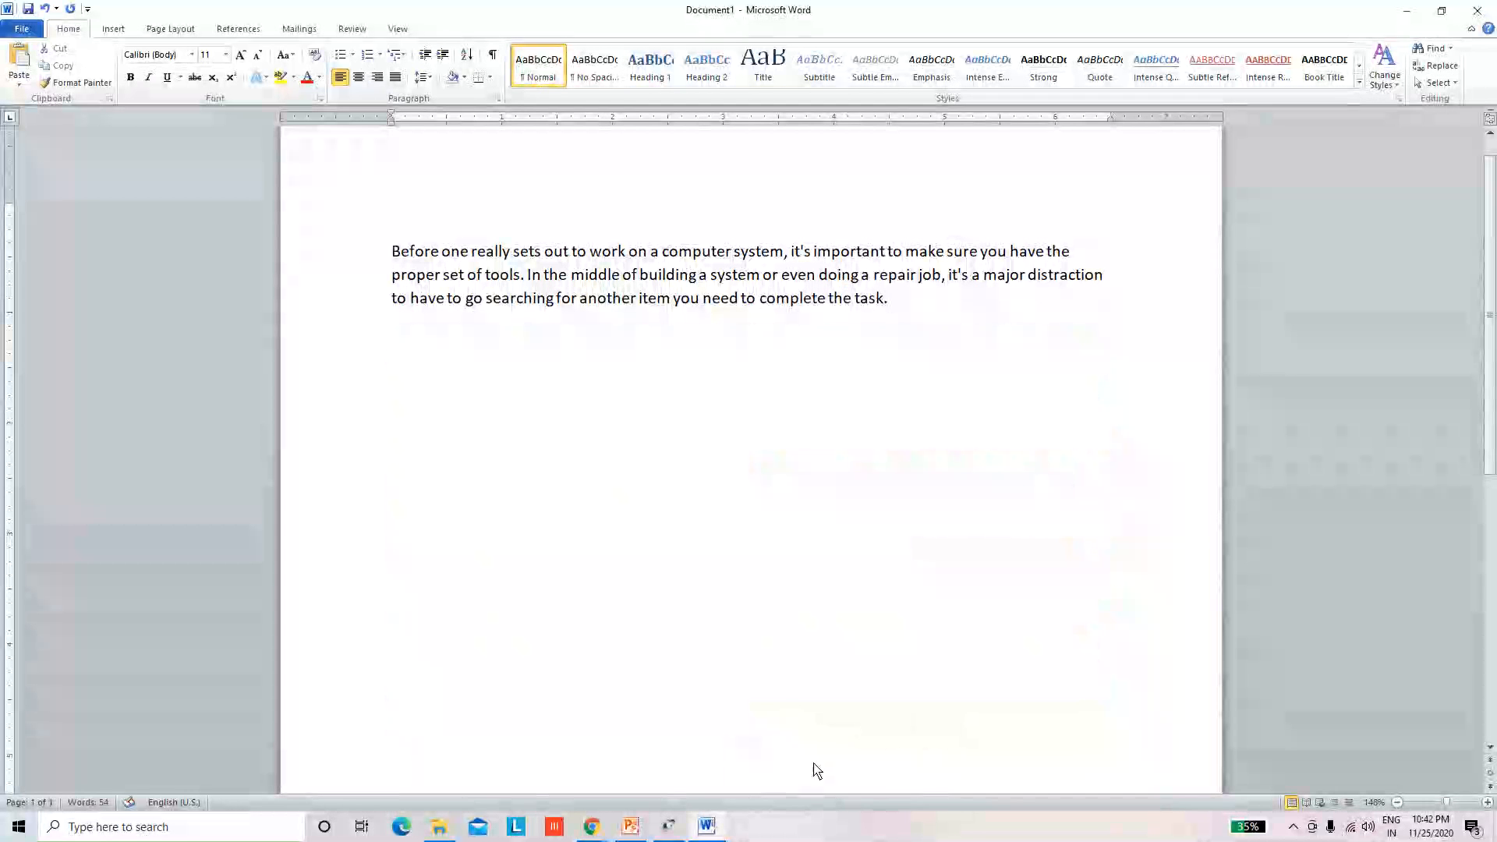
Step: Centre the pasted paragraph and switch it to right alignment
left_click_drag(912, 311, 390, 260)
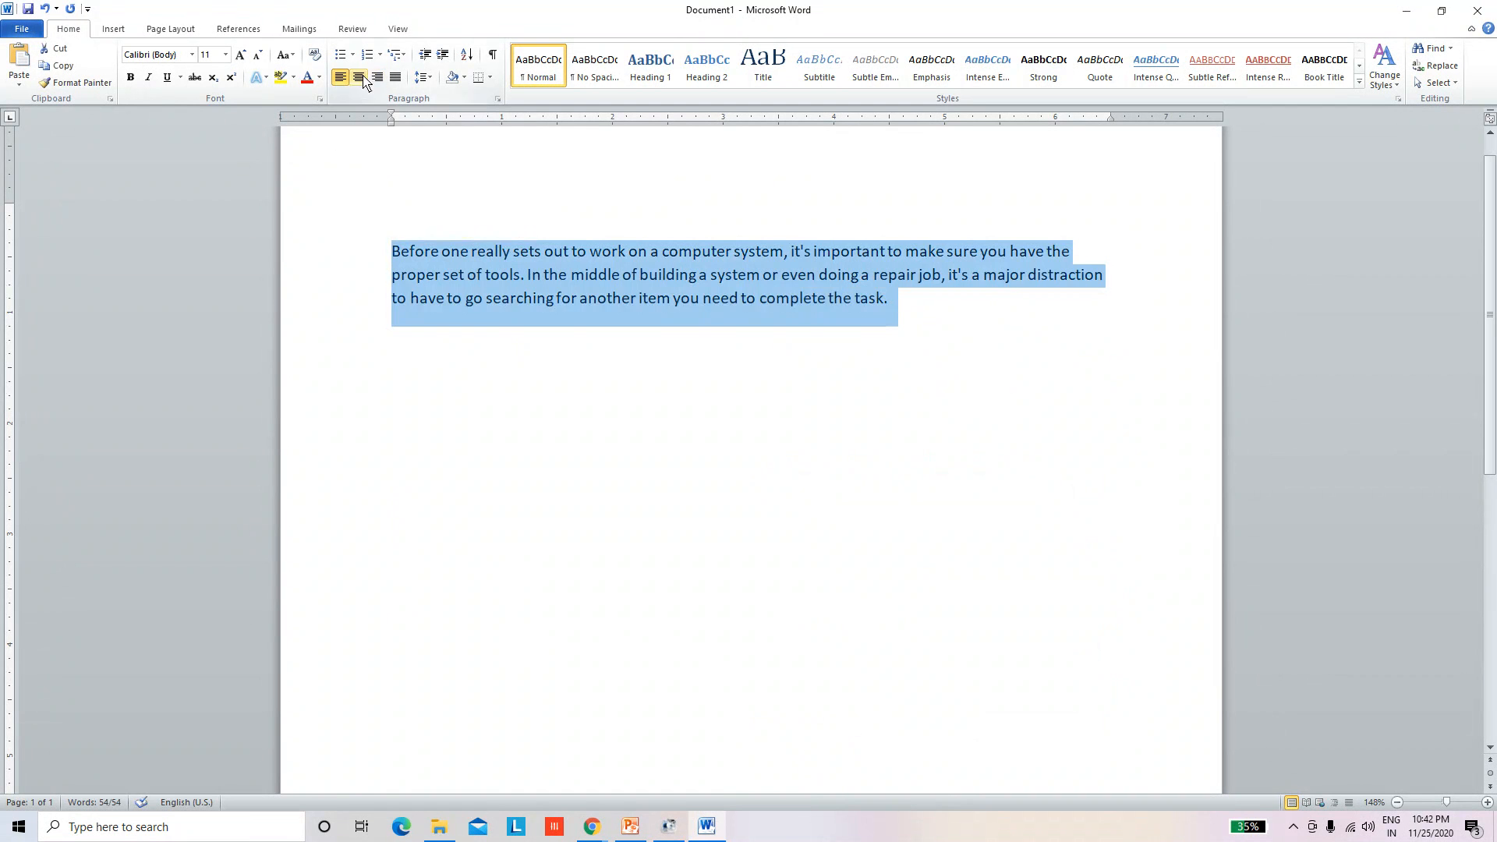
left_click(360, 78)
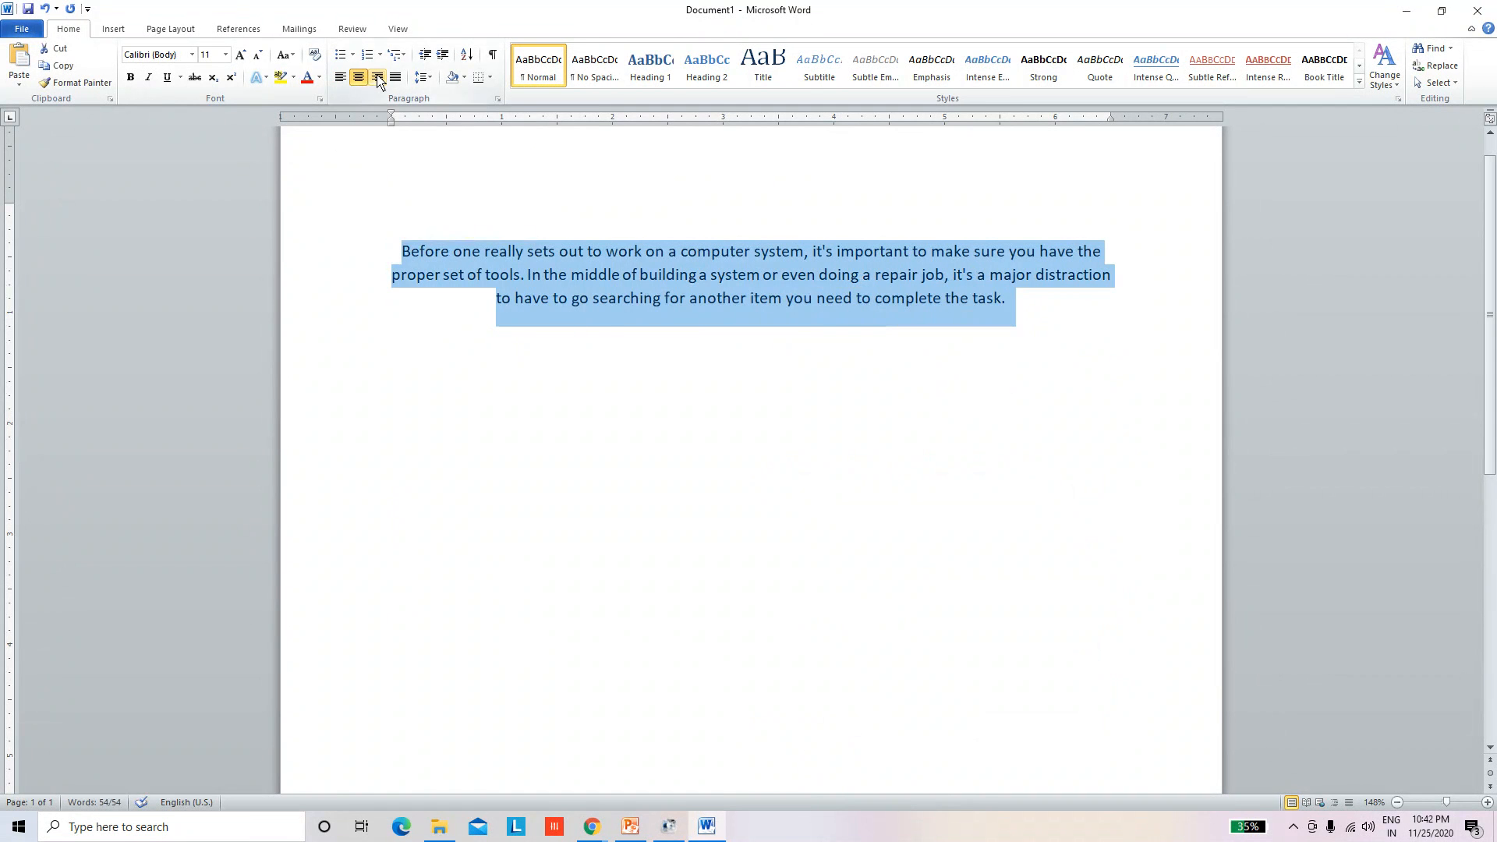
left_click(379, 79)
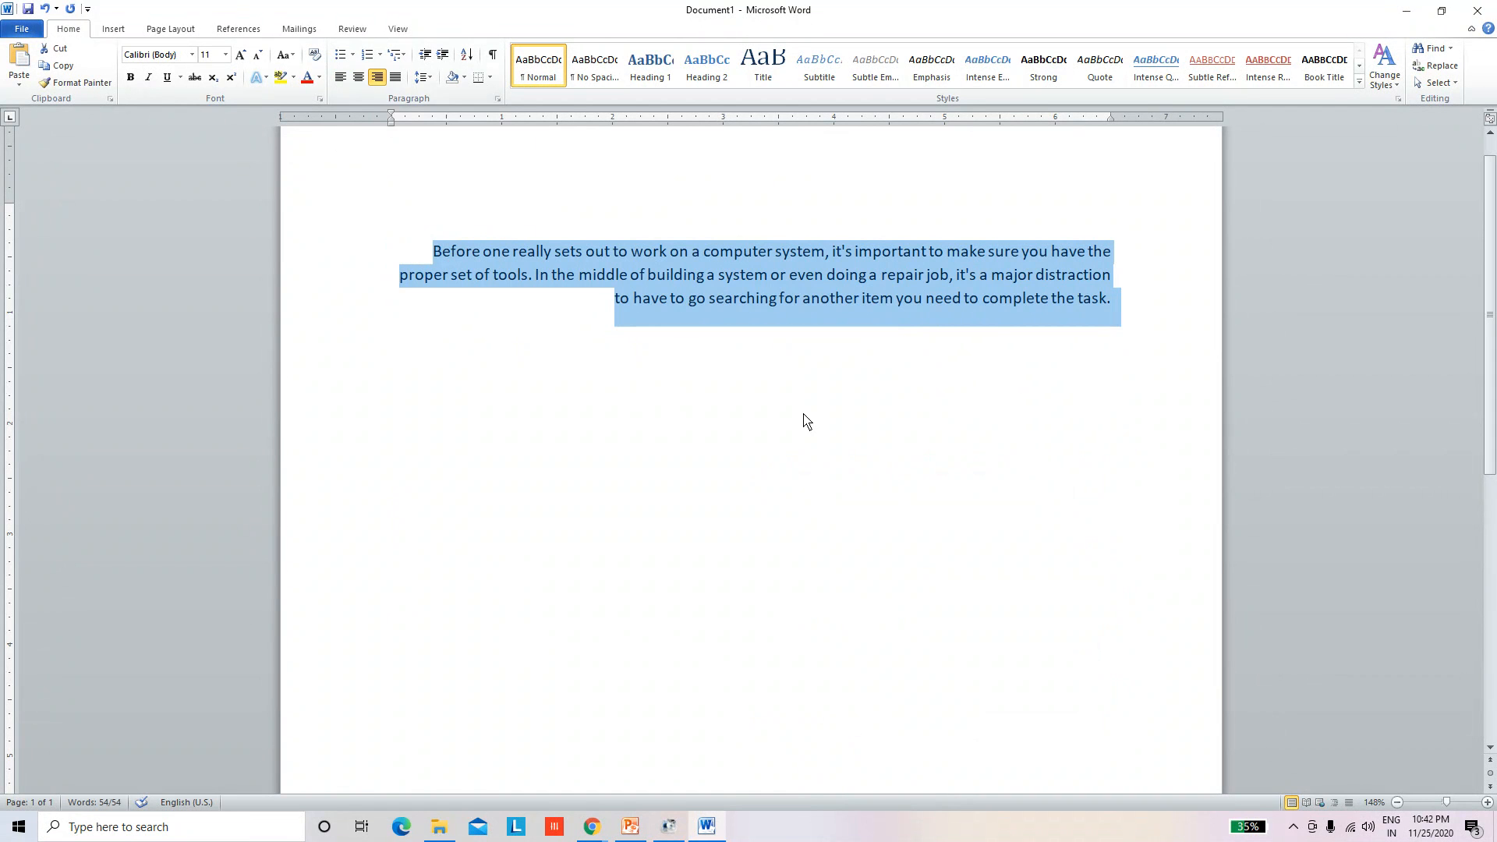
Step: Cycle the selected paragraph through centre and right alignment, ending with left alignment
key("ctrl+e")
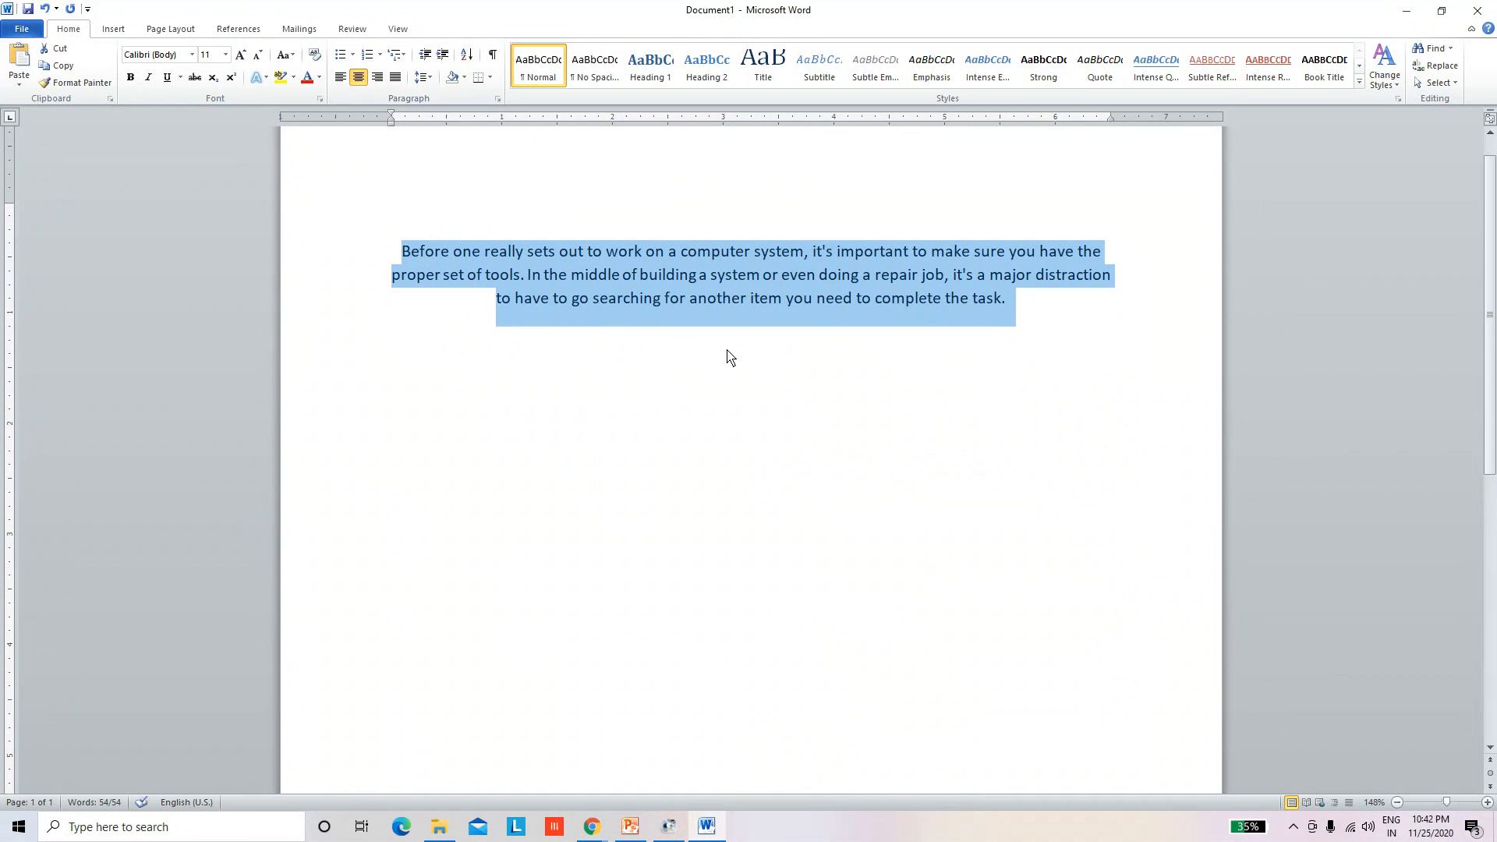
key("ctrl+r")
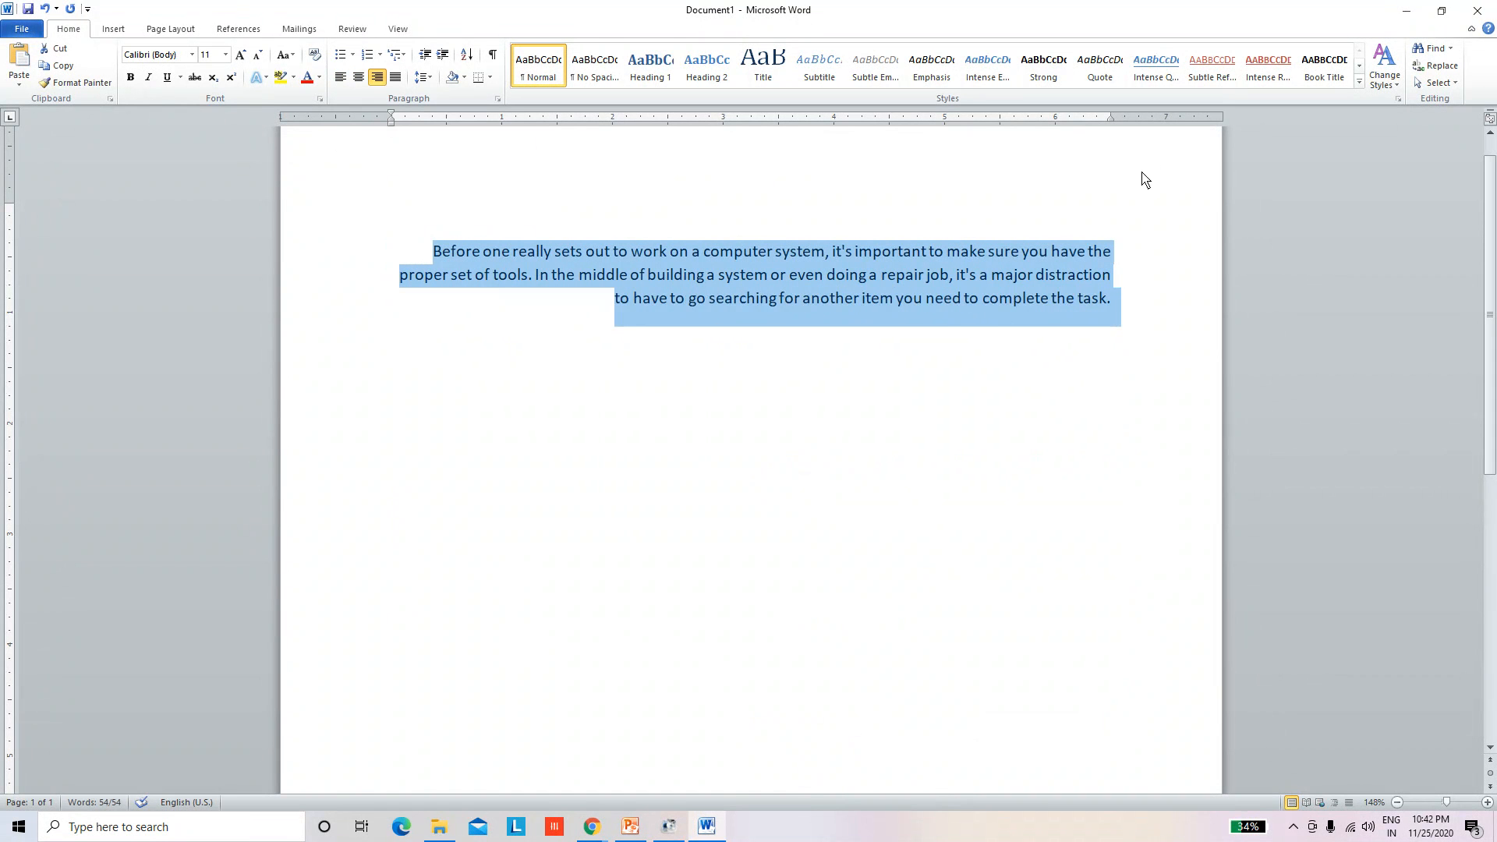
key("ctrl+l")
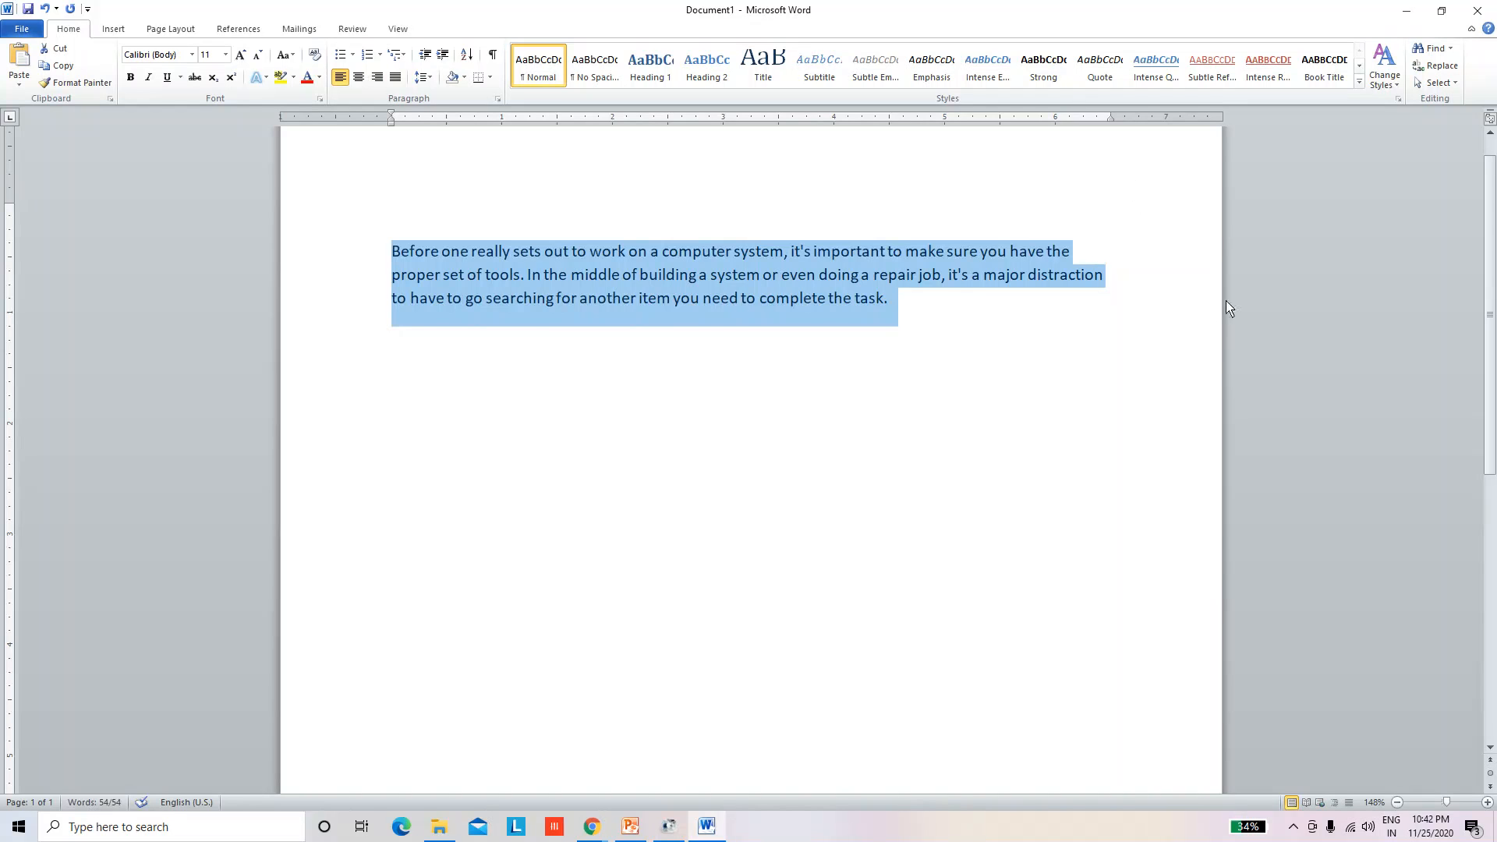
left_click(953, 318)
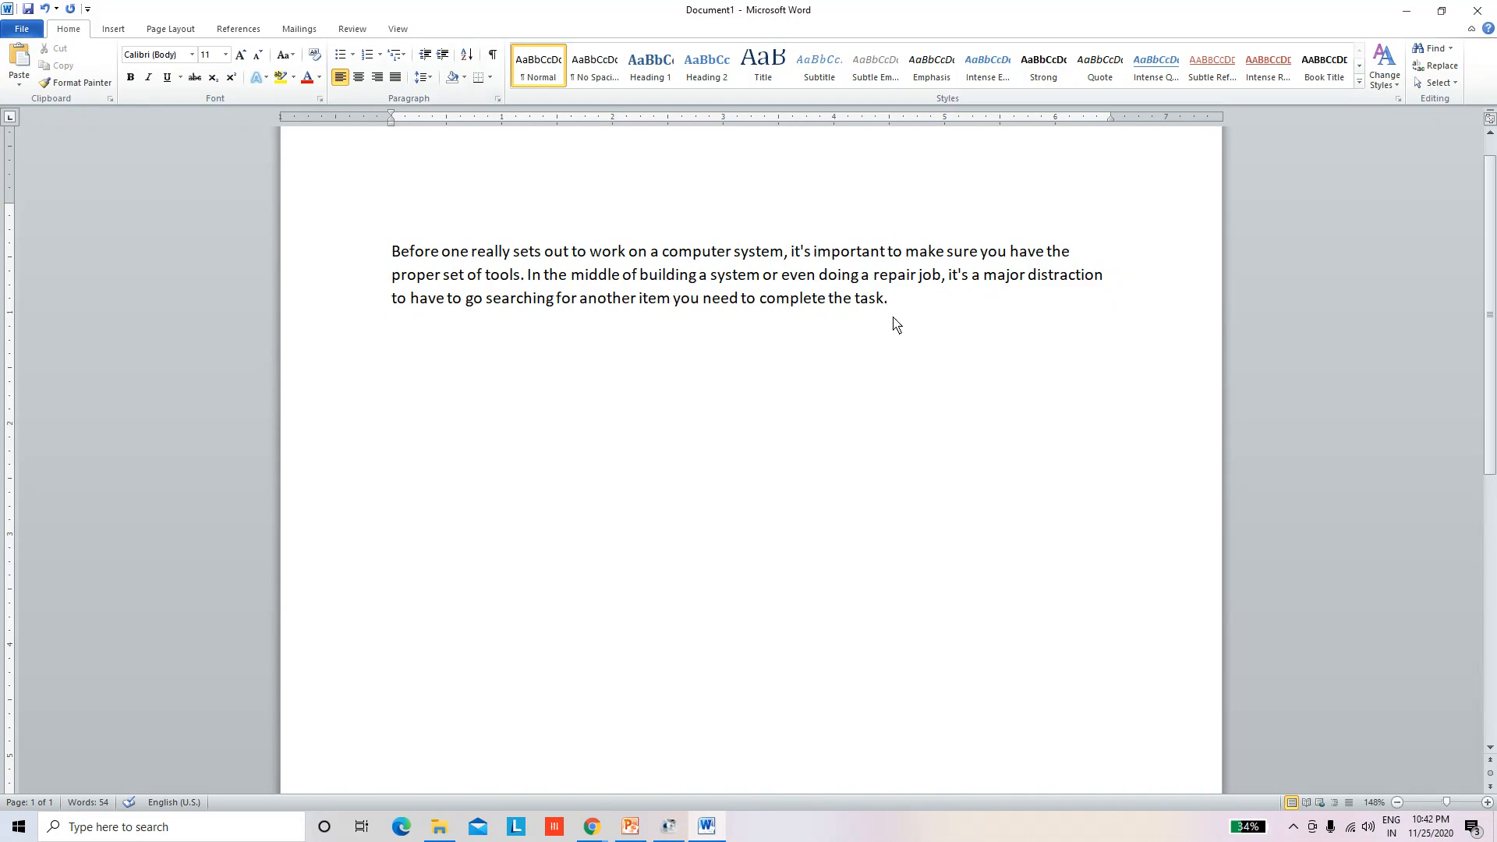
Step: Justify the whole paragraph so both edges line up with the margins
left_click_drag(897, 312, 471, 267)
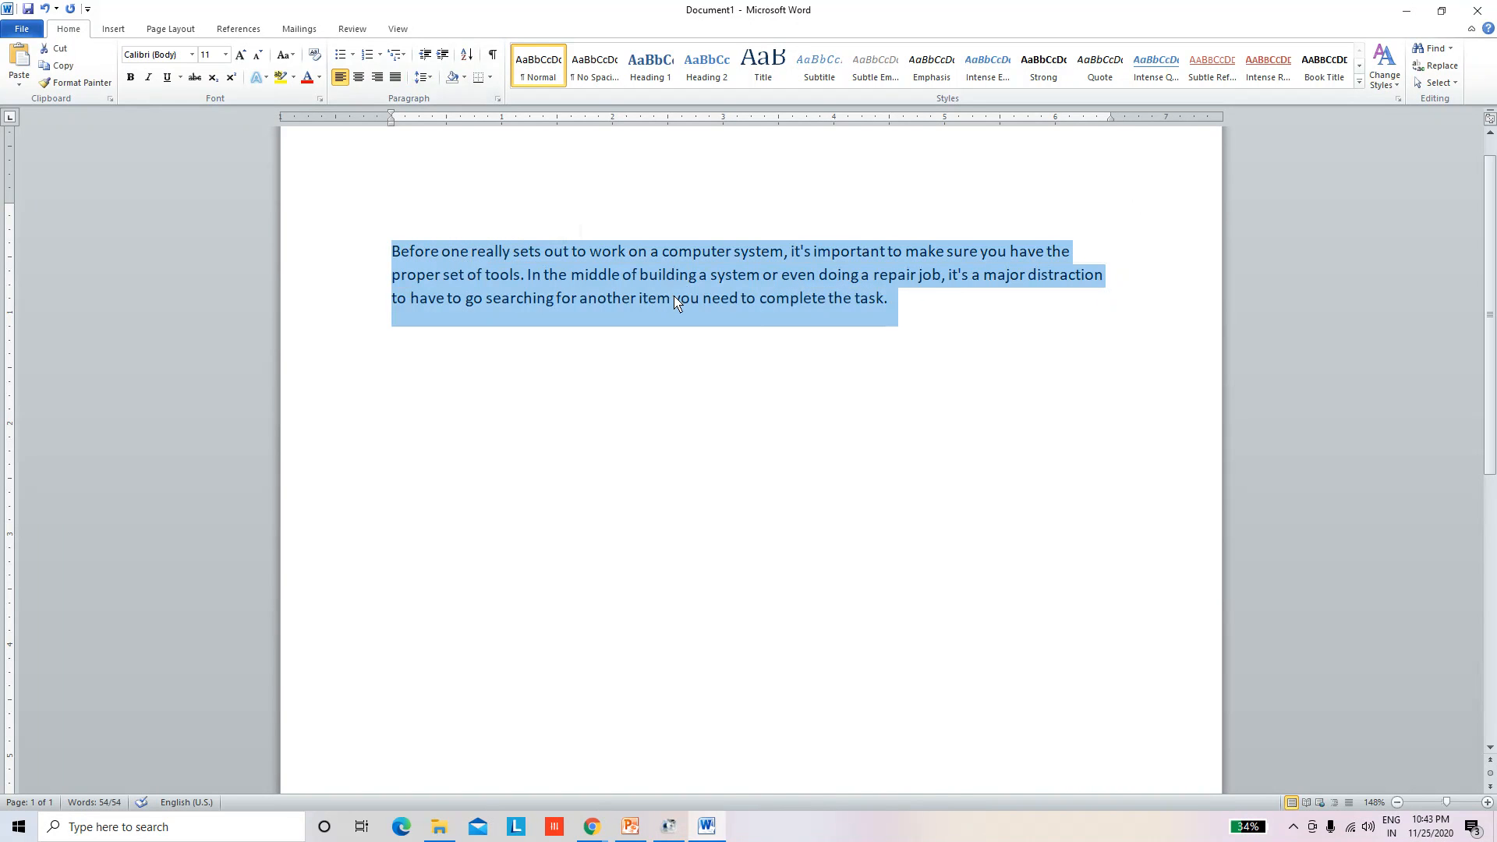
left_click(394, 78)
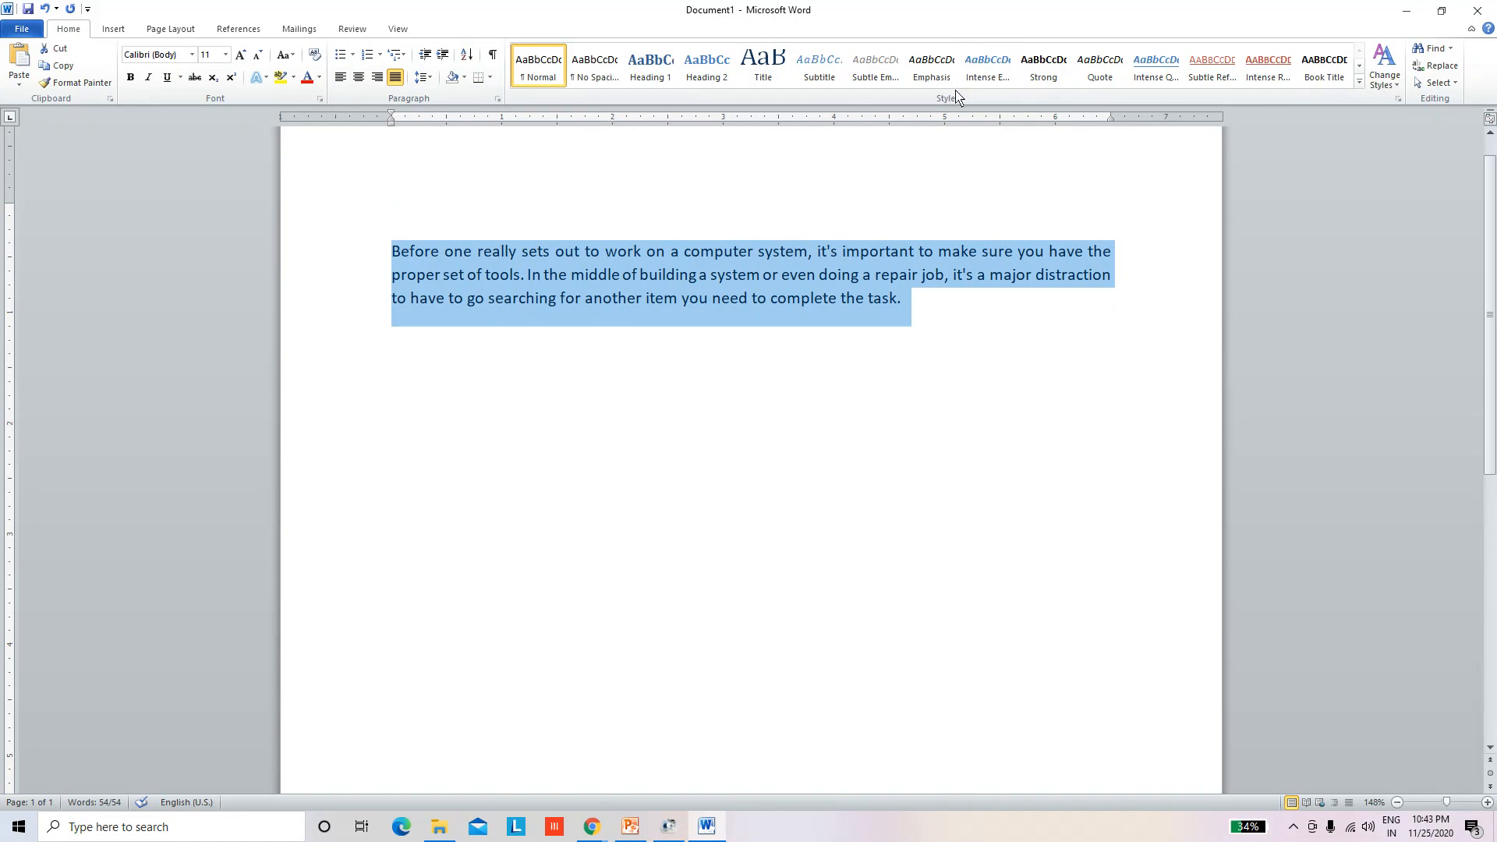
left_click(1030, 277)
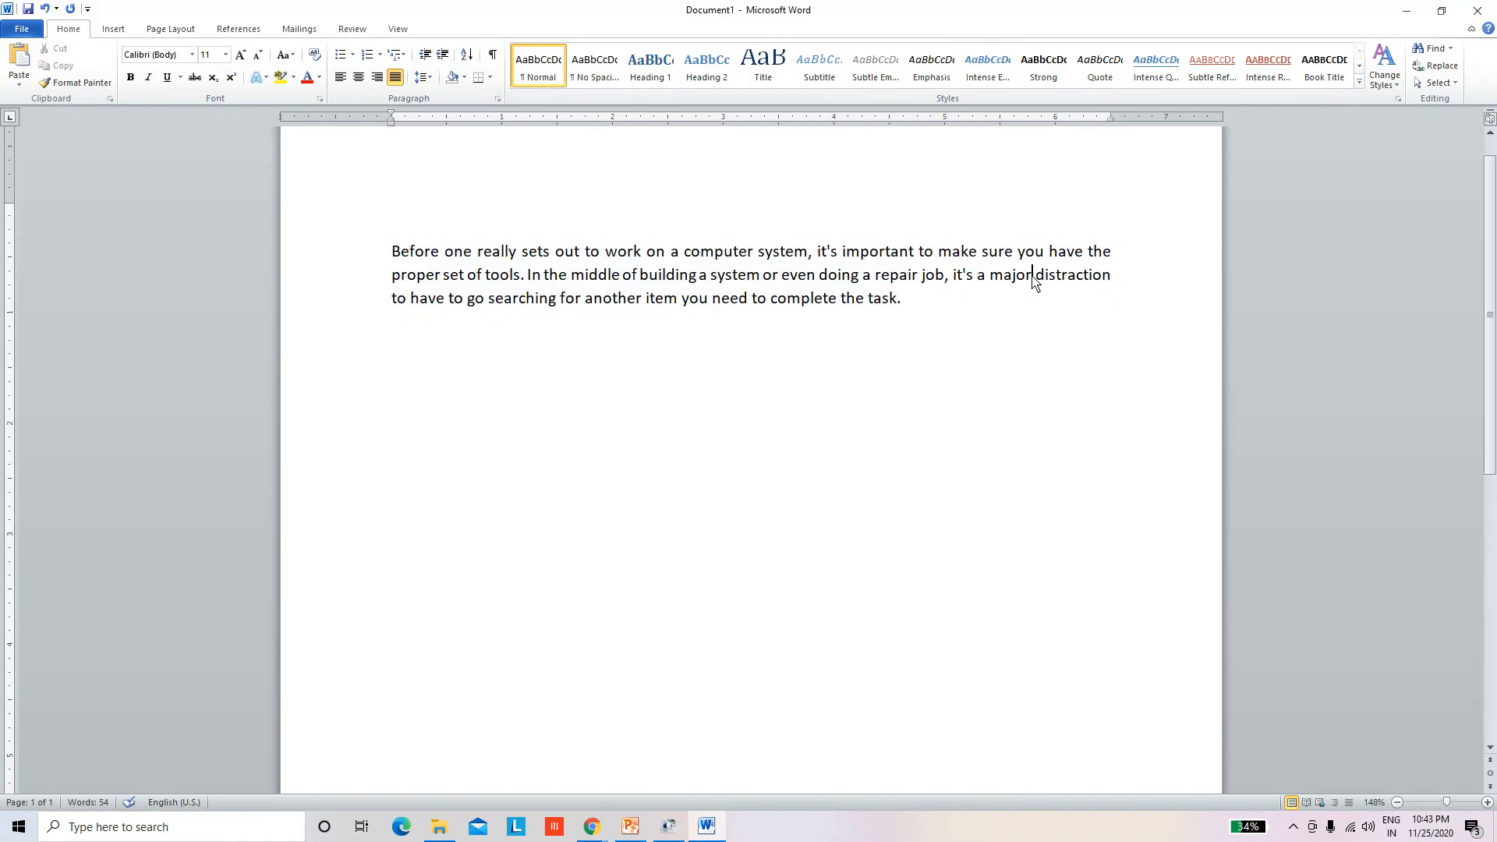
Step: Return the paragraph and the blank line above it to left alignment
left_click_drag(955, 312, 398, 209)
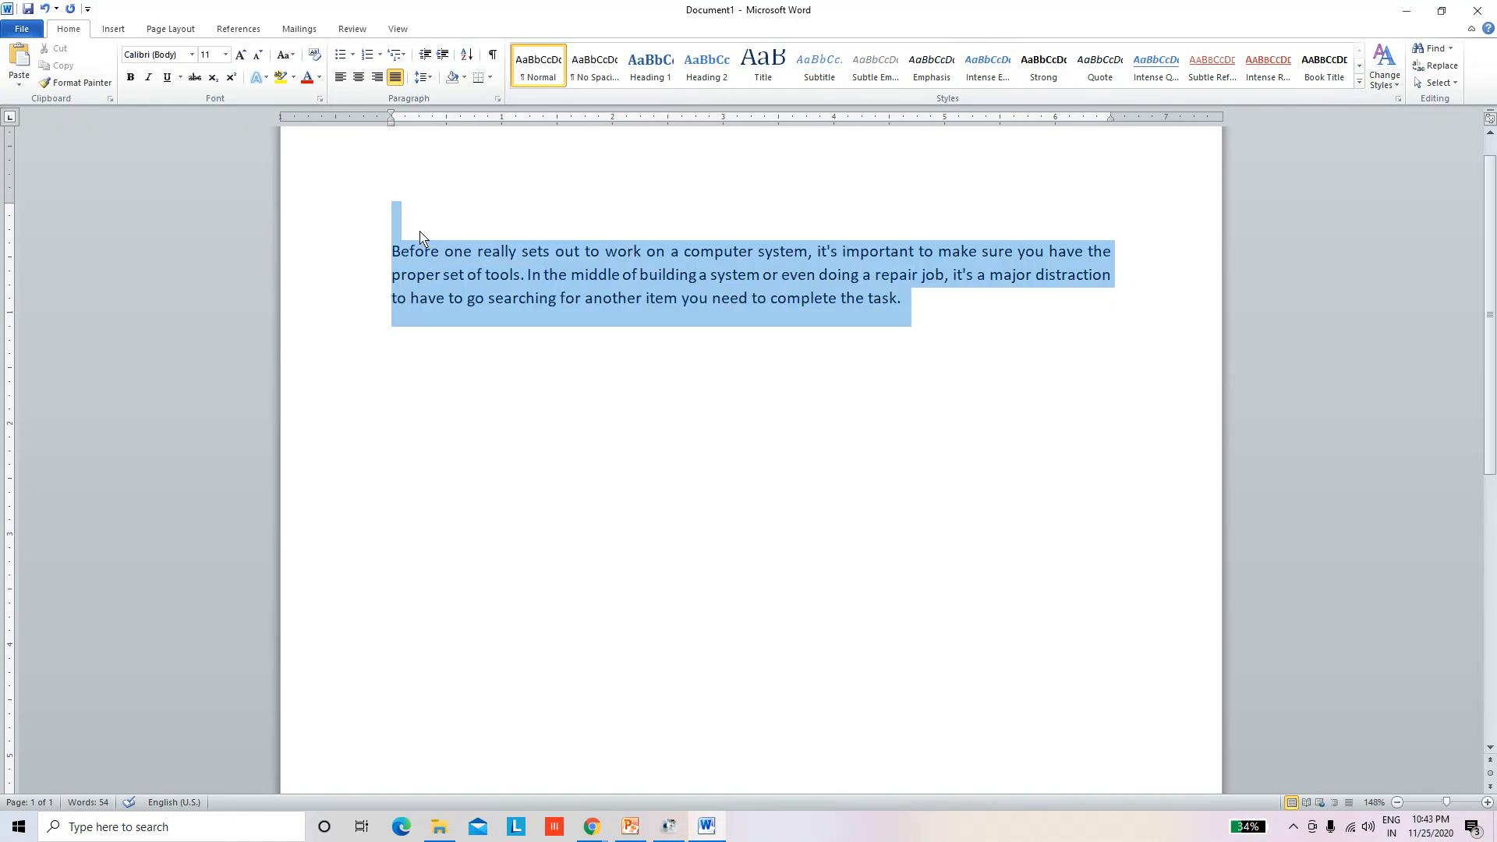
left_click(341, 76)
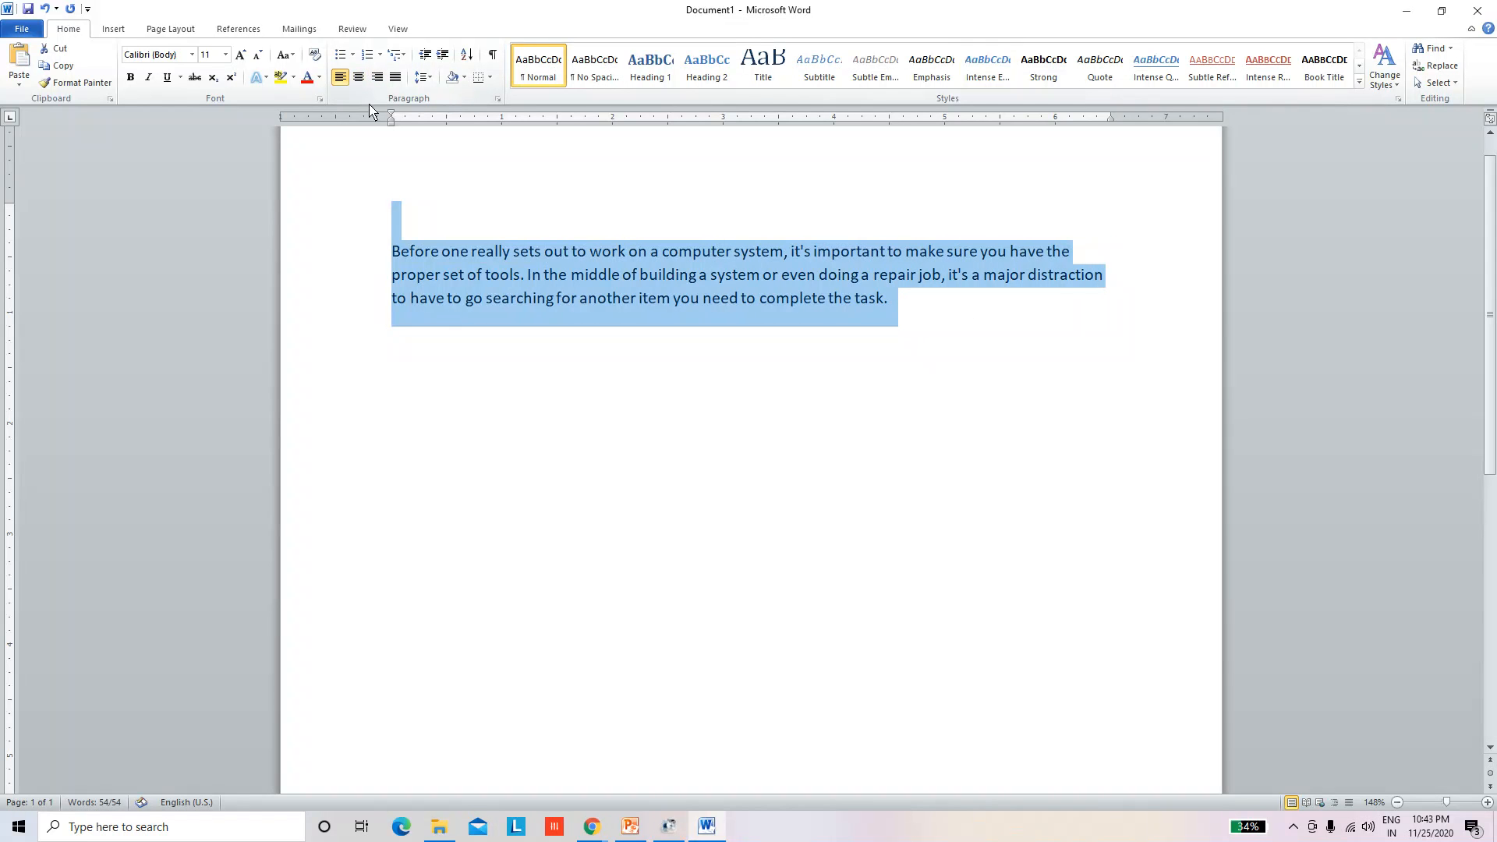
left_click(1006, 310)
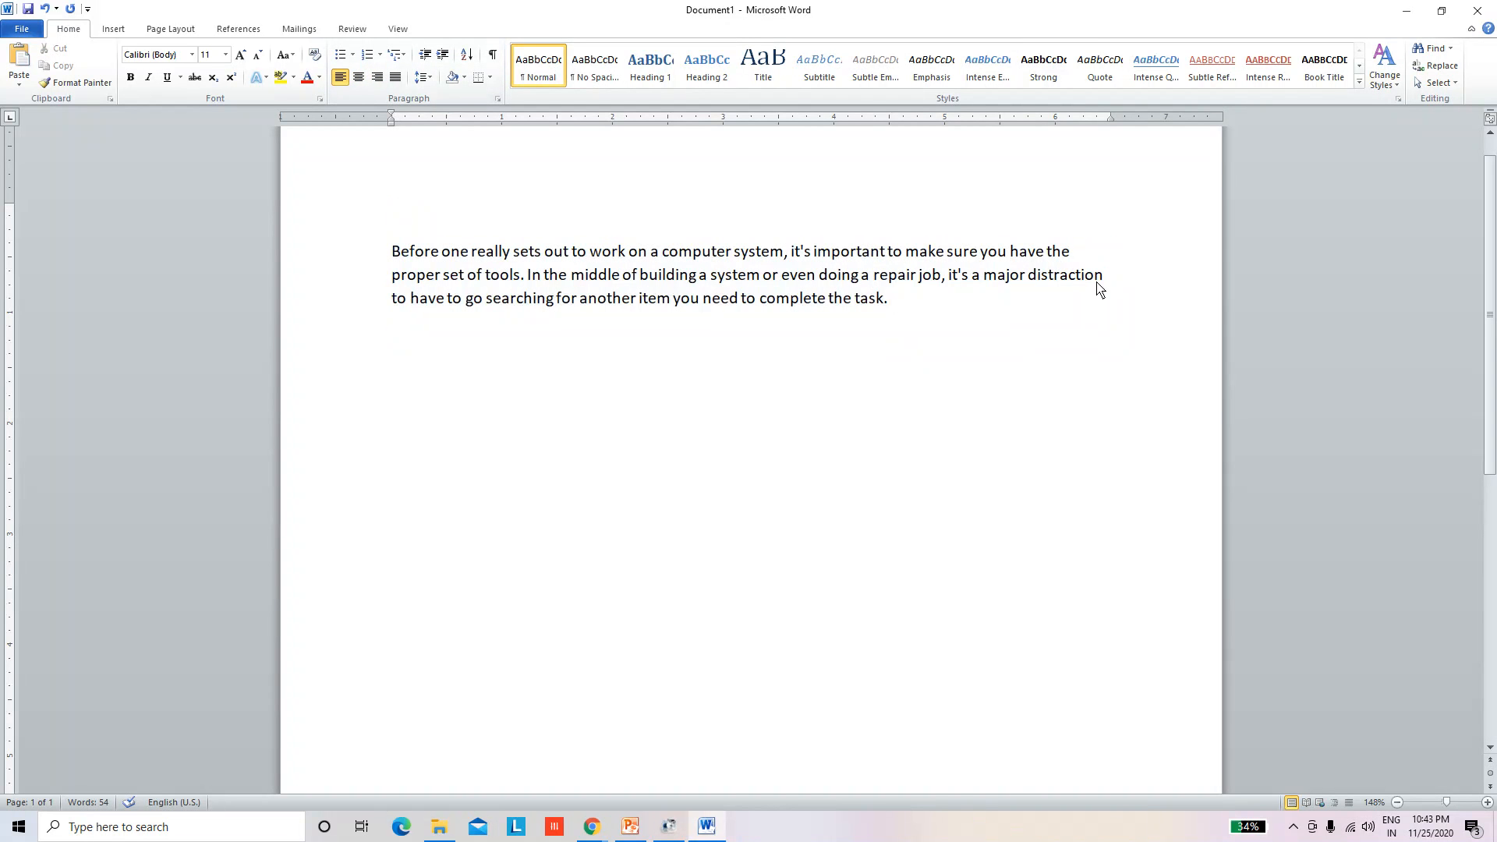
left_click(1099, 282)
left_click(885, 301)
Step: Justify the paragraph together with the blank line above it
left_click_drag(889, 306, 396, 205)
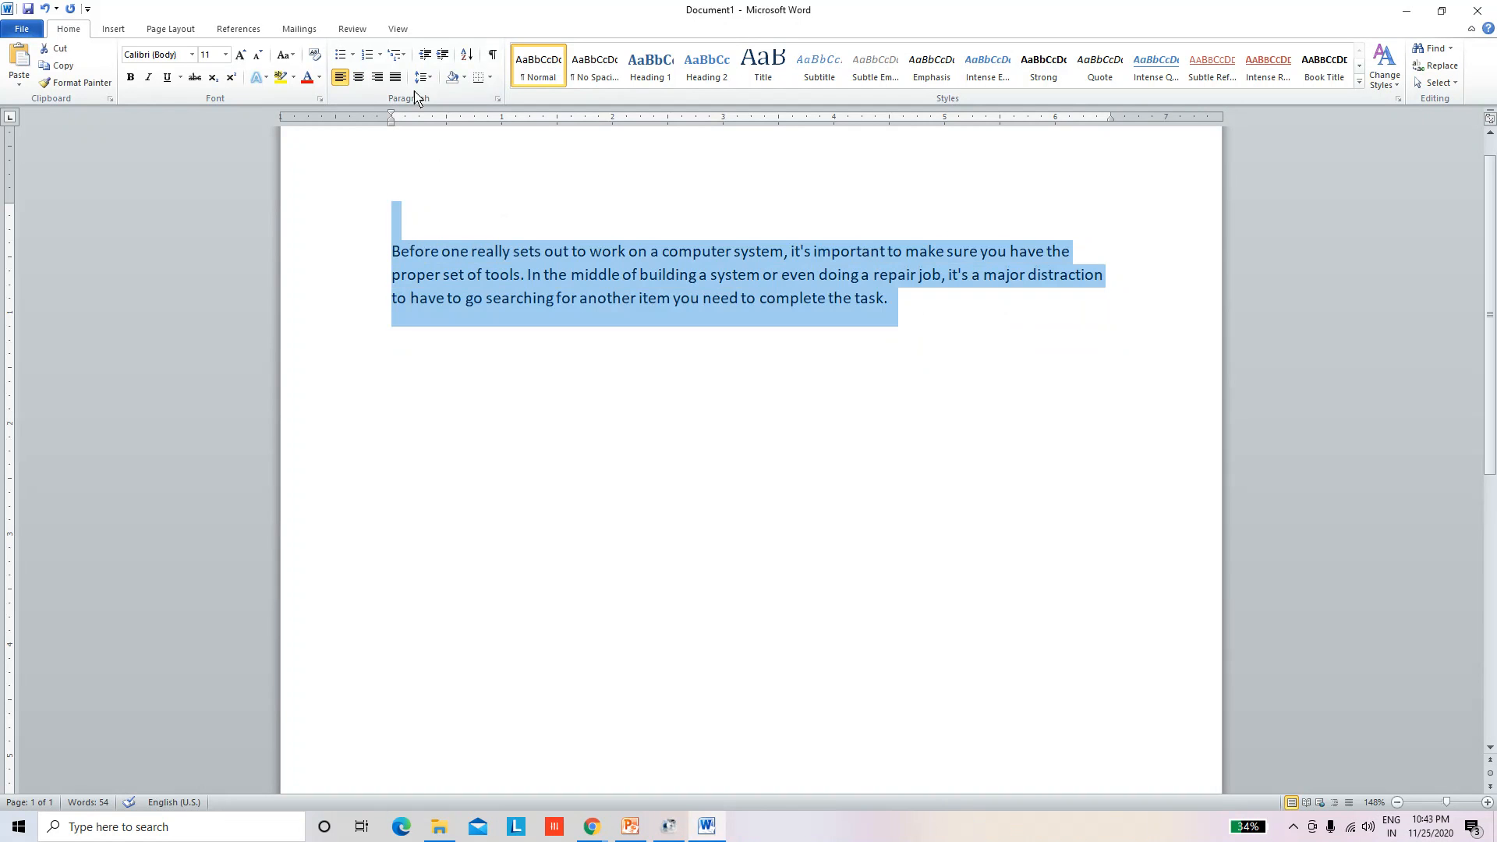
left_click(395, 77)
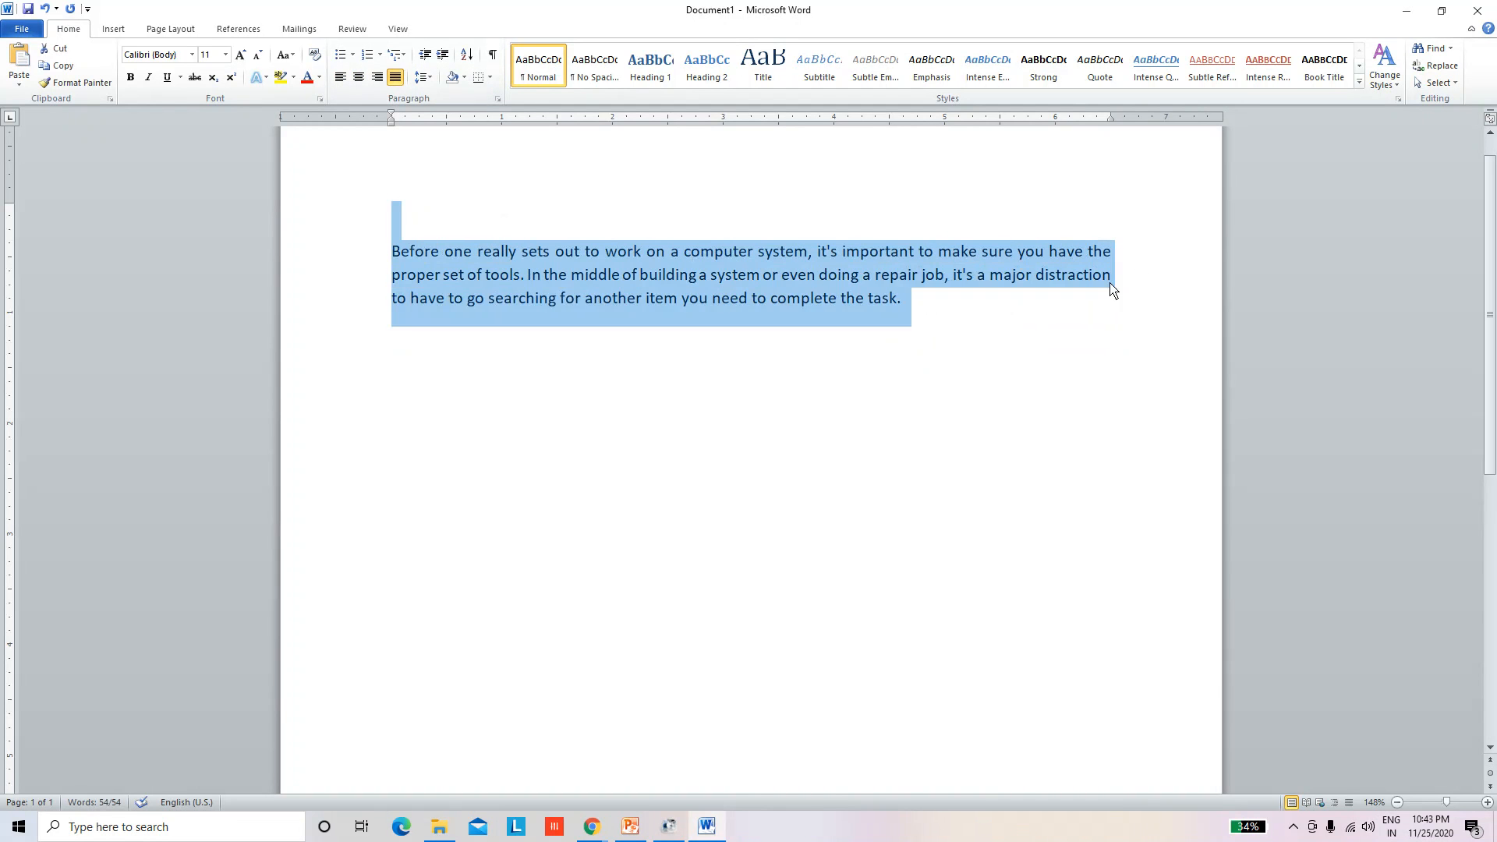
left_click(646, 390)
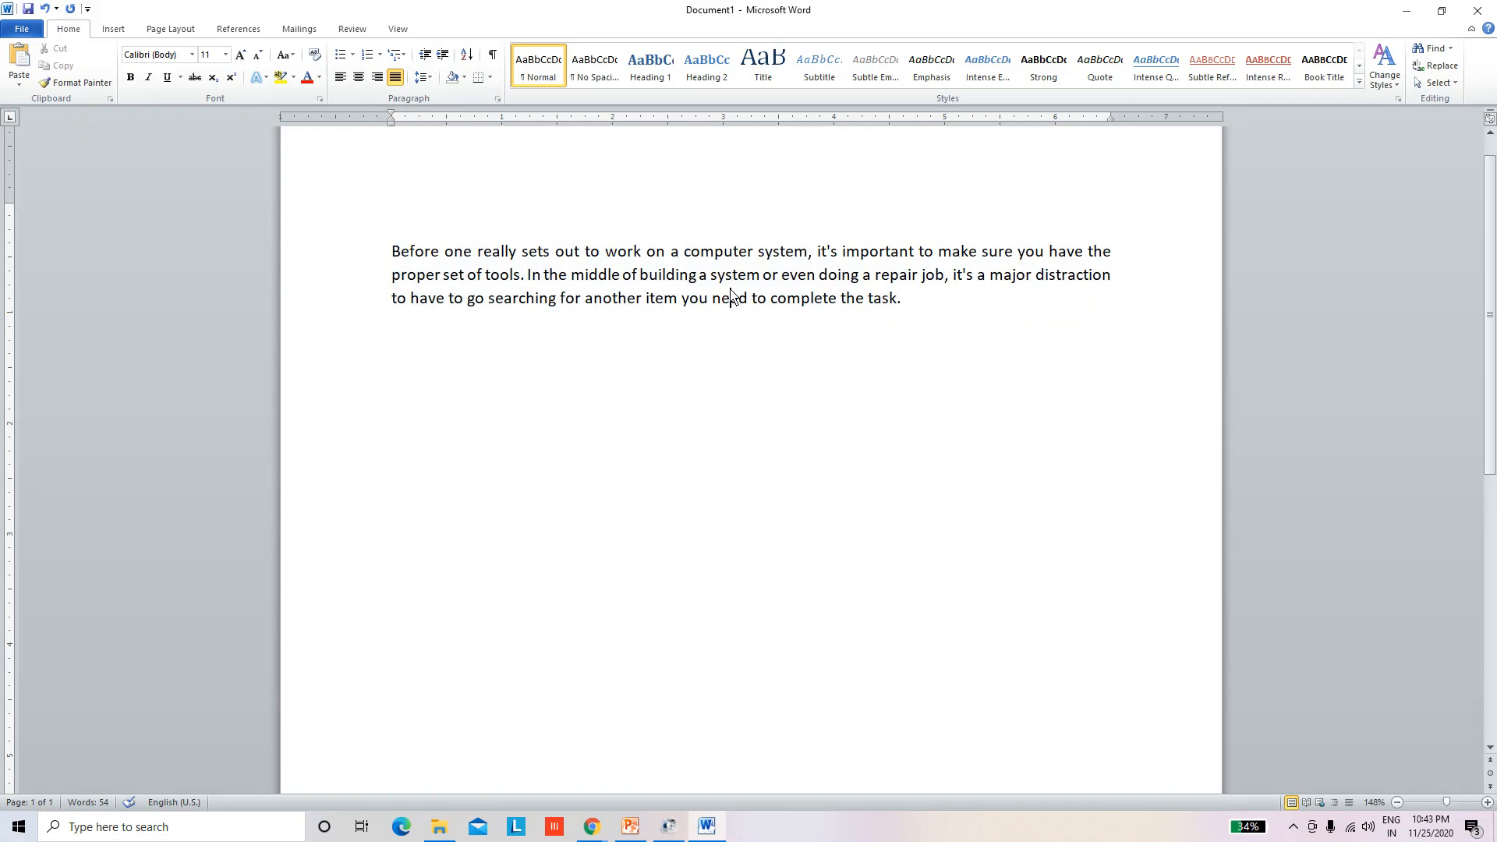
Step: Enter three first names below the paragraph, each on its own line
left_click(908, 305)
type("lavina")
key("Return")
type("suha")
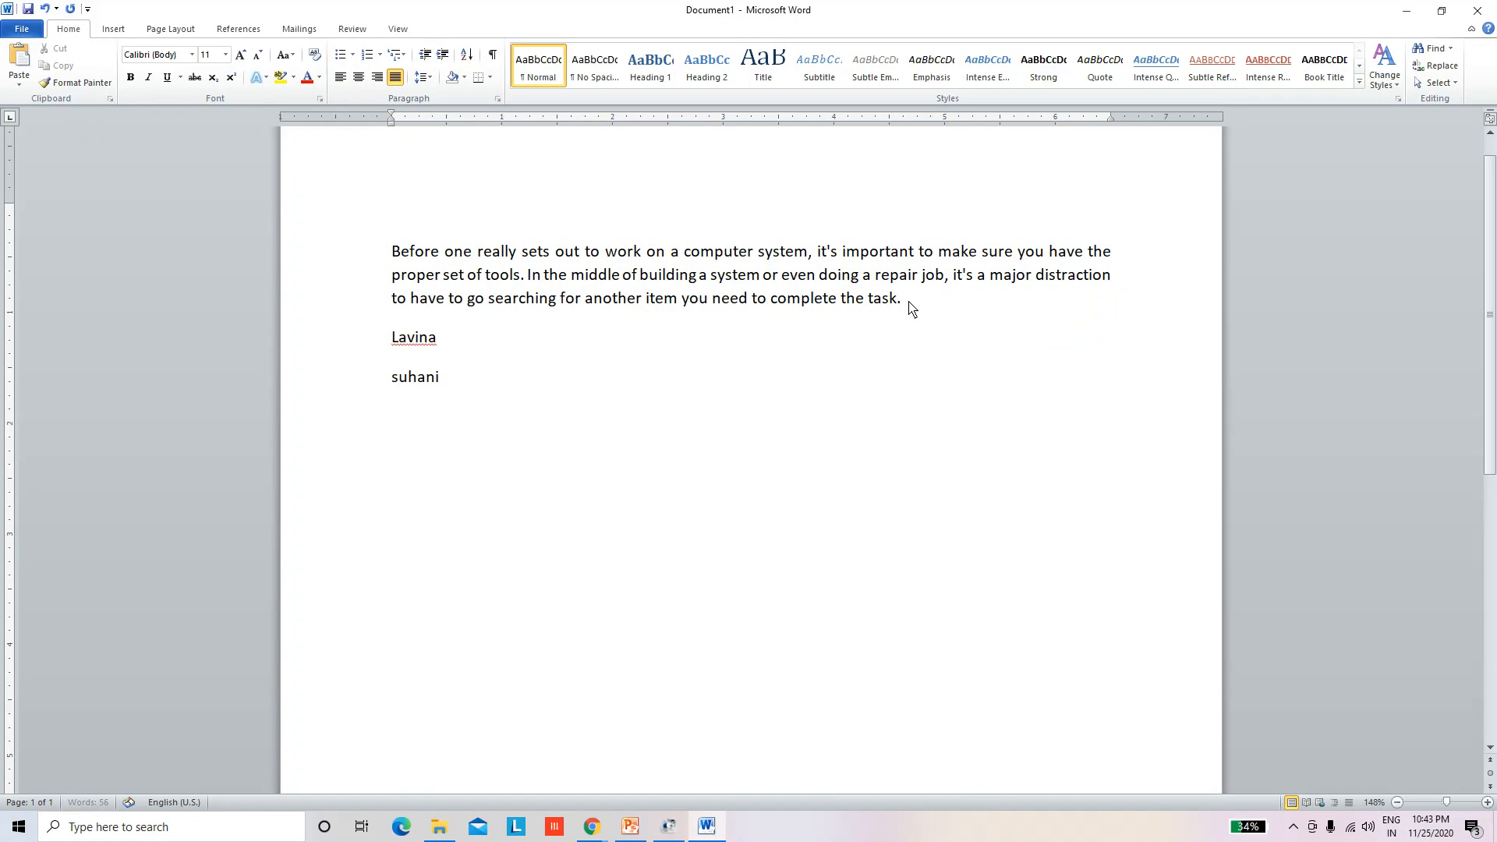
type("ni")
key("Return")
type("rehan")
key("Return")
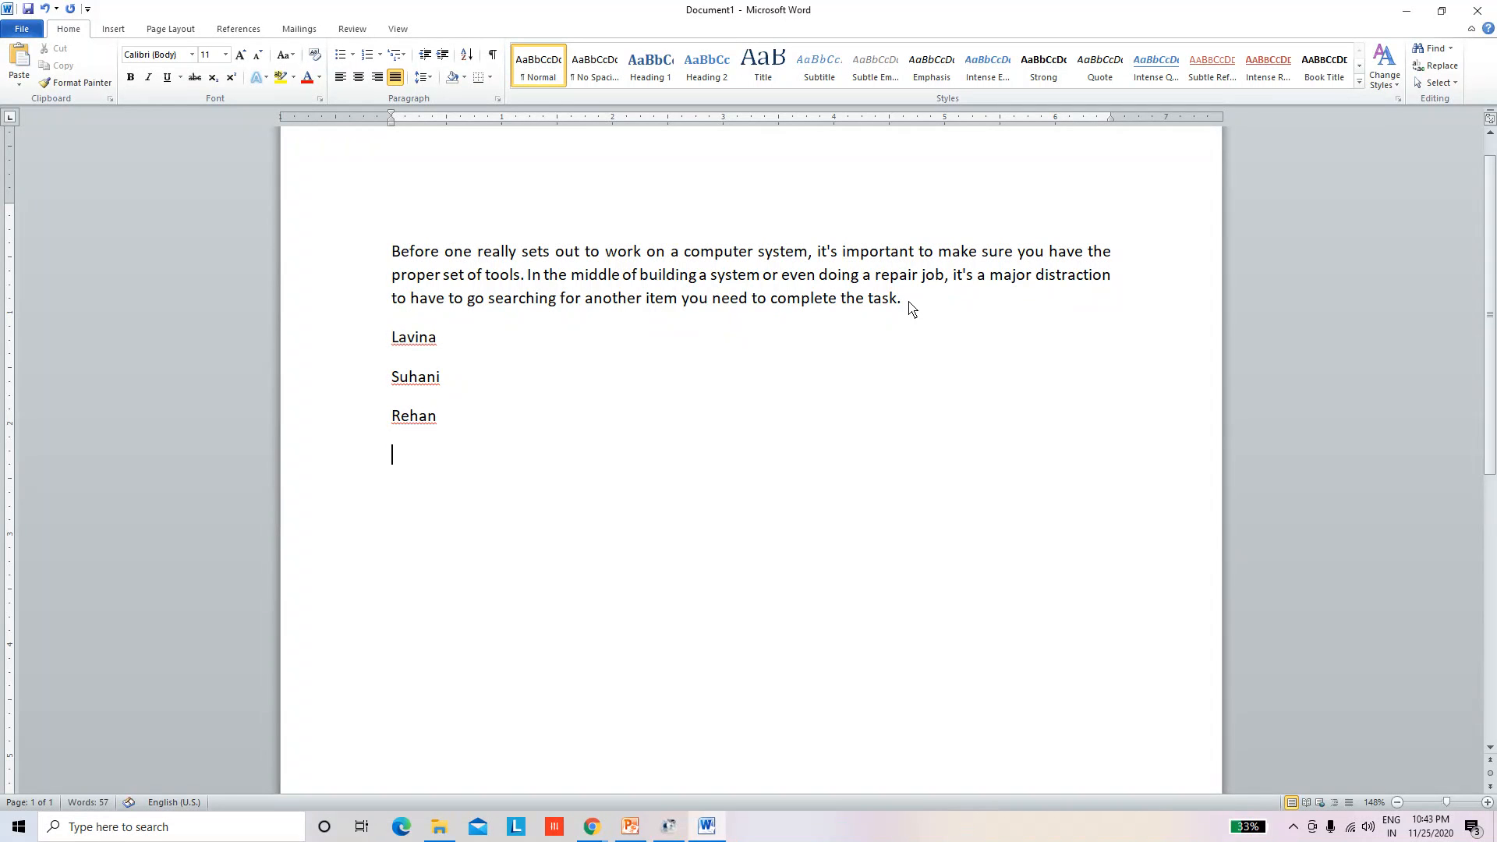
Step: Add two more first names on separate lines at the end of the list
type("mehak")
key("Return")
type("nai")
key("BackSpace")
key("BackSpace")
type("aryan")
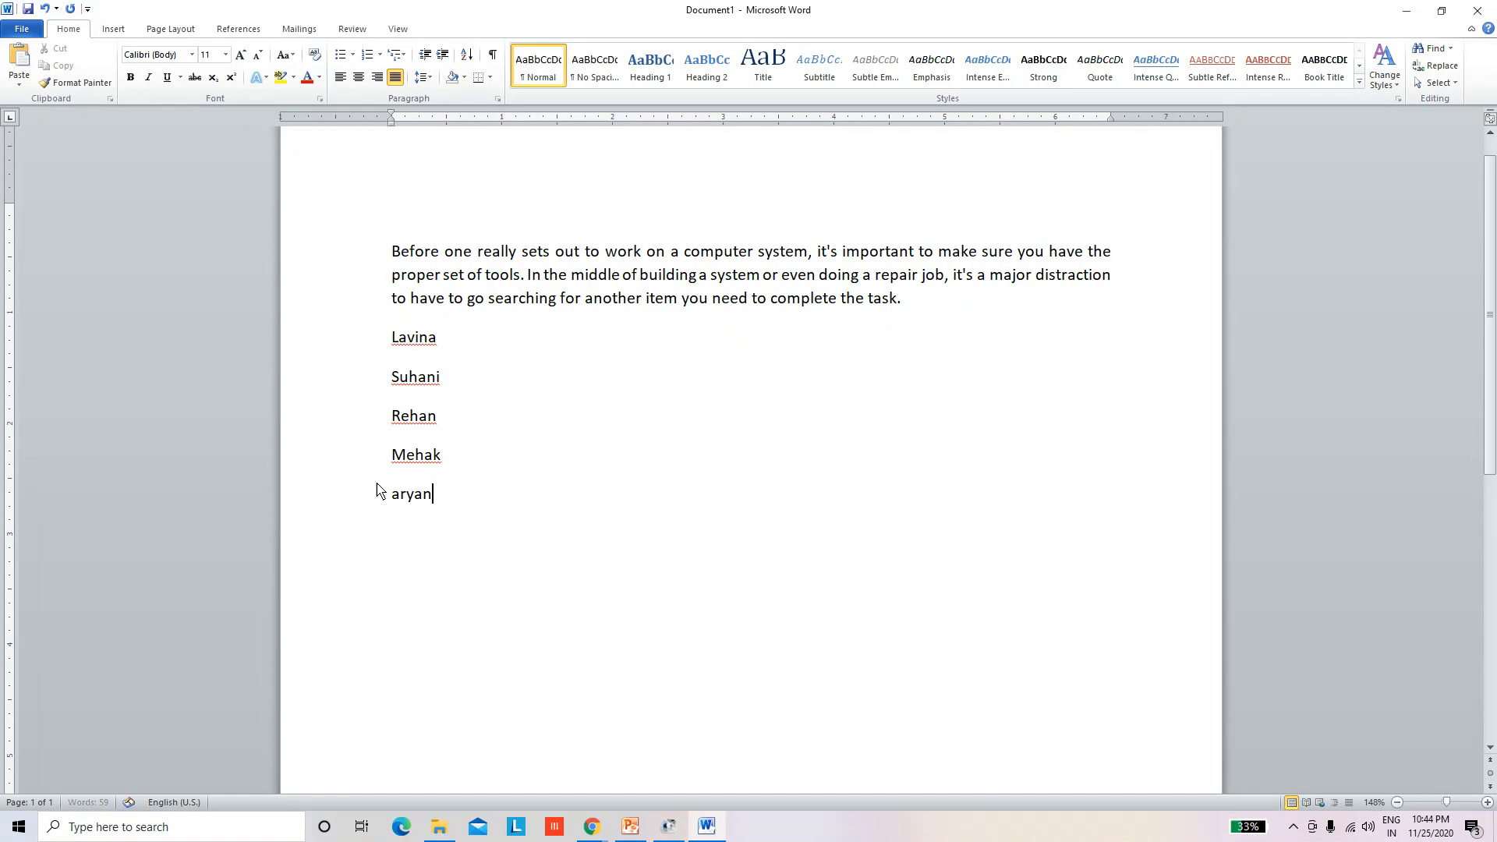
Step: Insert a blank line between the paragraph and the first name of the list
left_click_drag(460, 505, 376, 359)
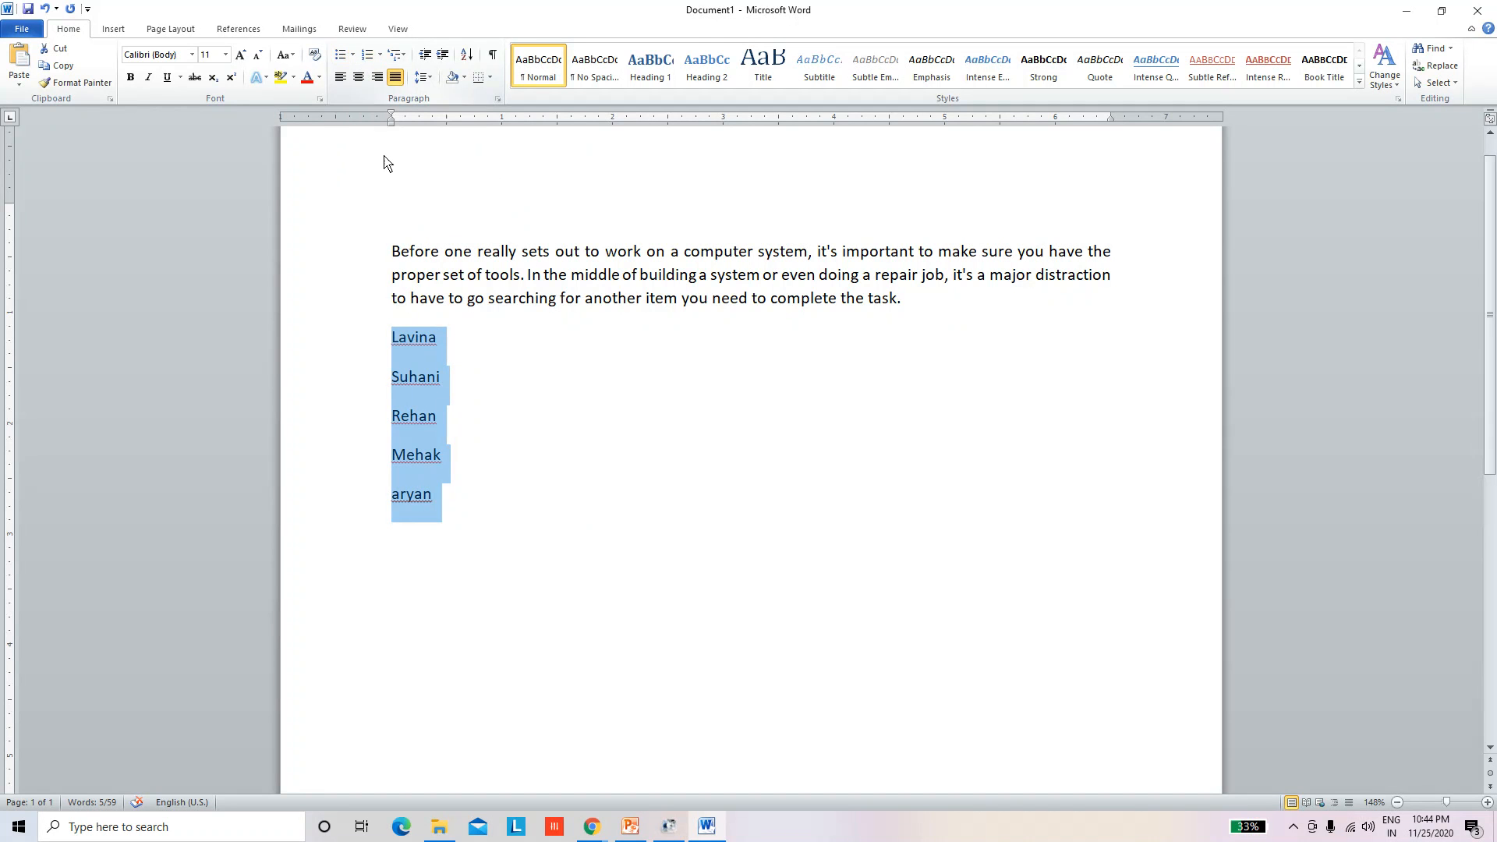
left_click(421, 336)
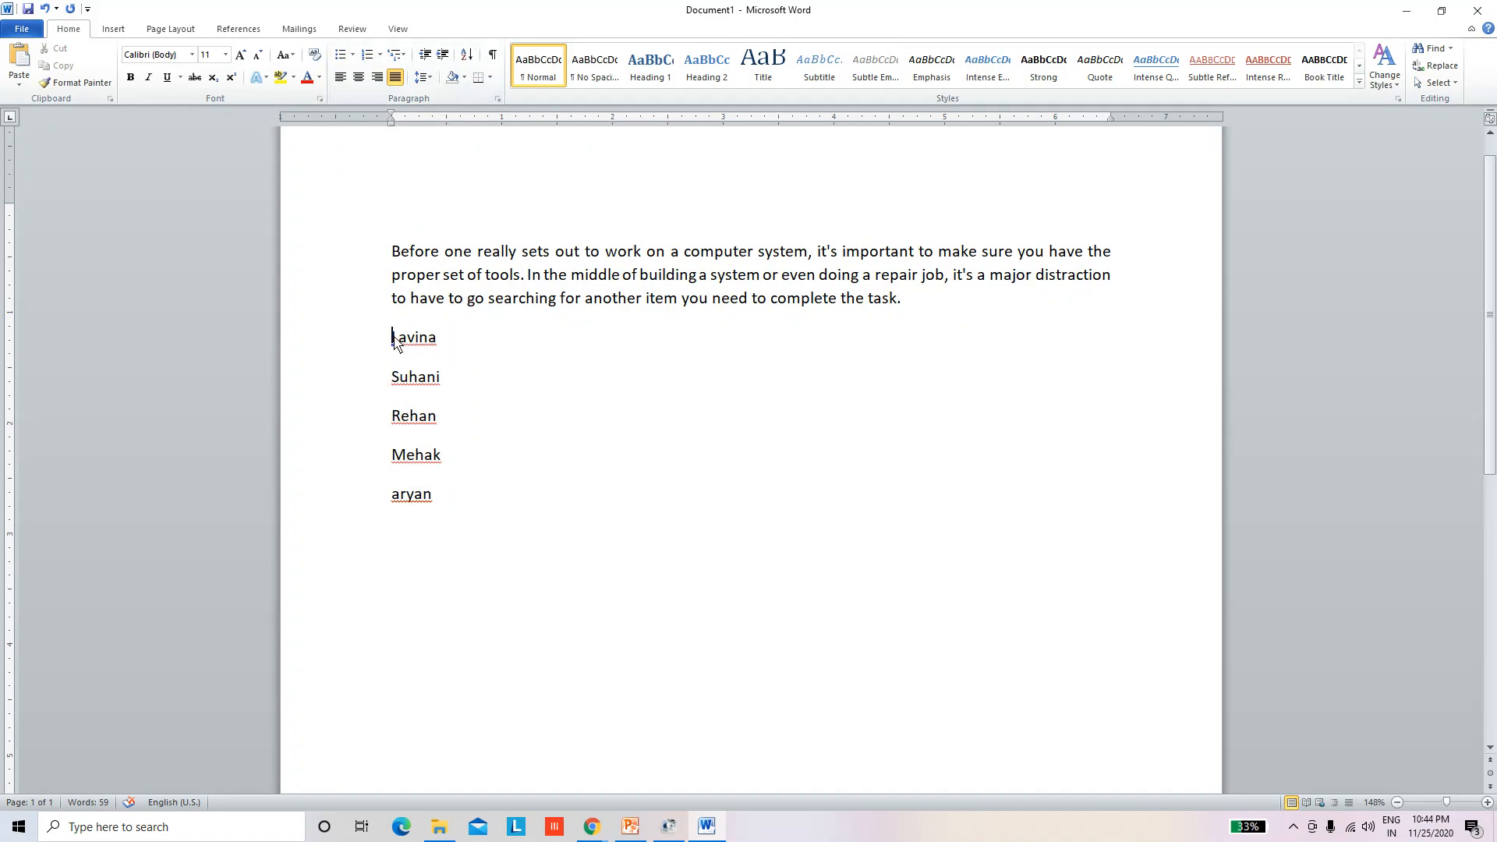
key("Return")
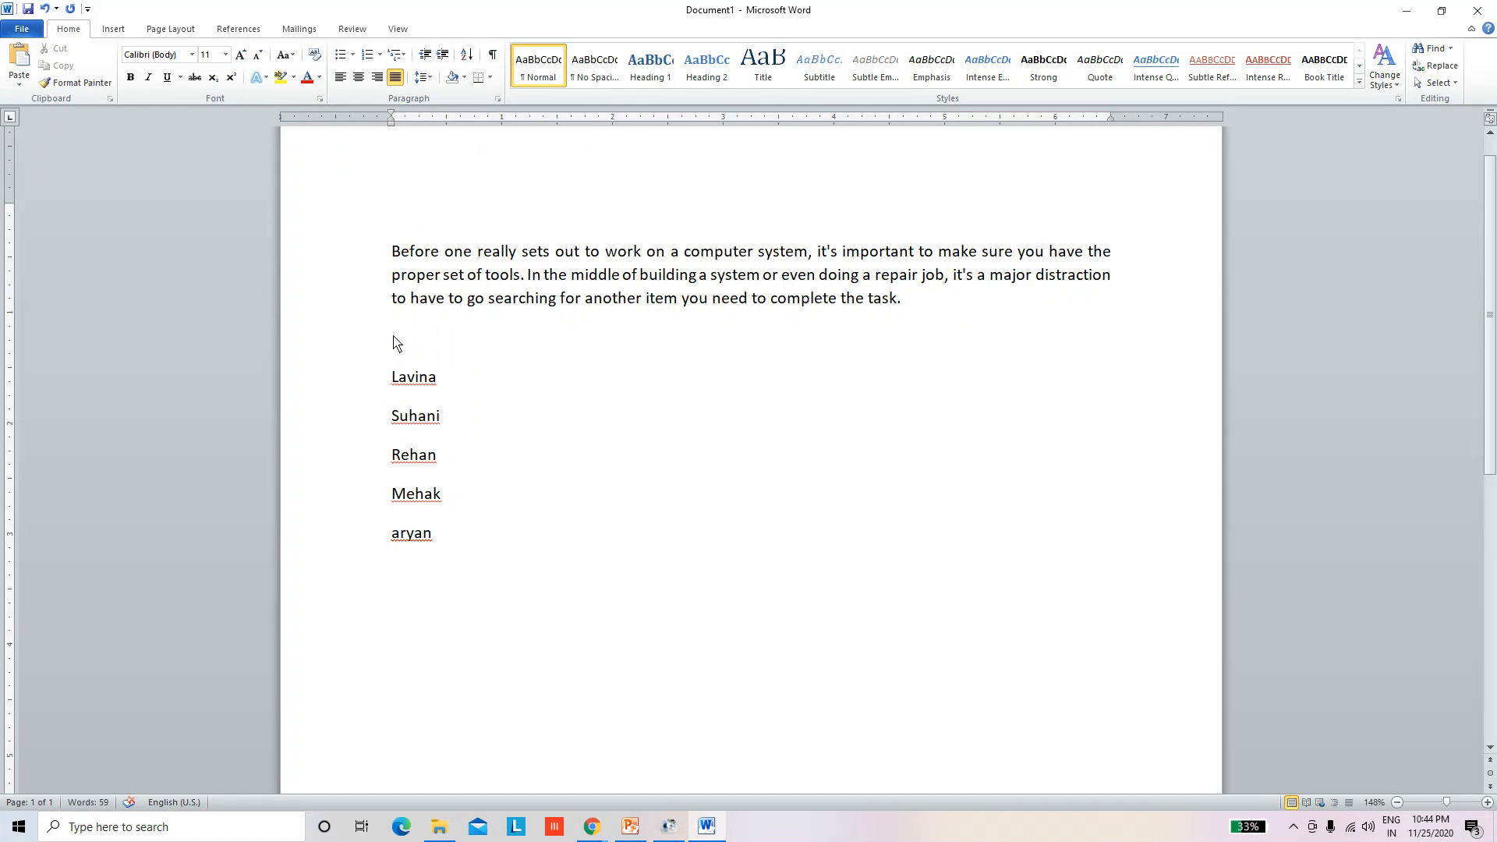
type("-")
key("Down")
key("Down")
key("Up")
type("-")
key("BackSpace")
left_click(384, 380)
key("Delete")
Step: Apply solid round bullets to the five names
left_click_drag(435, 538, 392, 390)
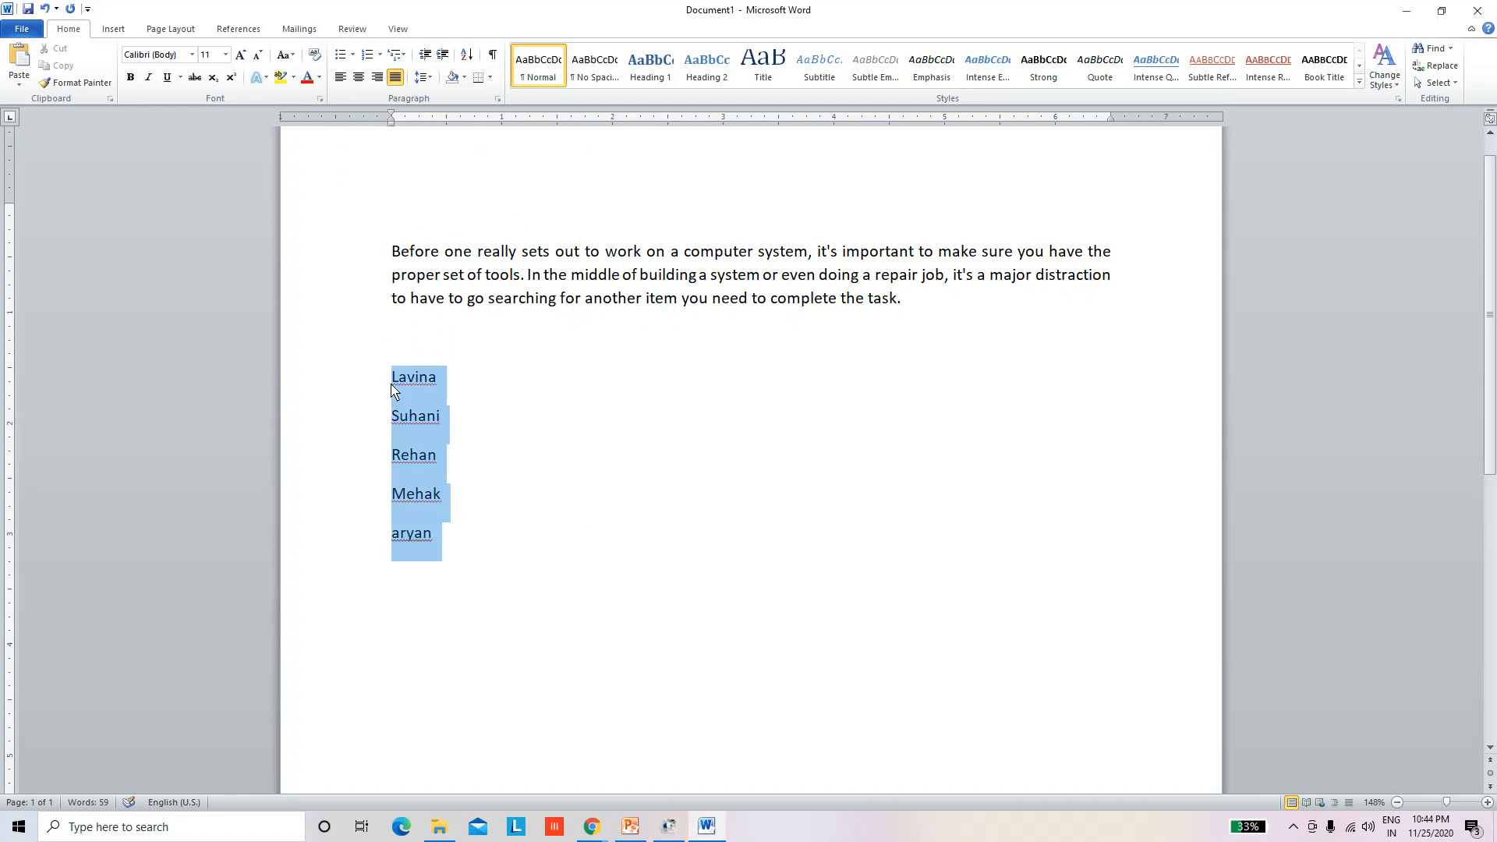
left_click(353, 56)
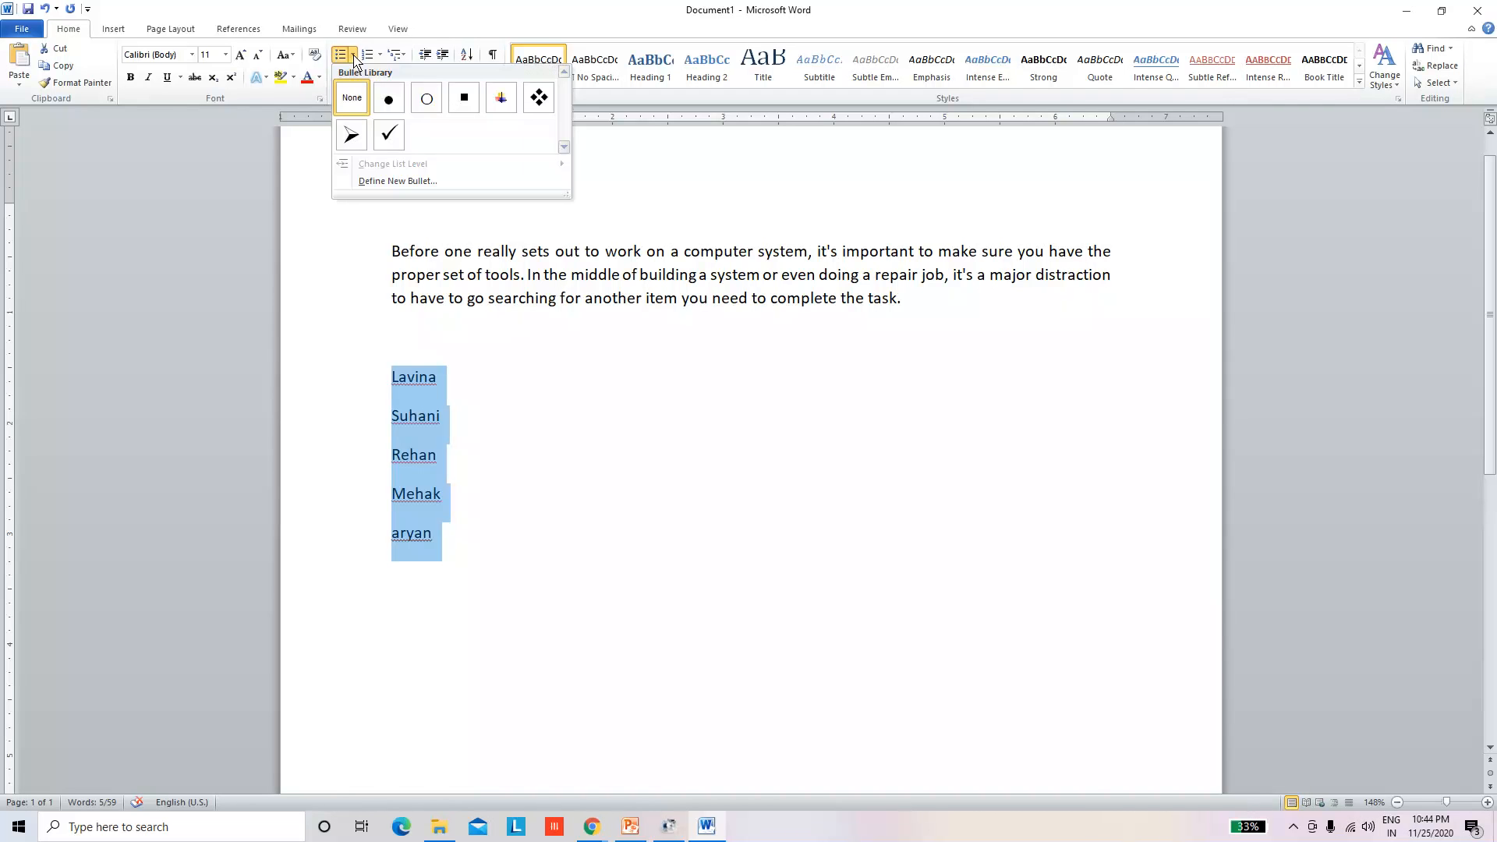
left_click(390, 101)
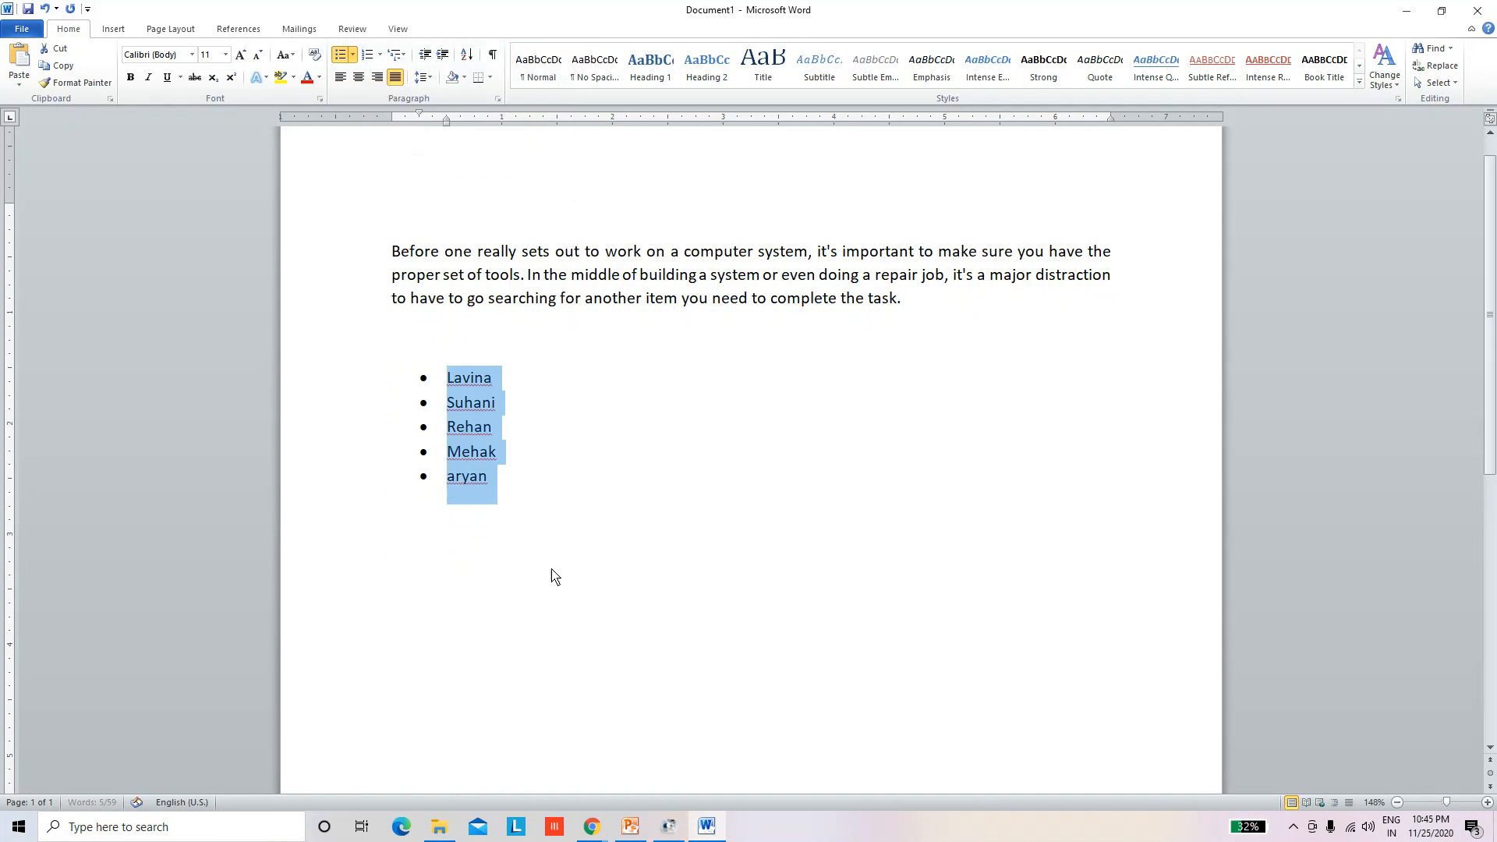
left_click(551, 575)
Step: Change the bullets of the name list to solid squares
left_click_drag(551, 575, 447, 360)
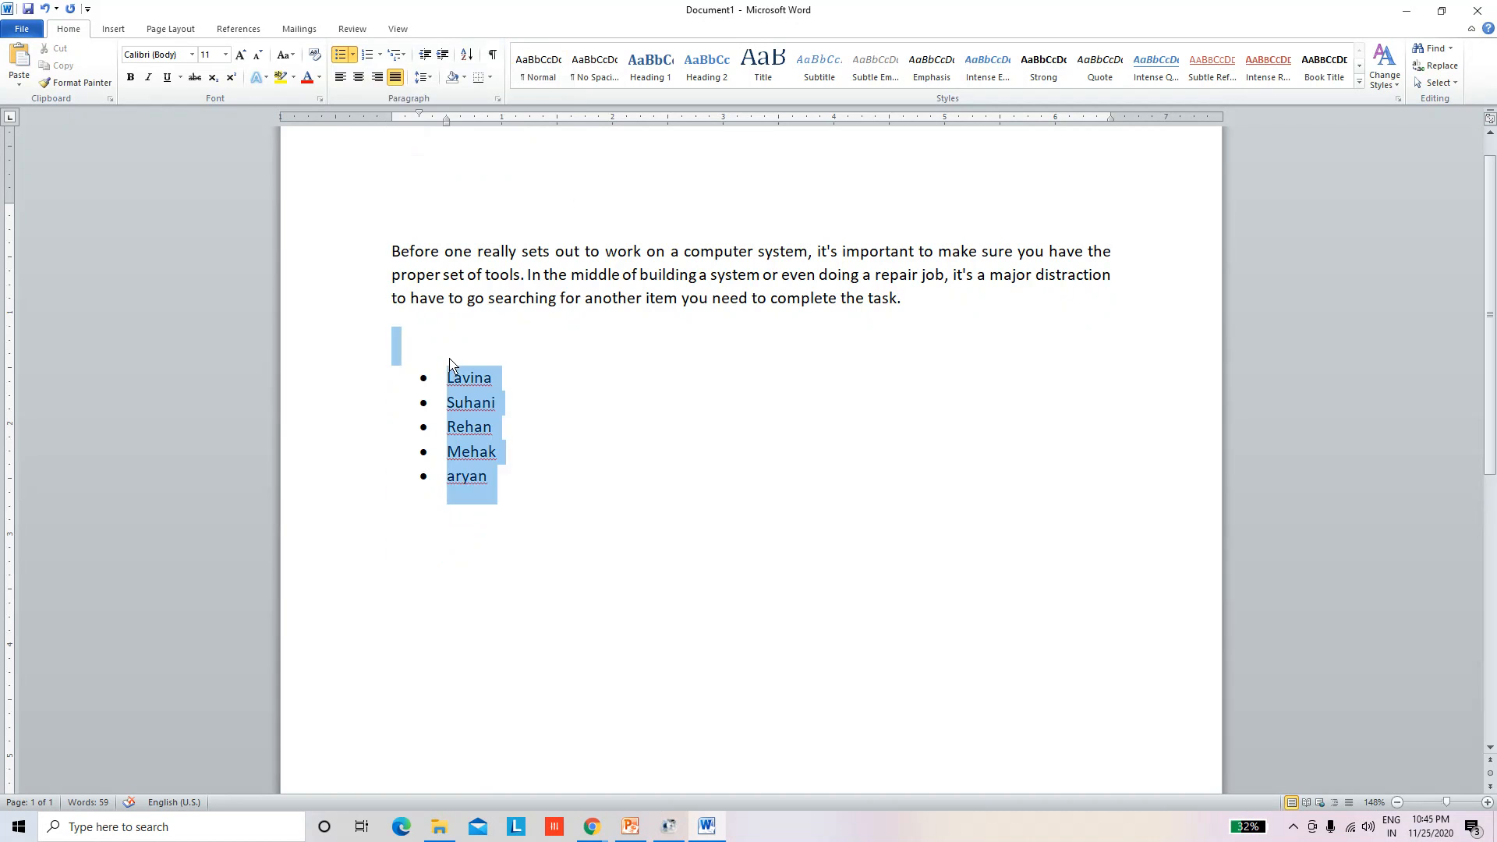
left_click(353, 55)
left_click(464, 152)
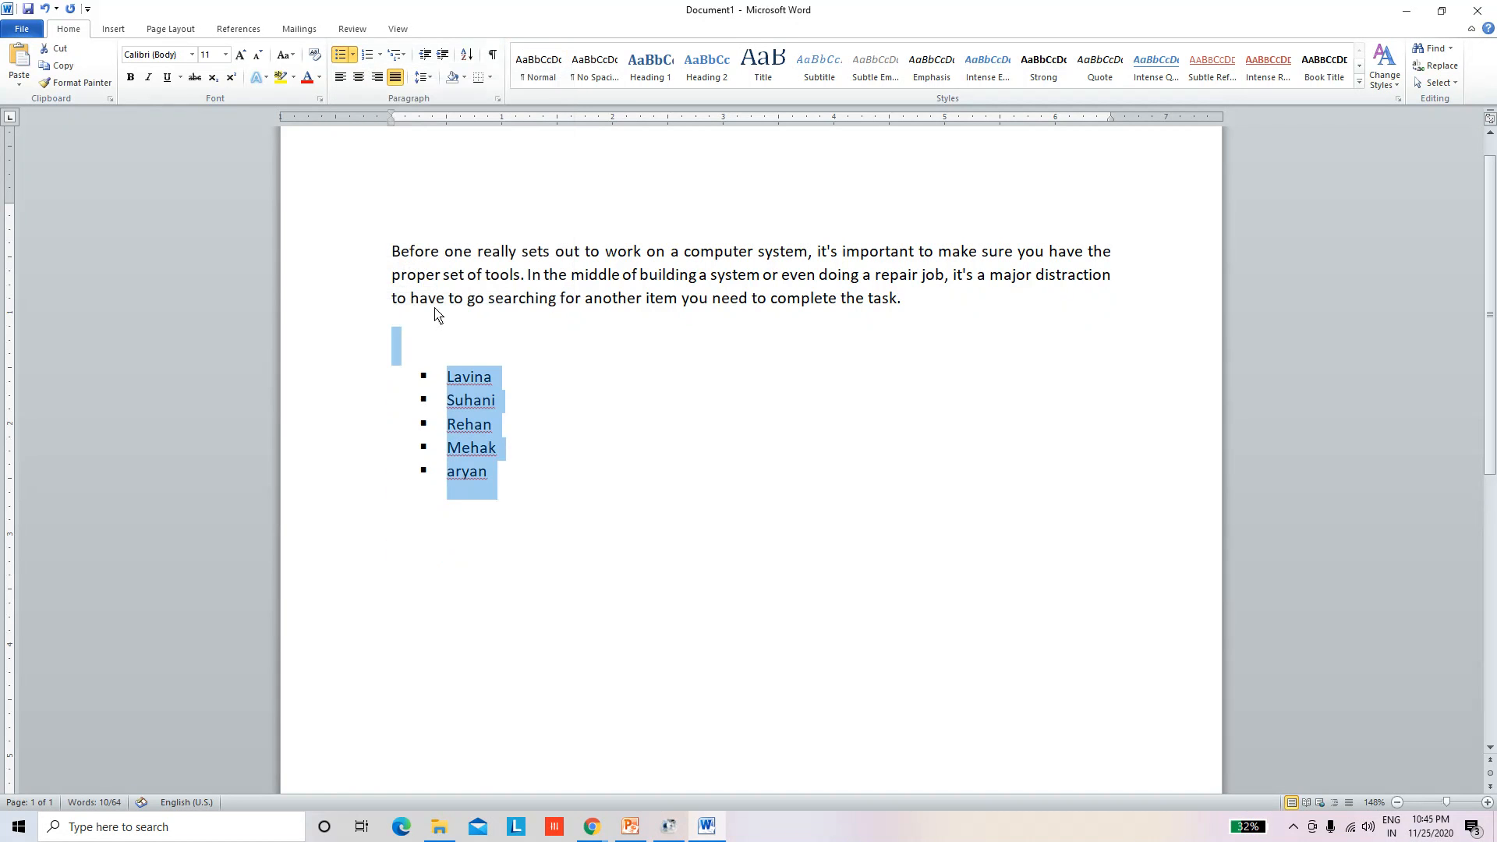
Step: Change the bullets of the five names to the four-diamond style
left_click_drag(518, 494, 446, 390)
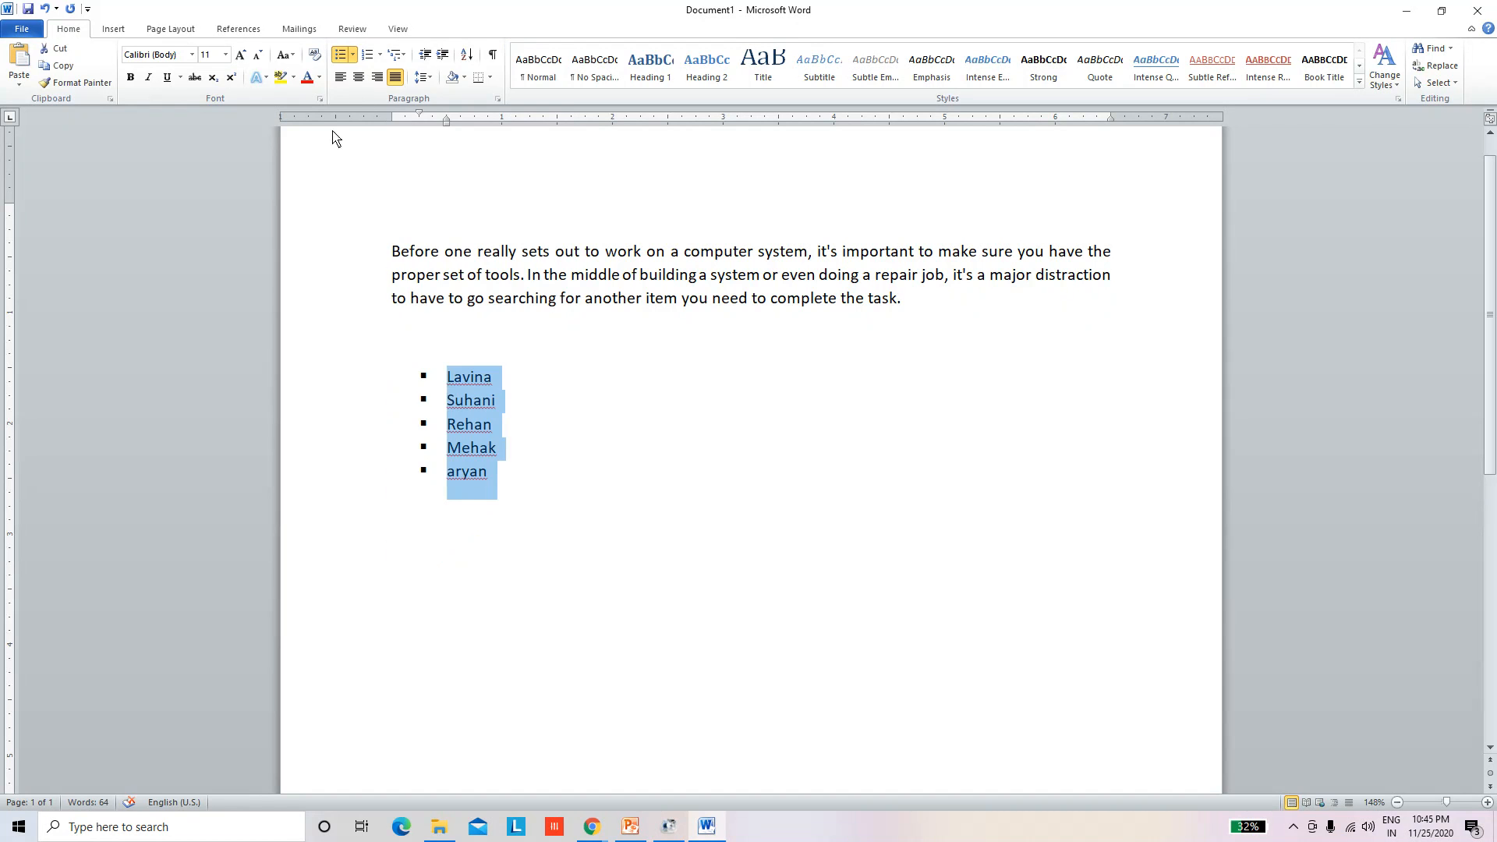
left_click(353, 54)
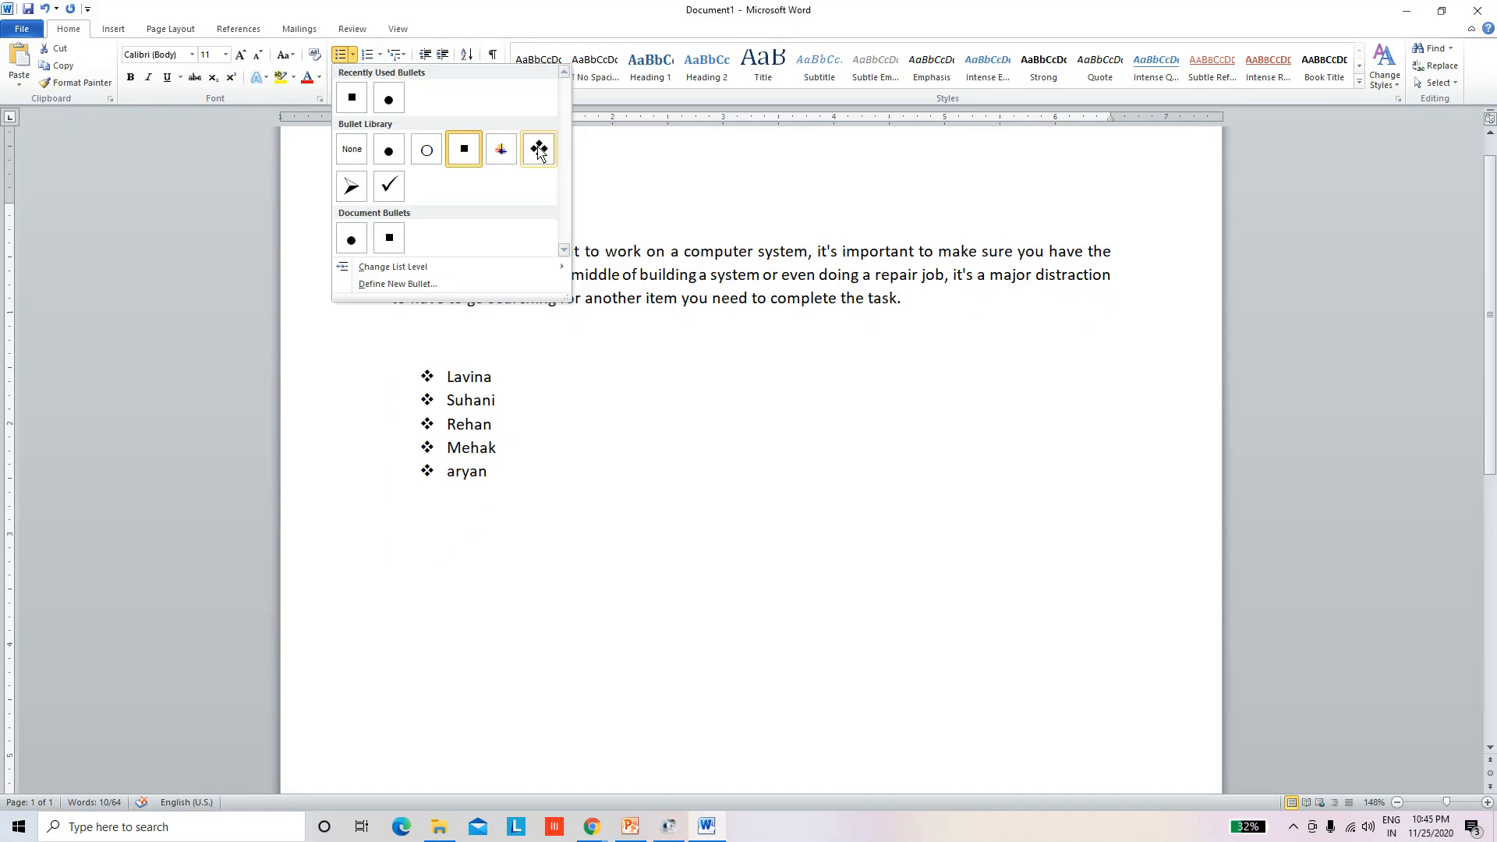
left_click(537, 152)
left_click(559, 543)
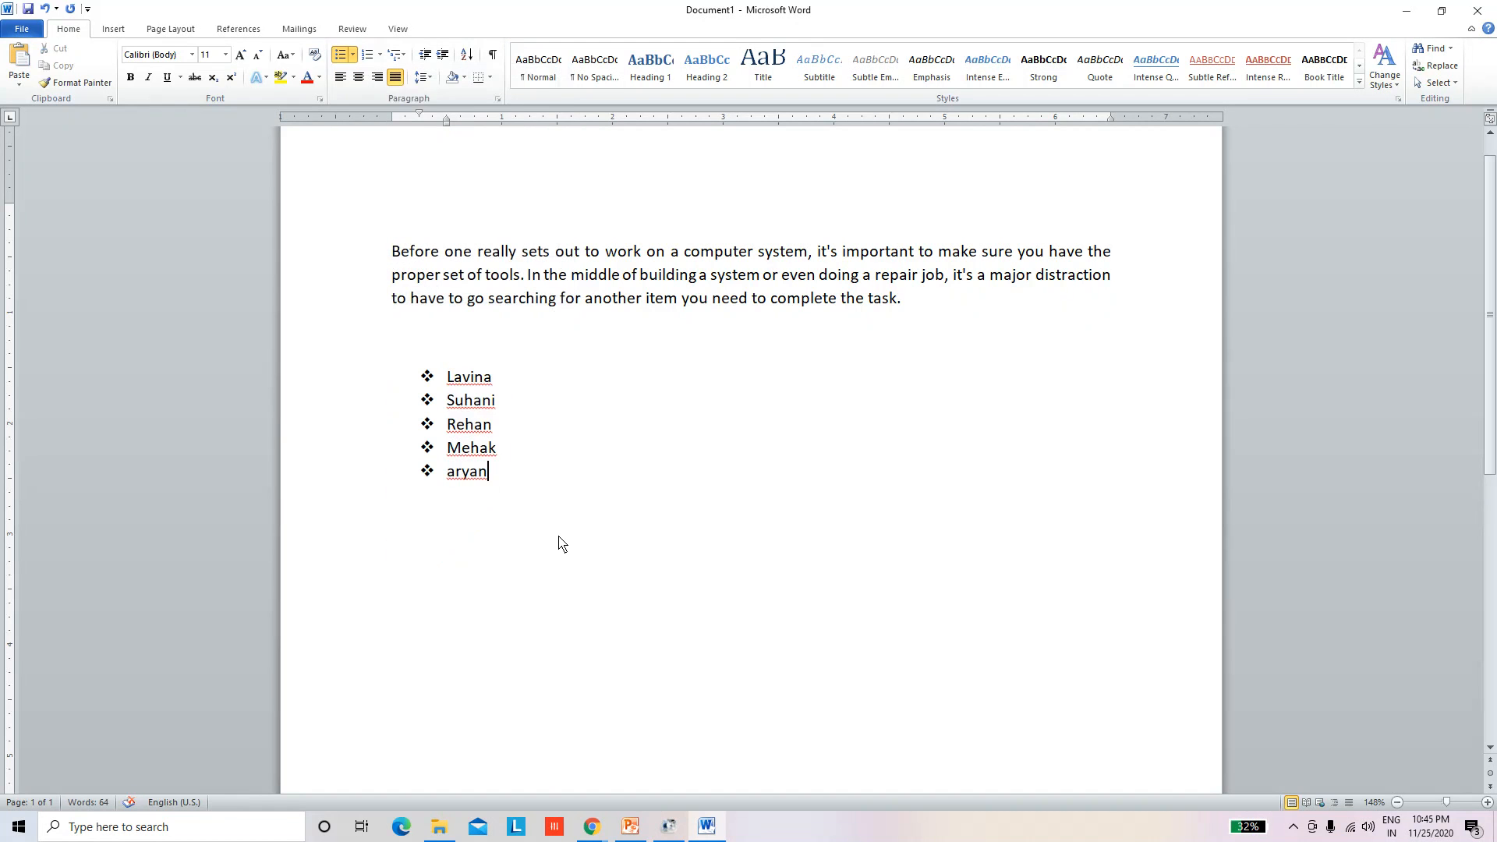
Step: Define a new symbol bullet from Wingdings character 152 and apply it to the five names
left_click_drag(532, 494, 421, 367)
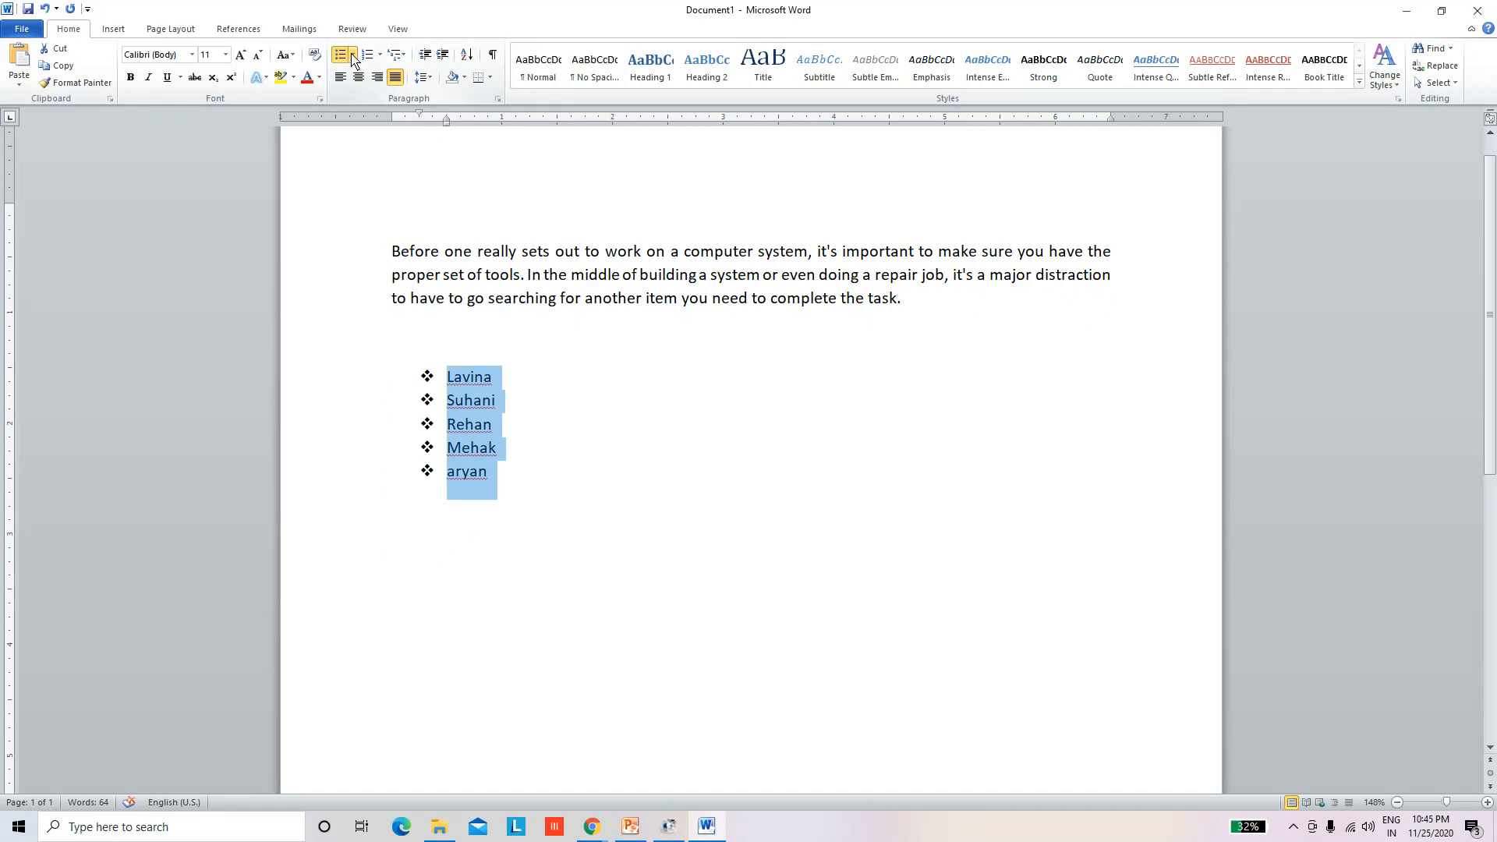
left_click(353, 57)
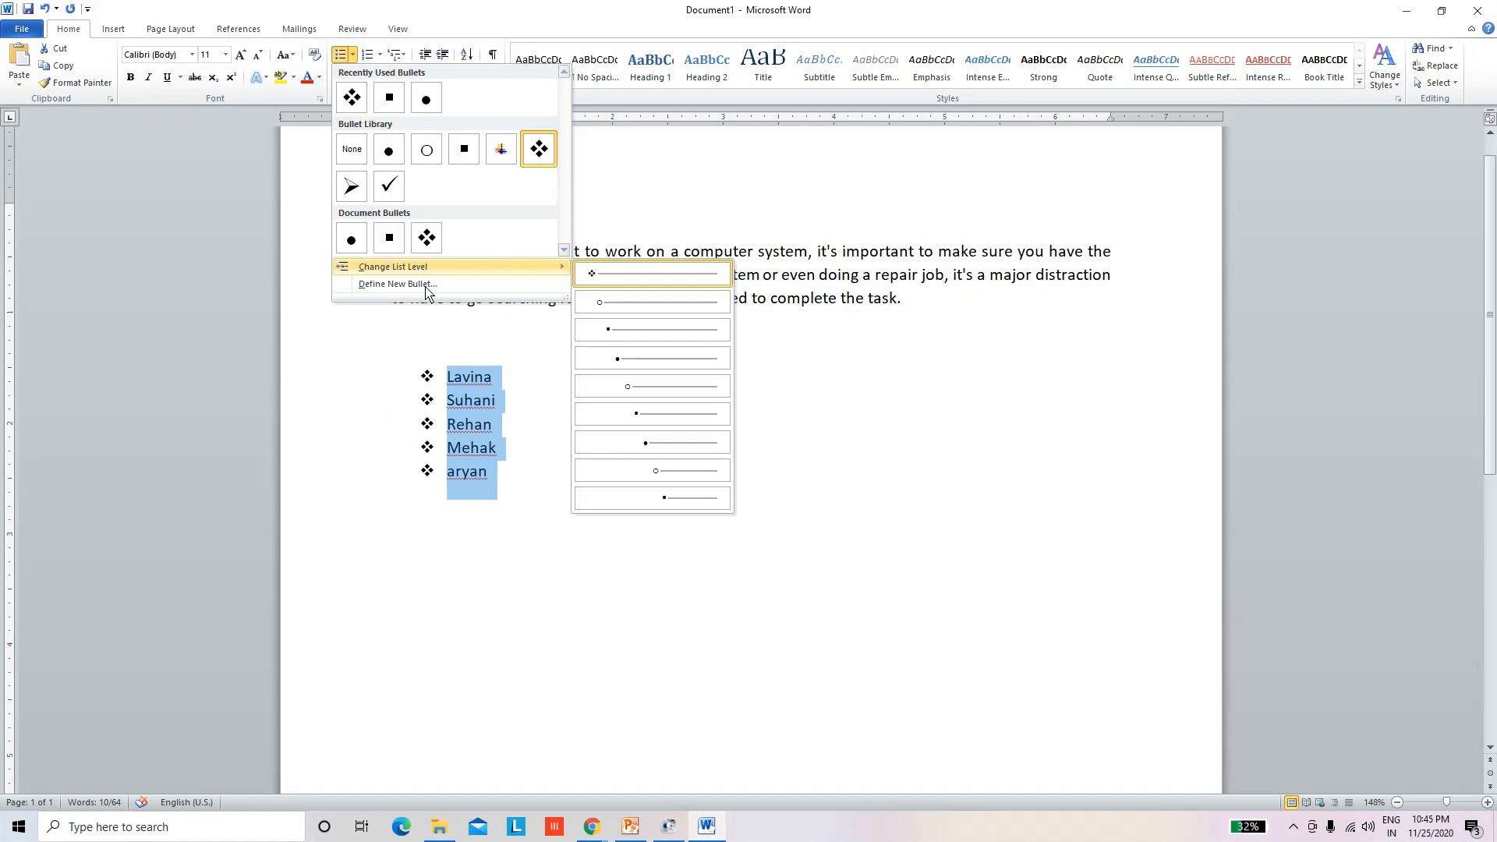
left_click(401, 286)
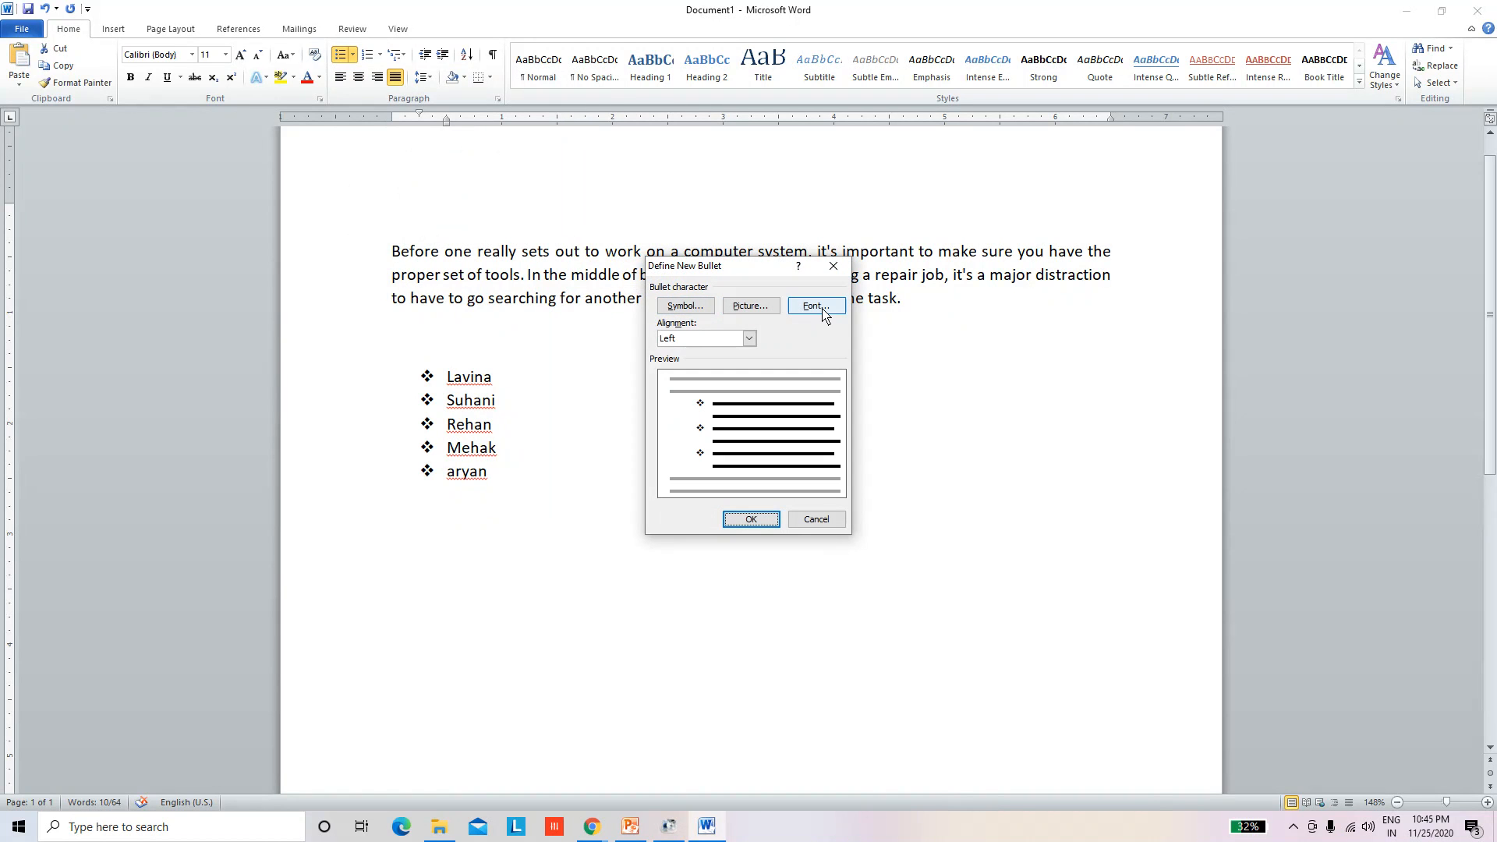
left_click(695, 311)
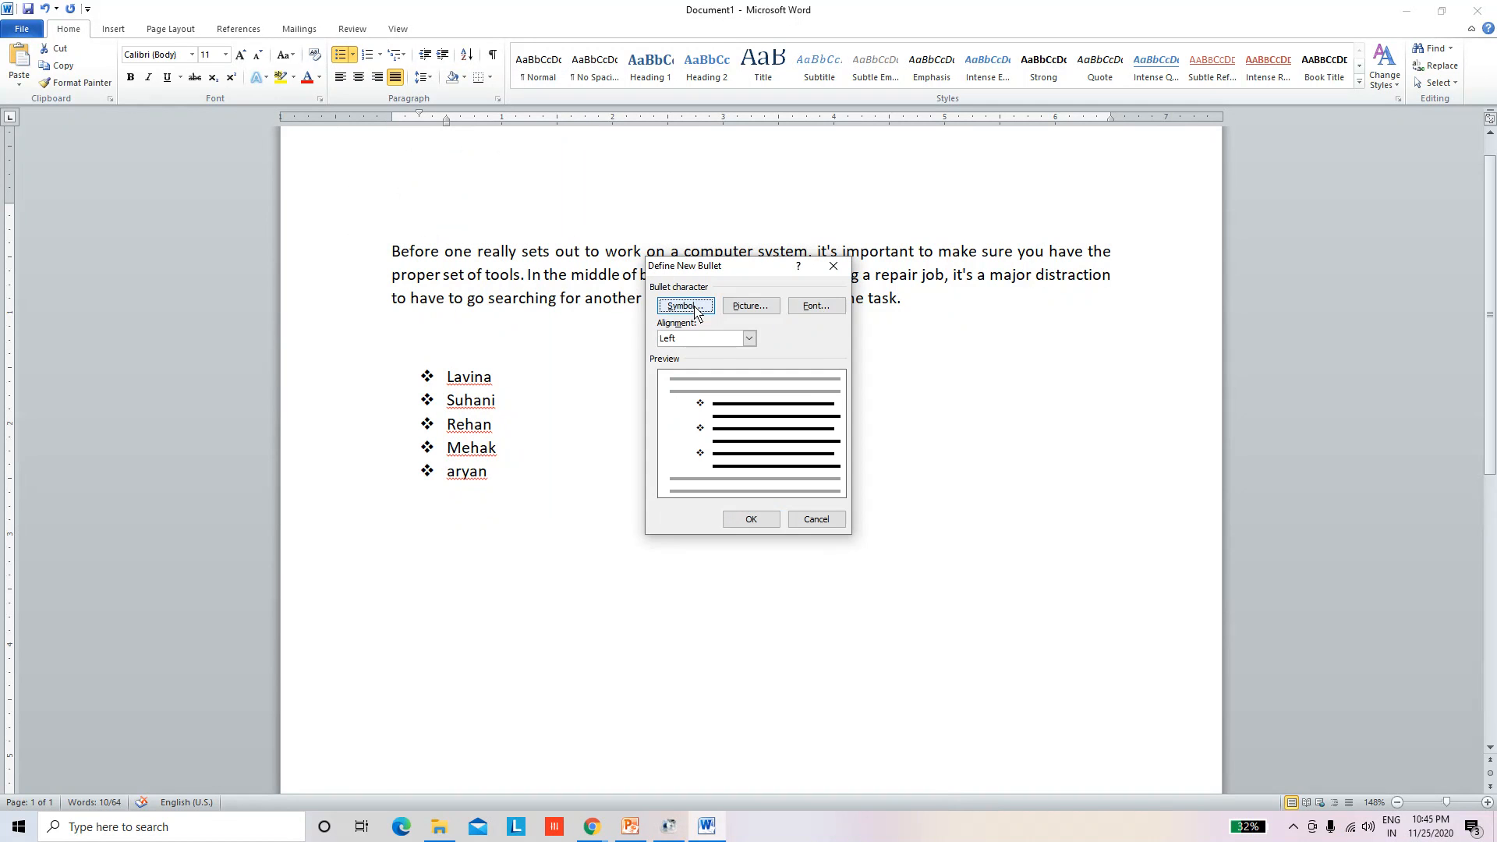
left_click(753, 381)
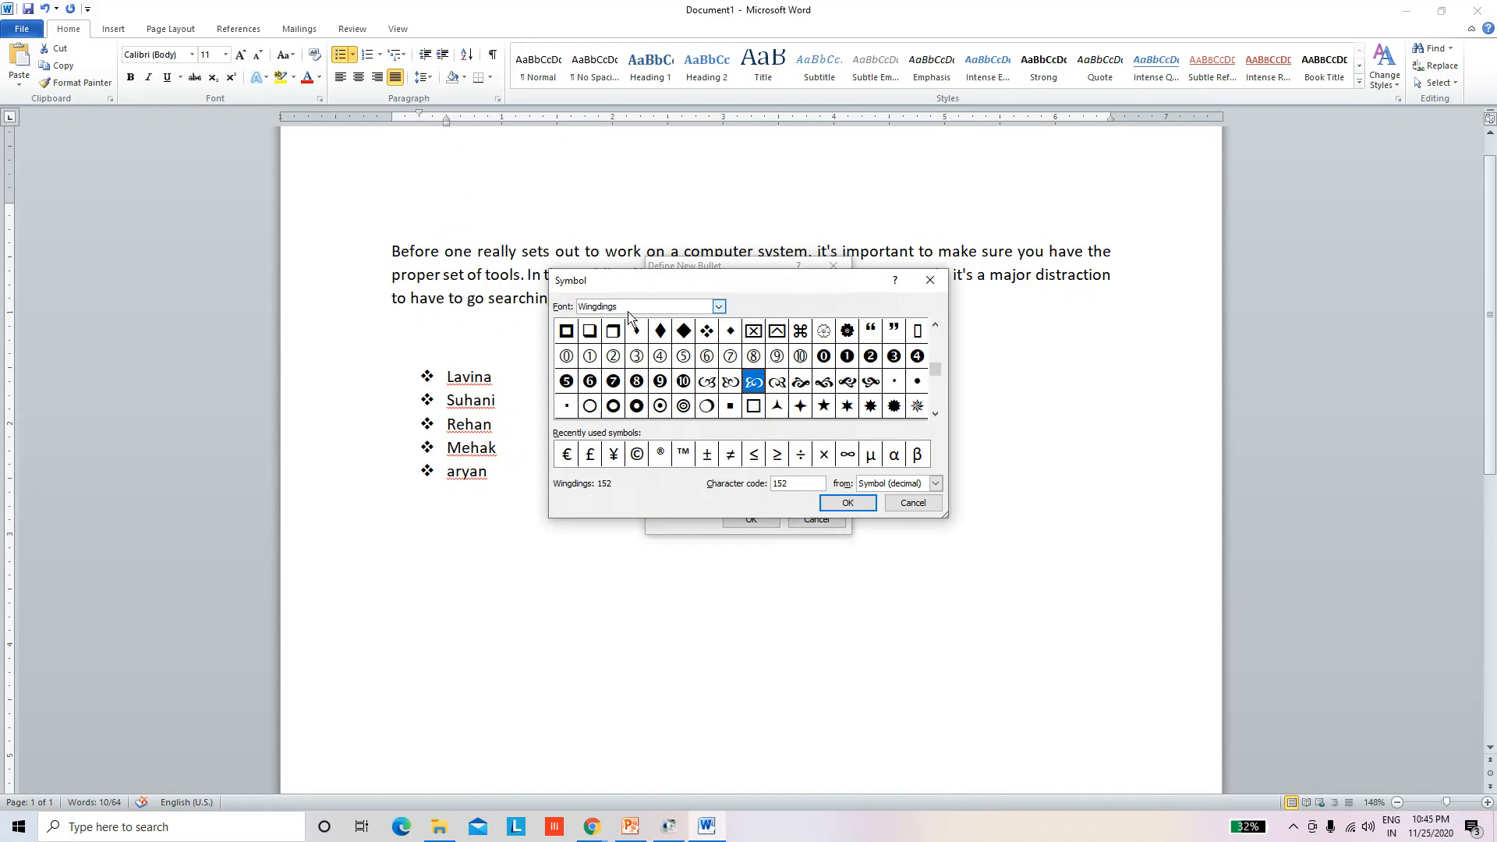
left_click(719, 307)
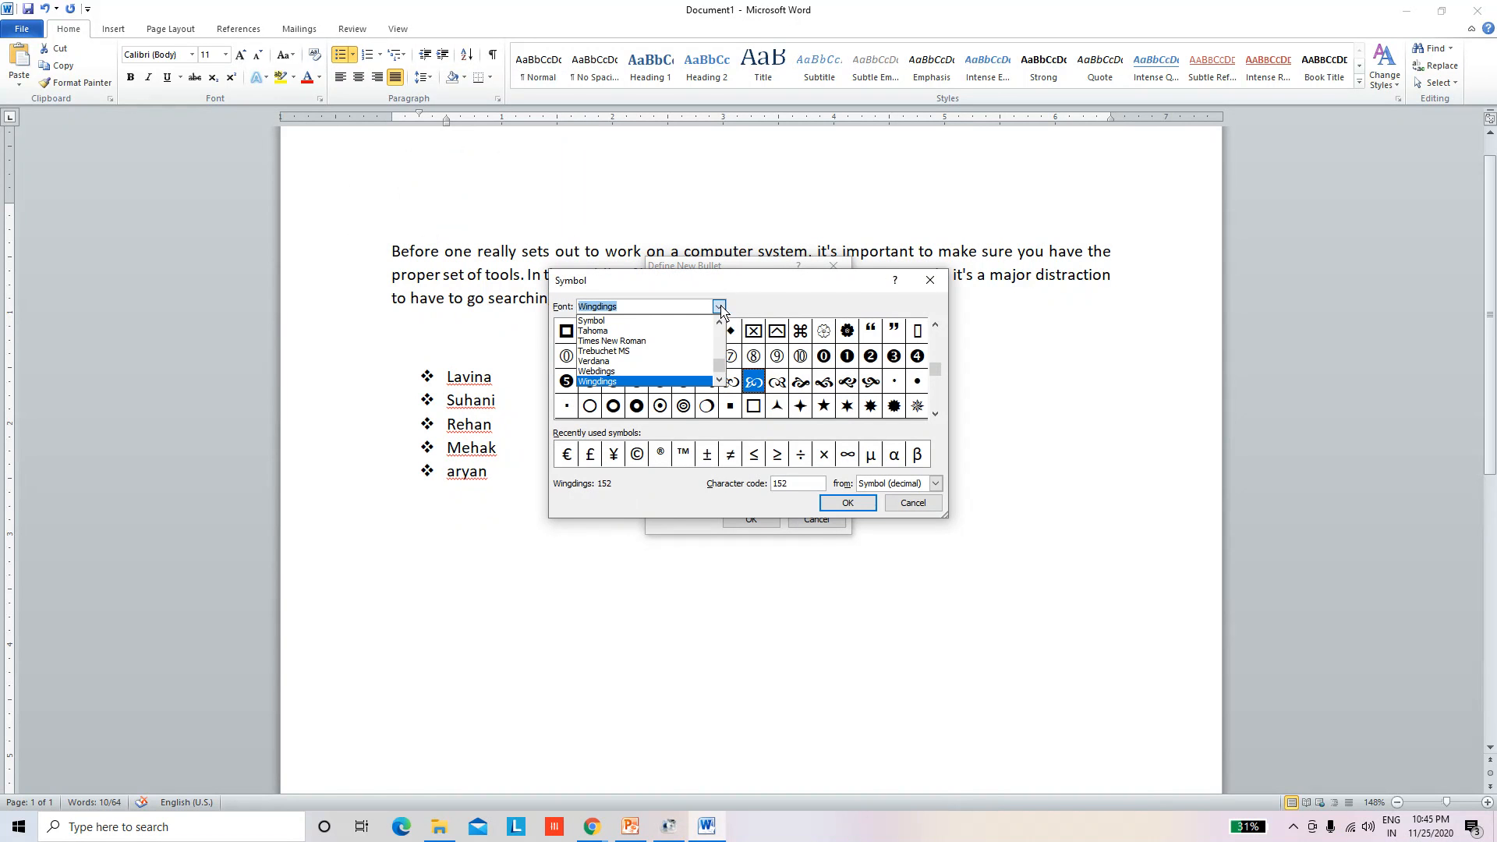
left_click(824, 355)
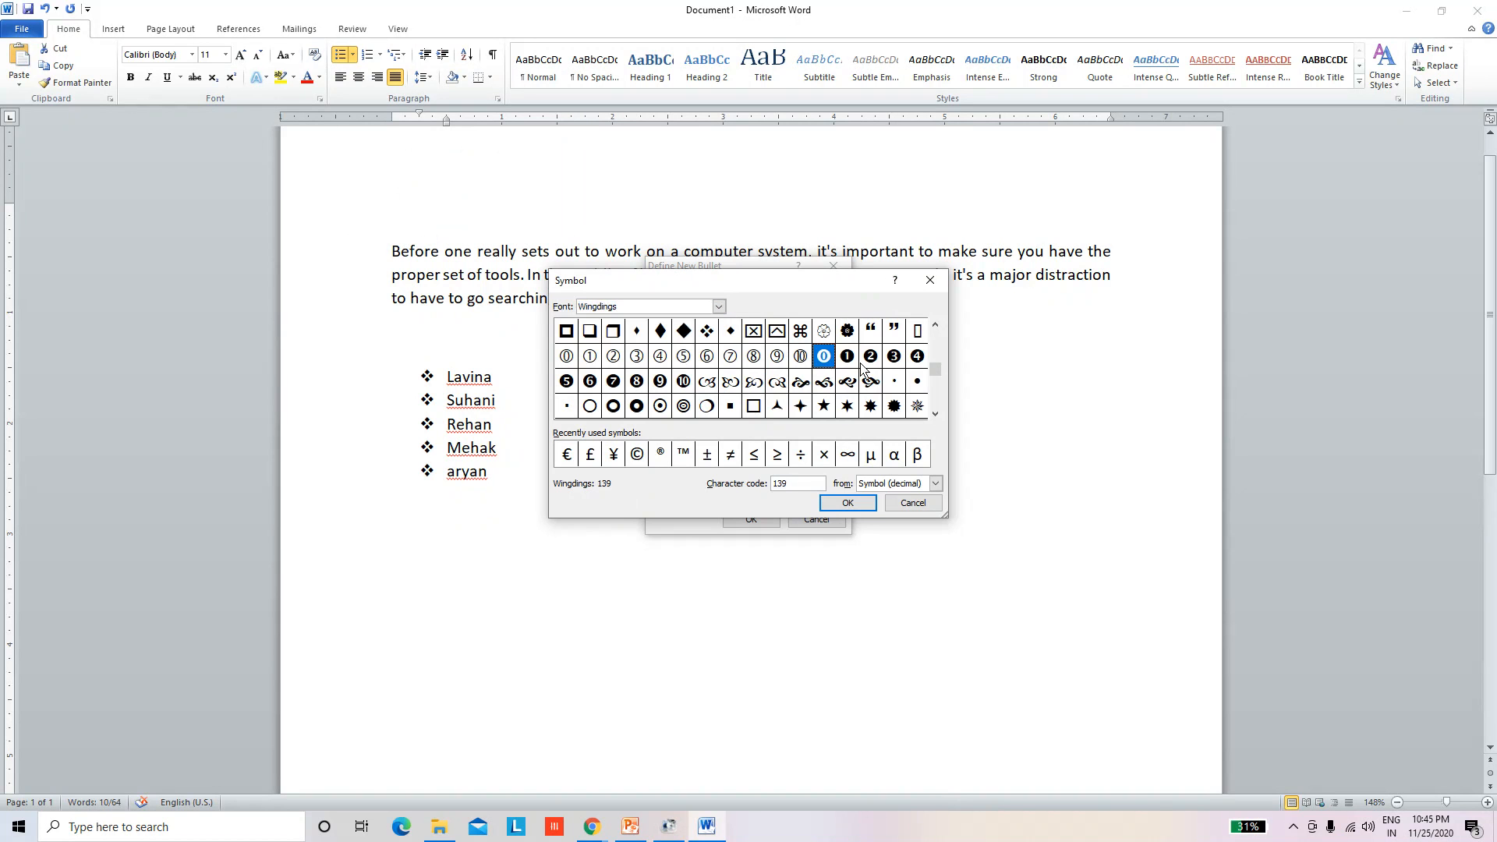
left_click(868, 389)
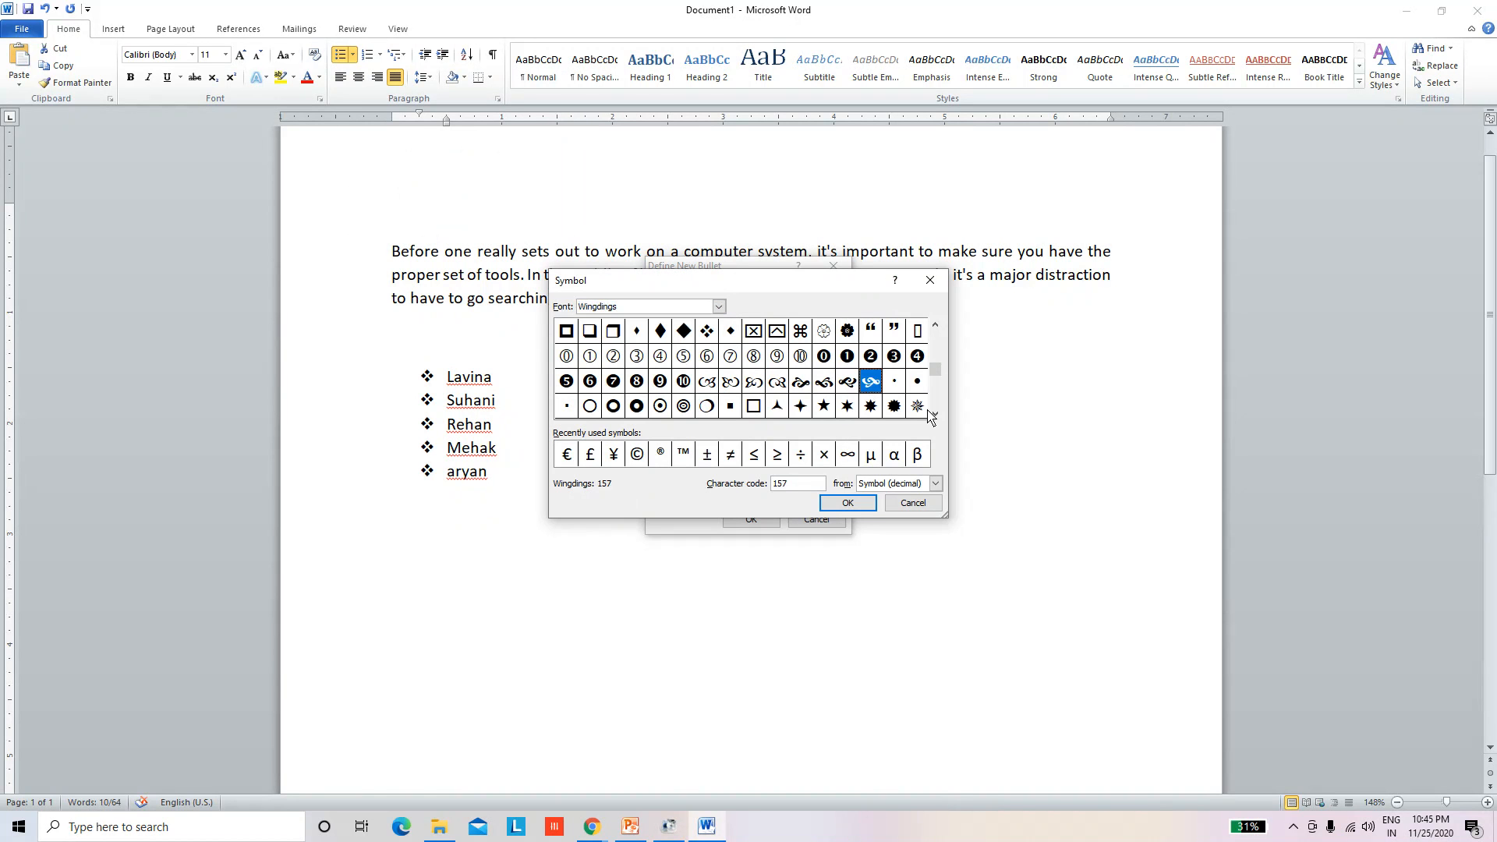
left_click(757, 382)
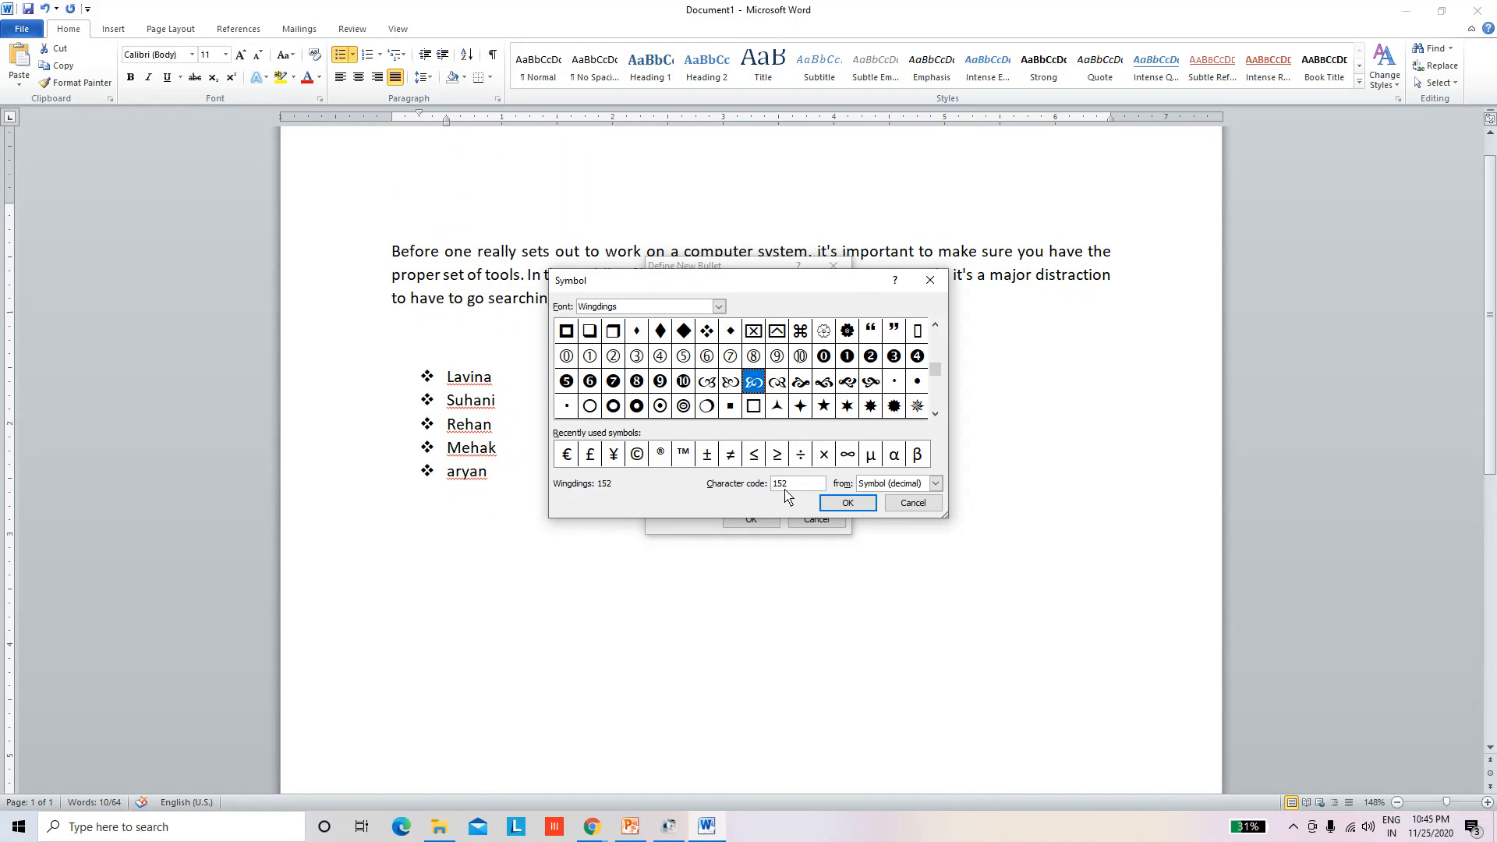
left_click(847, 503)
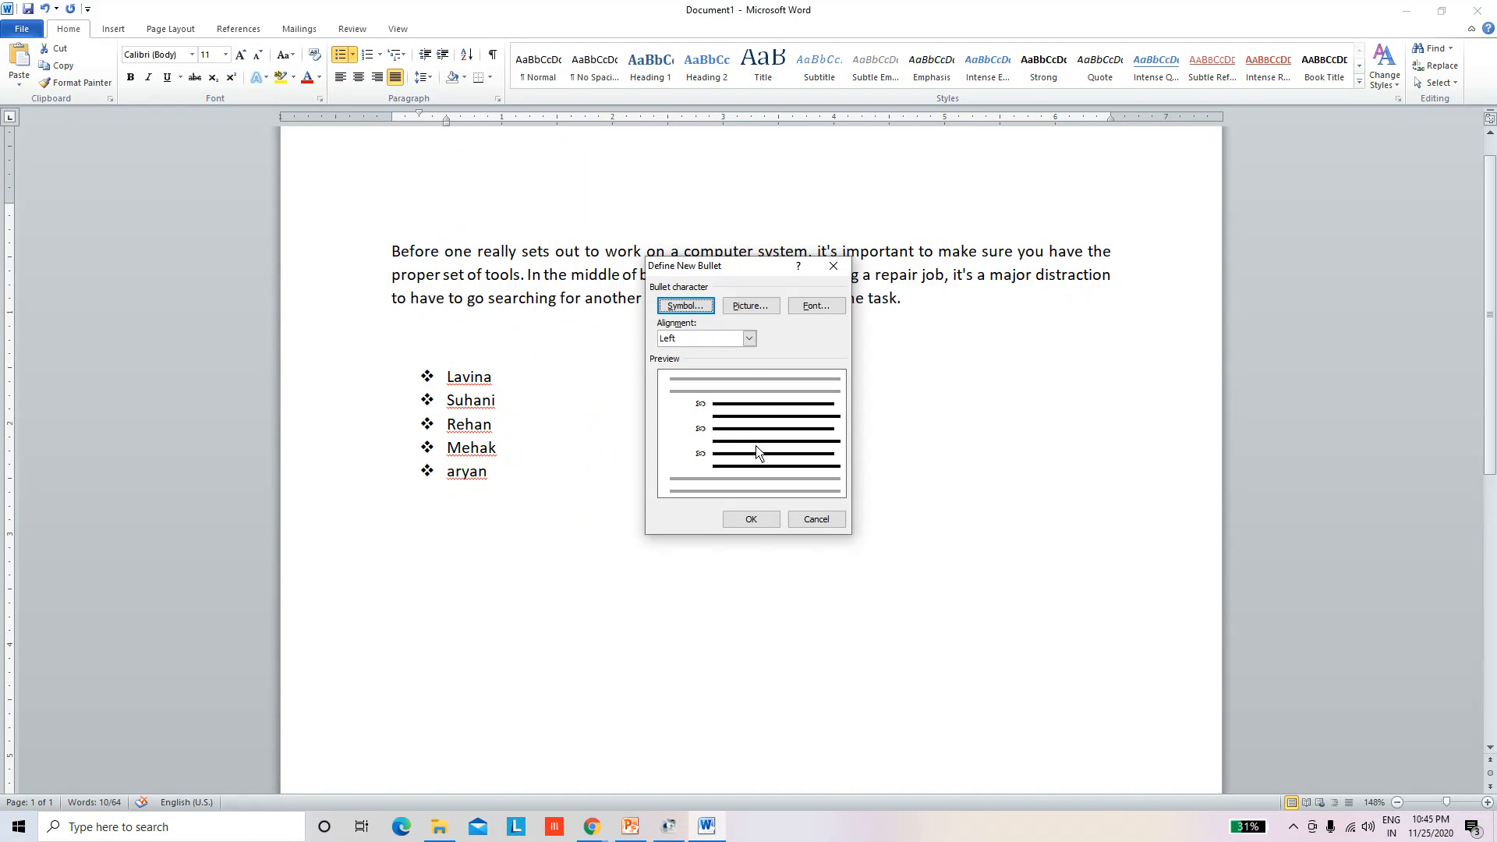
left_click(750, 519)
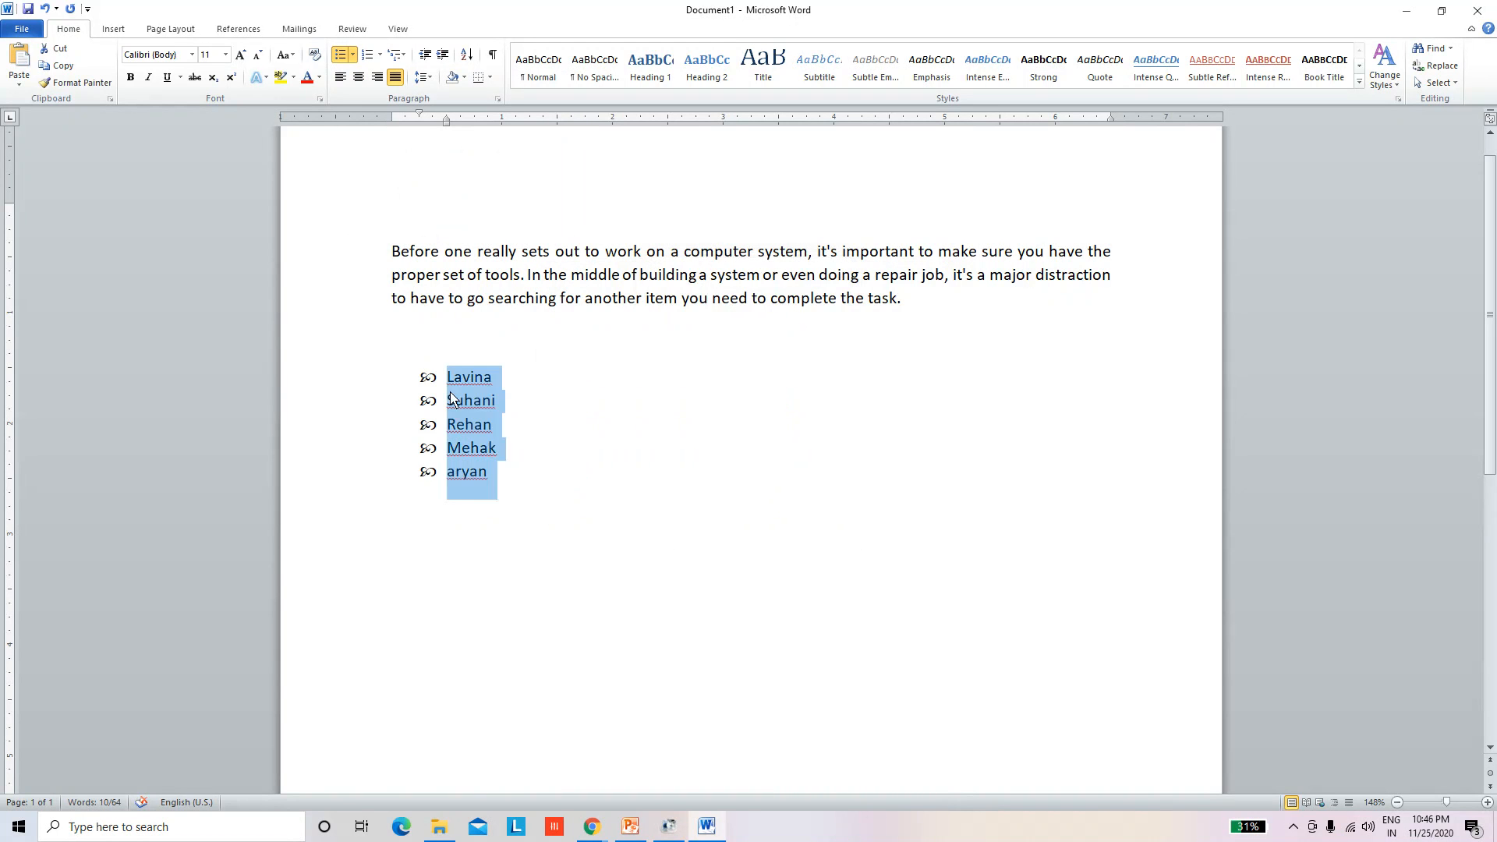
Step: Define a picture bullet for the name list using image 4 from the IT Tools Images folder on the Desktop
left_click(428, 378)
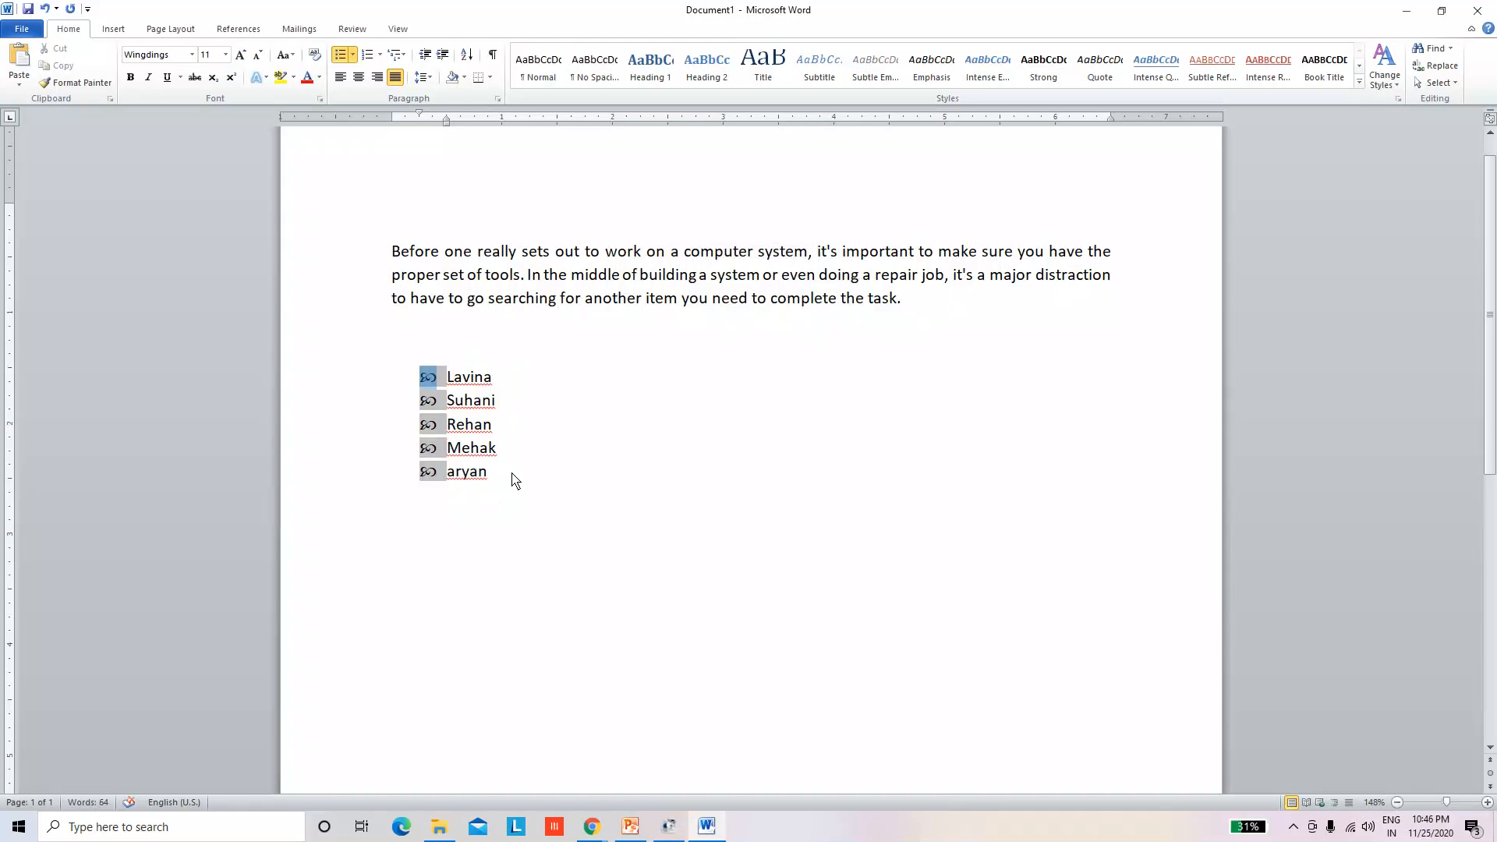
left_click(352, 56)
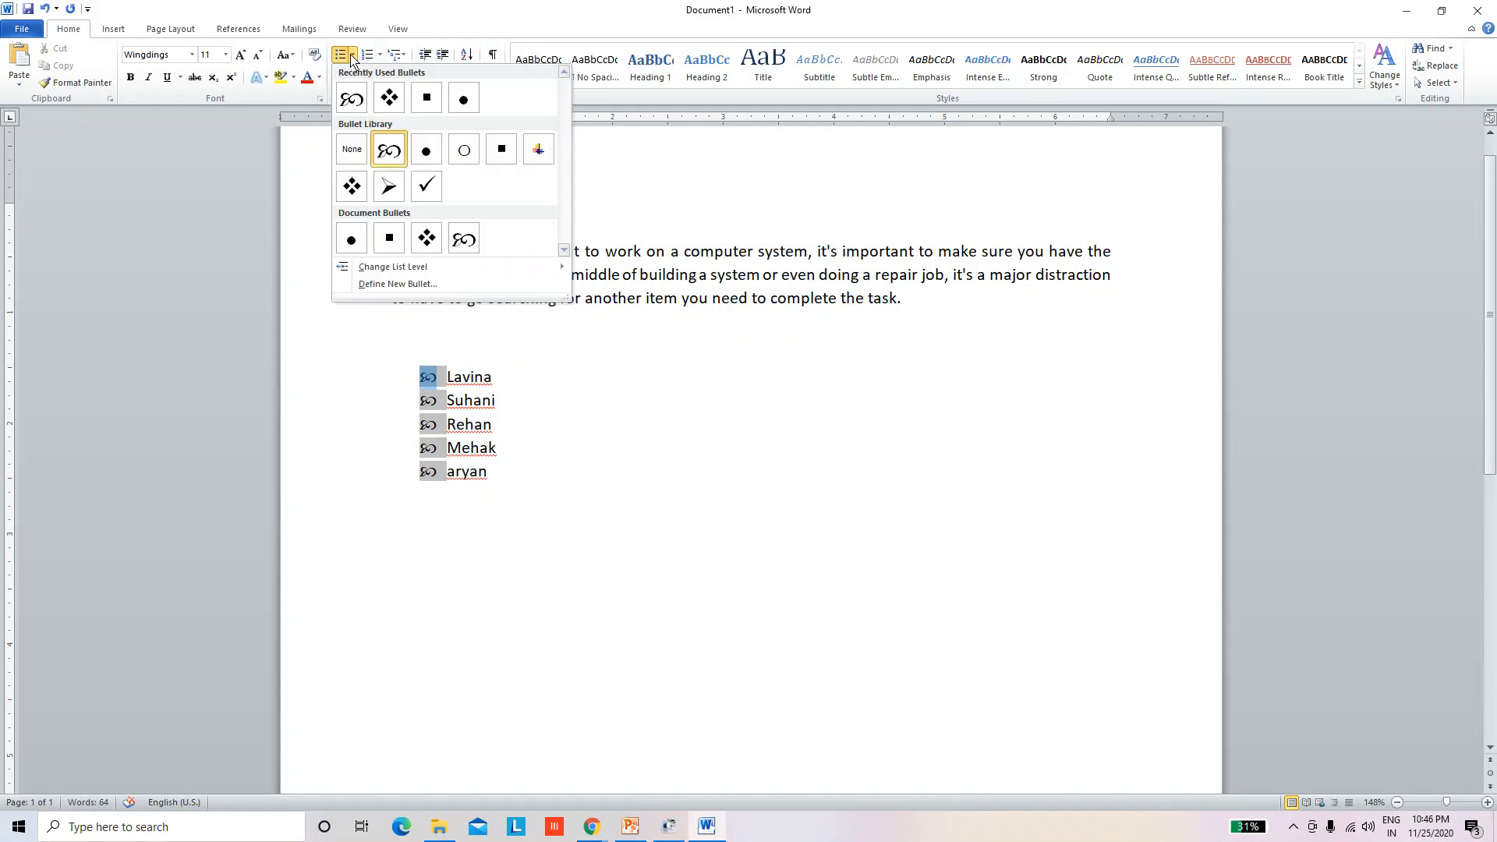
left_click(423, 286)
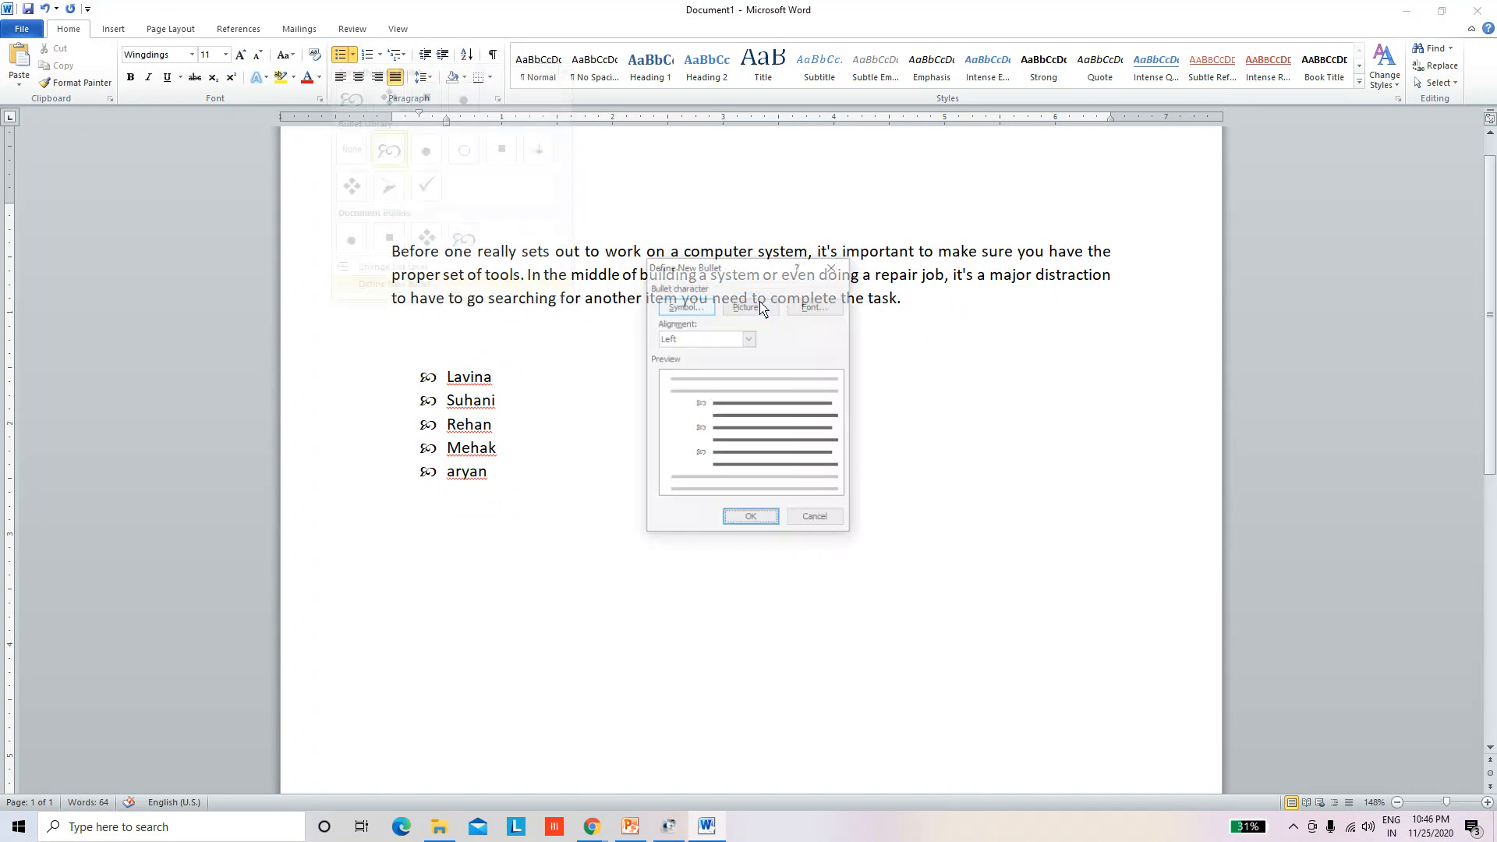
left_click(758, 307)
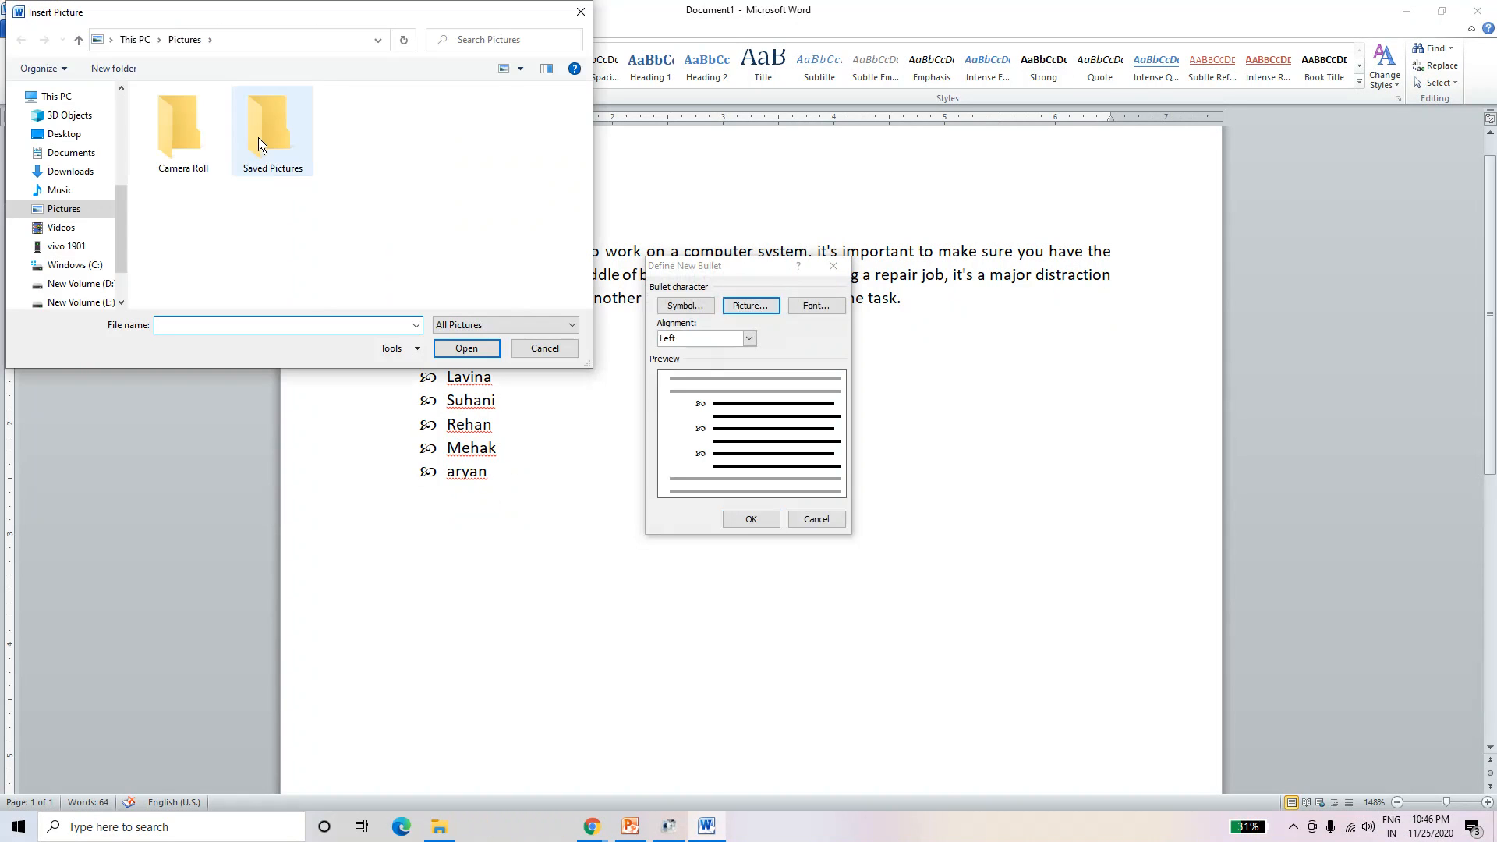
left_click(67, 137)
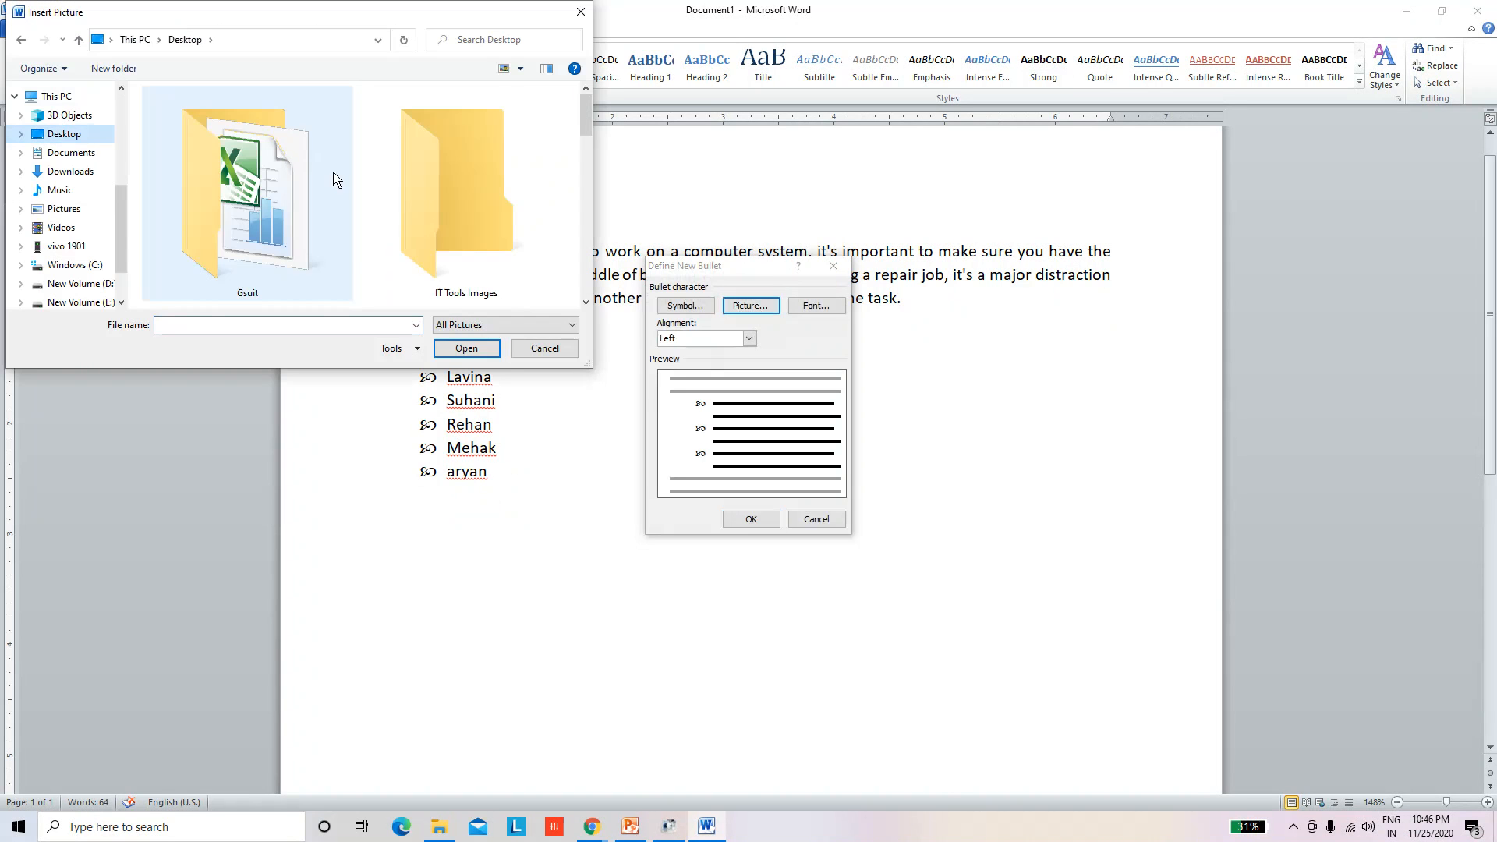
left_click(481, 205)
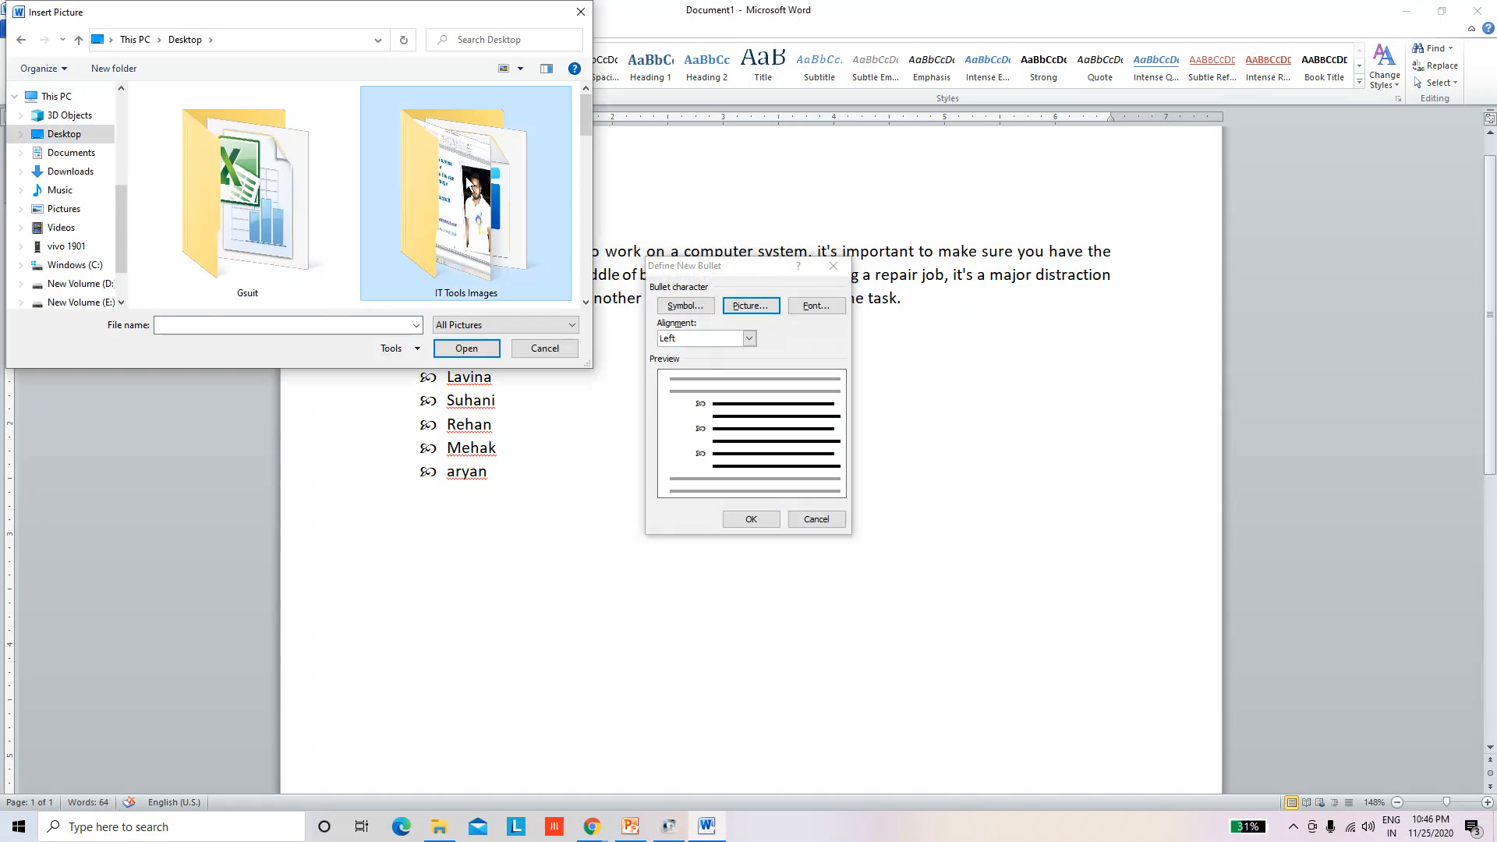
double_click(481, 205)
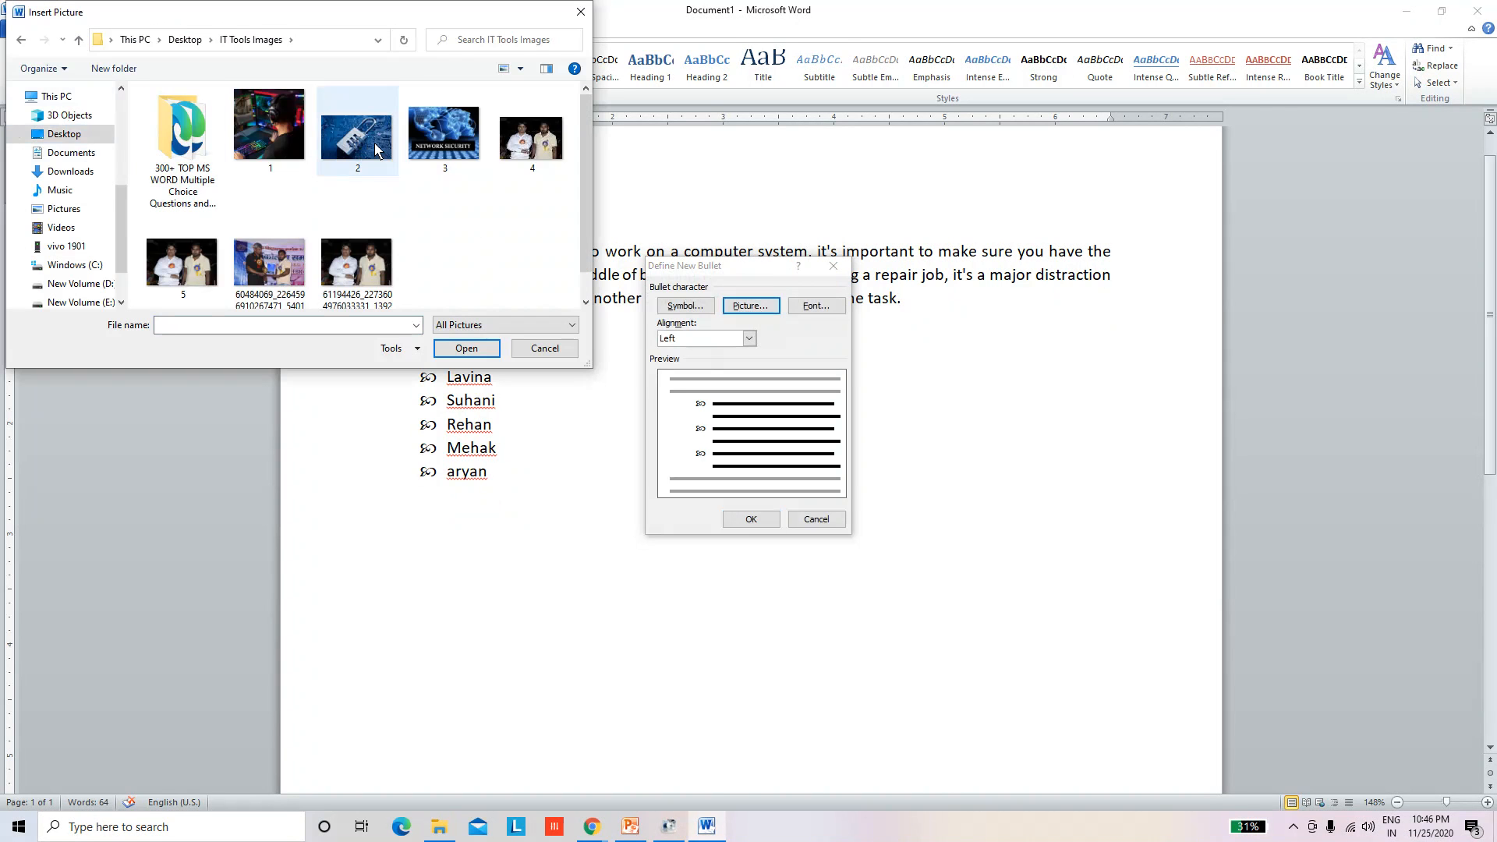
left_click(542, 147)
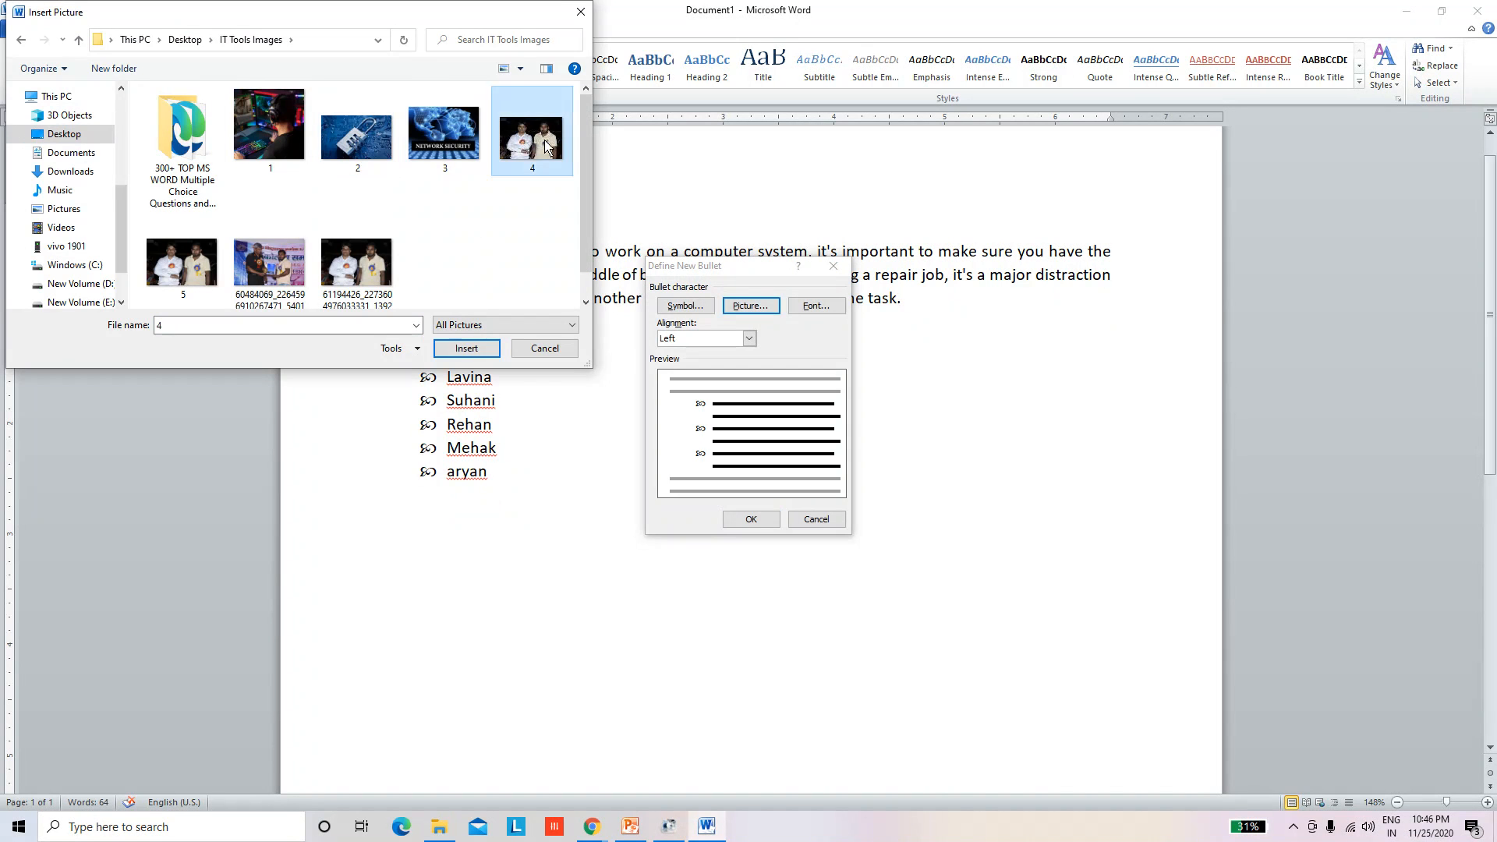
left_click(468, 348)
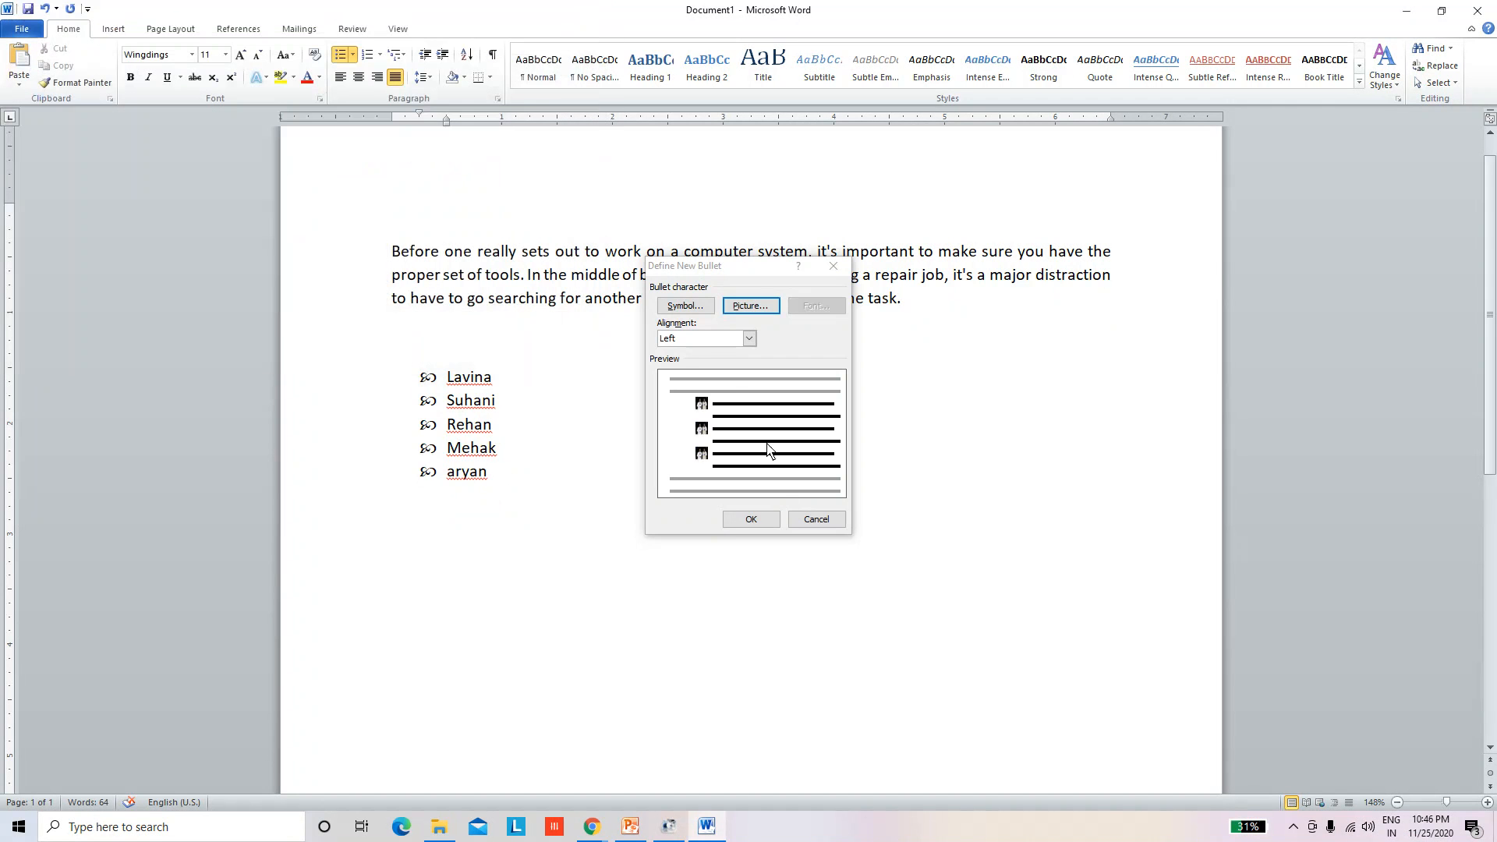
left_click(757, 520)
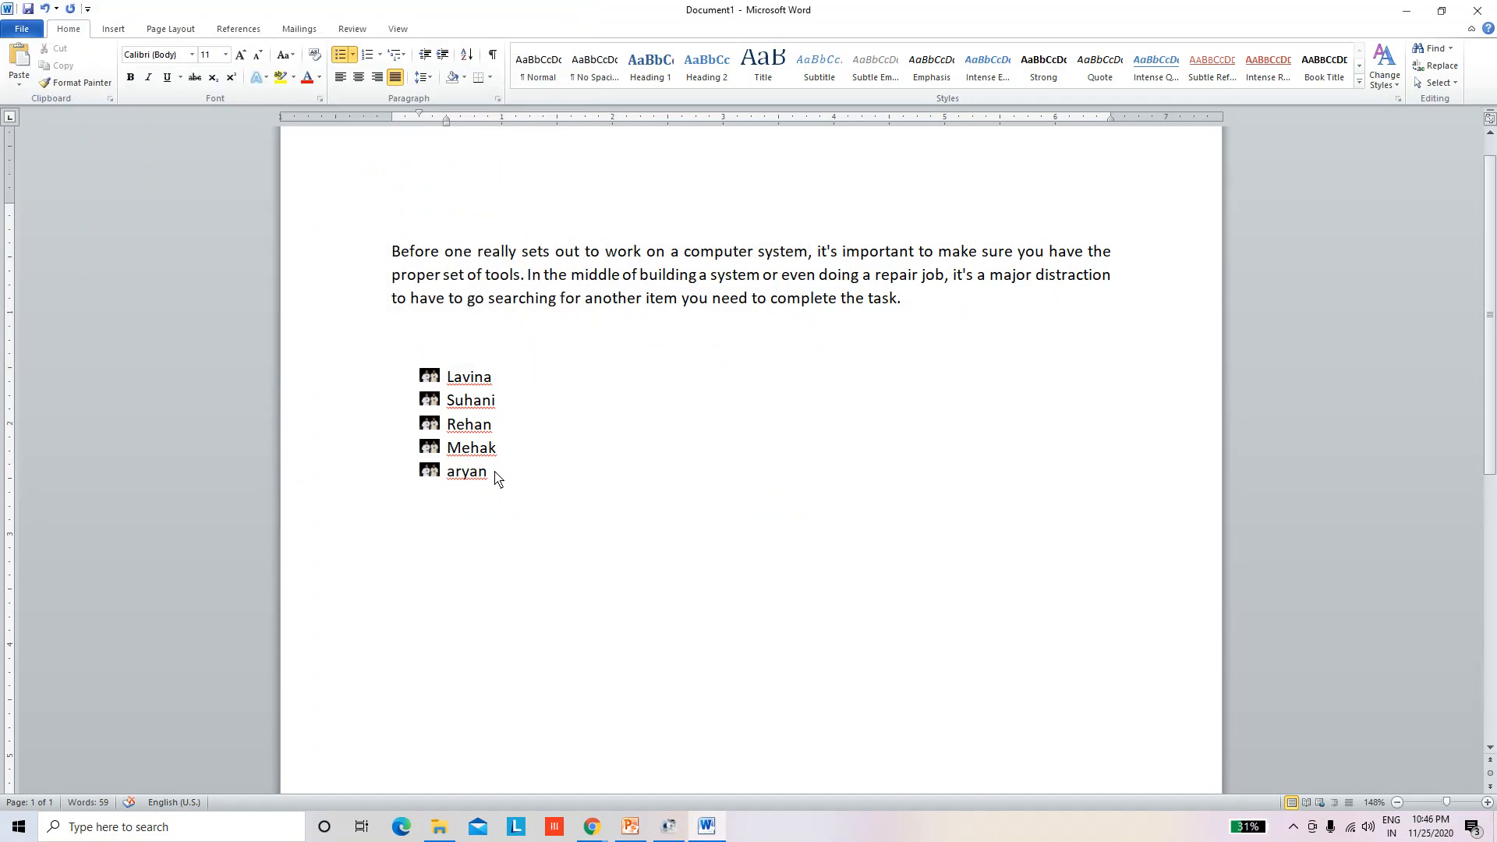
Step: Replace the bullets of the five names with picture bullets made from image 3 in the Desktop's IT Tools Images folder
left_click_drag(500, 483, 446, 376)
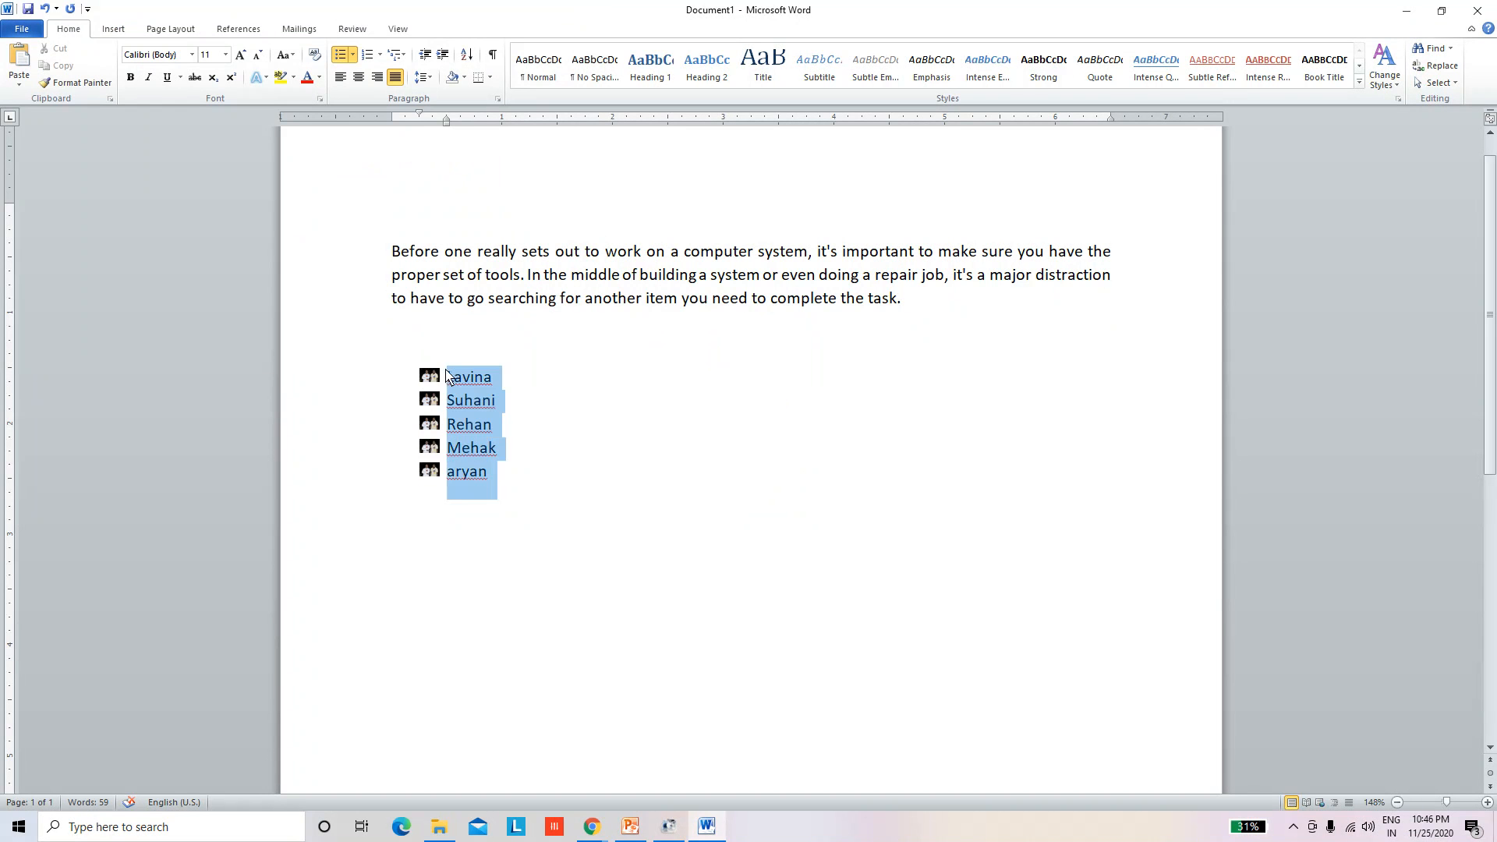
left_click(354, 54)
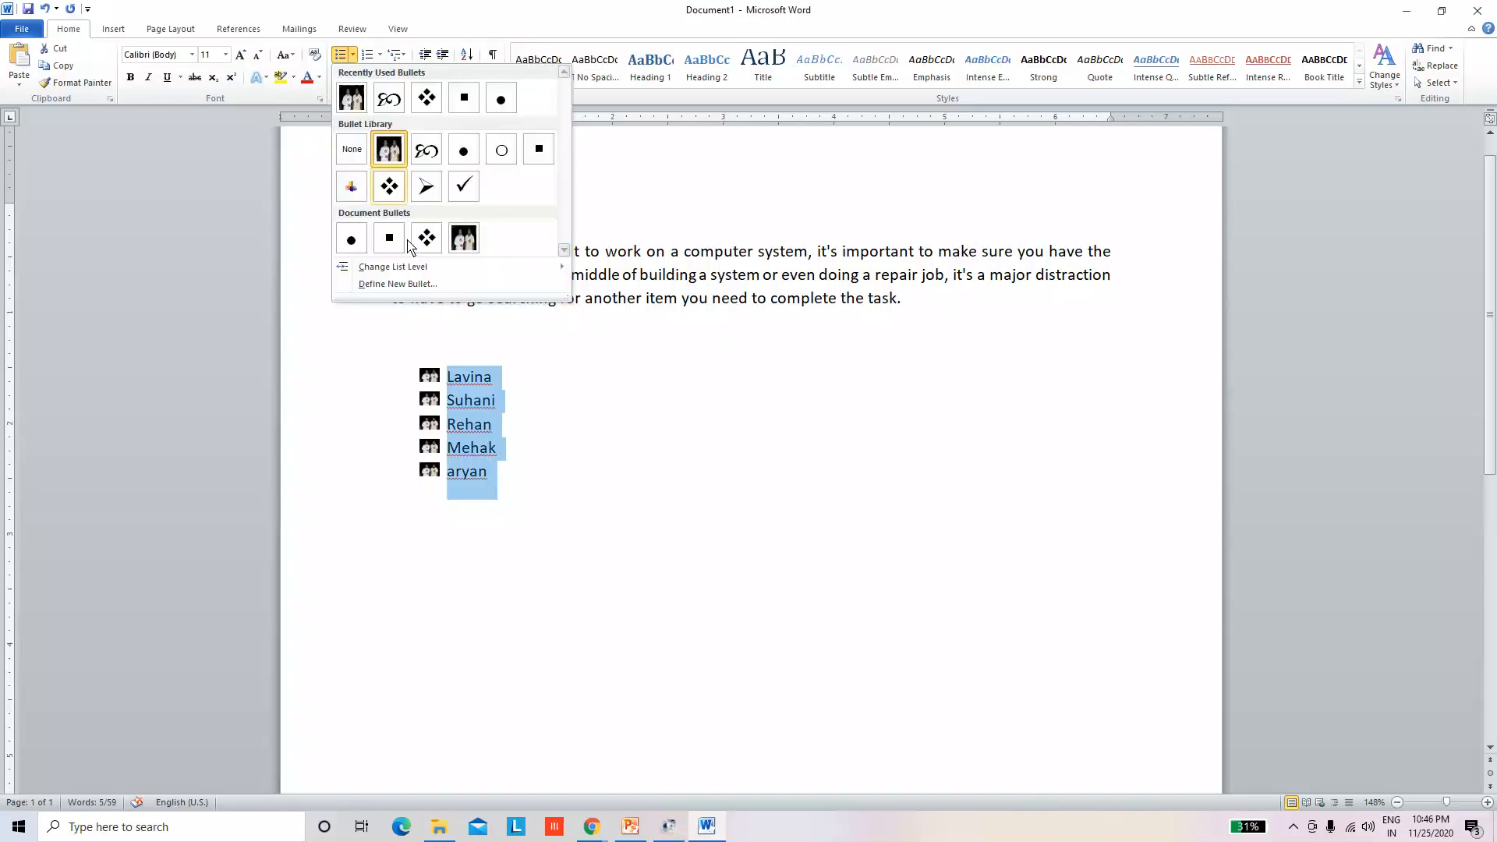
left_click(427, 285)
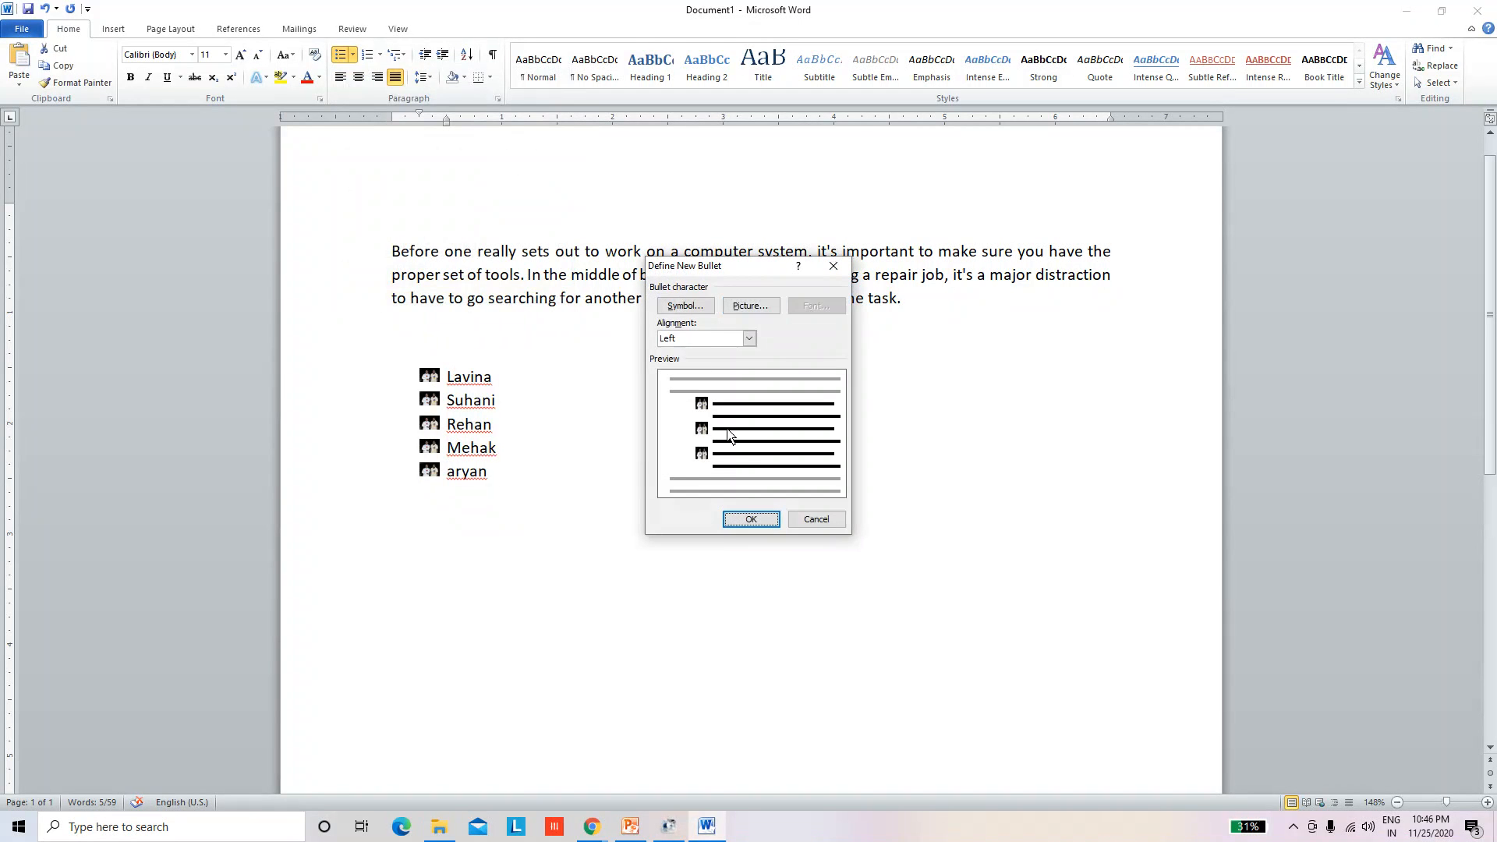
left_click(740, 306)
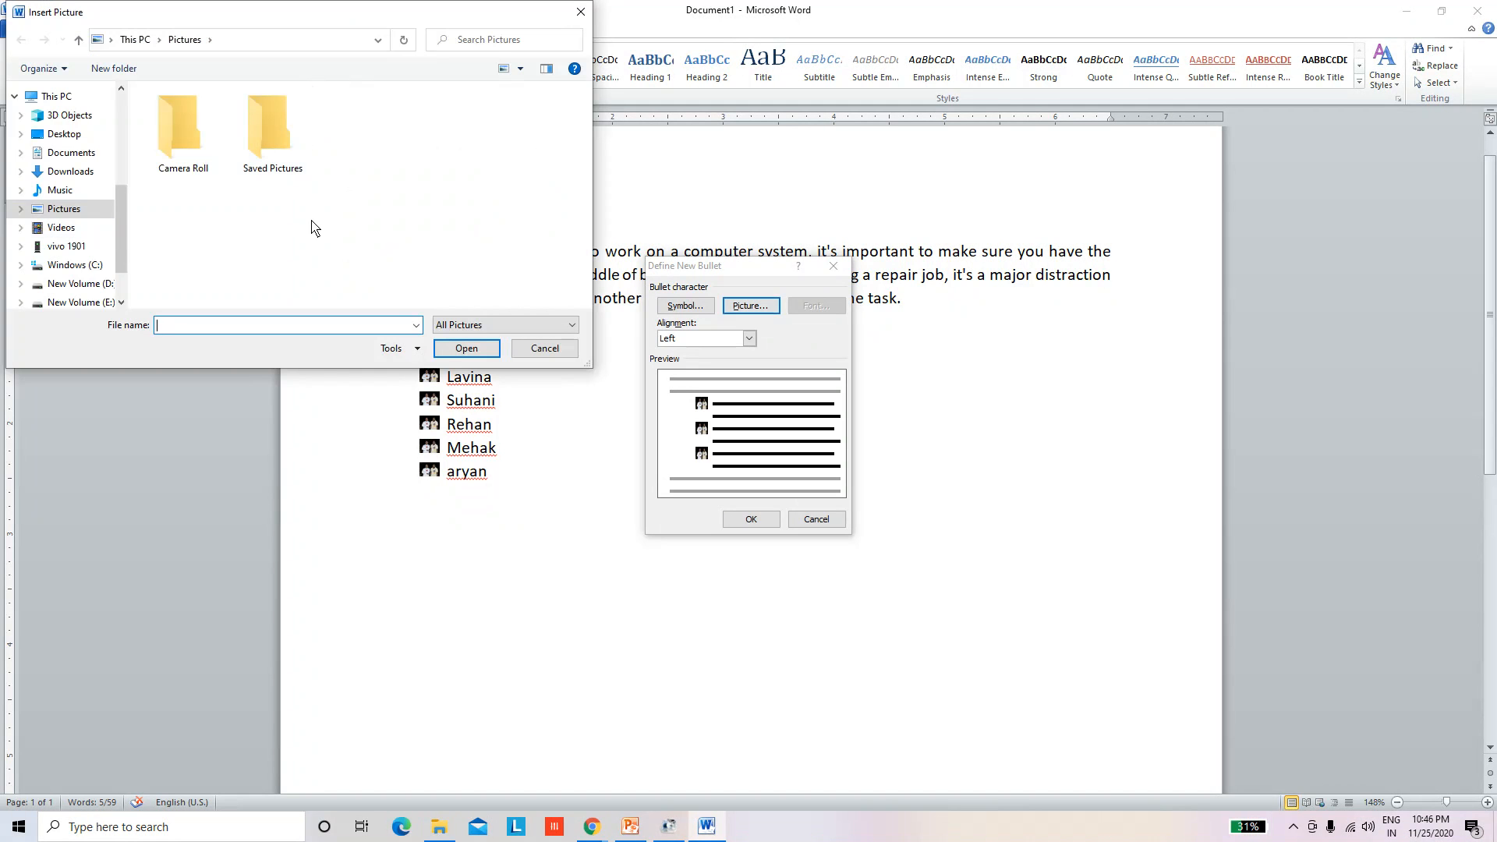
left_click(64, 134)
double_click(473, 215)
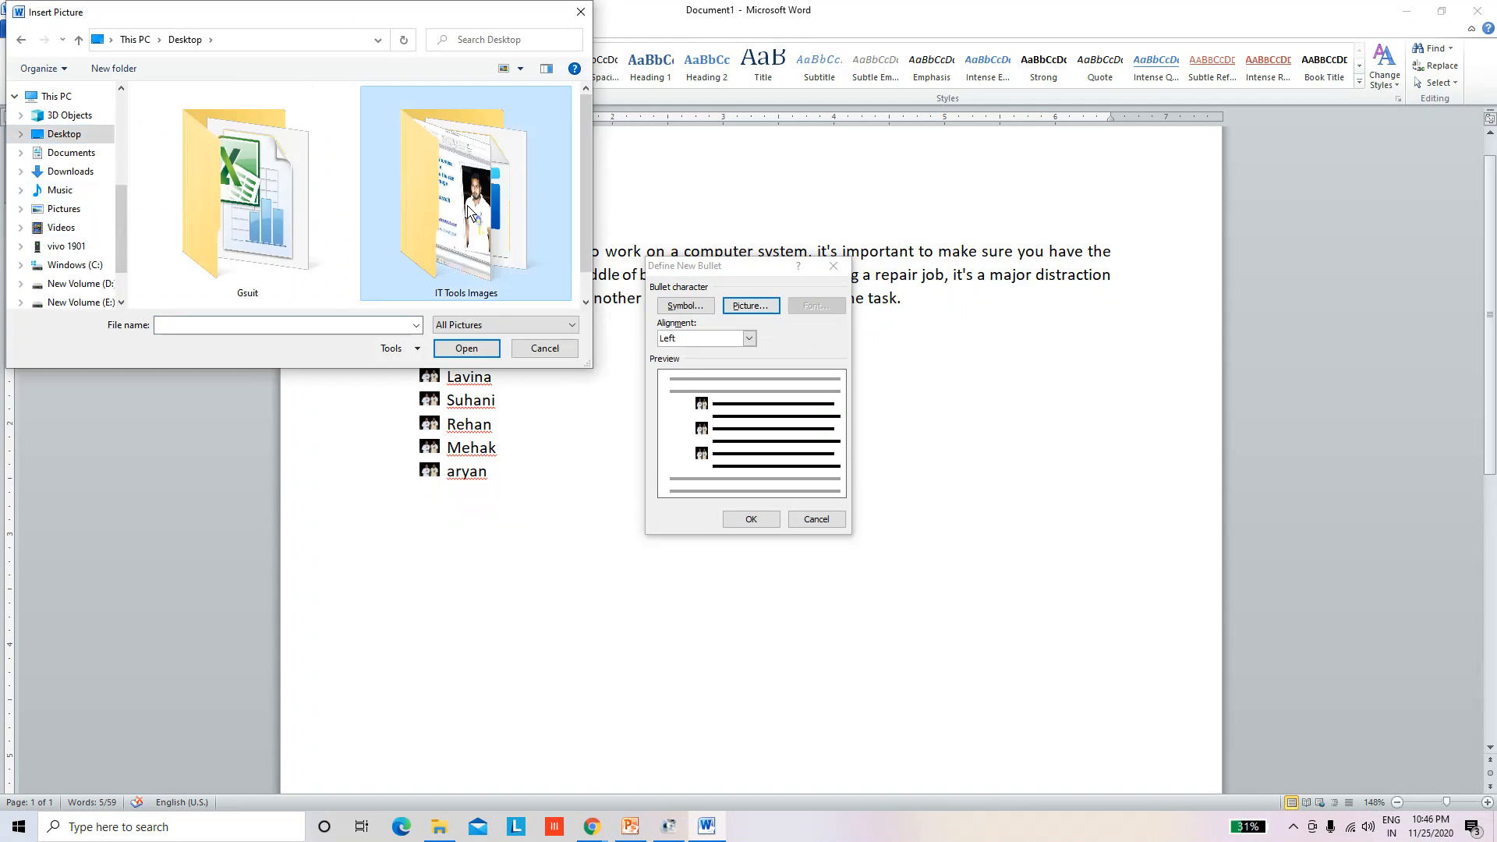
left_click(482, 143)
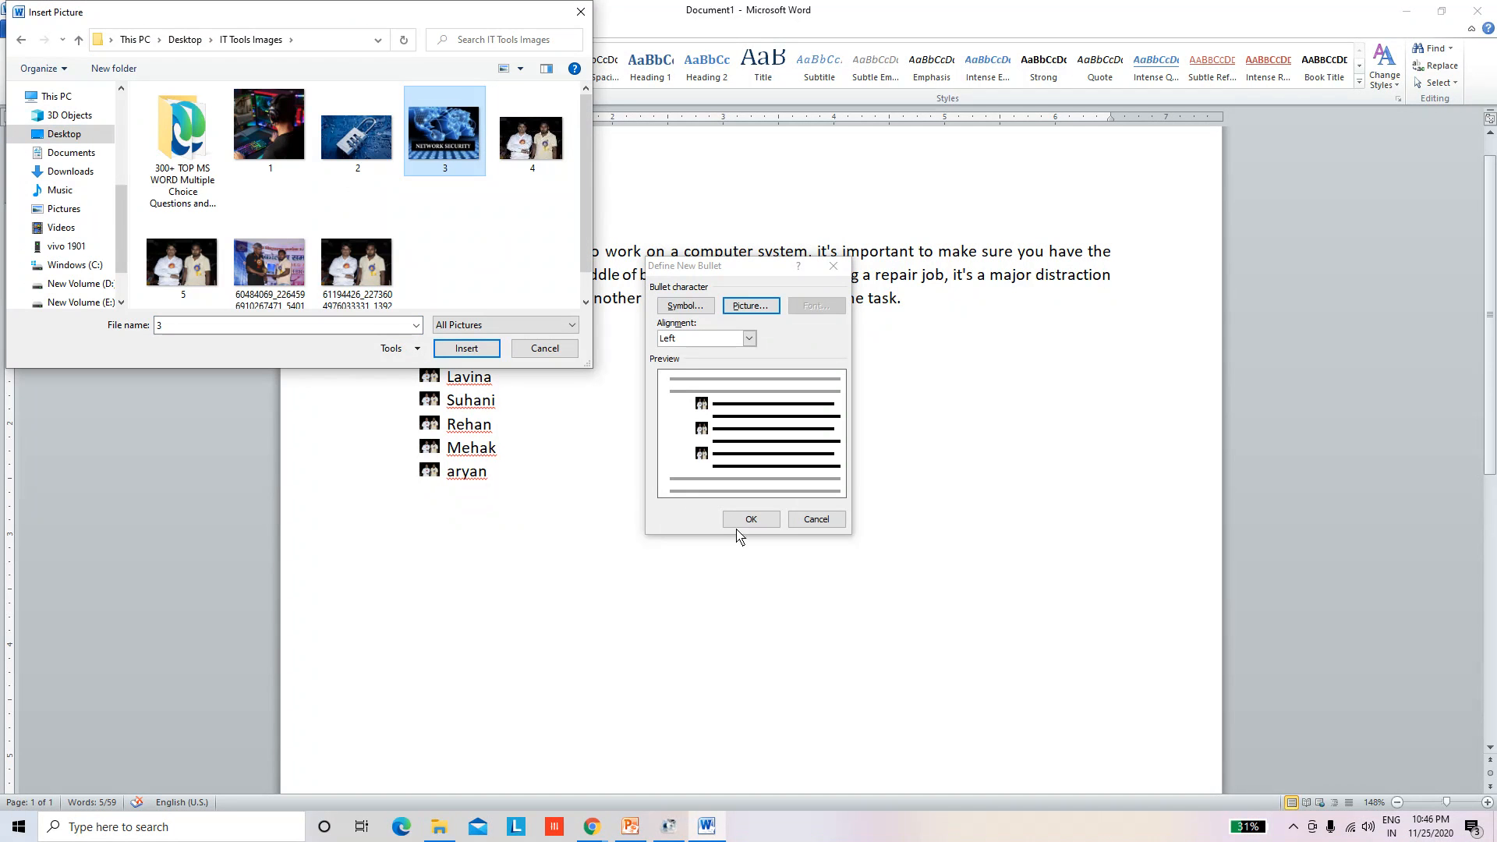
left_click(466, 348)
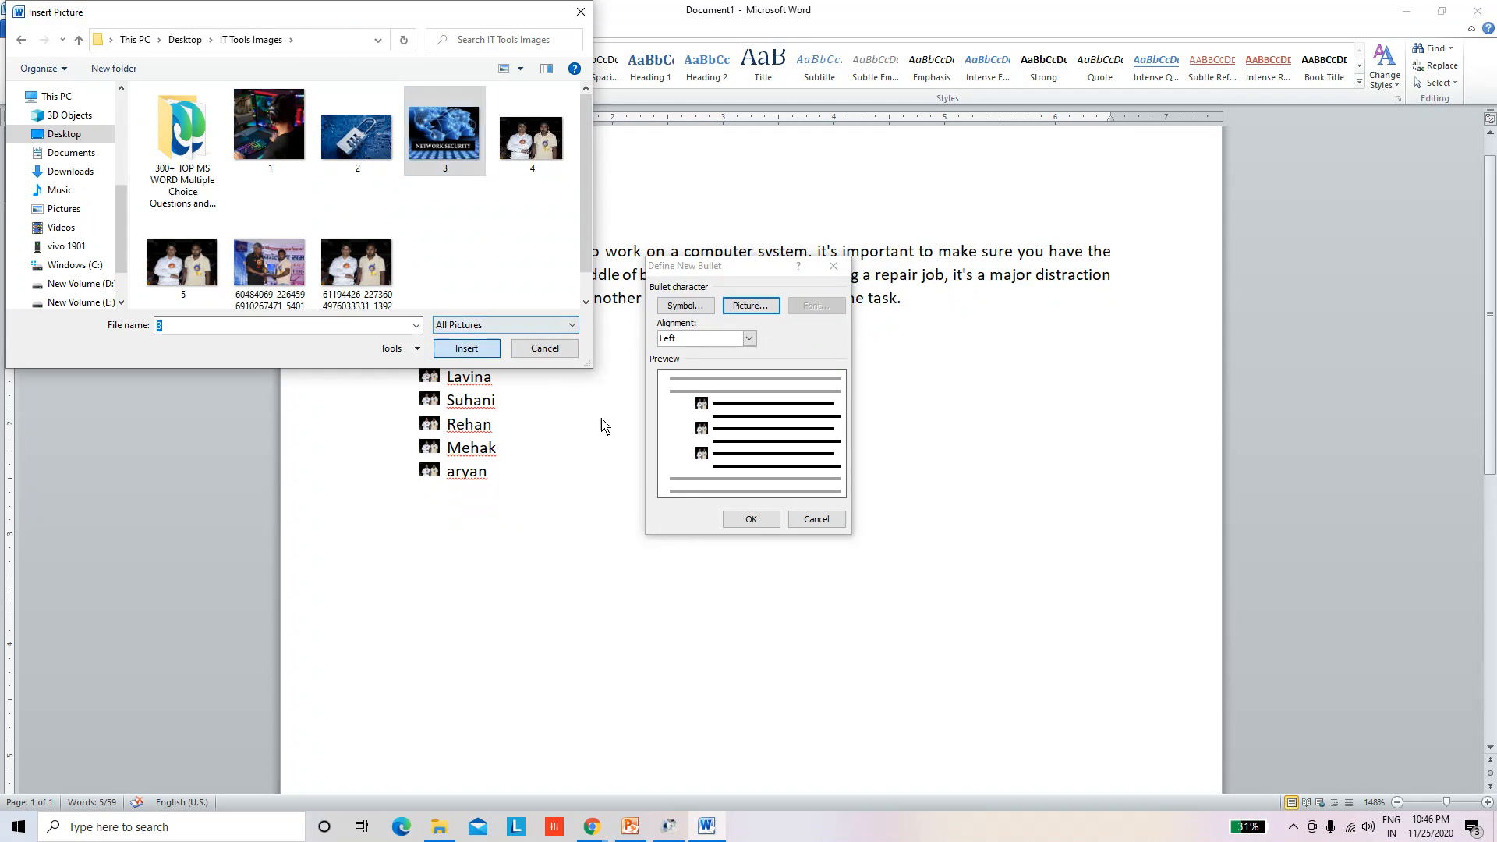
left_click(758, 527)
left_click(741, 498)
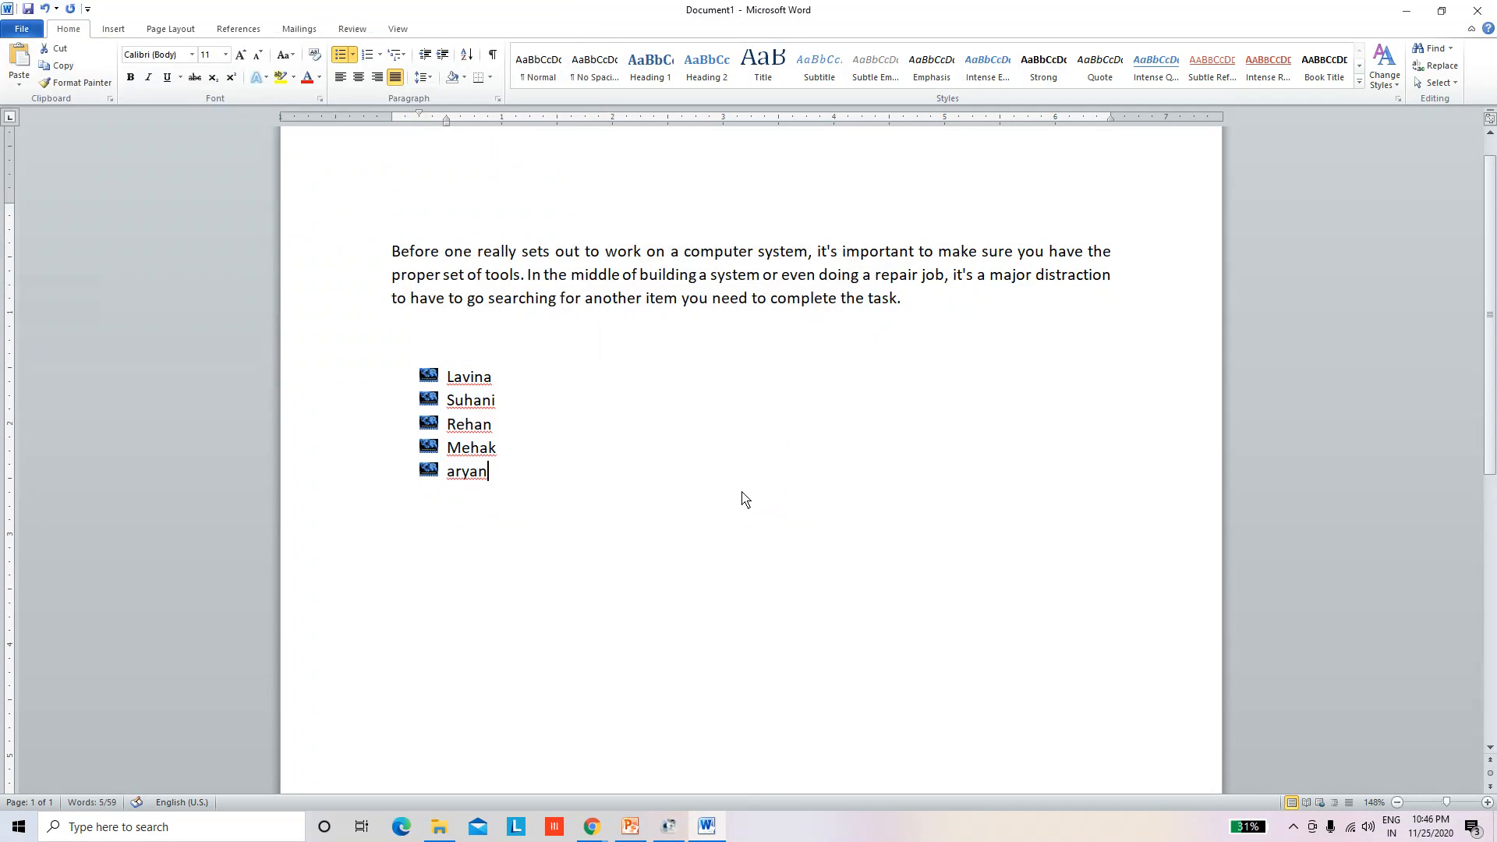
Step: Undo all the bullet changes on the name list and the blank line inserted above the first name
scroll(503, 480, "down", 3)
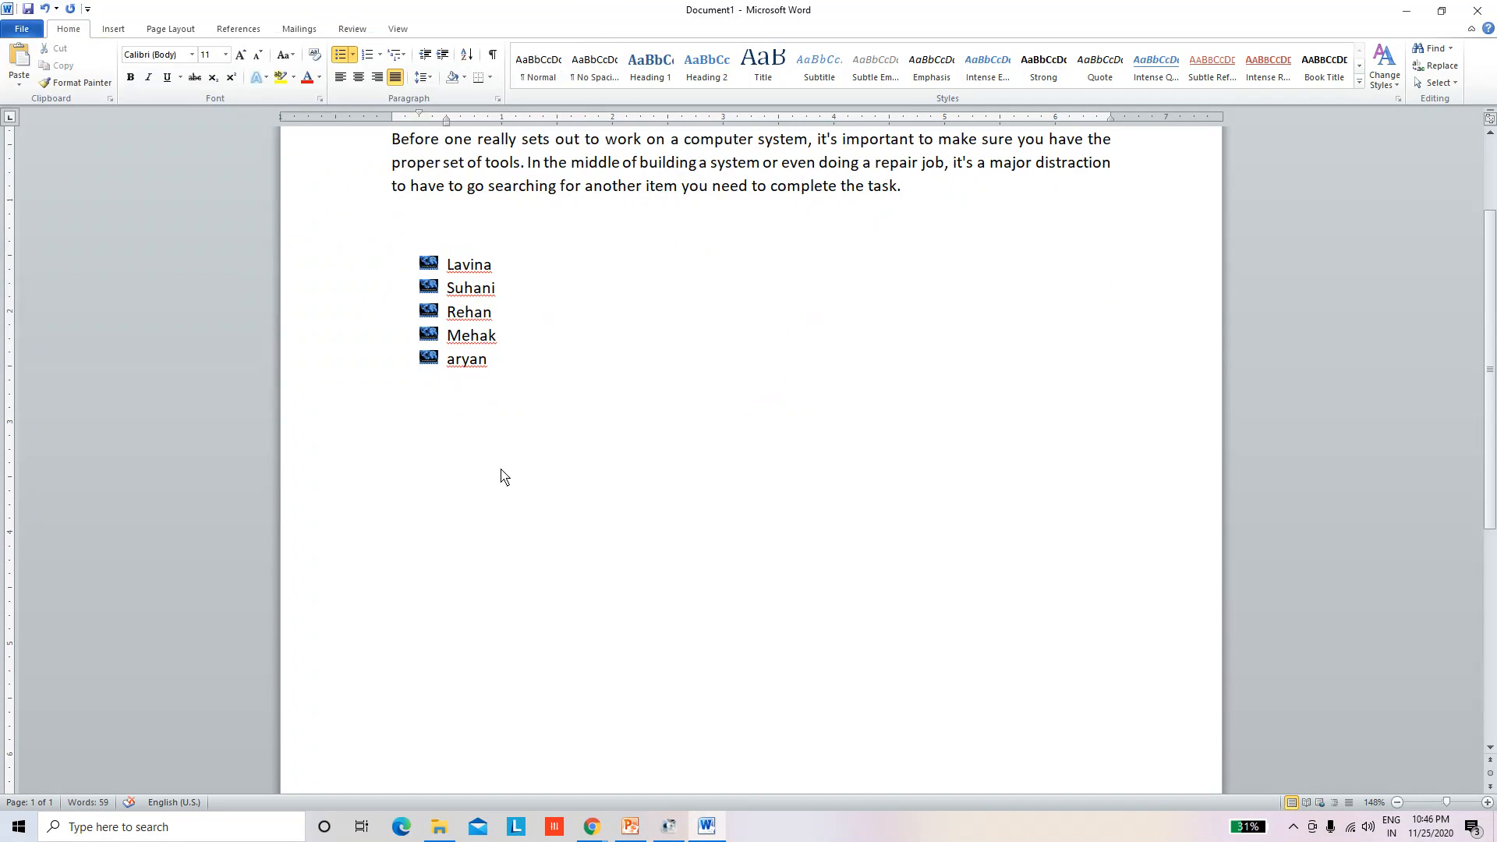
key("ctrl+z")
key("ctrl+z")
key("ctrl+z")
key("ctrl+z")
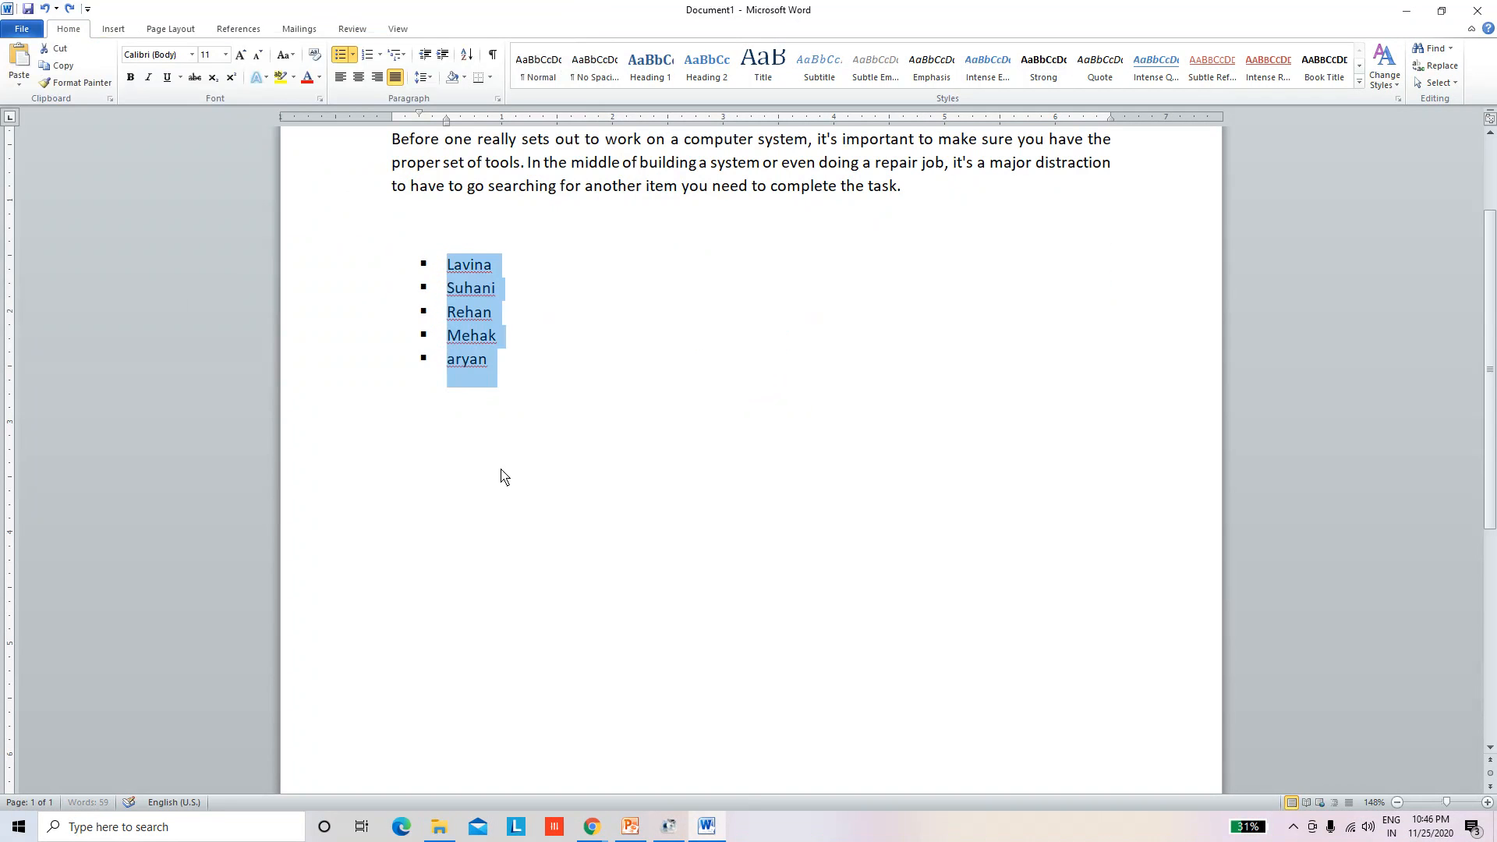
key("ctrl+z")
key("ctrl+z")
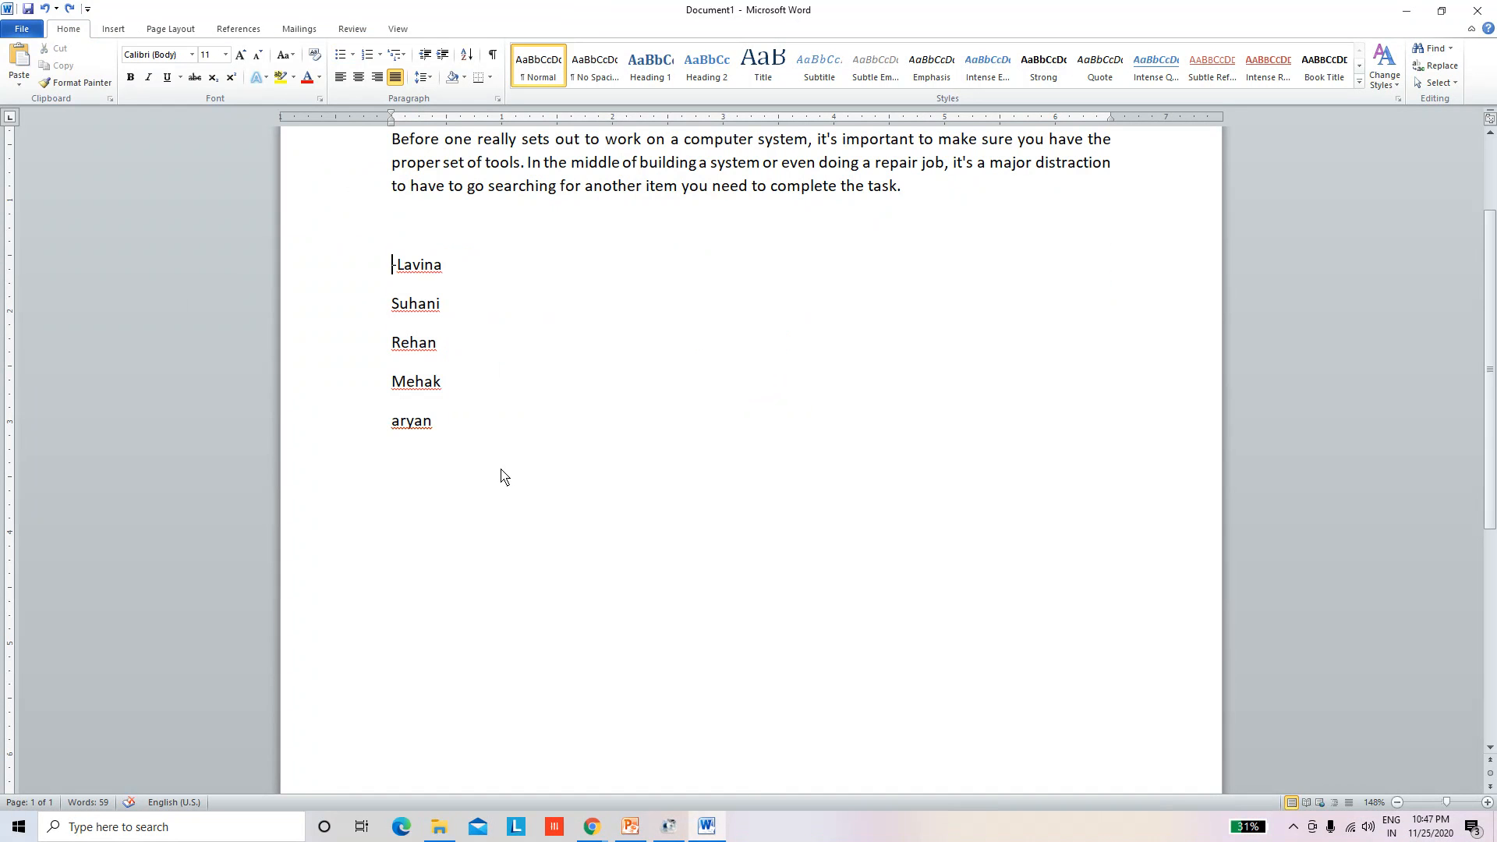
key("ctrl+z")
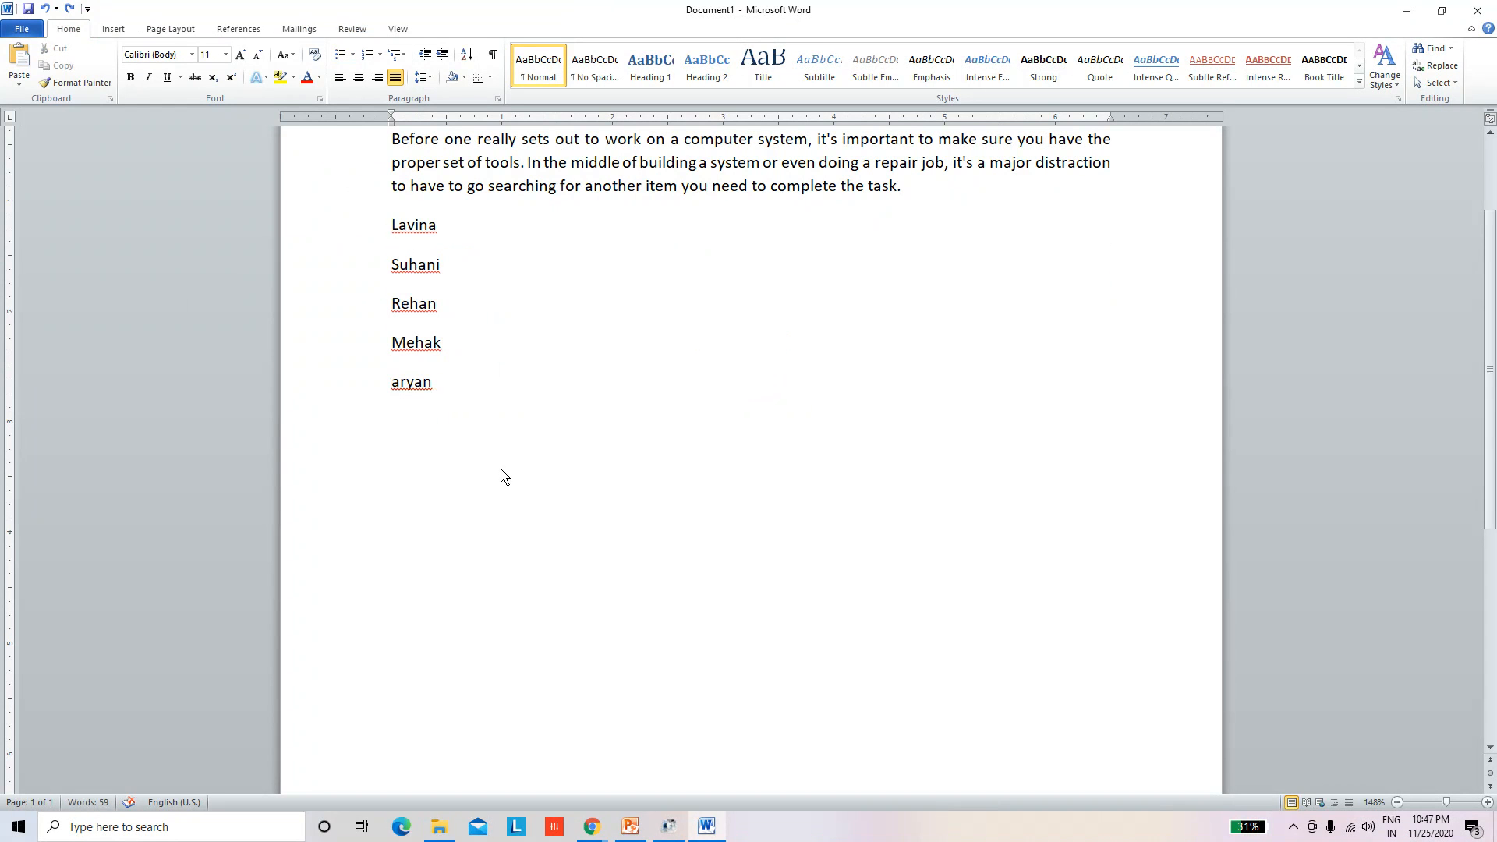
Step: Restore the blank line above the five names and their solid round bullets
left_click(455, 384)
left_click_drag(444, 406, 387, 241)
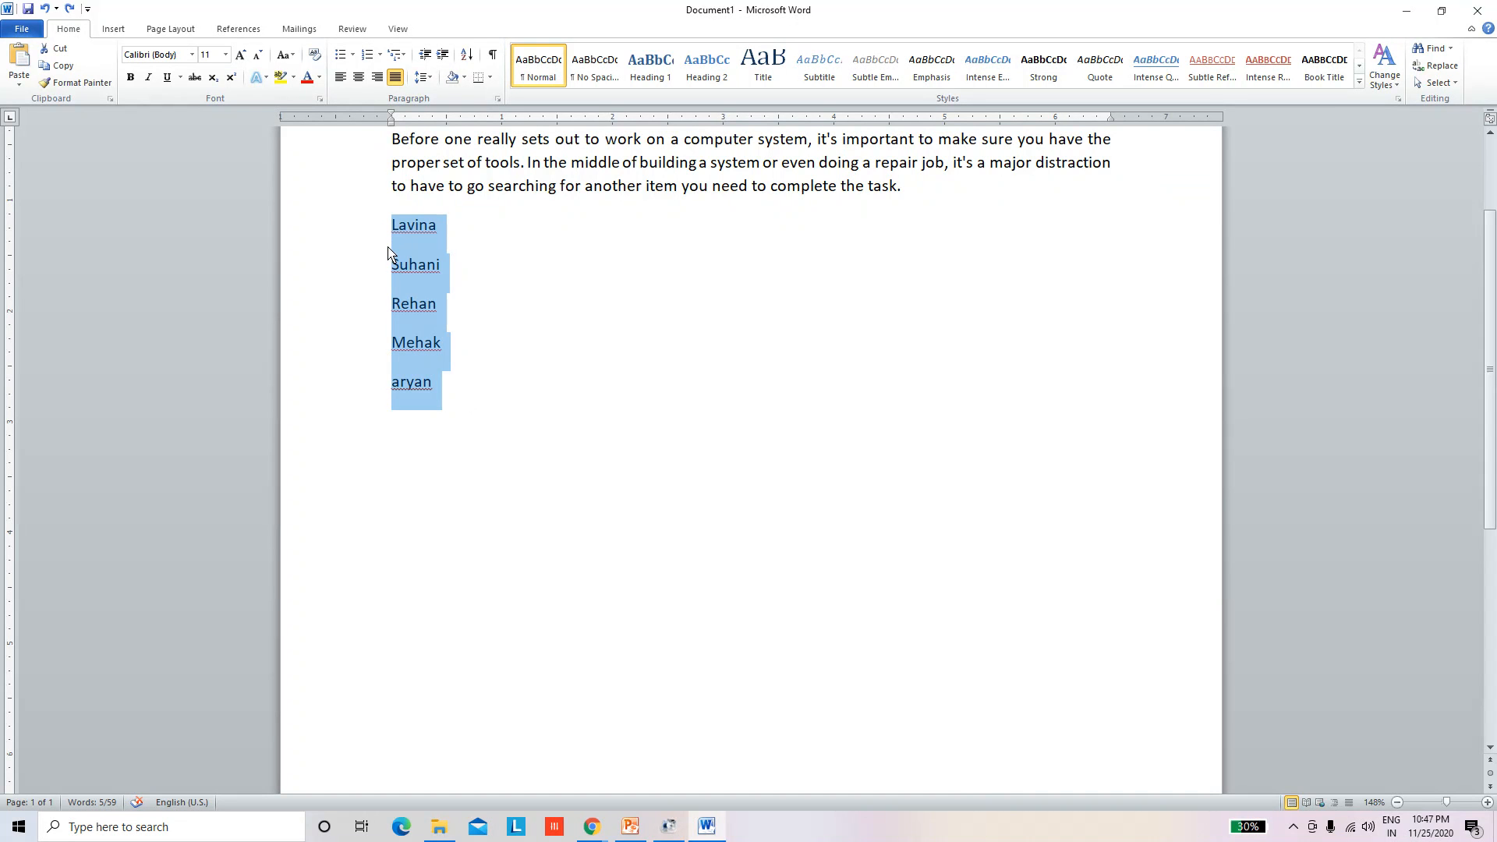
key("ctrl+z")
key("ctrl+z")
key("ctrl+z")
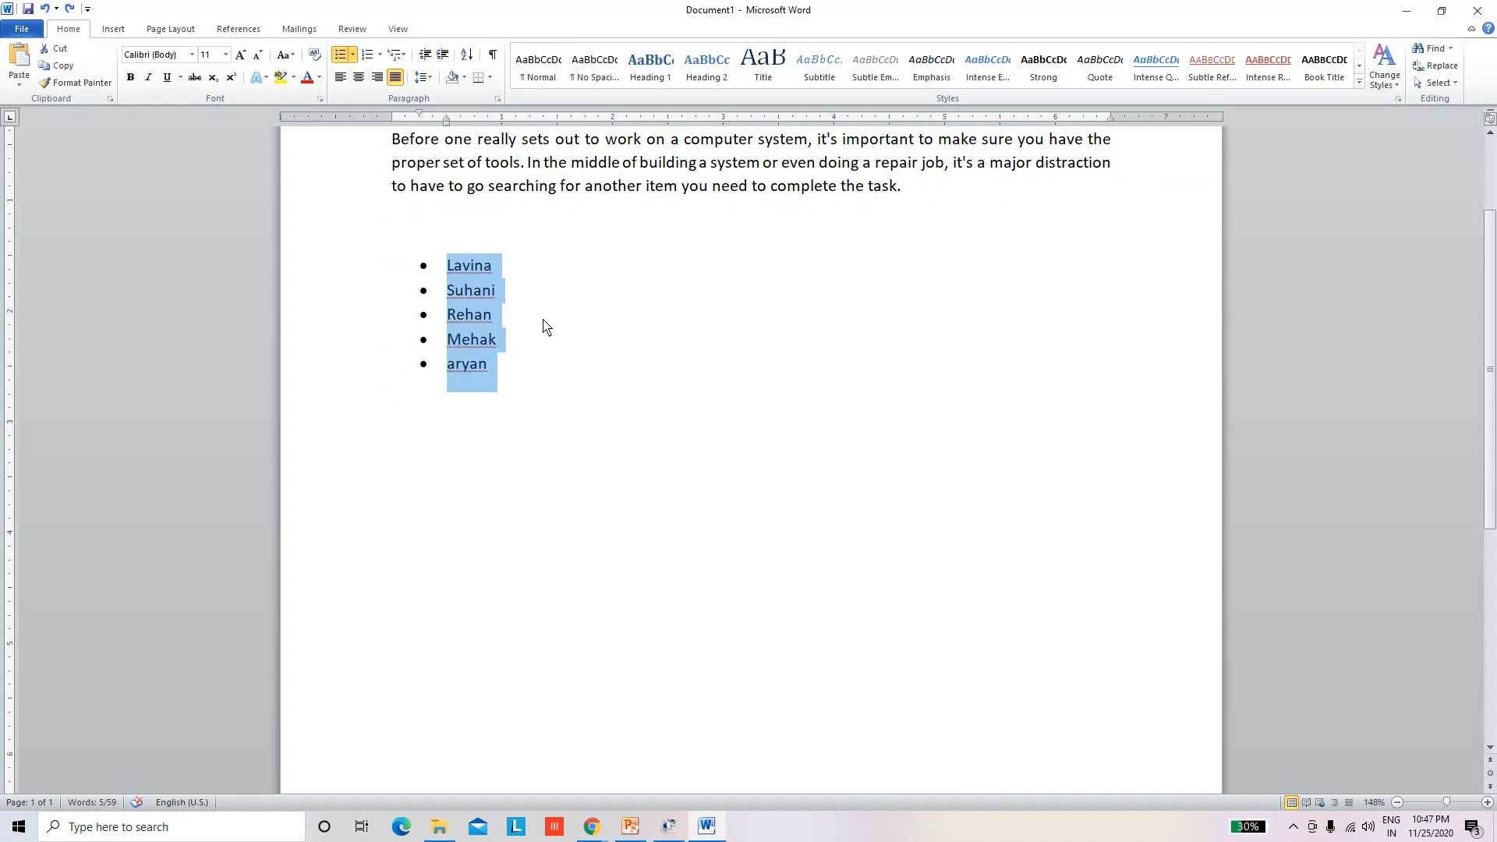
Step: Undo the underlining and the round bullets on the five names
key("ctrl+u")
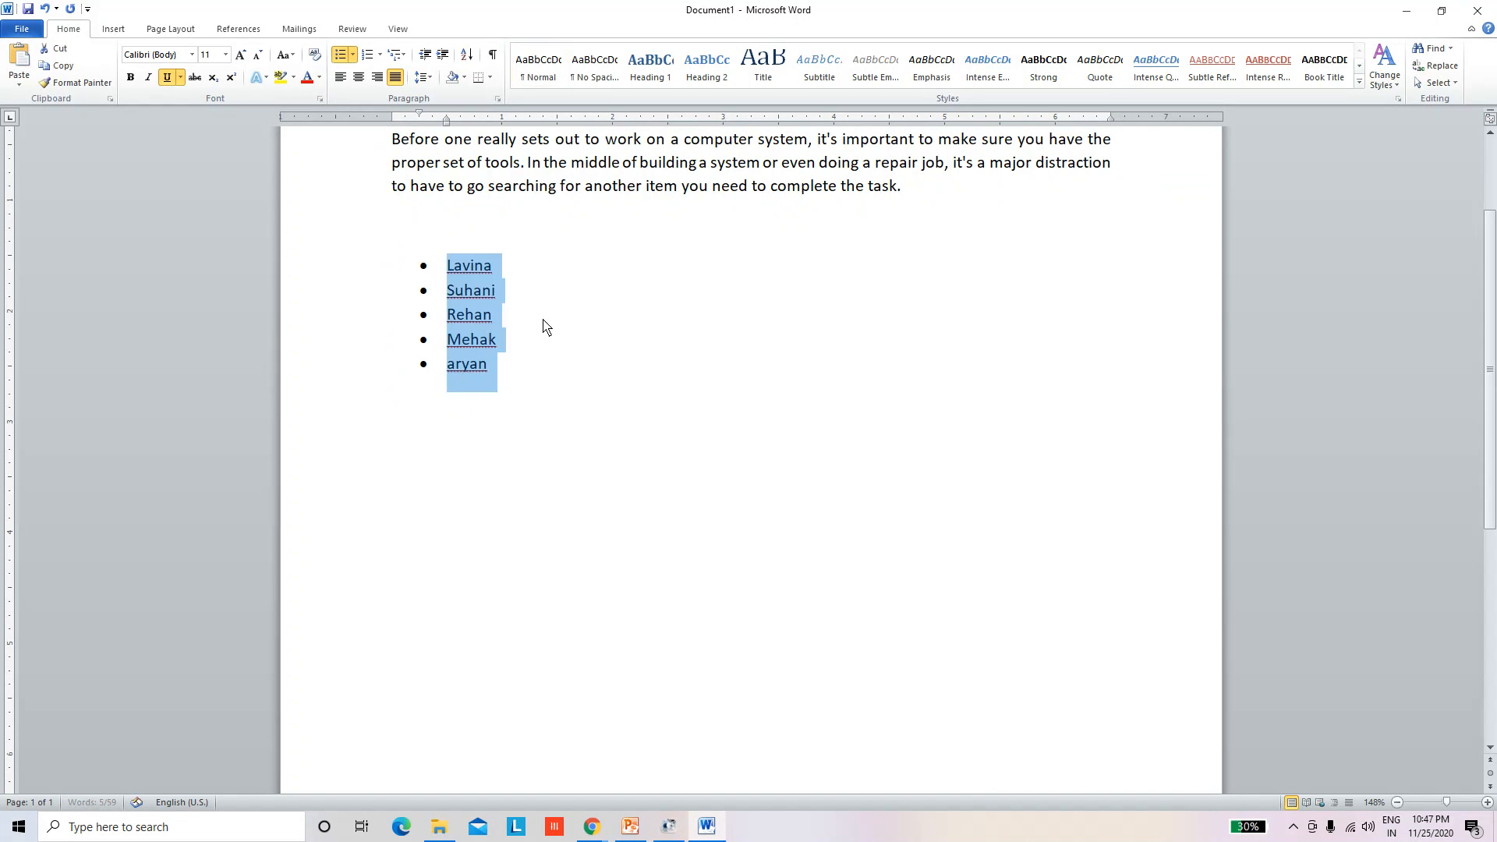
key("ctrl+z")
key("ctrl+z")
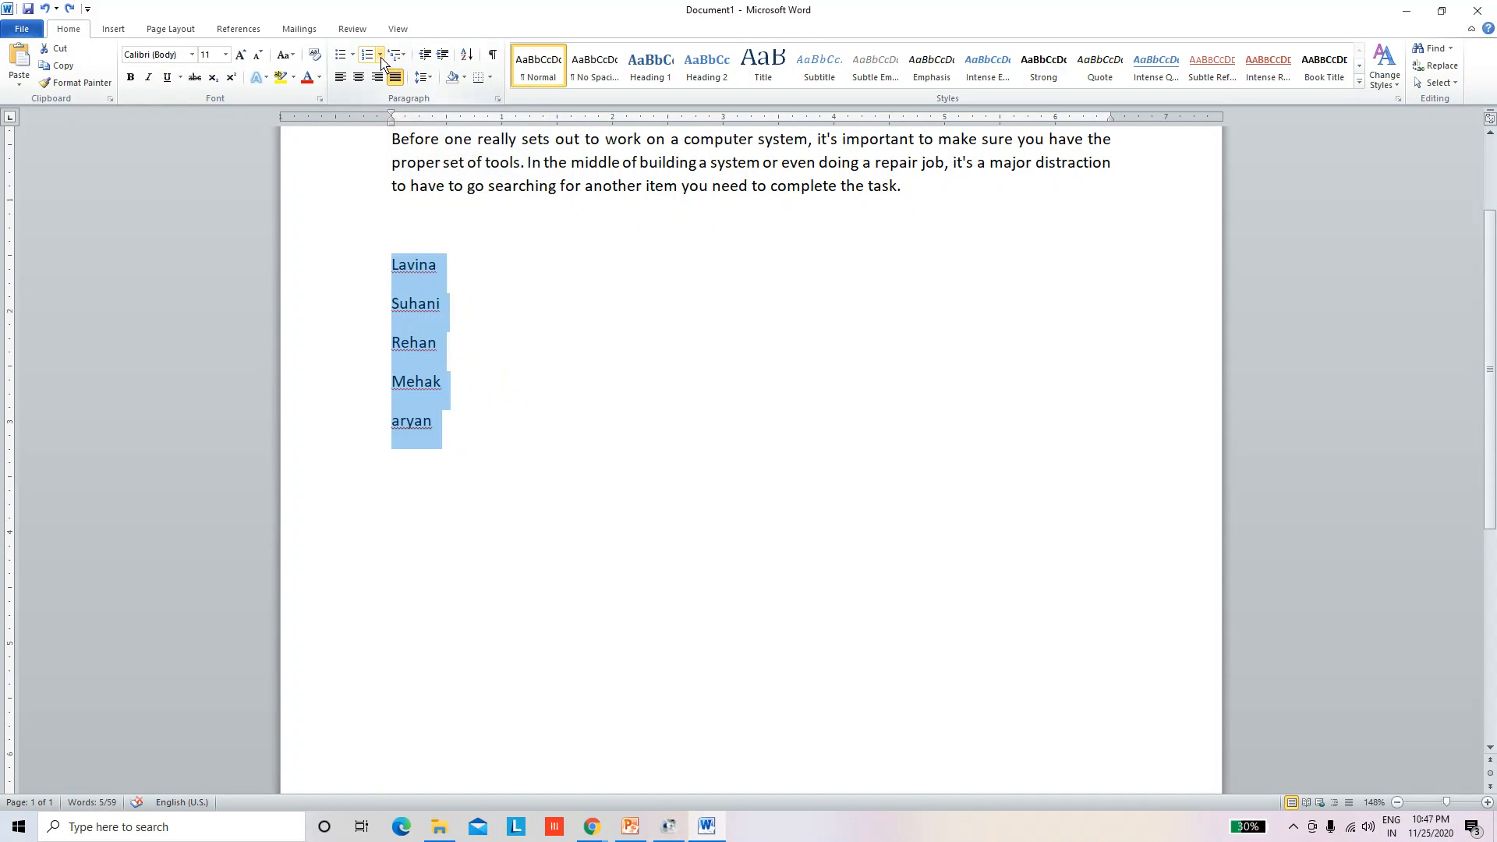
left_click(353, 54)
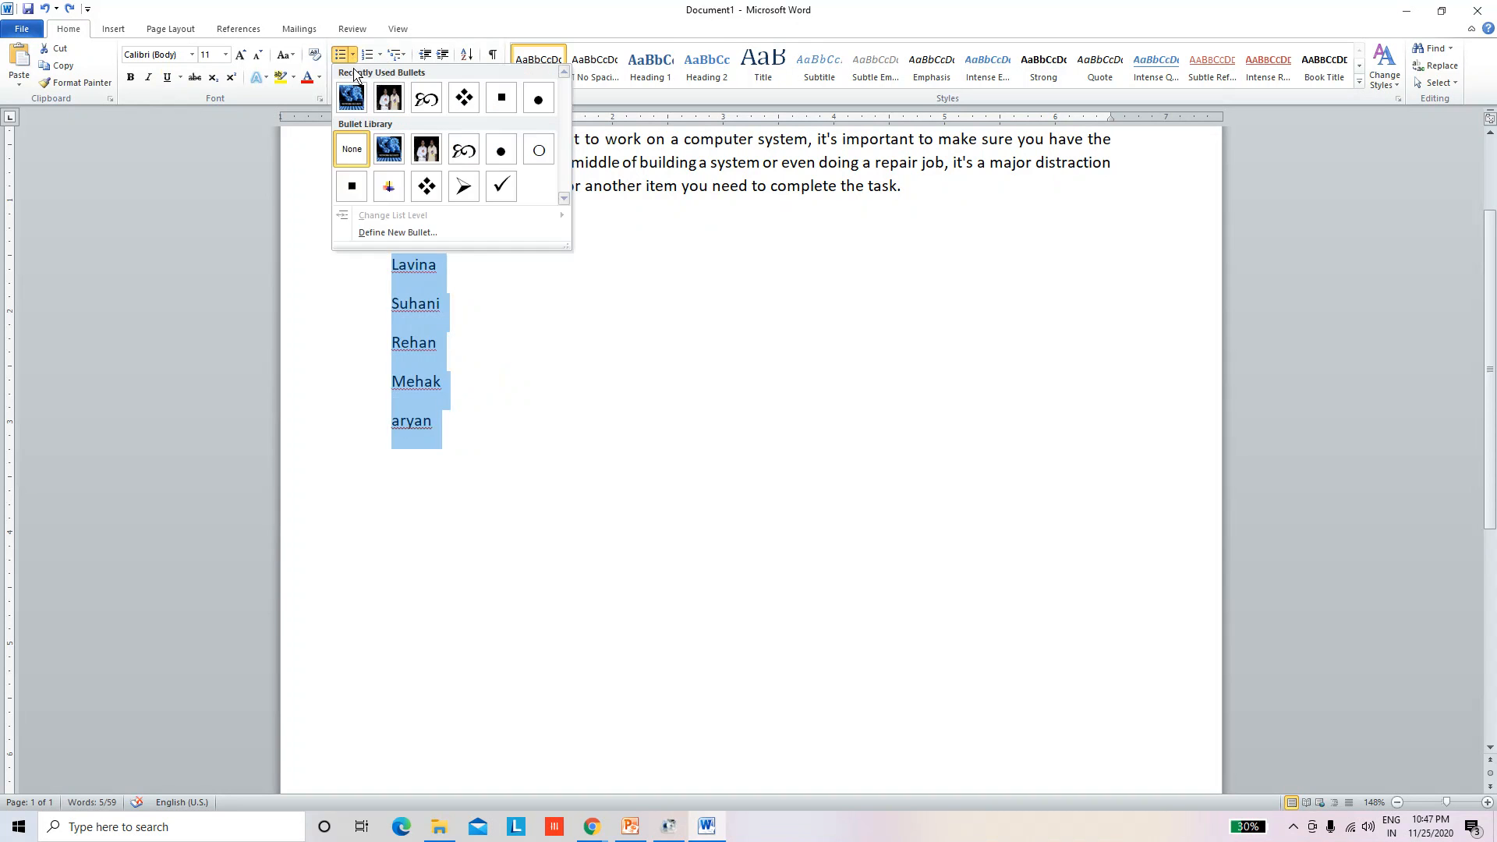
left_click(422, 233)
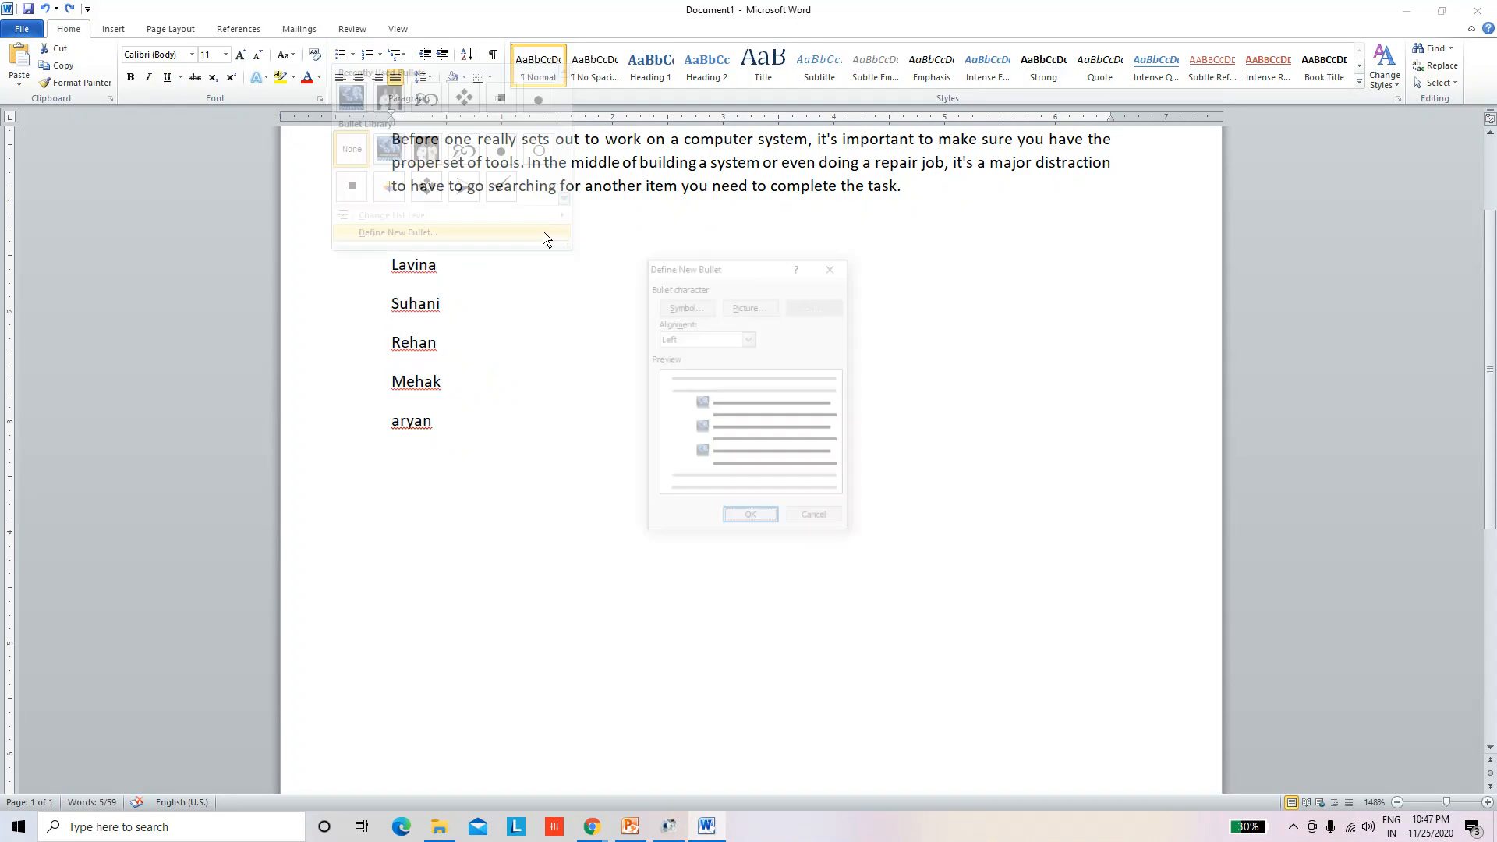
left_click(748, 338)
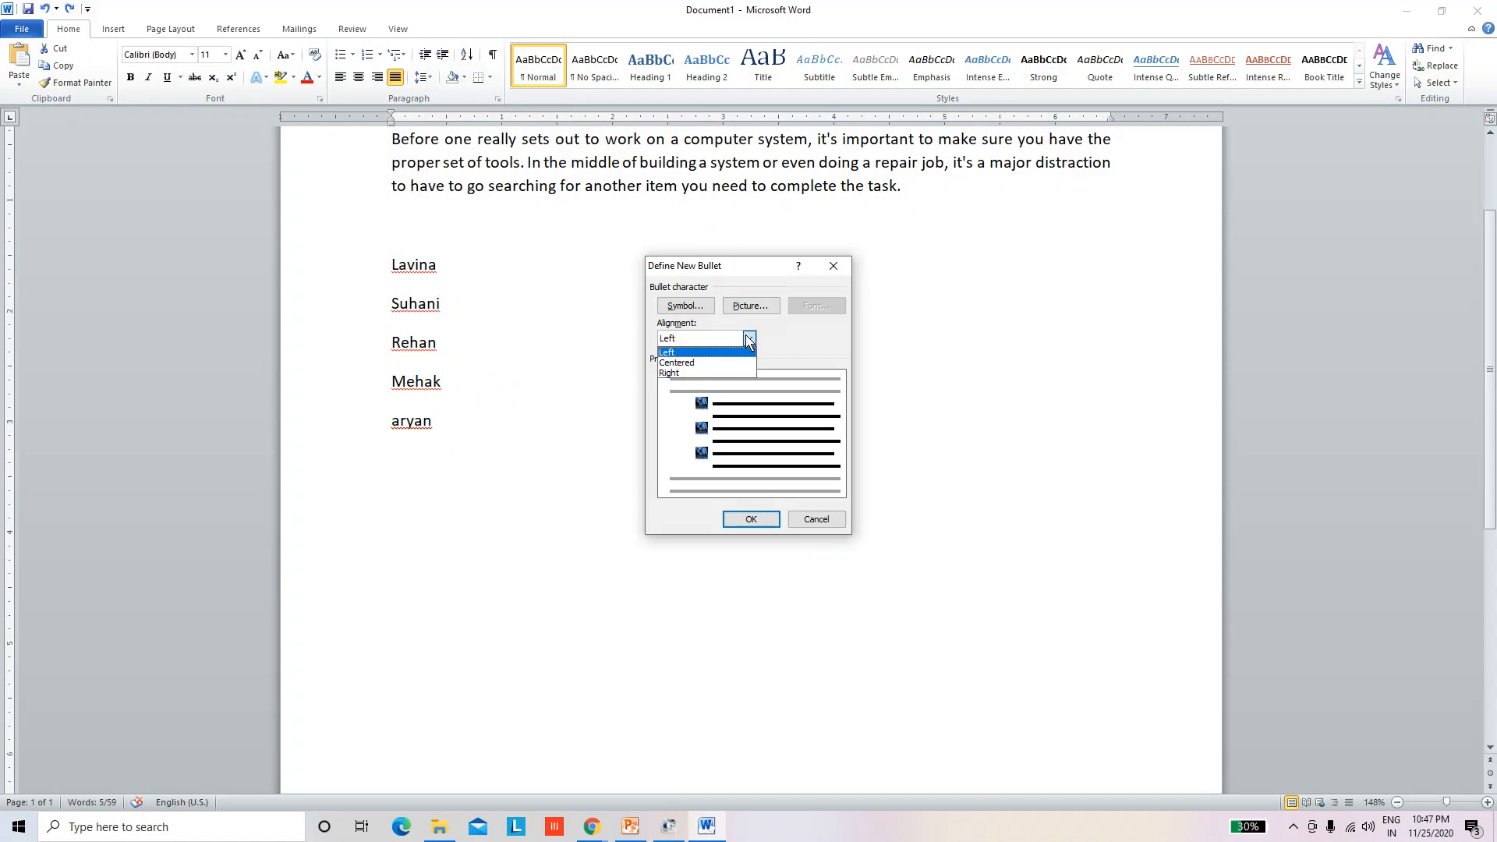
left_click(699, 363)
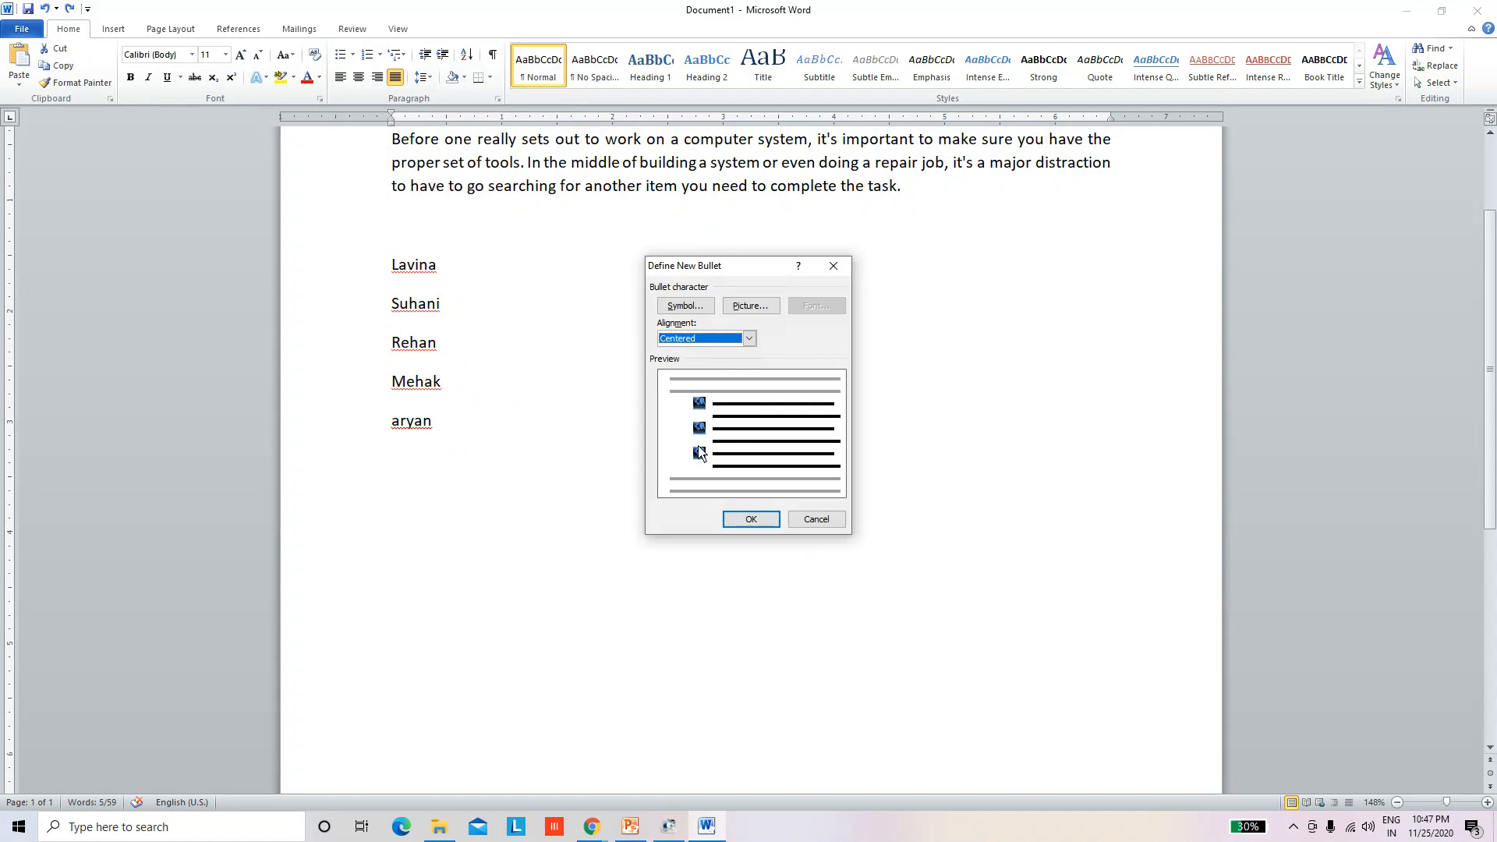
left_click(817, 519)
left_click(655, 447)
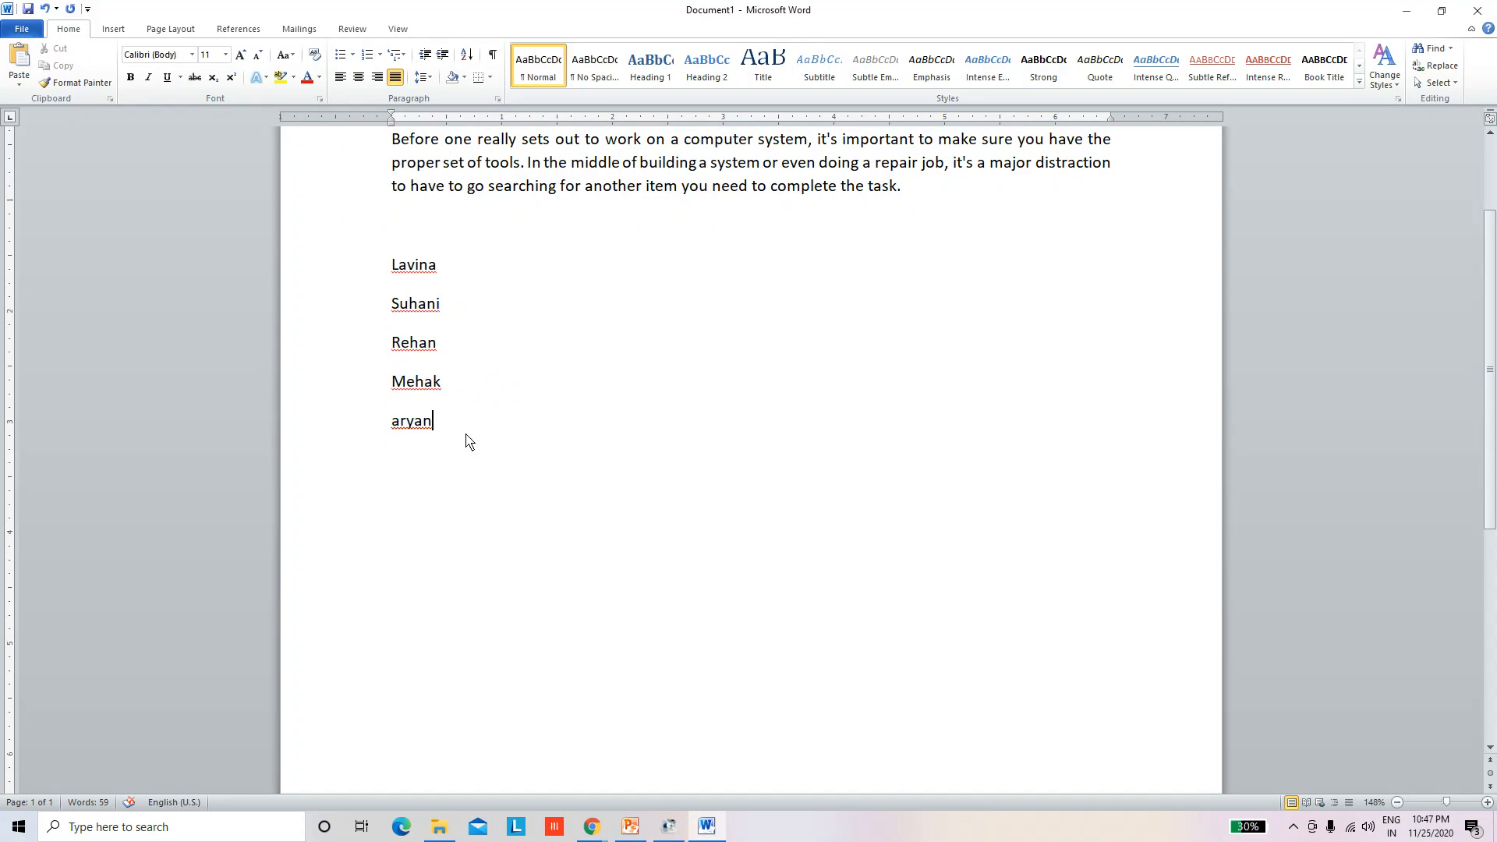
Step: Number the five names with the 1) 2) 3) format from the numbering library
left_click_drag(468, 438, 391, 264)
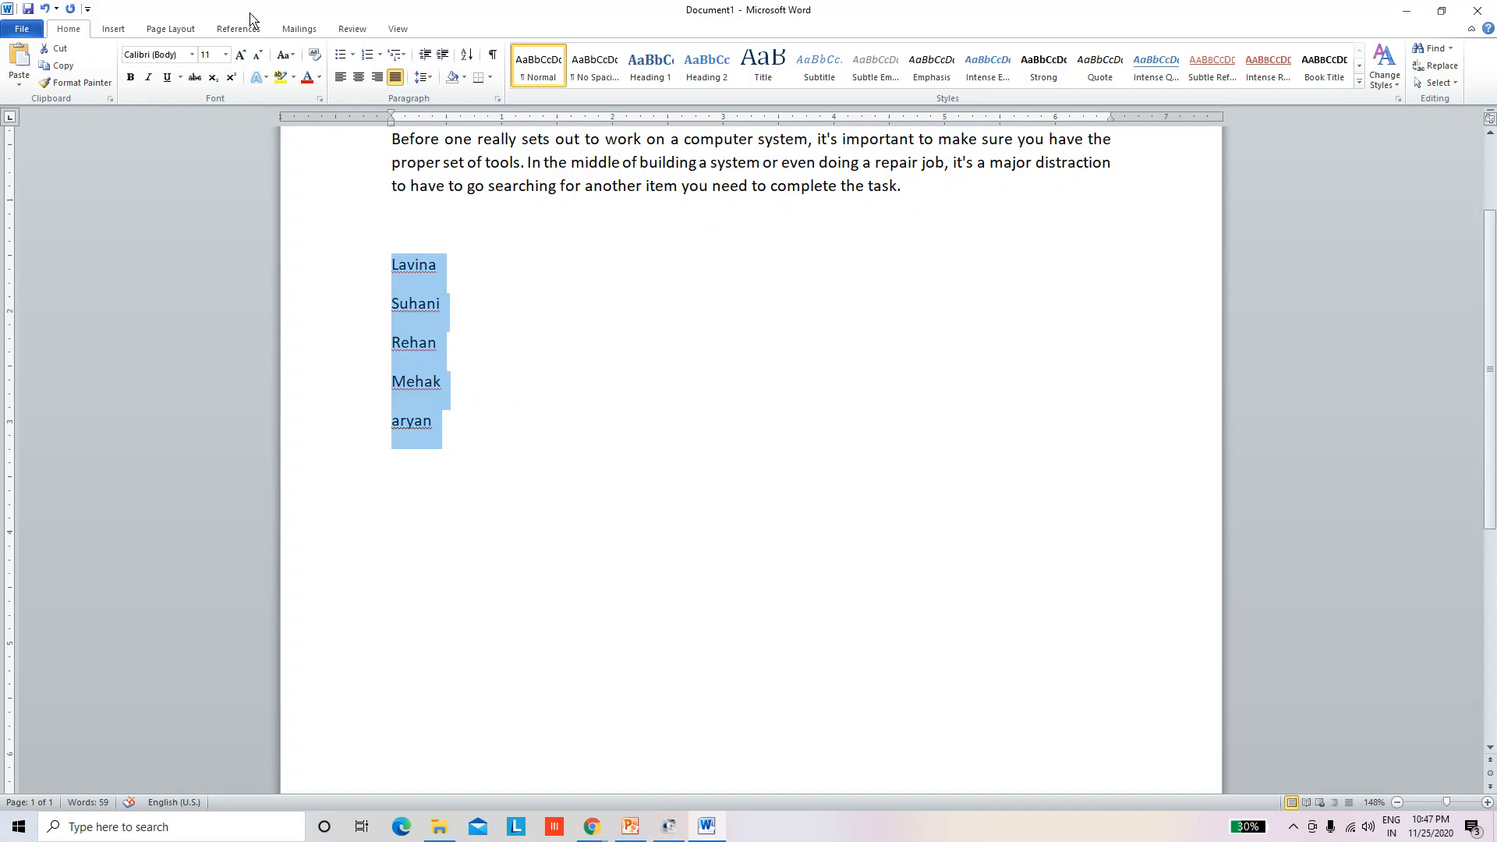
left_click(380, 56)
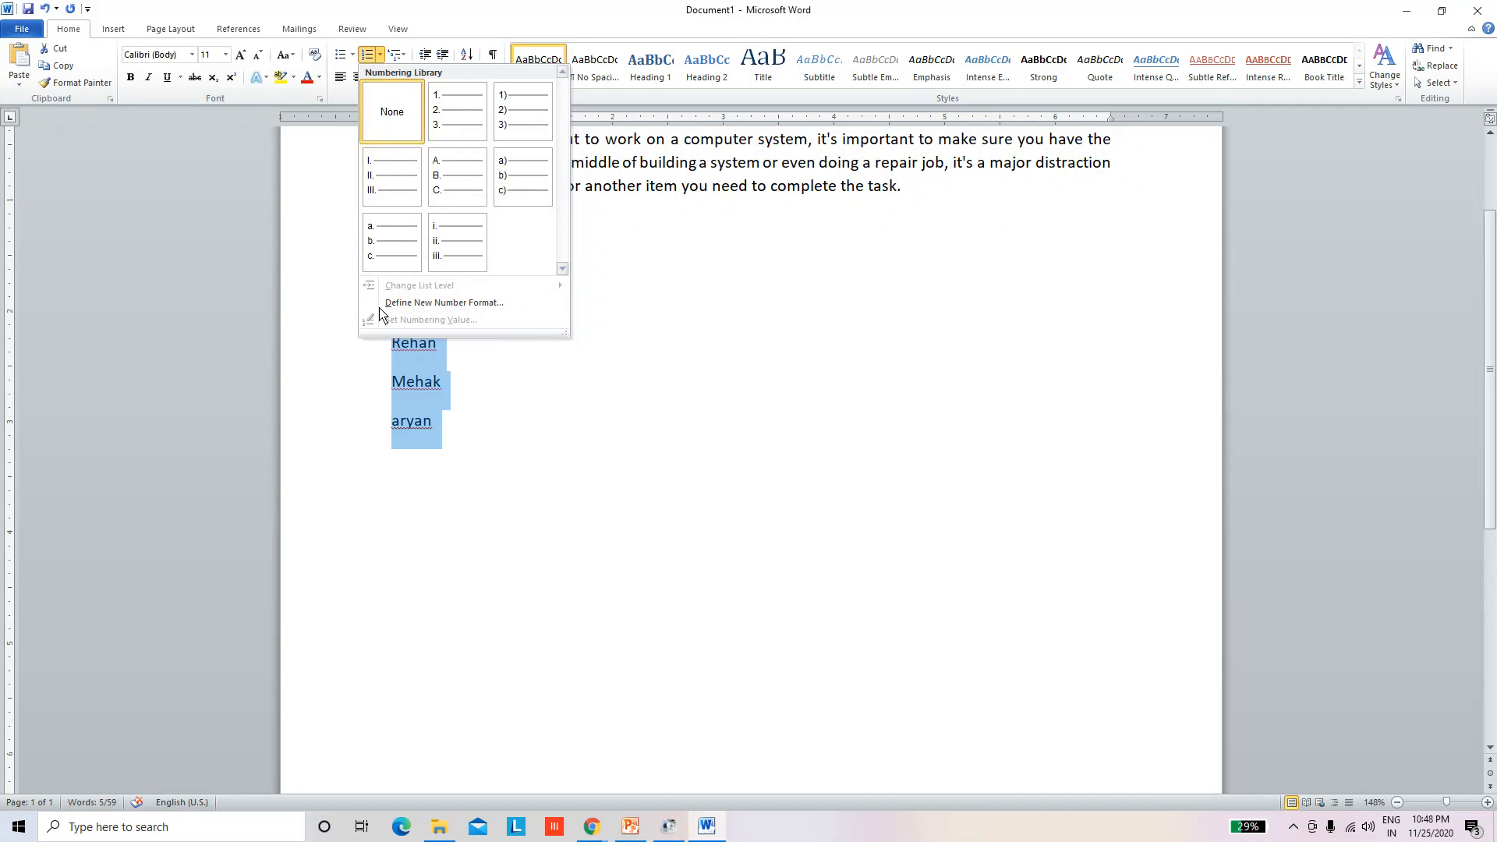
left_click(525, 118)
left_click(475, 386)
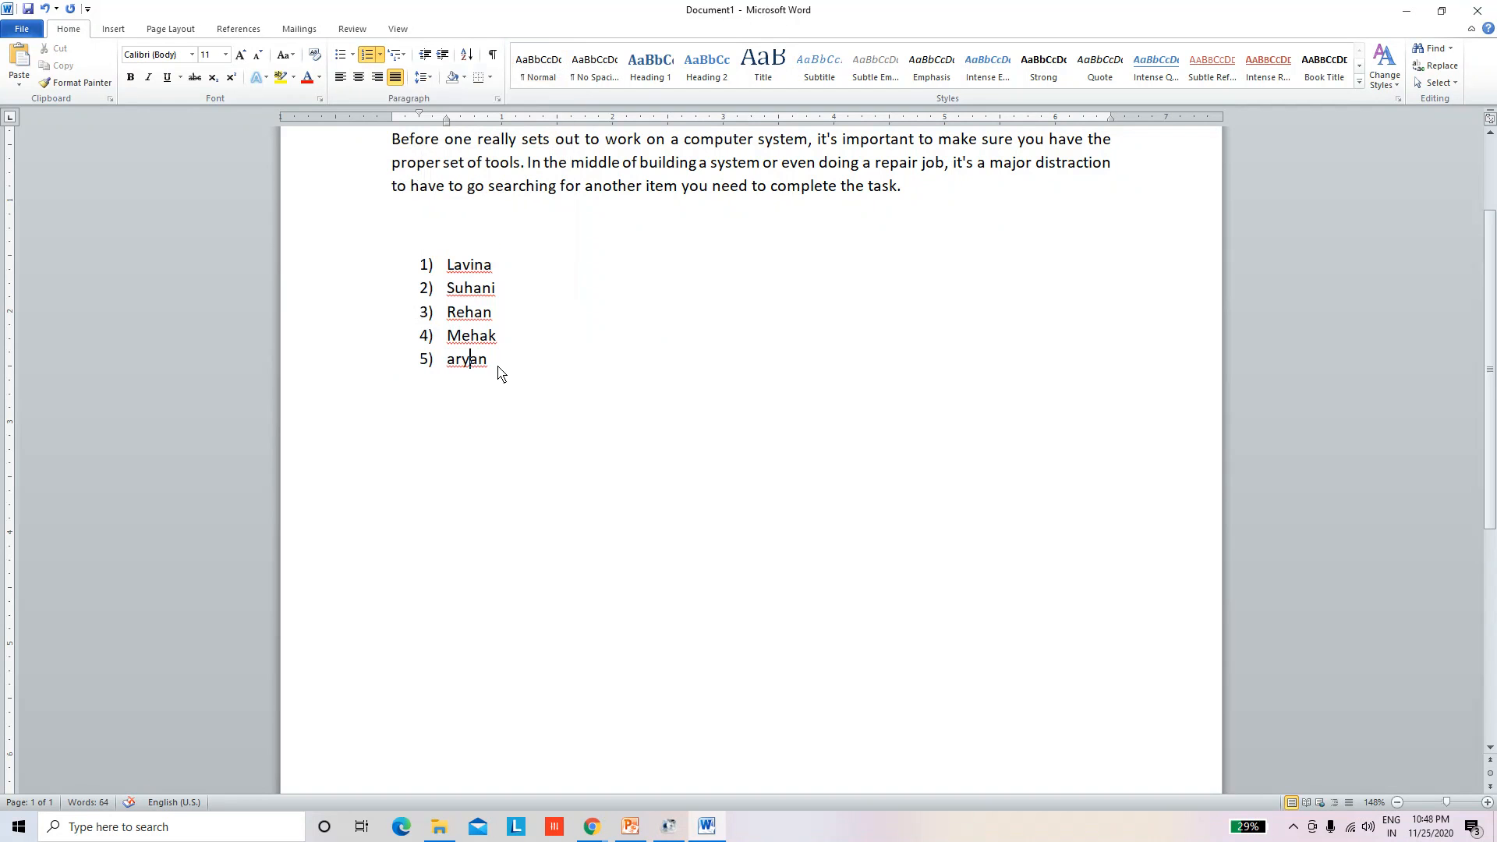
Step: Add a sixth name as a new numbered item at the end of the list
left_click(498, 366)
key("Return")
type("sa")
type("jid")
Step: Define a new number format with the 1st, 2nd, 3rd number style for all six names
left_click_drag(507, 399, 431, 271)
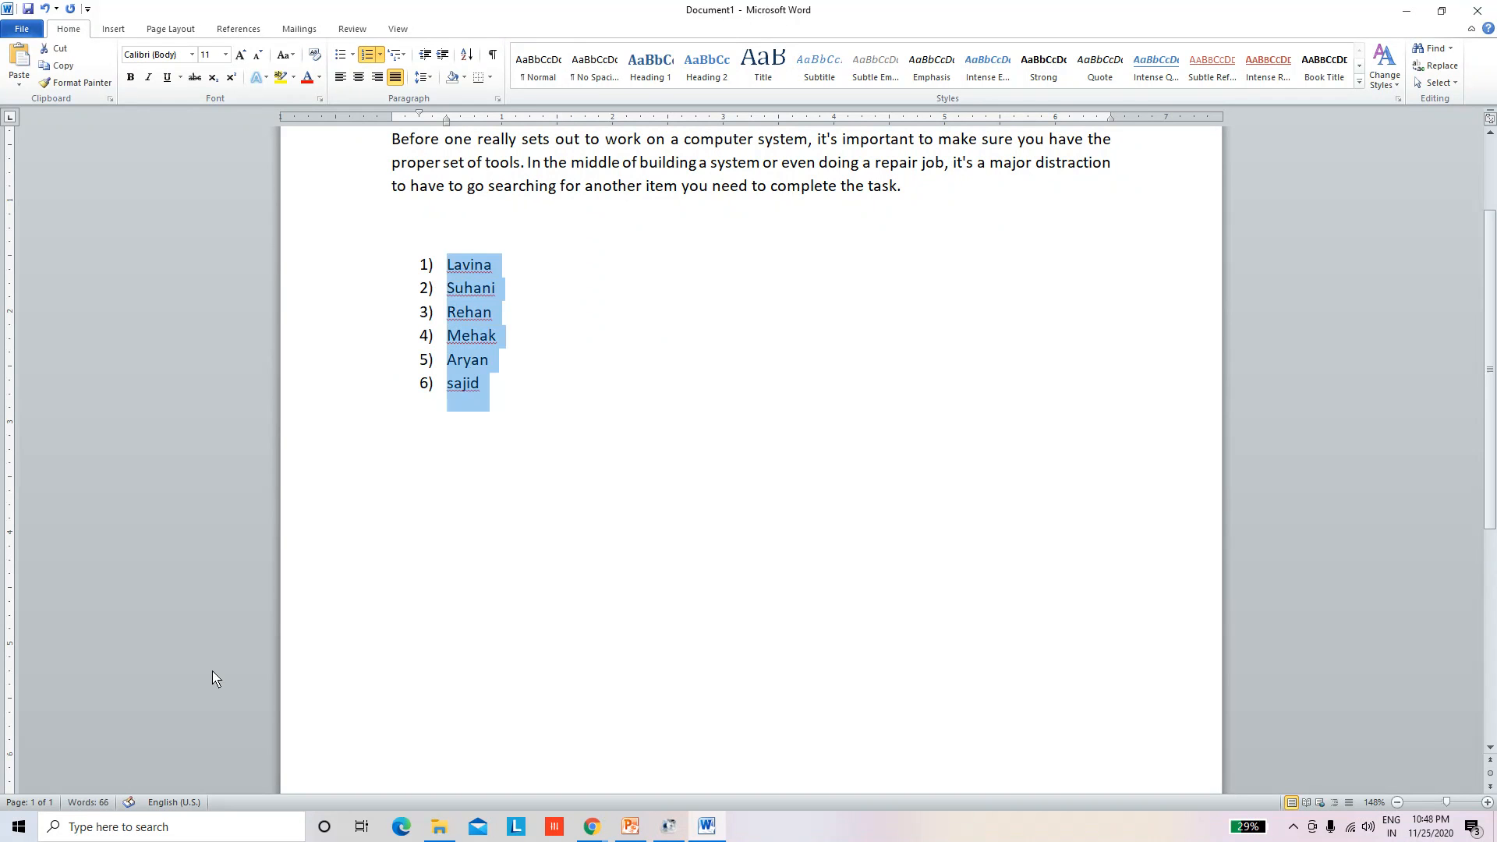
left_click(380, 55)
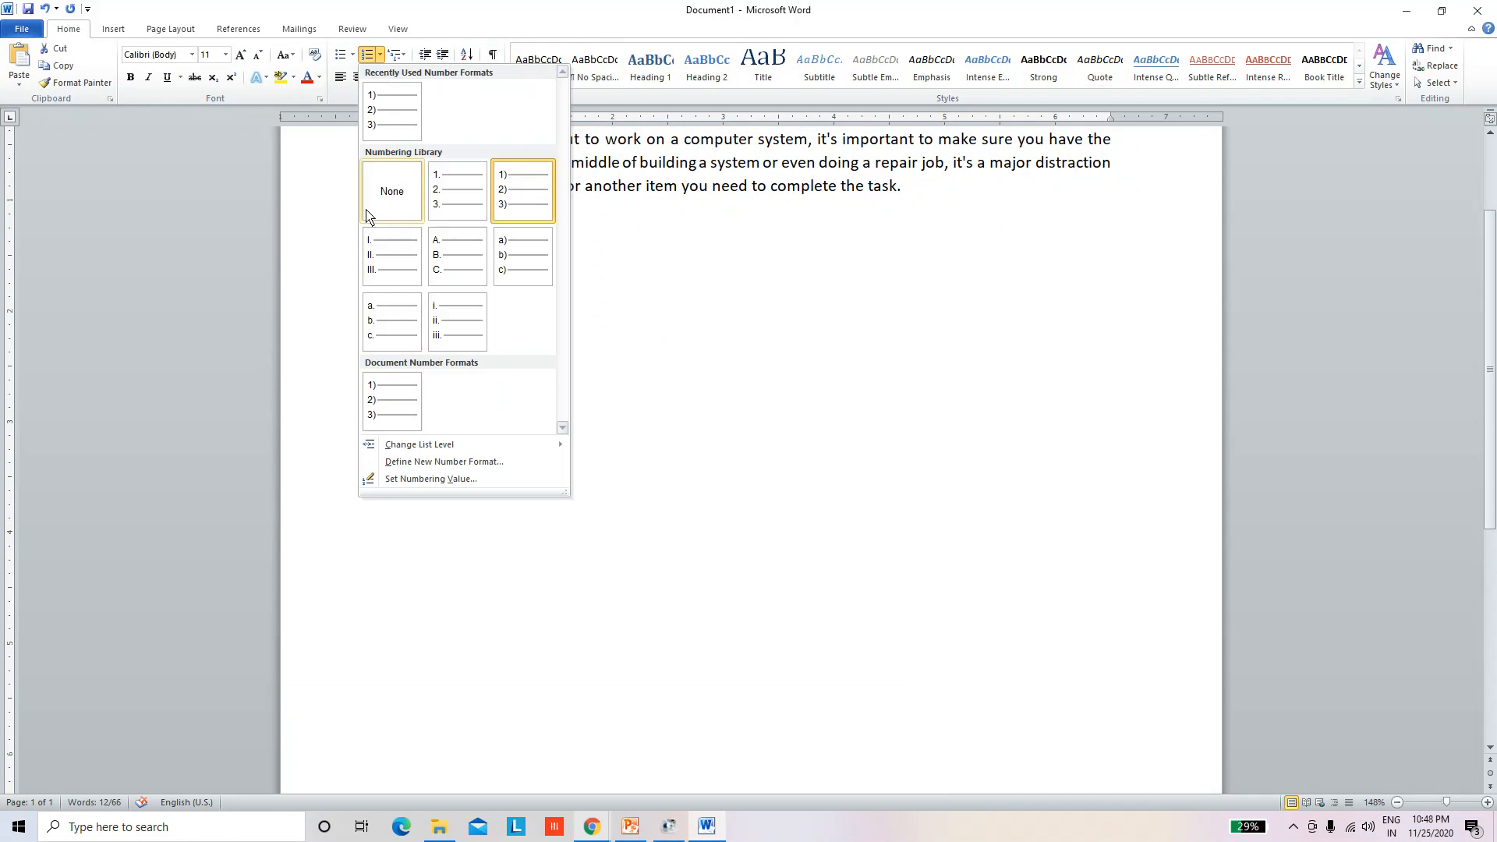
left_click(445, 466)
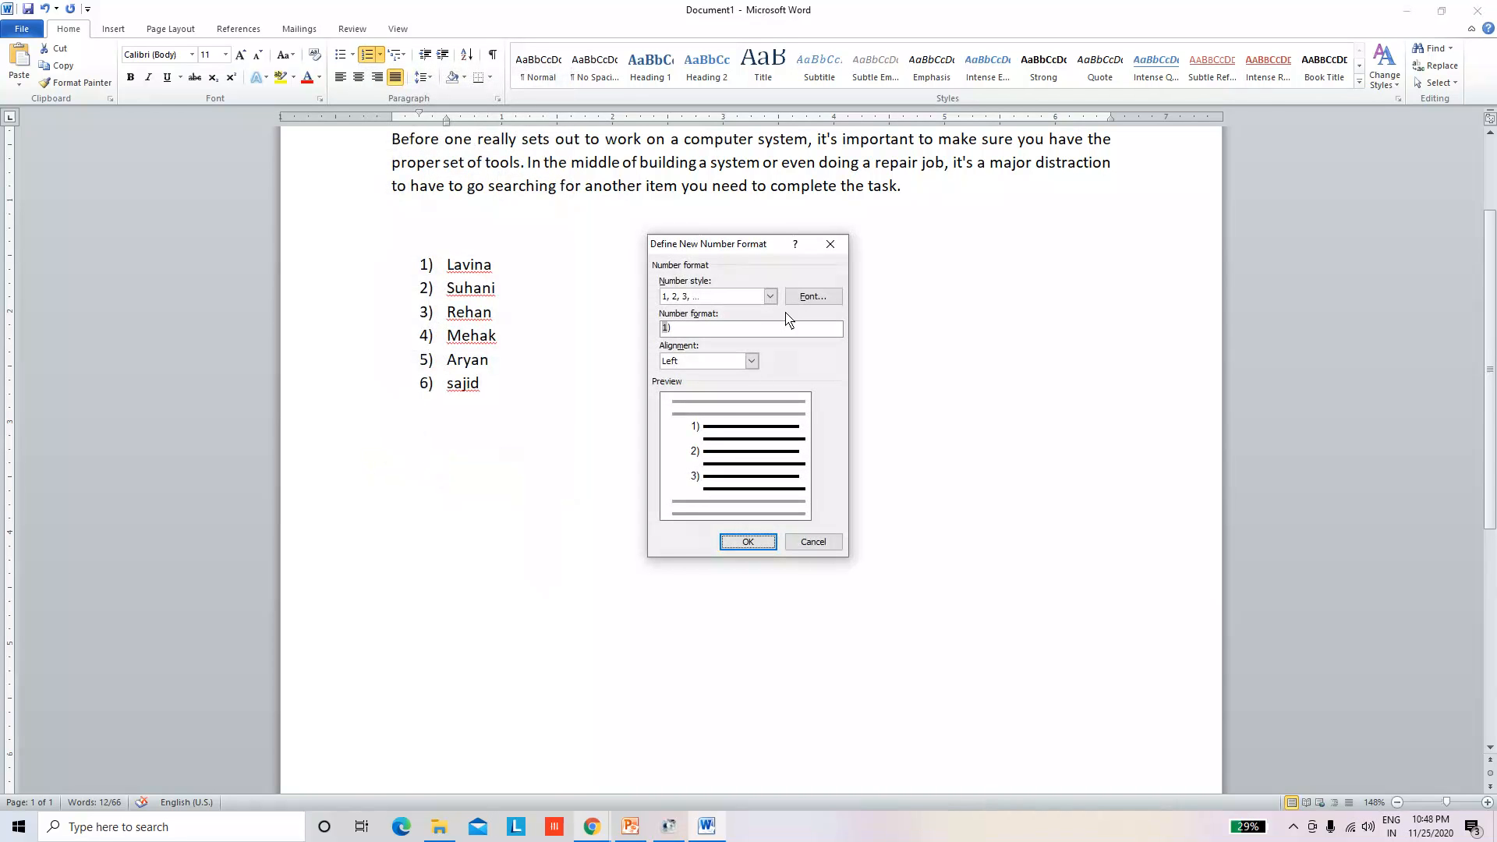
left_click(771, 297)
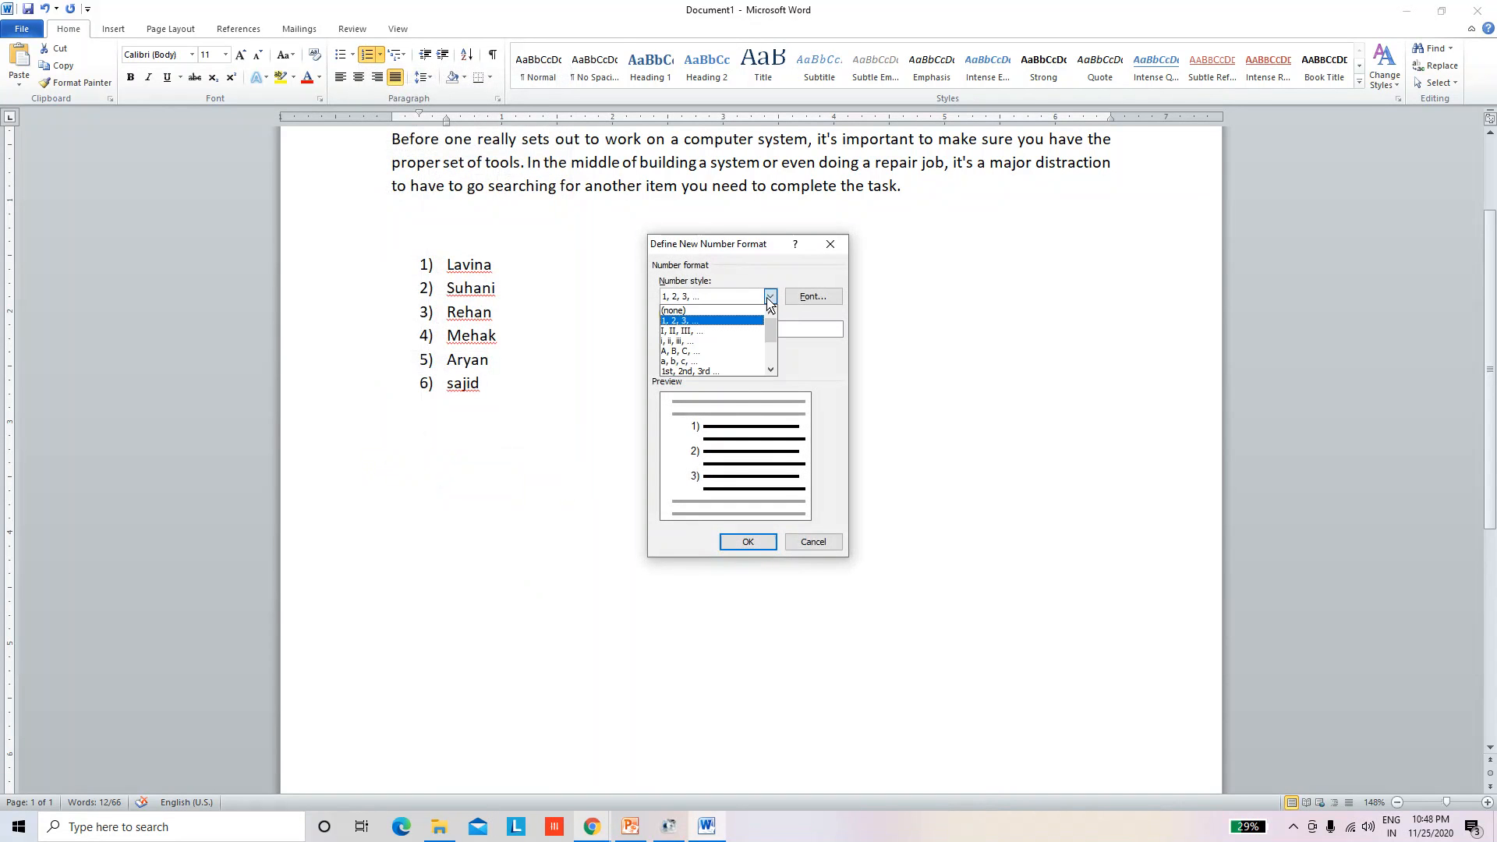
scroll(732, 368, "down", 1)
scroll(731, 368, "down", 3)
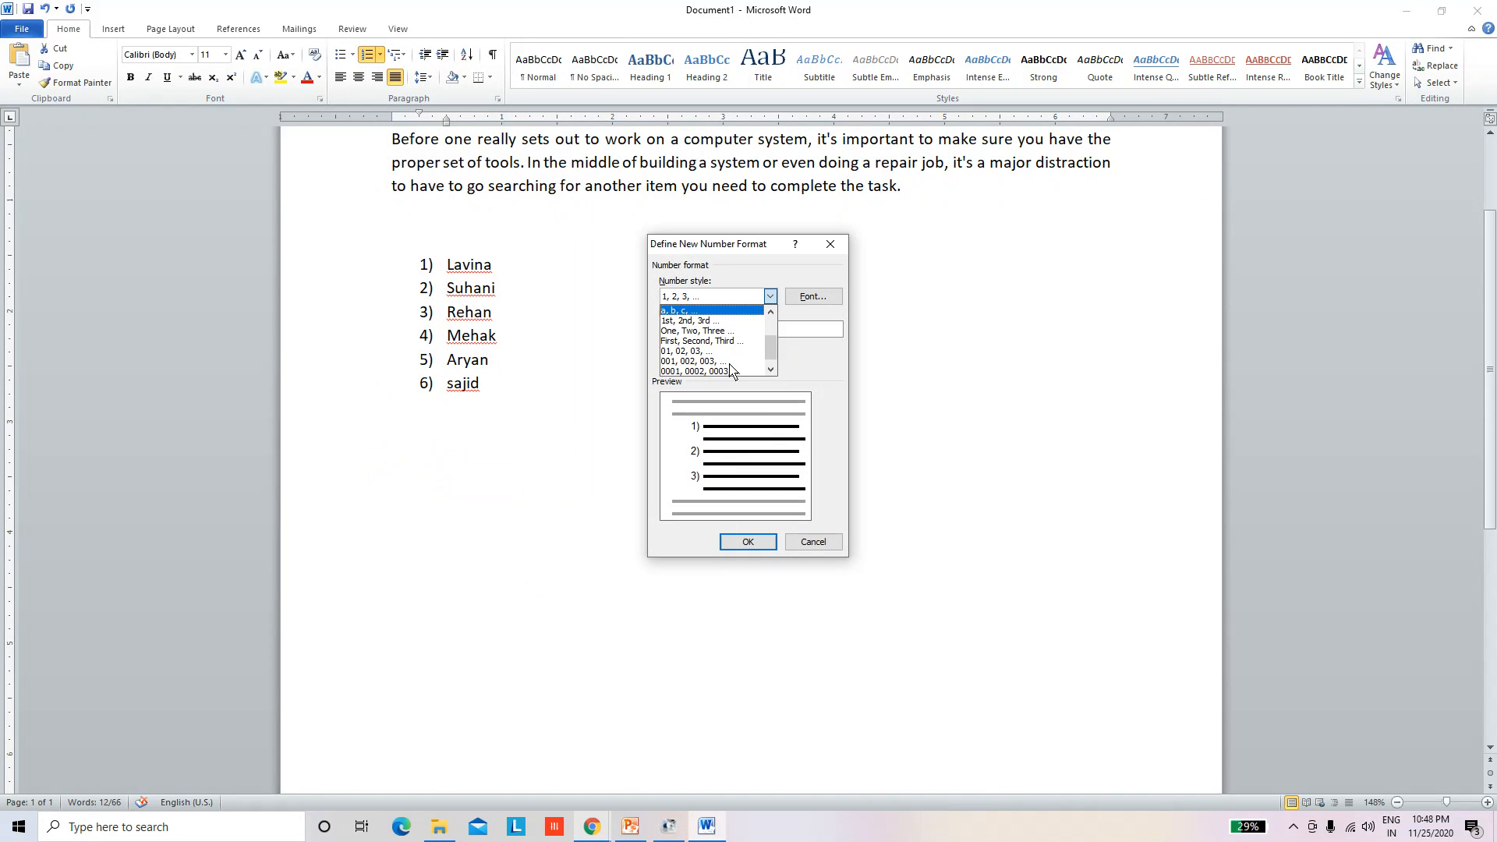
scroll(728, 343, "up", 1)
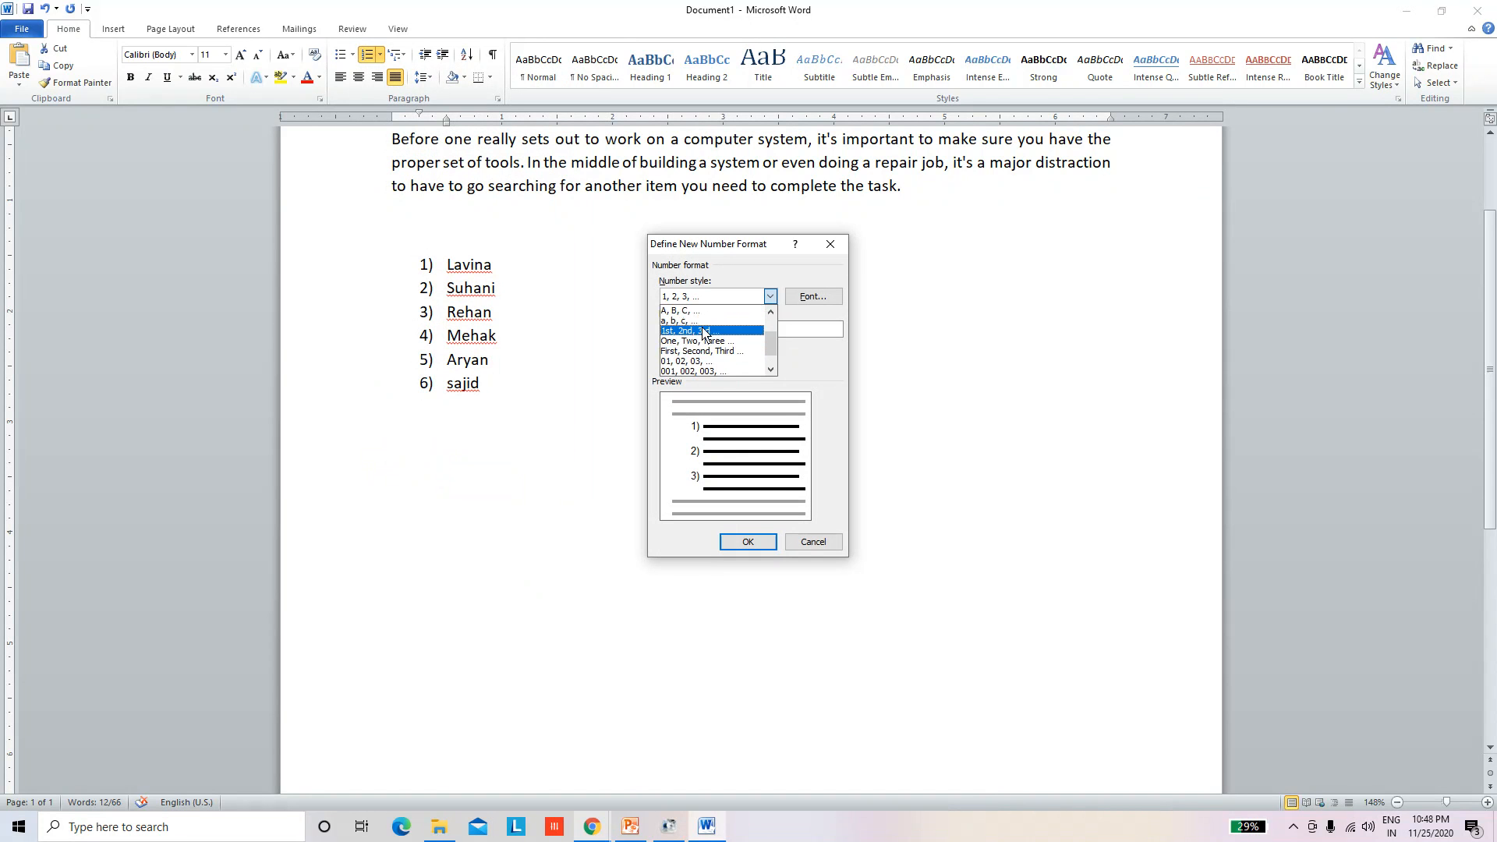
left_click(704, 331)
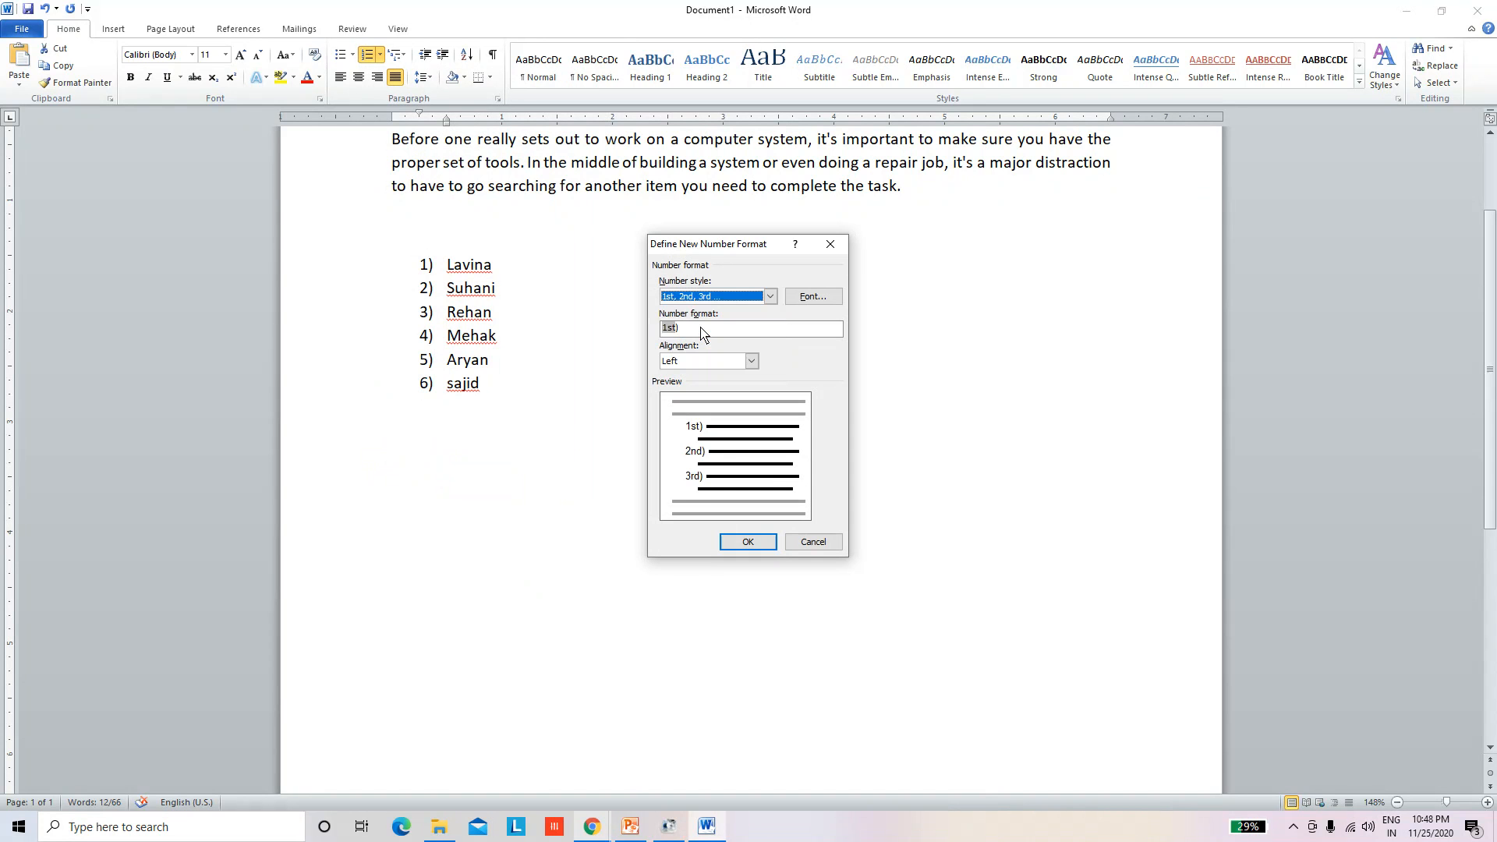
left_click(733, 542)
left_click(560, 413)
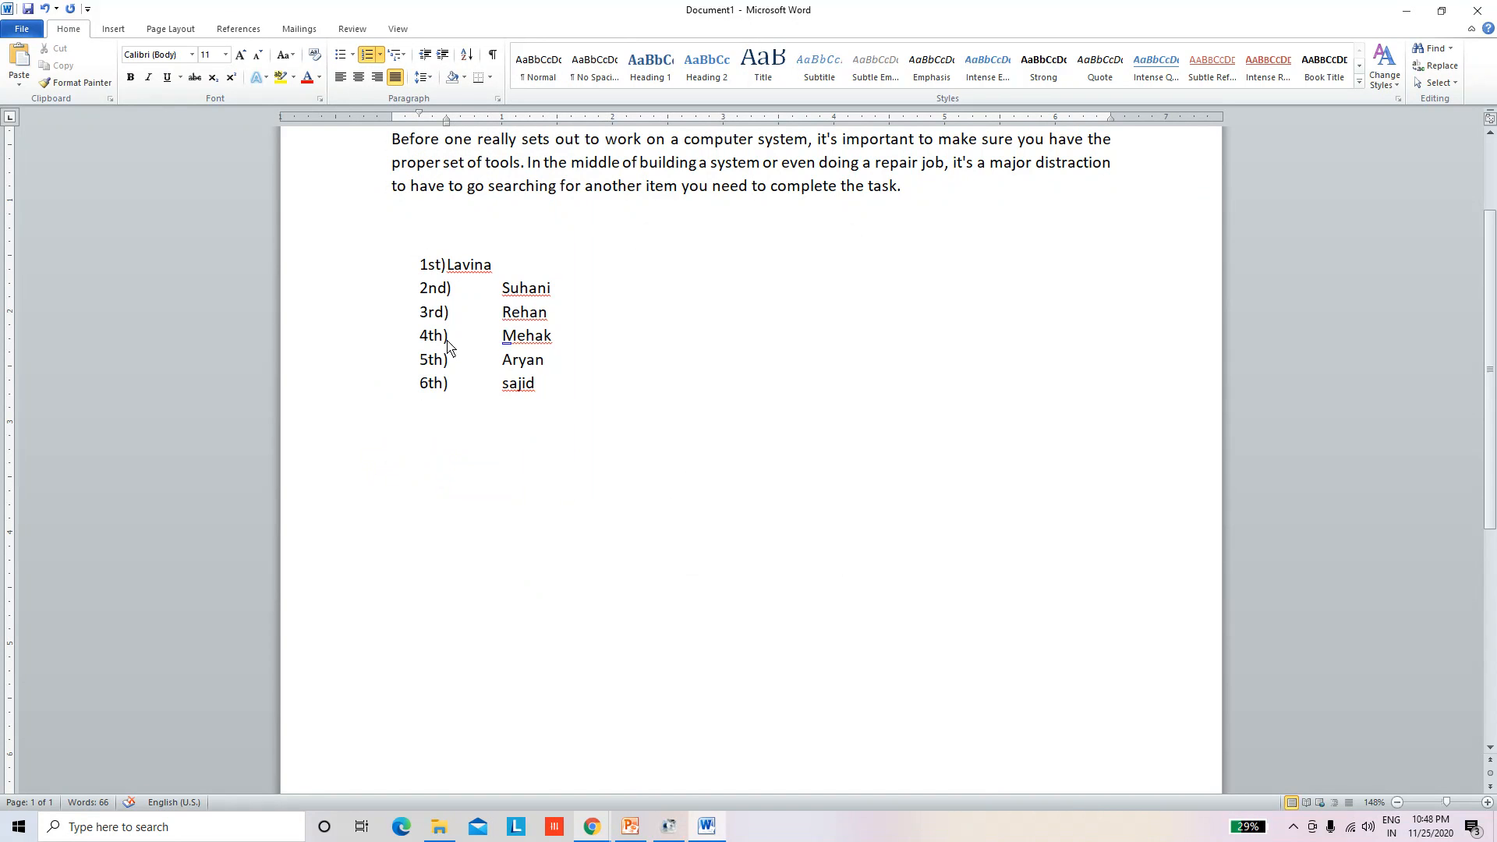
Step: Set the name list's numbering value to 20, continuing from the previous list with Advance value (skip numbers) enabled
left_click(449, 266)
left_click(550, 399, "shift")
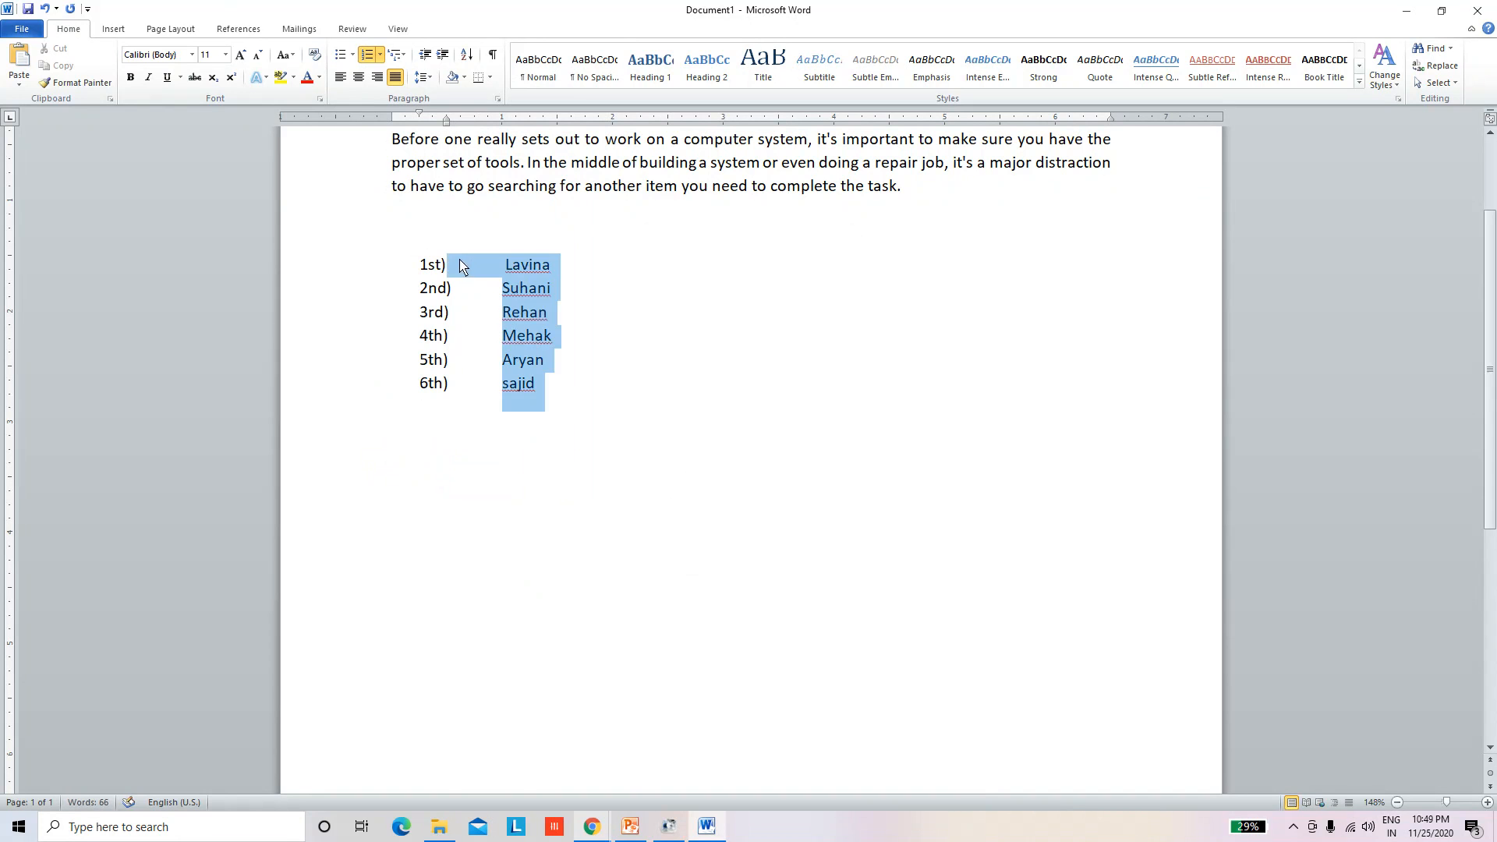
left_click(379, 54)
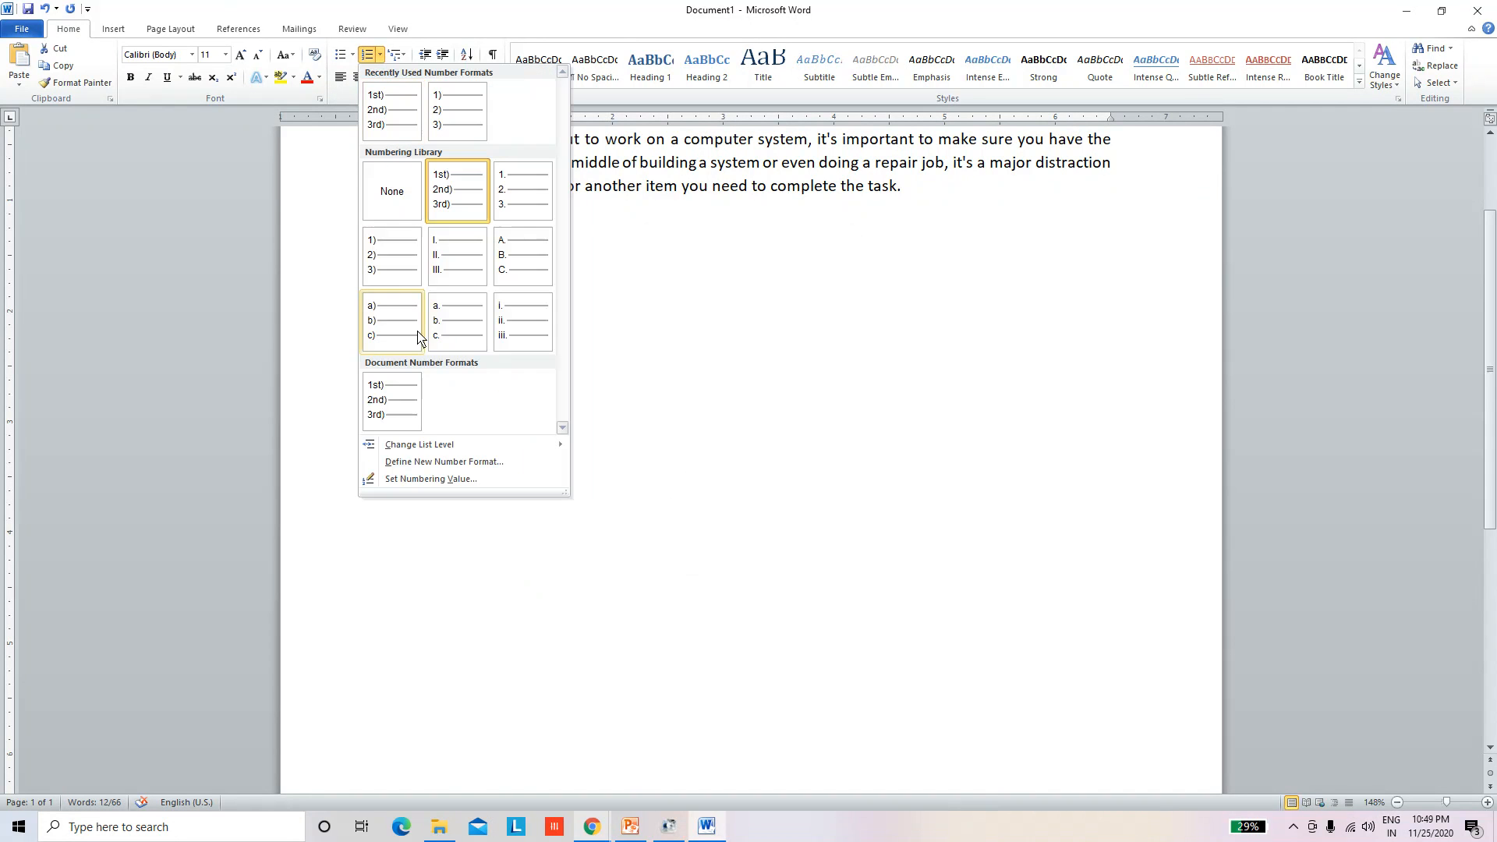
left_click(431, 479)
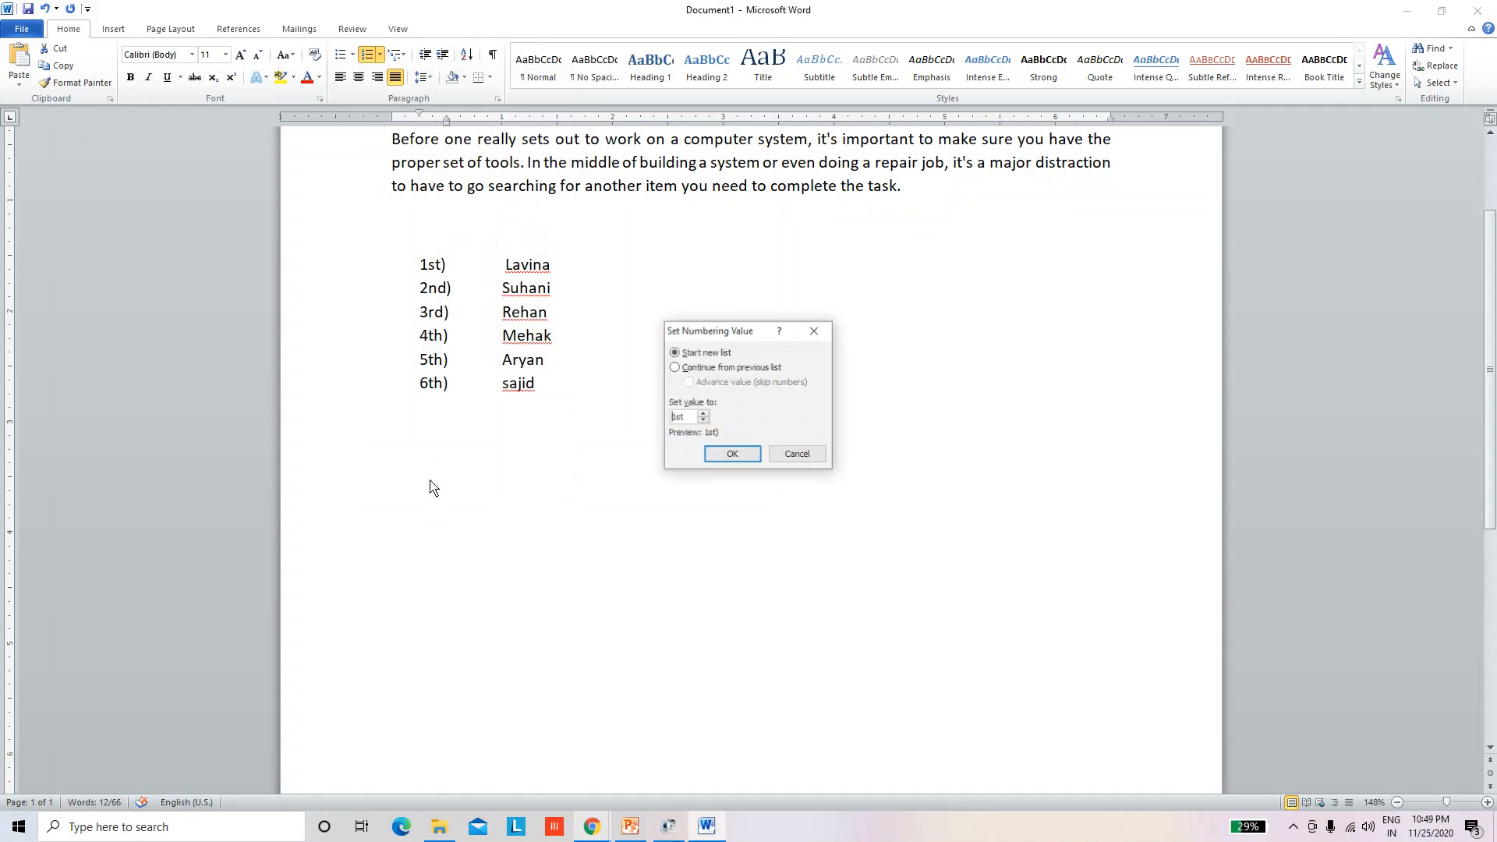
left_click(675, 367)
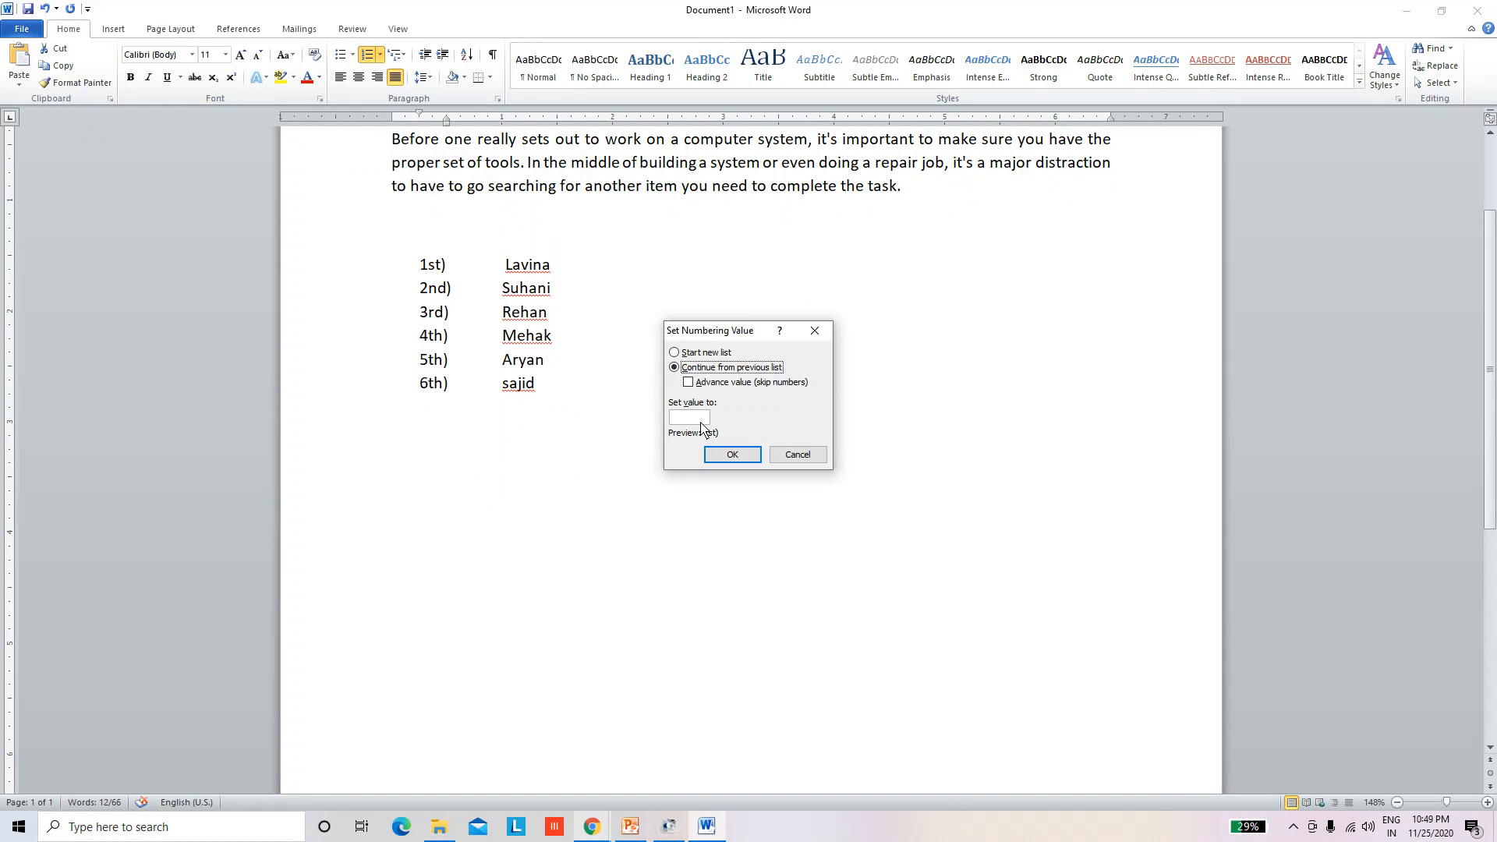
left_click(688, 382)
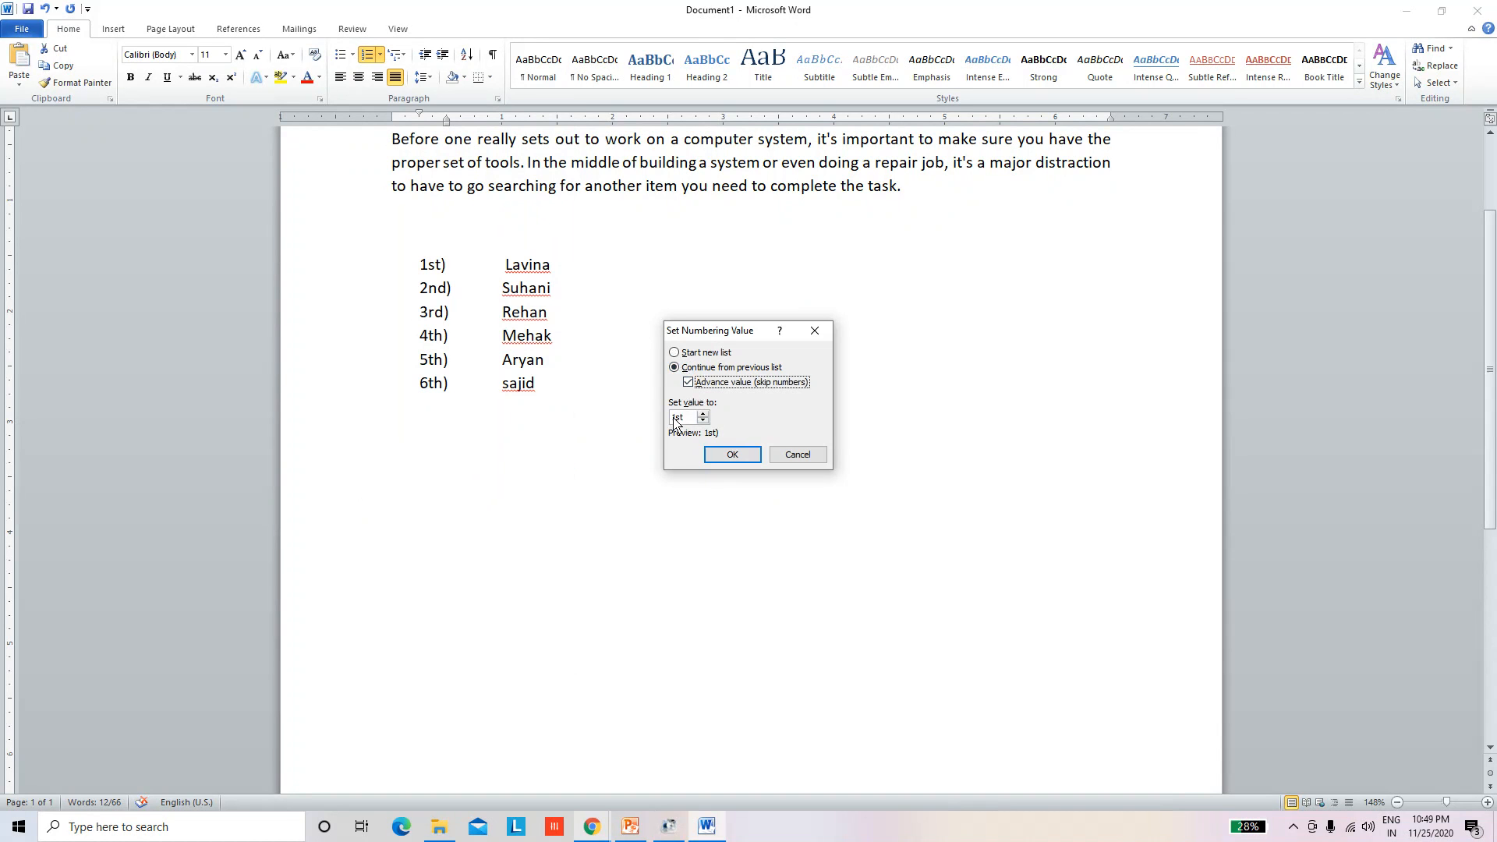
left_click(673, 418)
type("2")
type("0")
type("2")
left_click(733, 460)
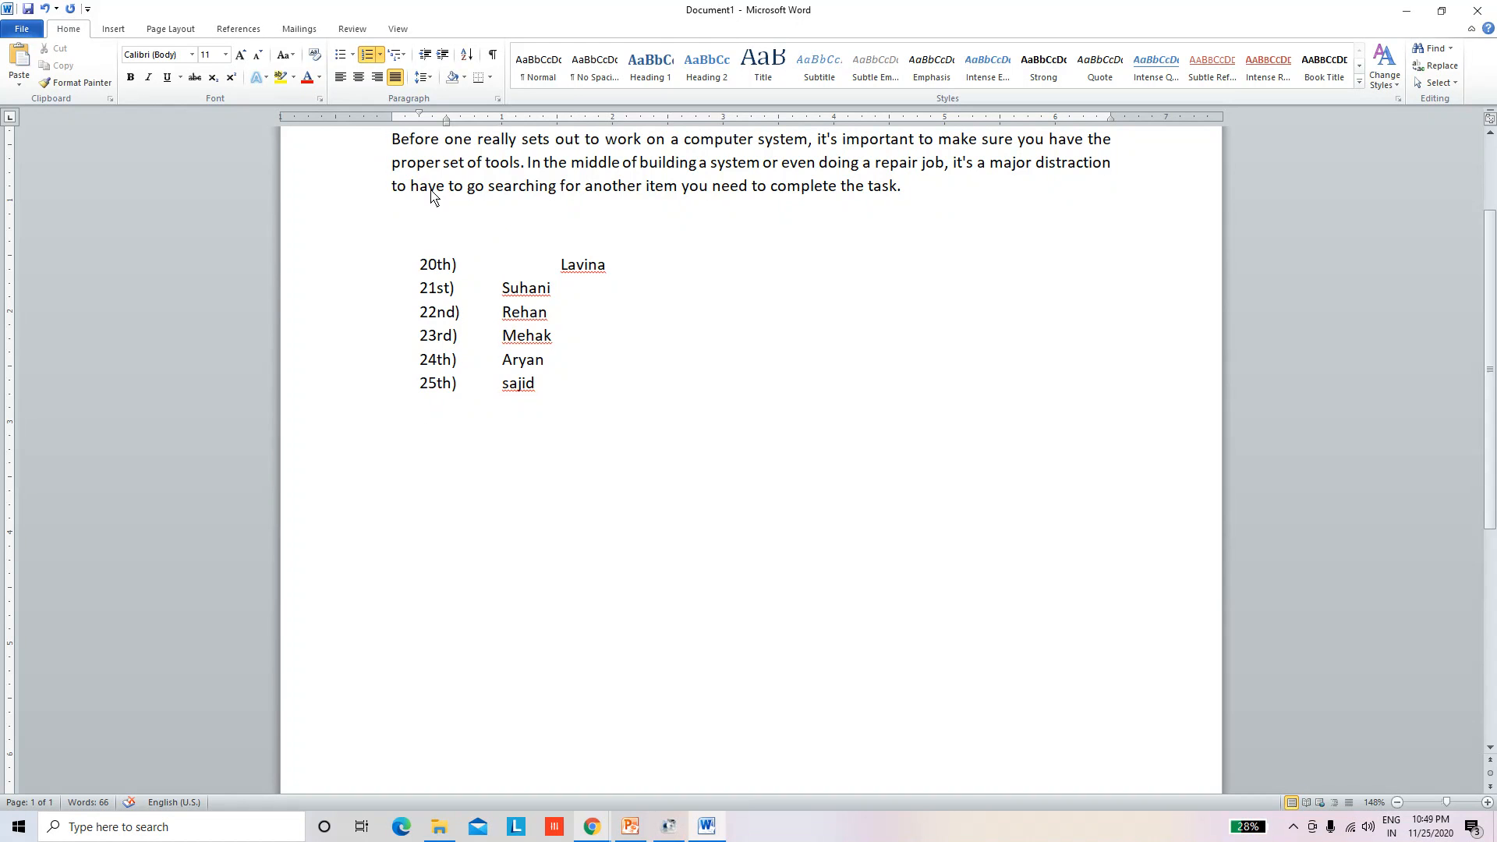
Step: Start a new number format for the name list and set its number font to Bold Italic, size 14
left_click(382, 54)
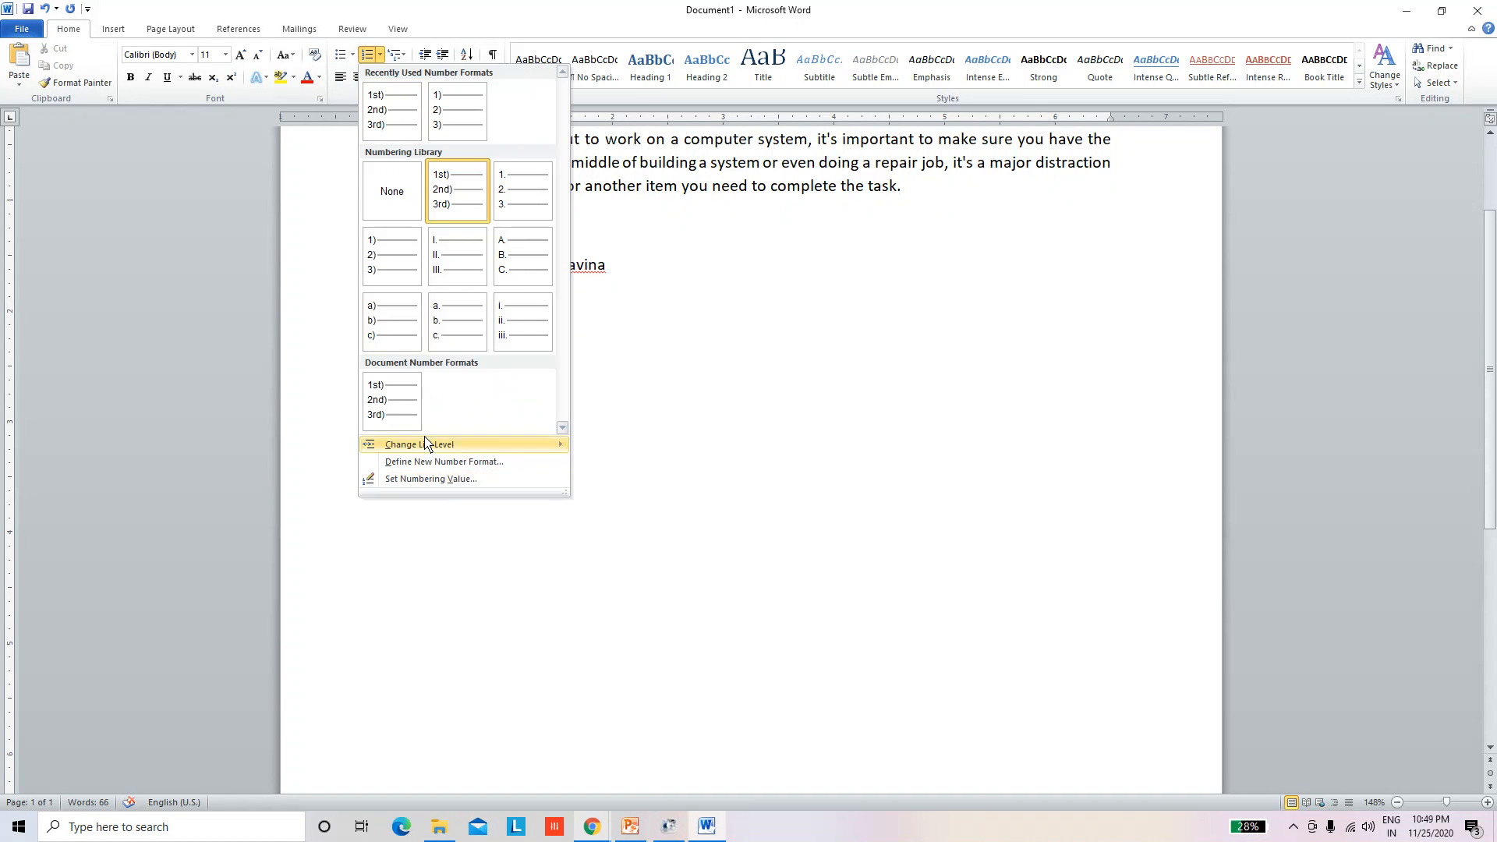
mouse_move(441, 452)
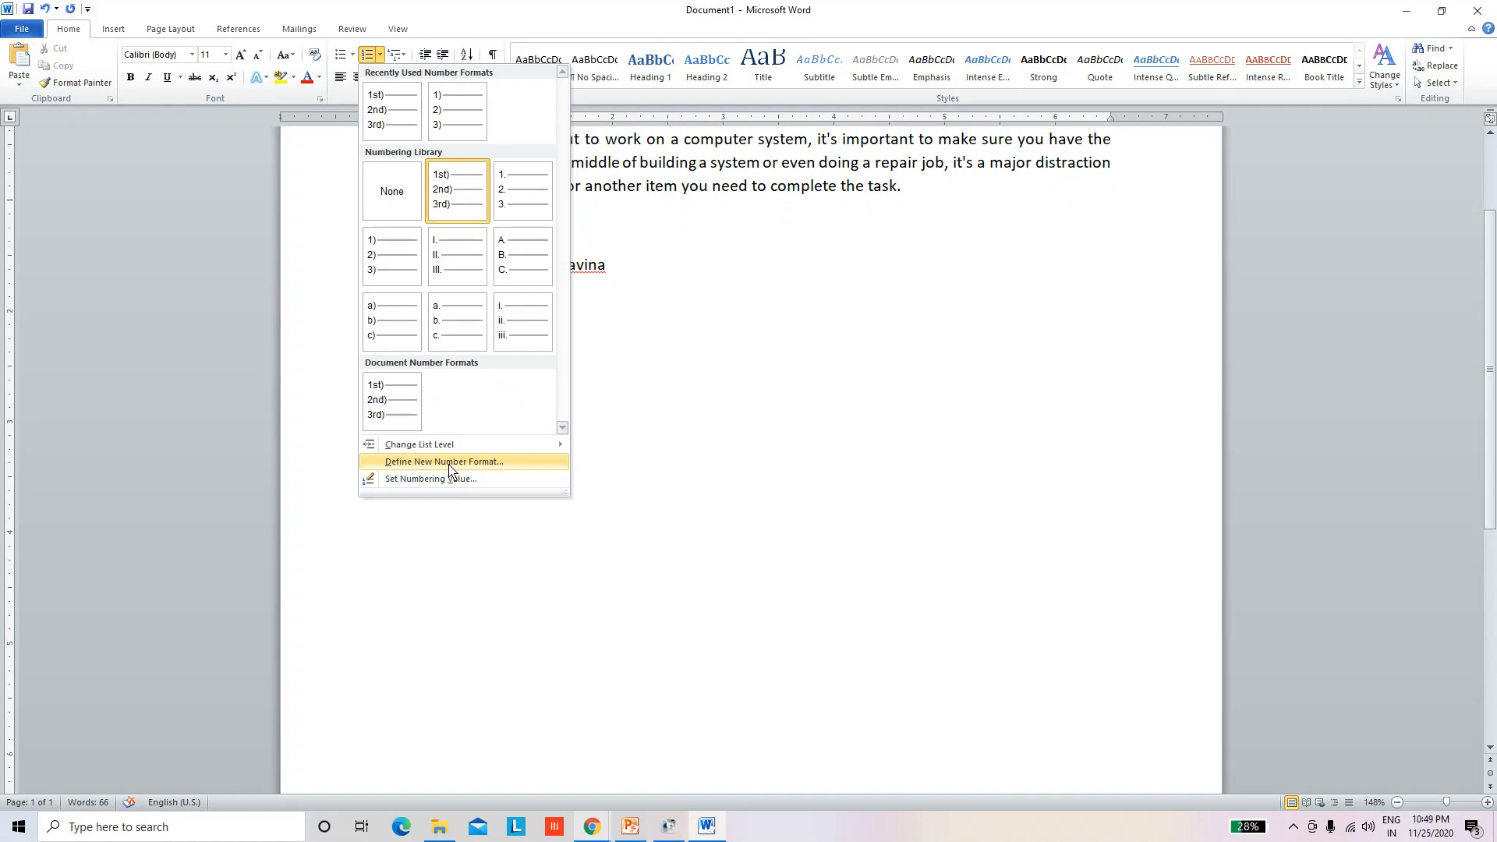
left_click(448, 466)
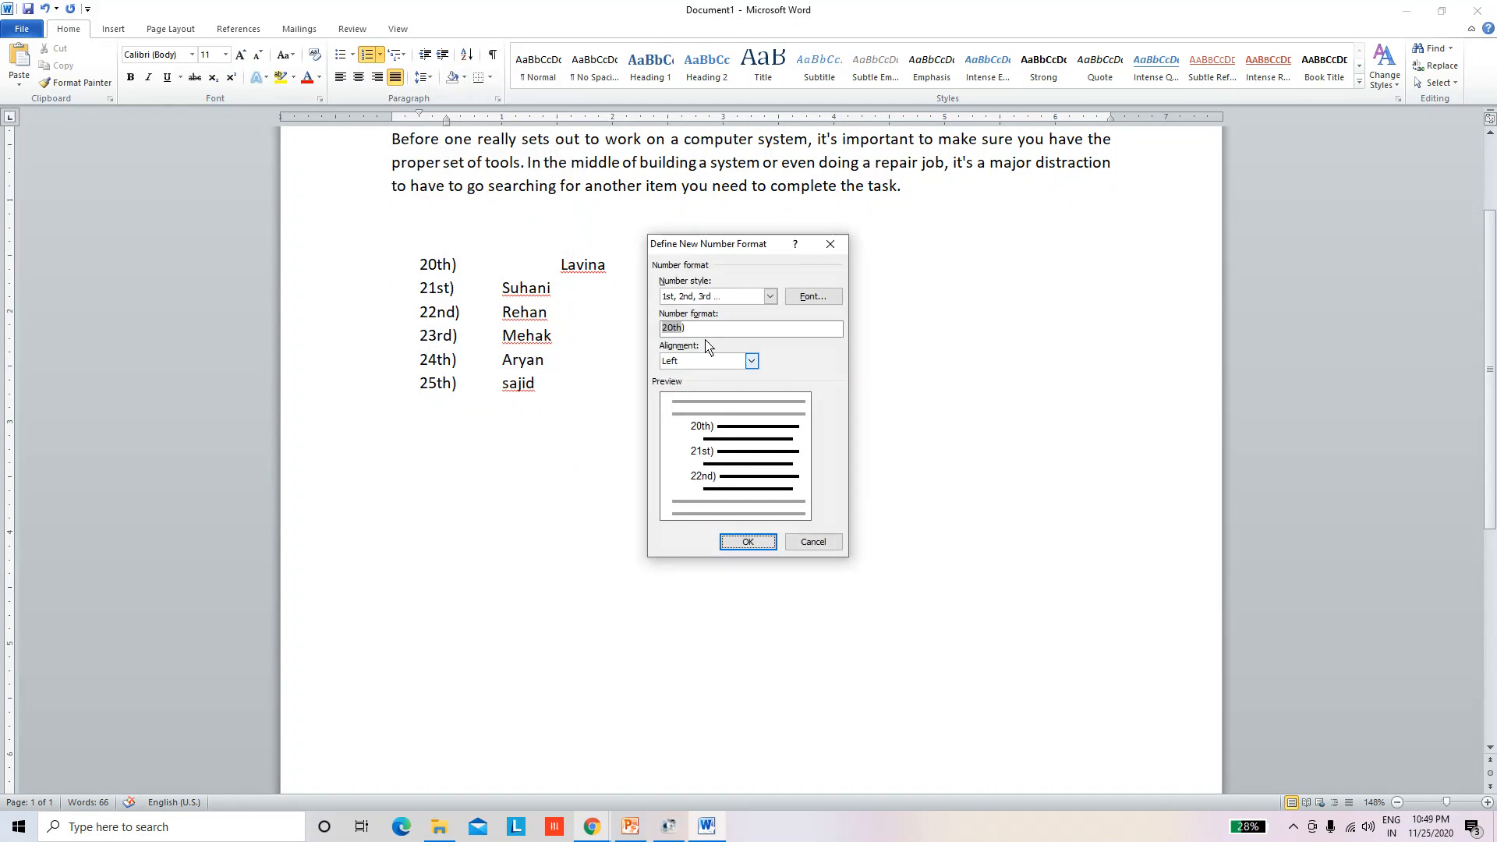
left_click(732, 334)
left_click(811, 297)
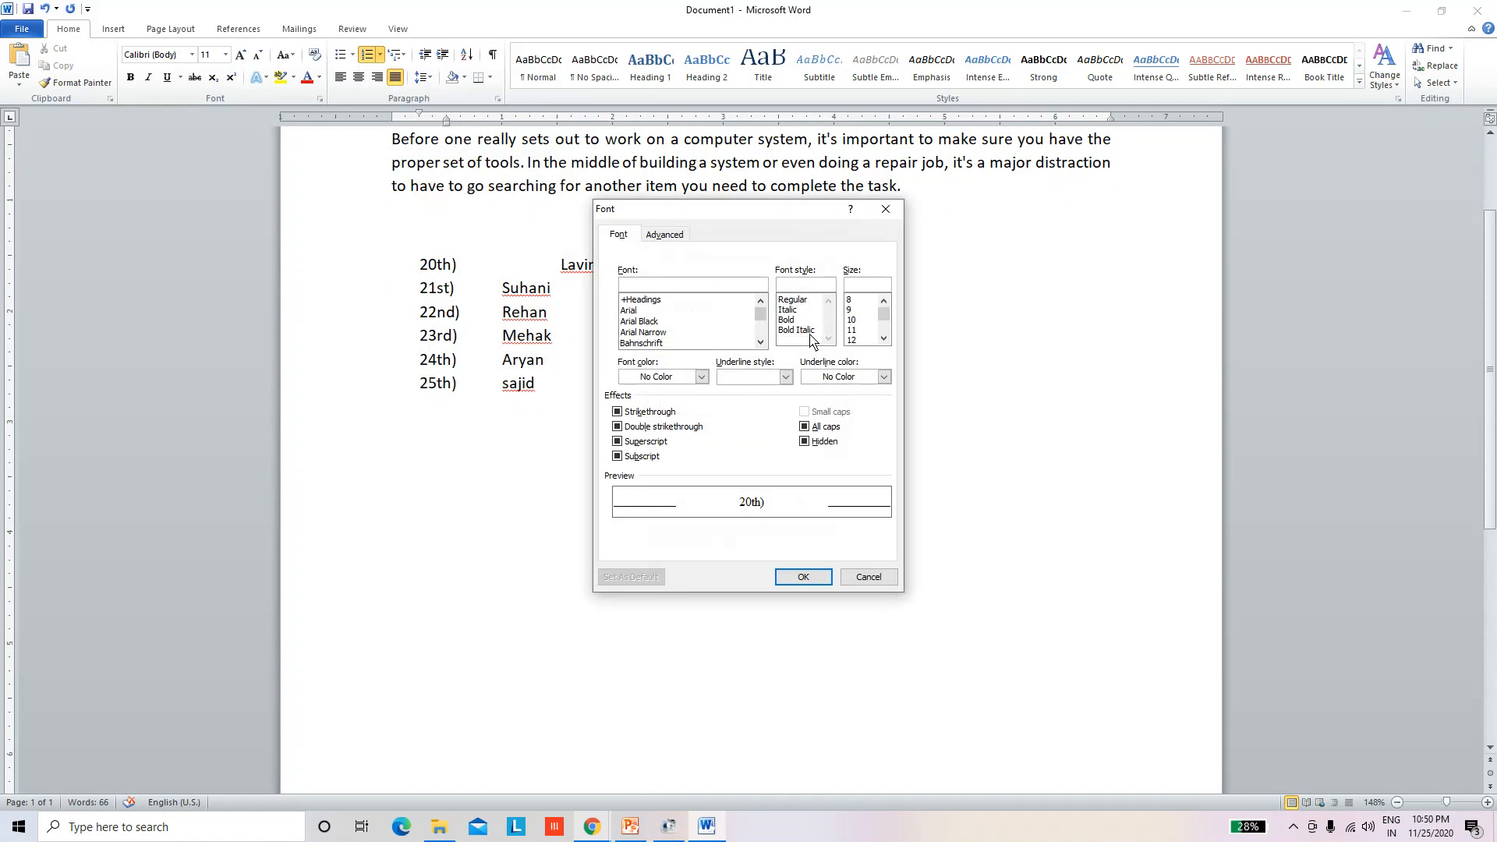
left_click(815, 331)
left_click(858, 340)
left_click(884, 338)
left_click(884, 338)
left_click(860, 330)
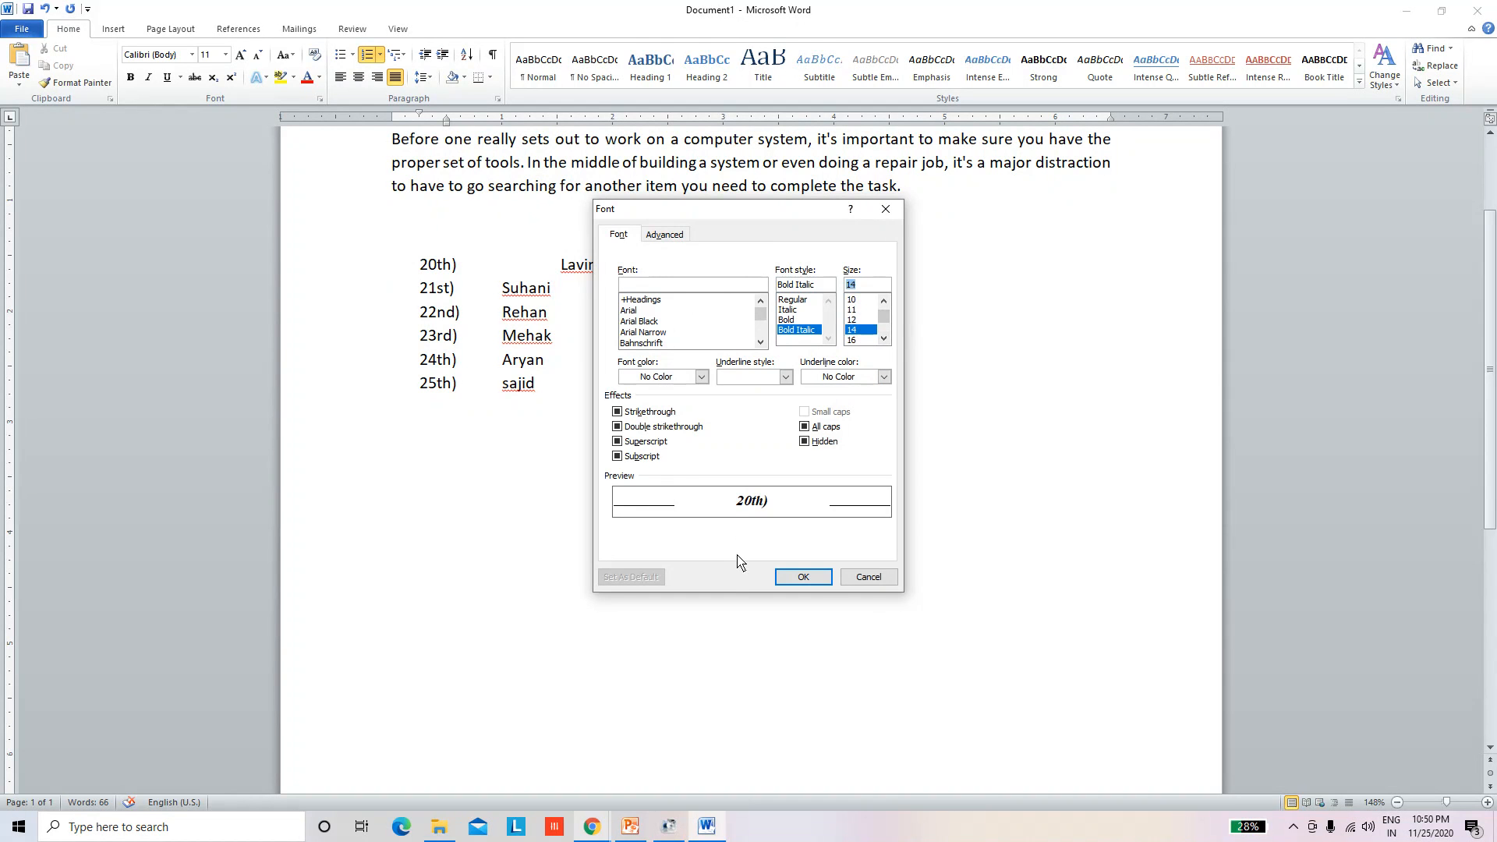
left_click(803, 577)
Step: Apply a number format with the First, Second, Third style, preceded by "Q" and followed by "a", to the name list
left_click_drag(719, 334, 609, 337)
key("BackSpace")
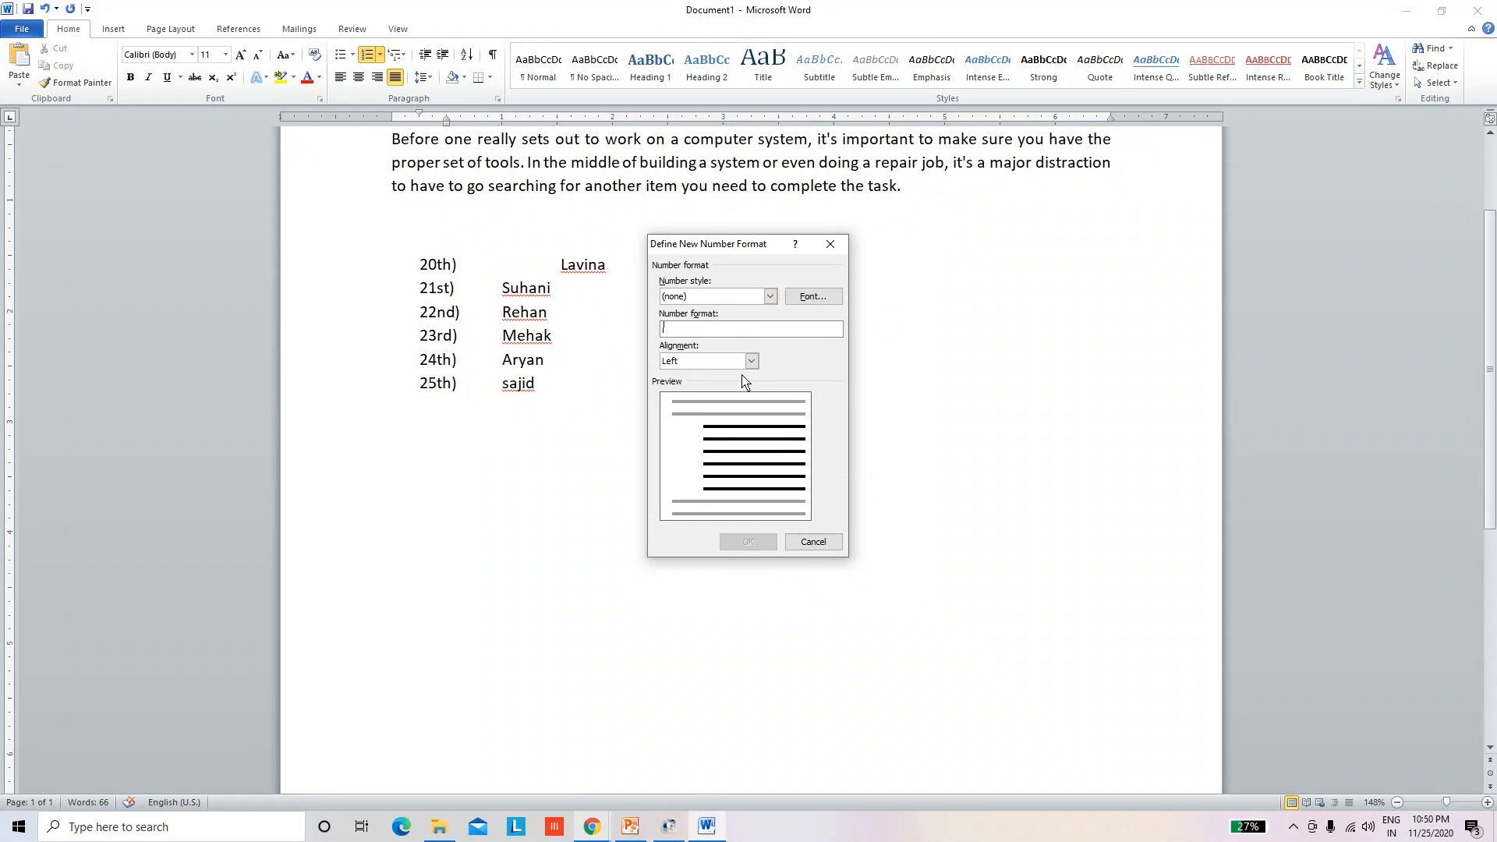
type("2")
key("BackSpace")
key("BackSpace")
left_click(769, 296)
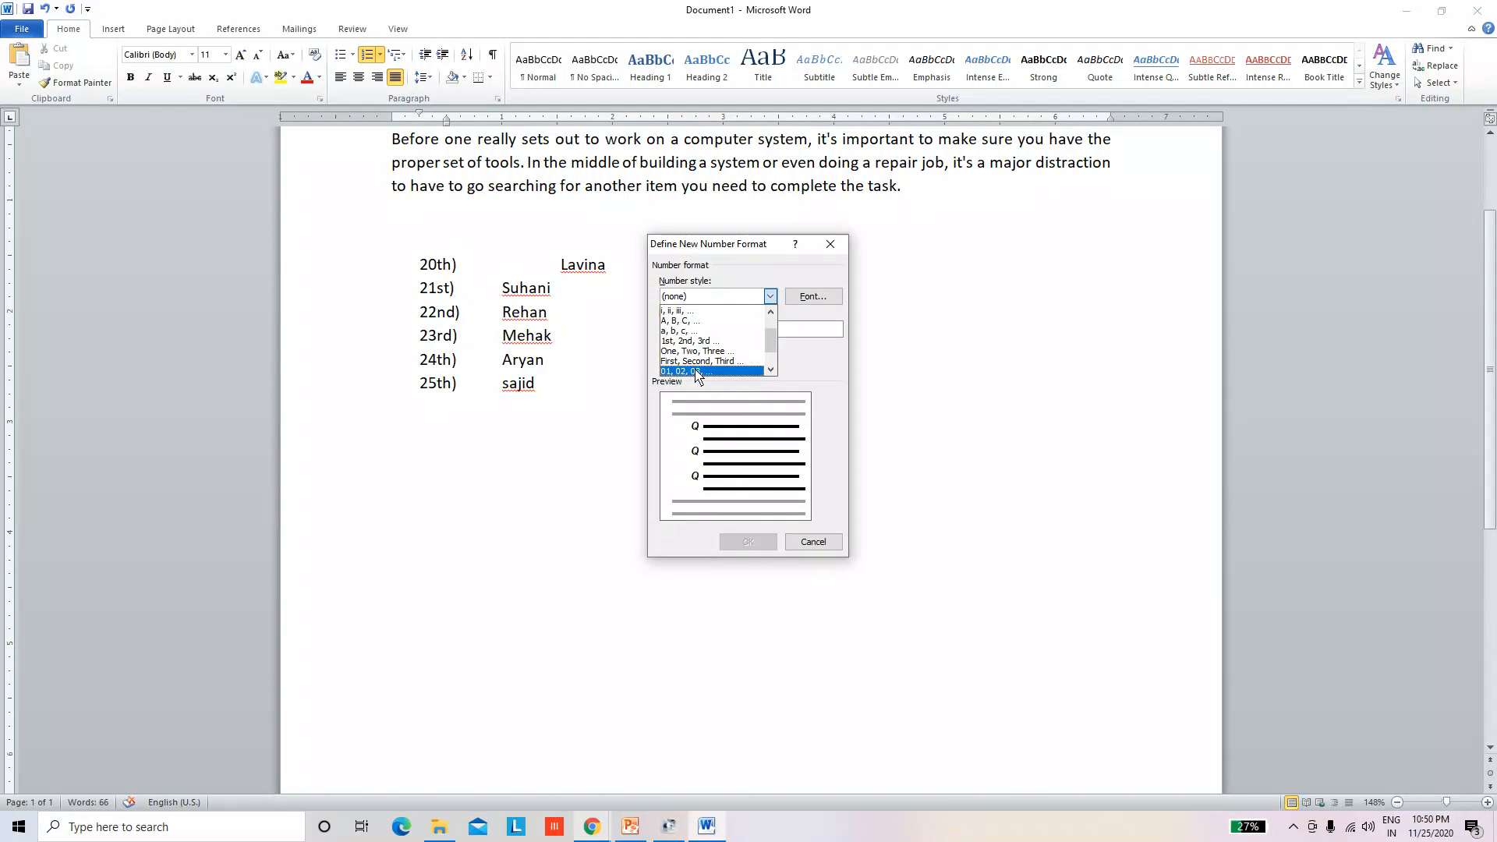
left_click(704, 361)
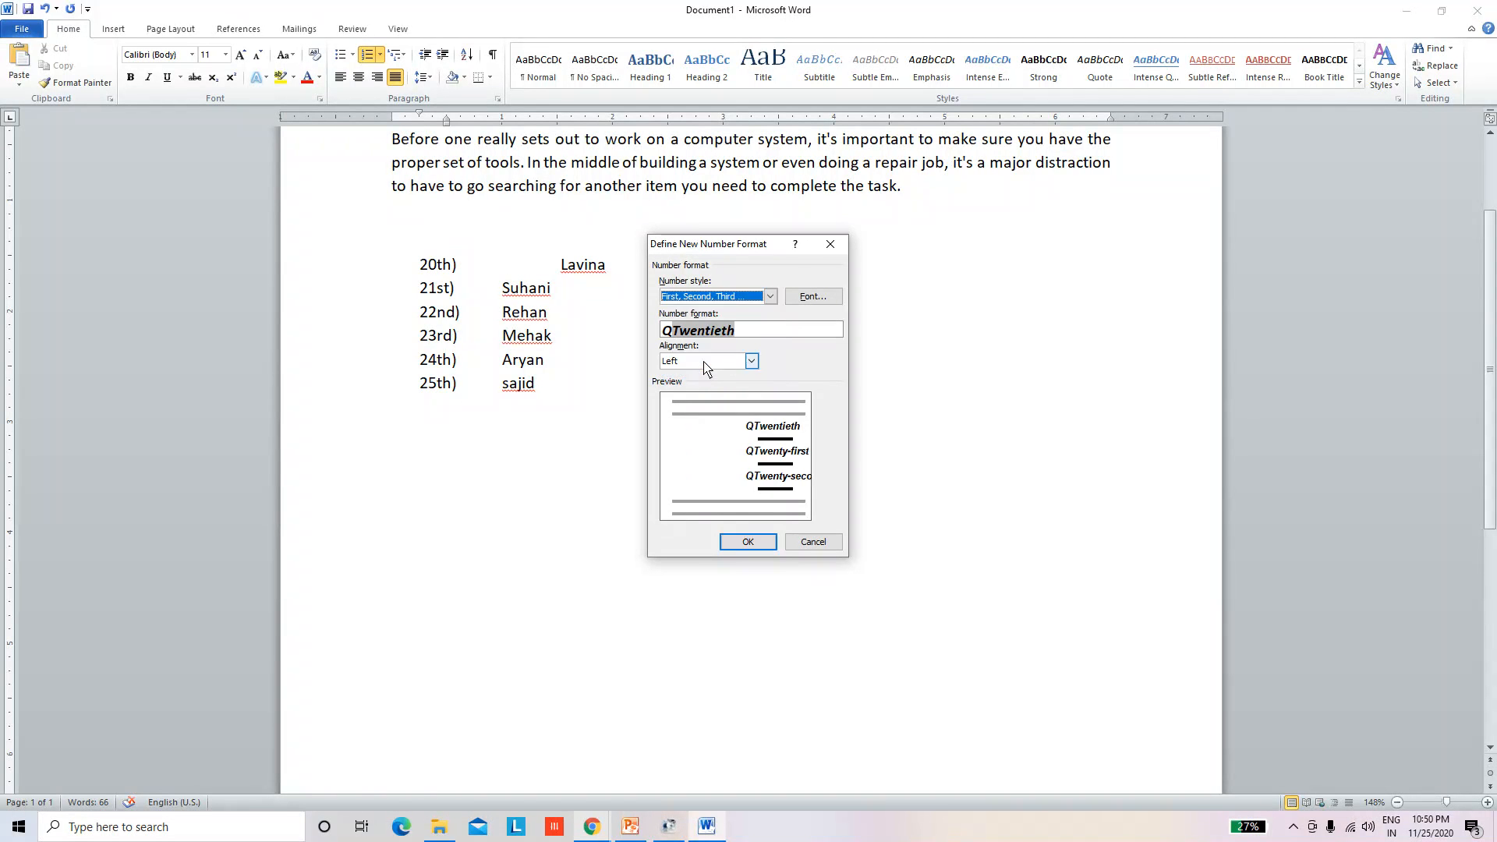
left_click(741, 331)
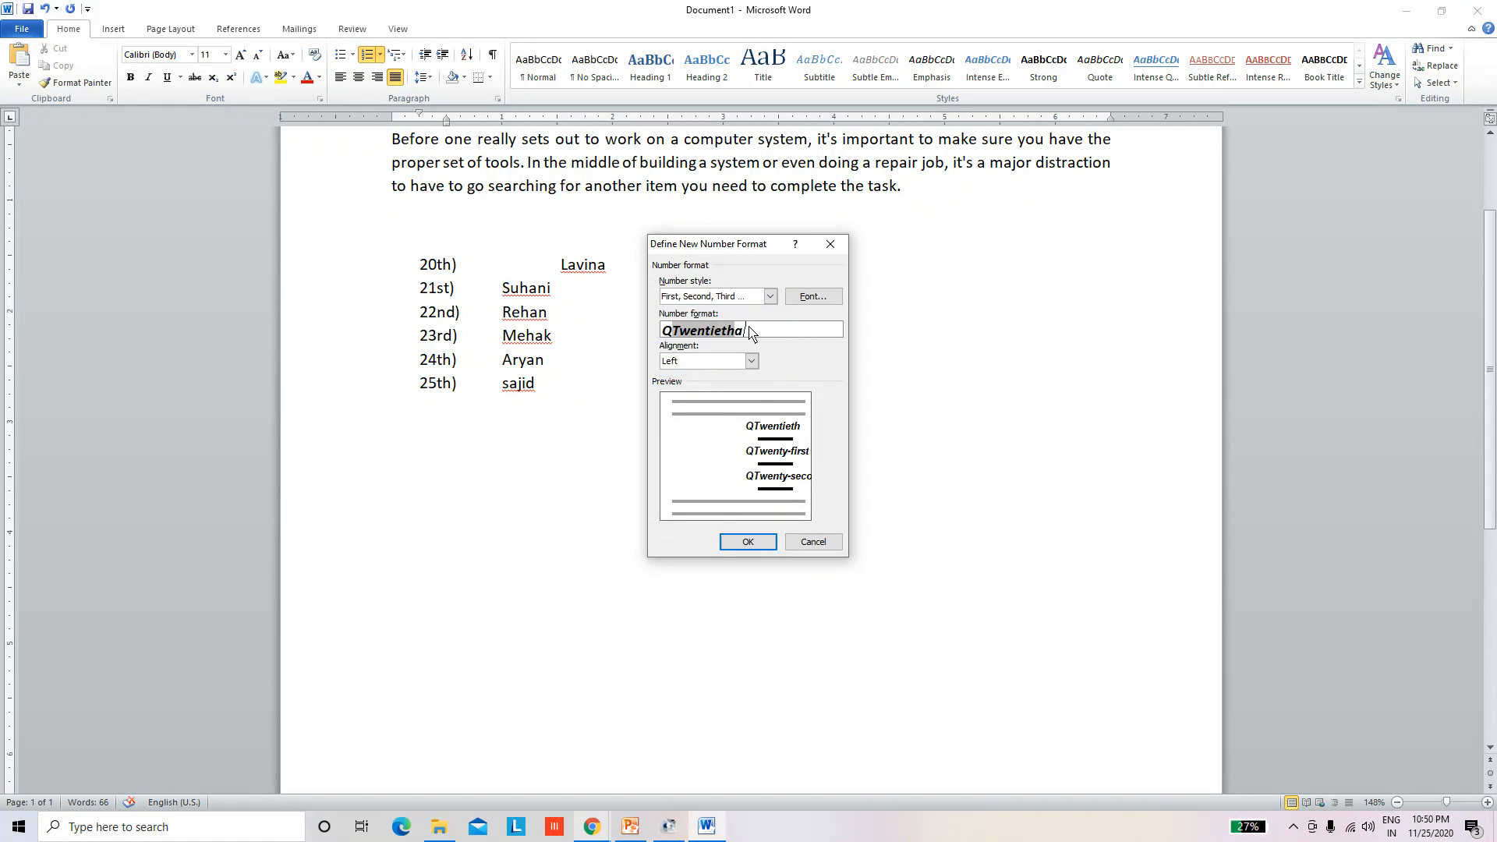
left_click(761, 544)
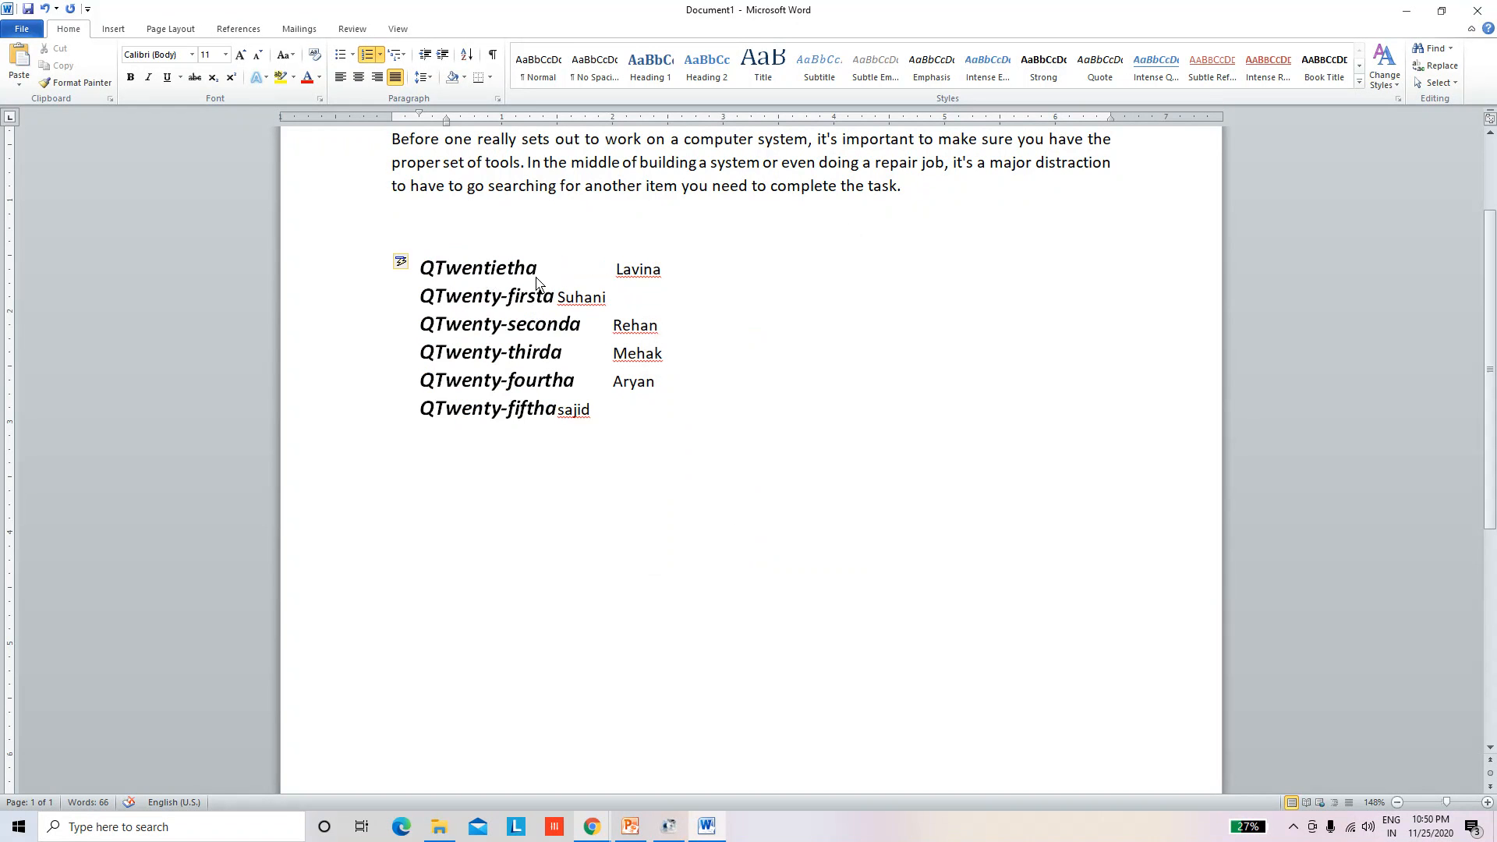
left_click(578, 335)
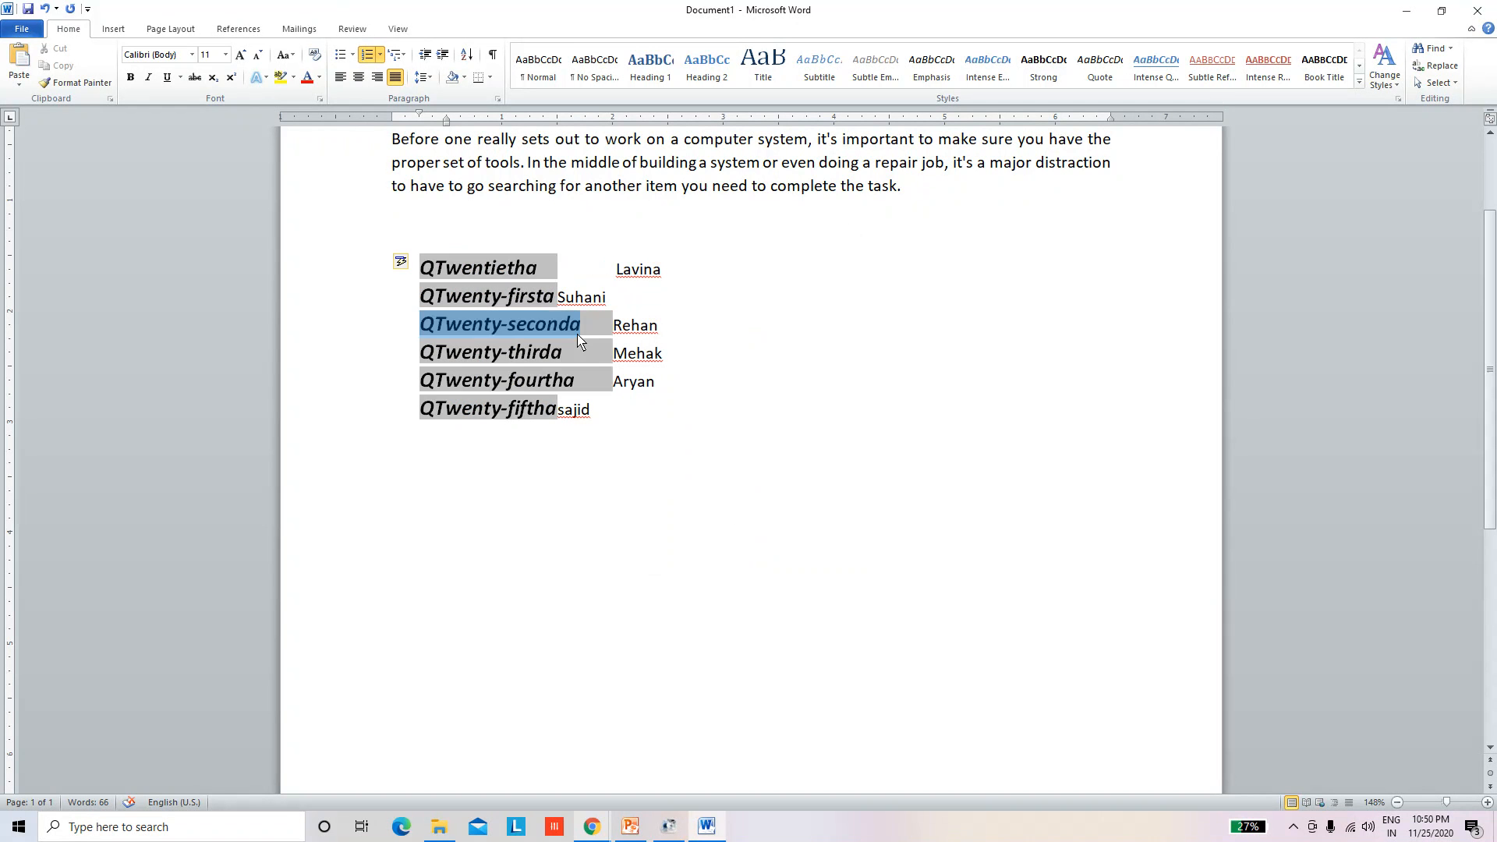
Step: Line up the second and sixth names with the others, capitalise the sixth name, and end the numbered list after it
left_click(495, 277)
left_click(548, 273)
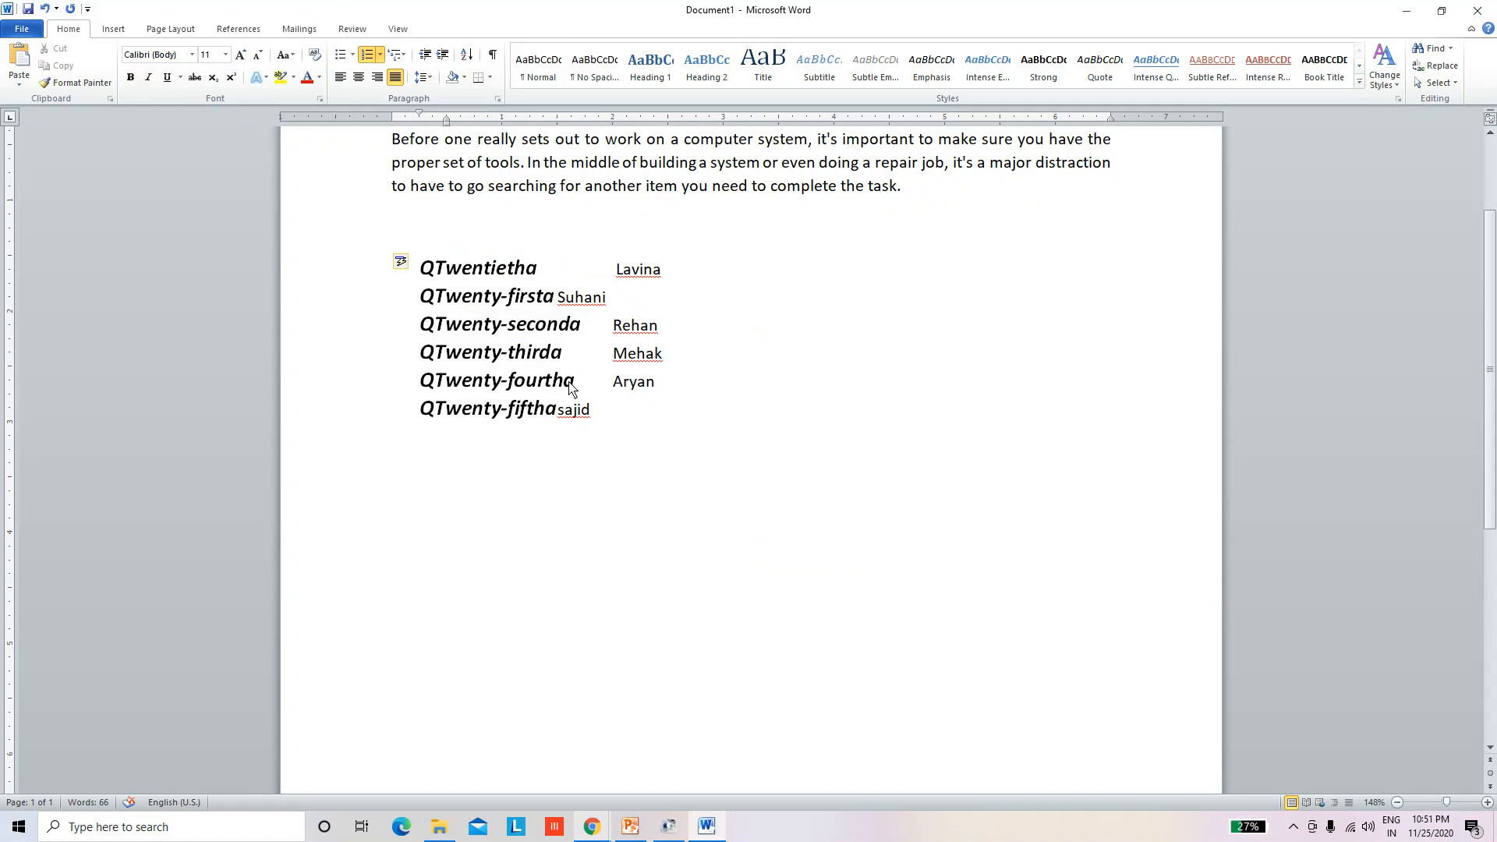
left_click(570, 384)
left_click(563, 427)
left_click_drag(653, 355, 661, 344)
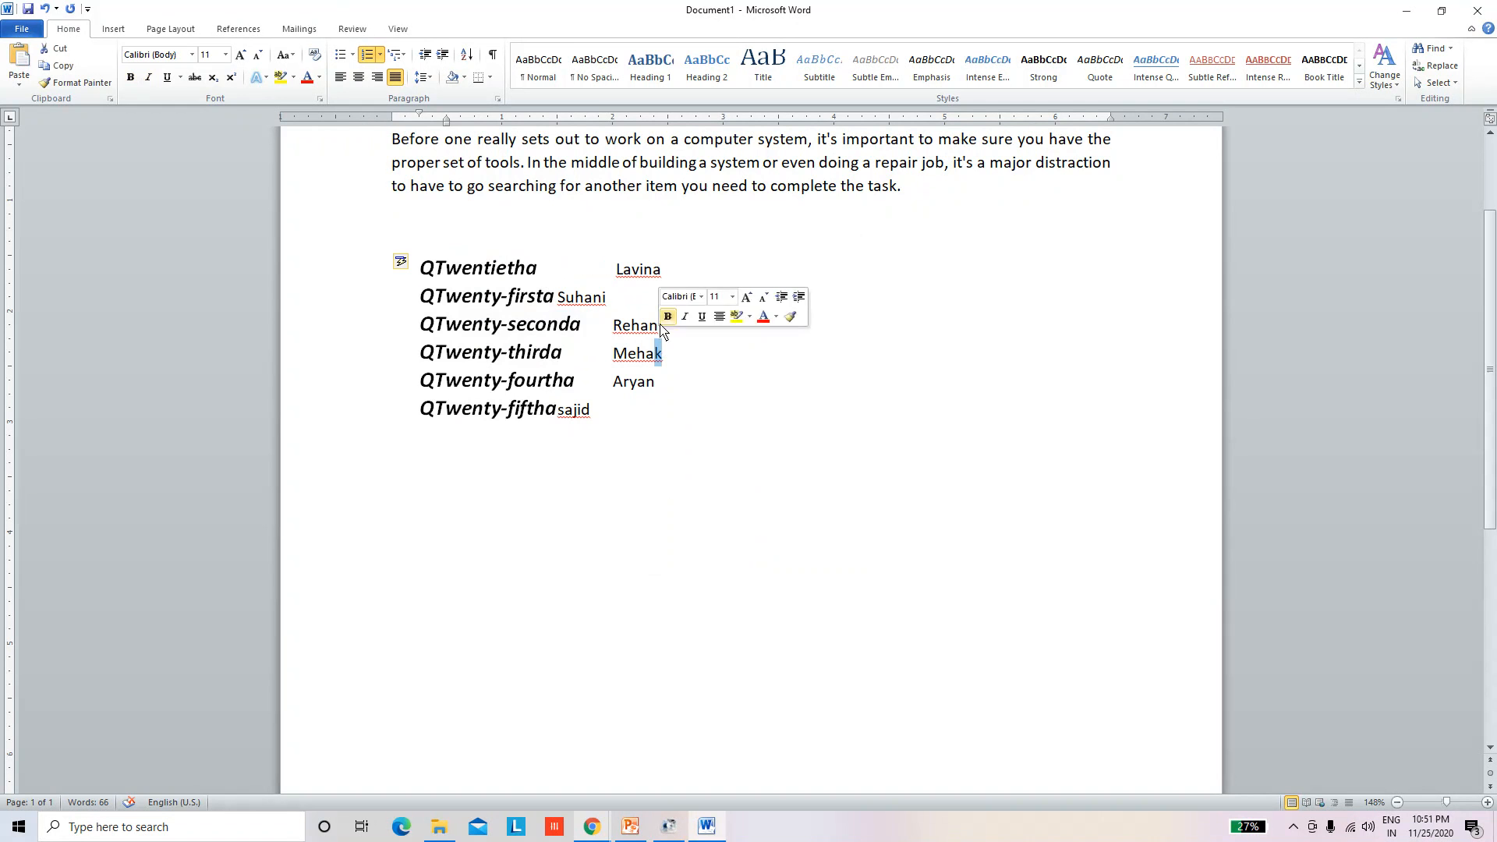
left_click(556, 305)
left_click(559, 304)
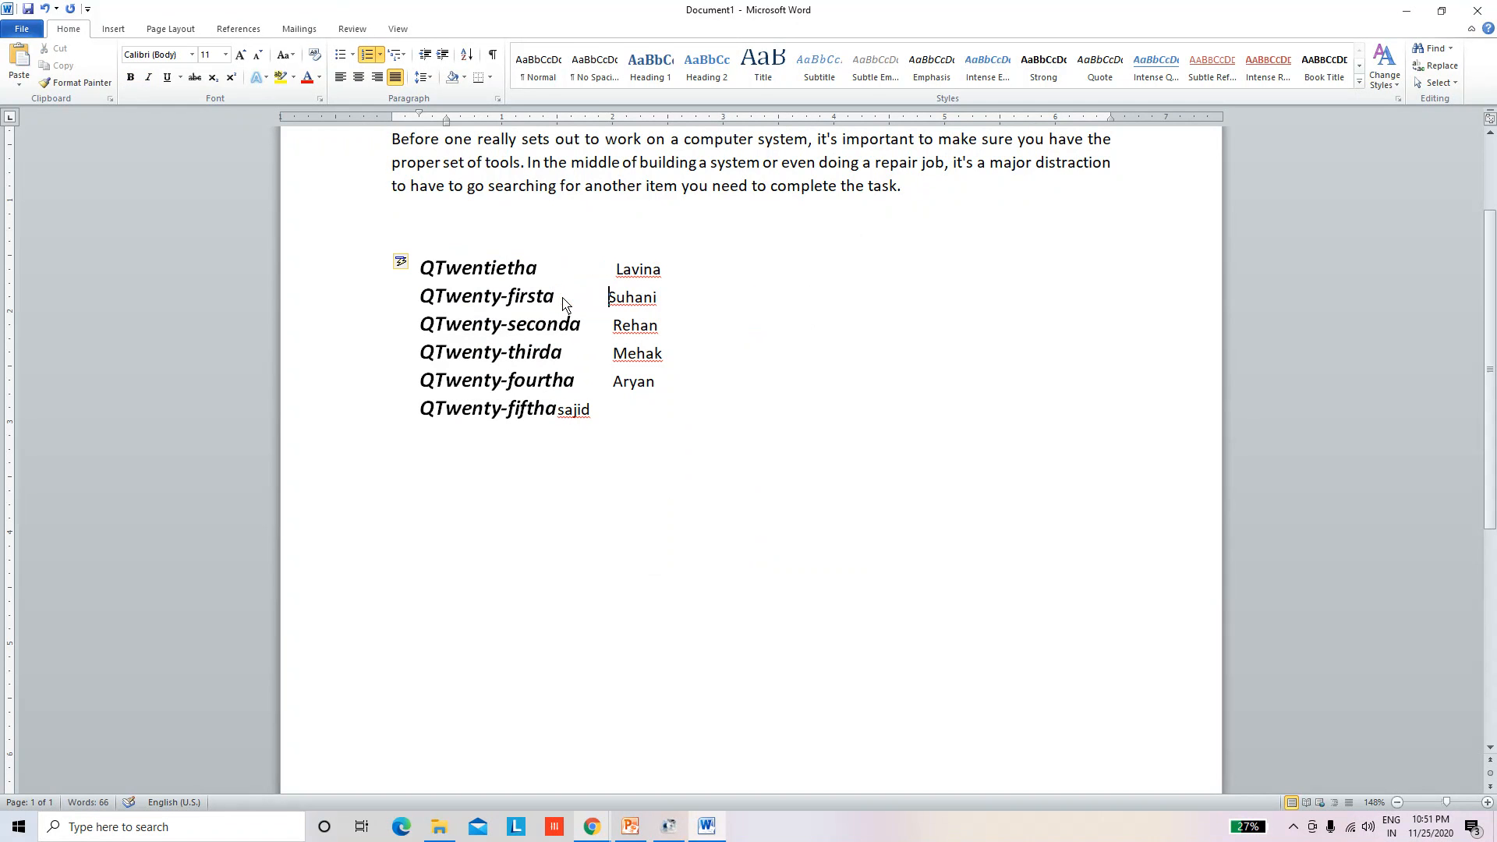
left_click(560, 411)
left_click(614, 382)
key("Return")
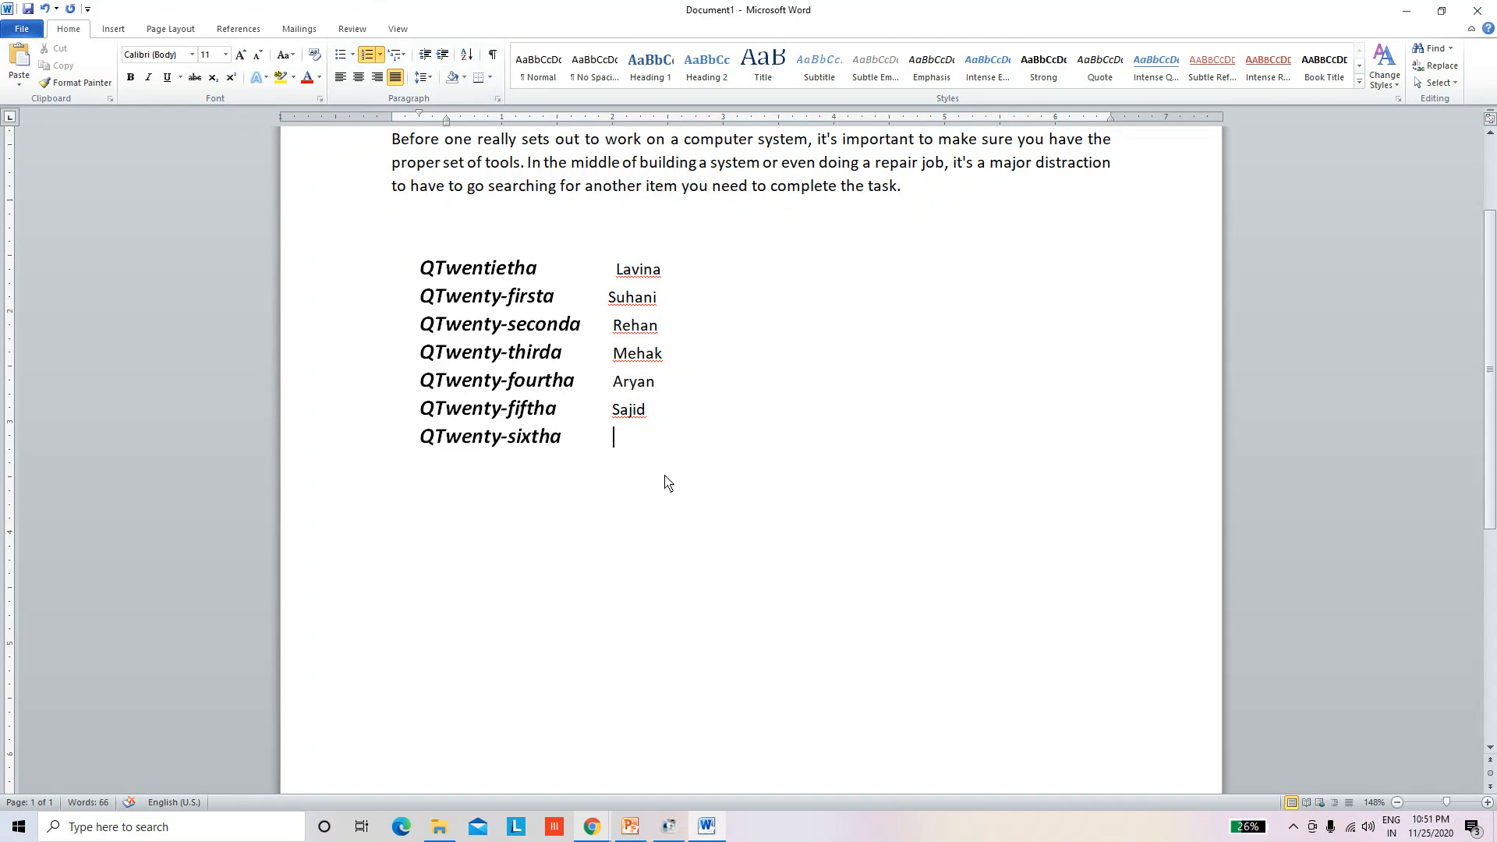
key("Return")
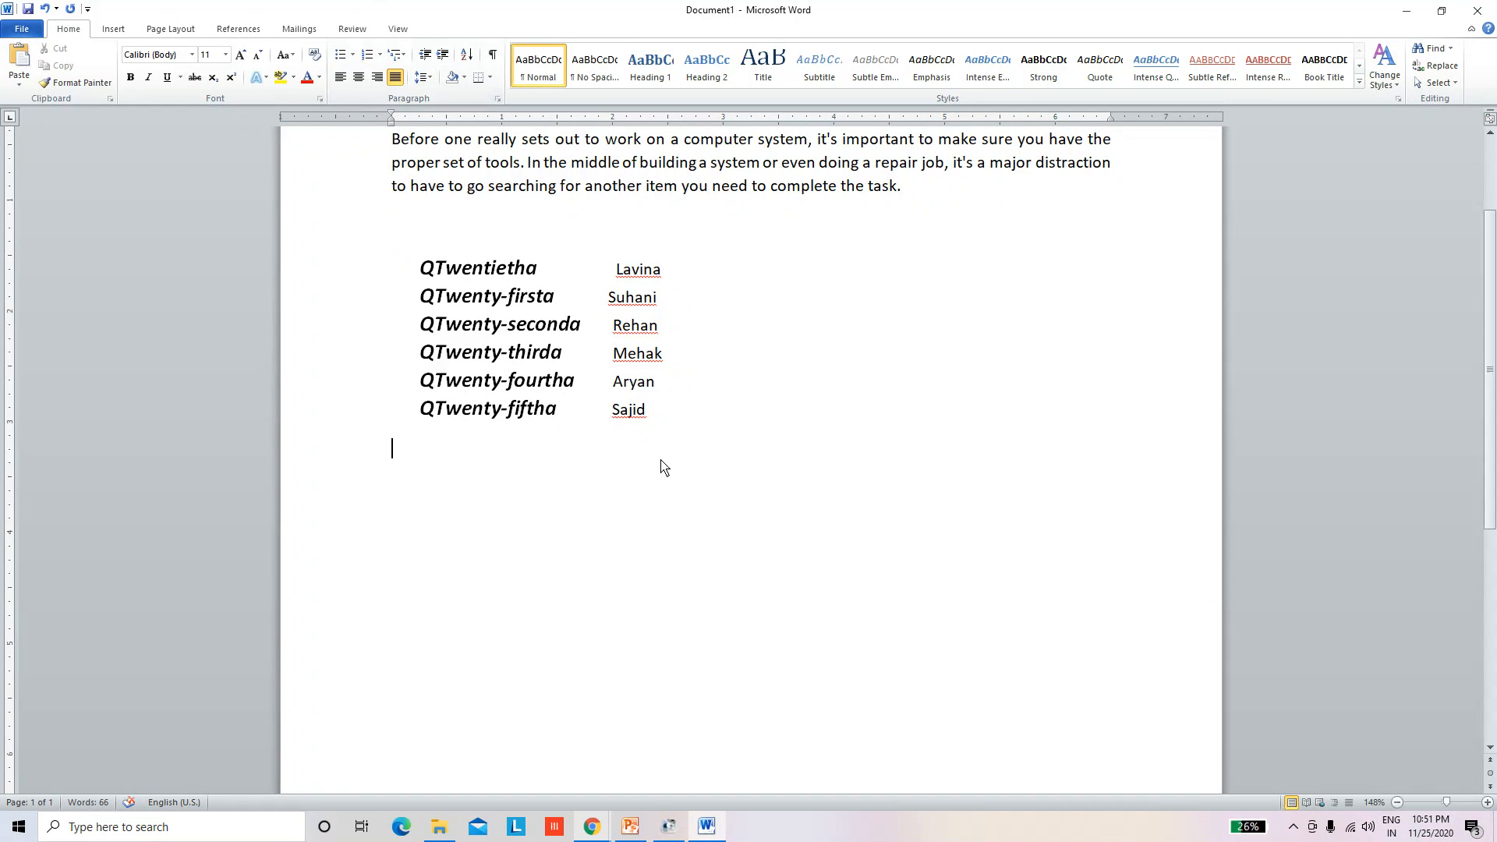
Step: Undo the name list's numbering and edits back to the plain, unnumbered list of five names
key("ctrl+z")
key("ctrl+z")
key("ctrl+z")
key("ctrl+z")
key("ctrl+z")
key("ctrl+z")
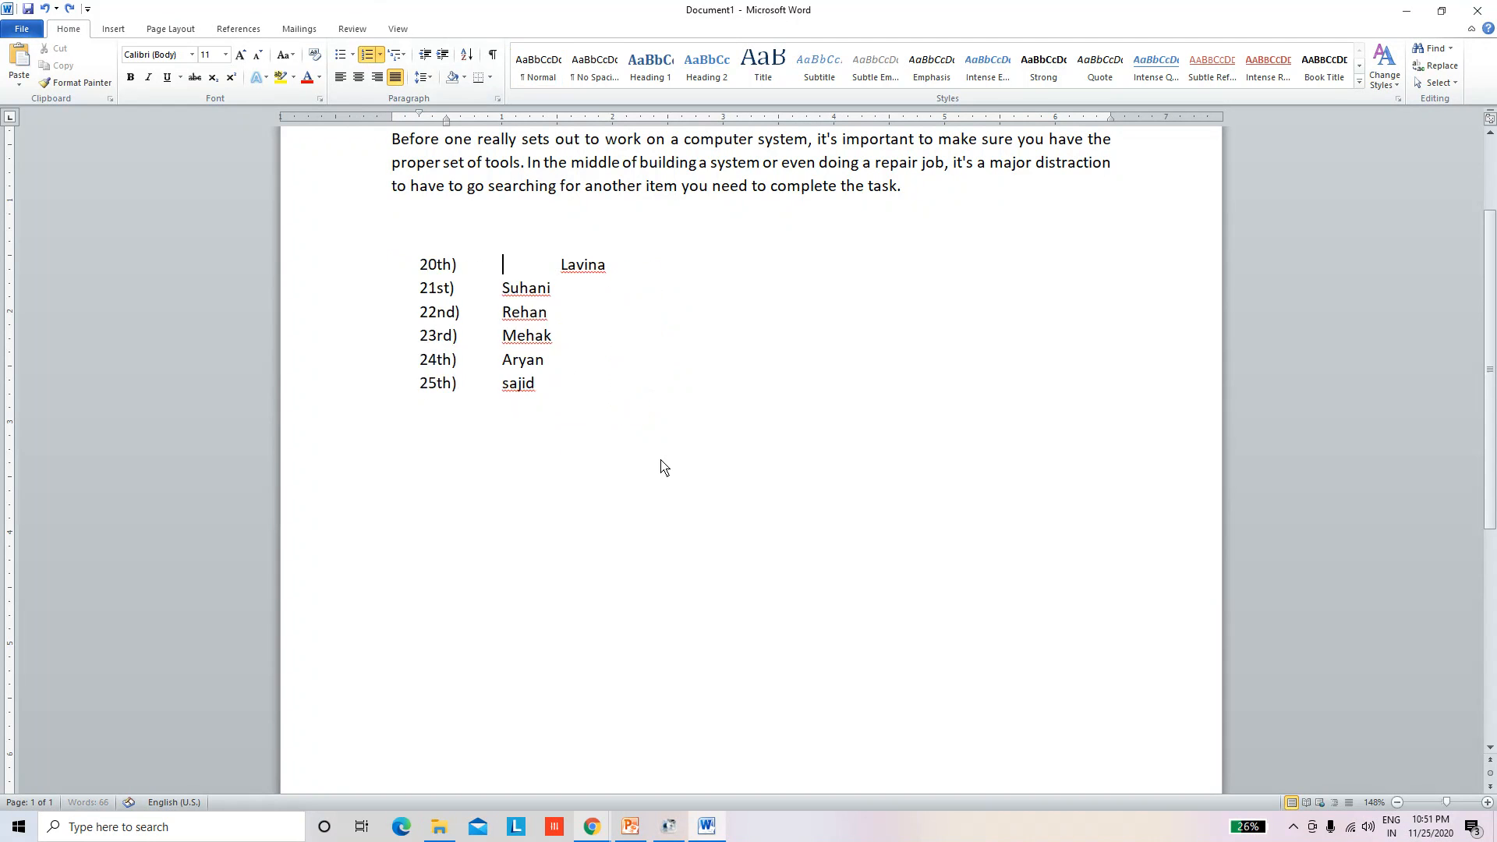
key("ctrl+z")
key("ctrl+z")
key("ctrl+z")
key("ctrl+z")
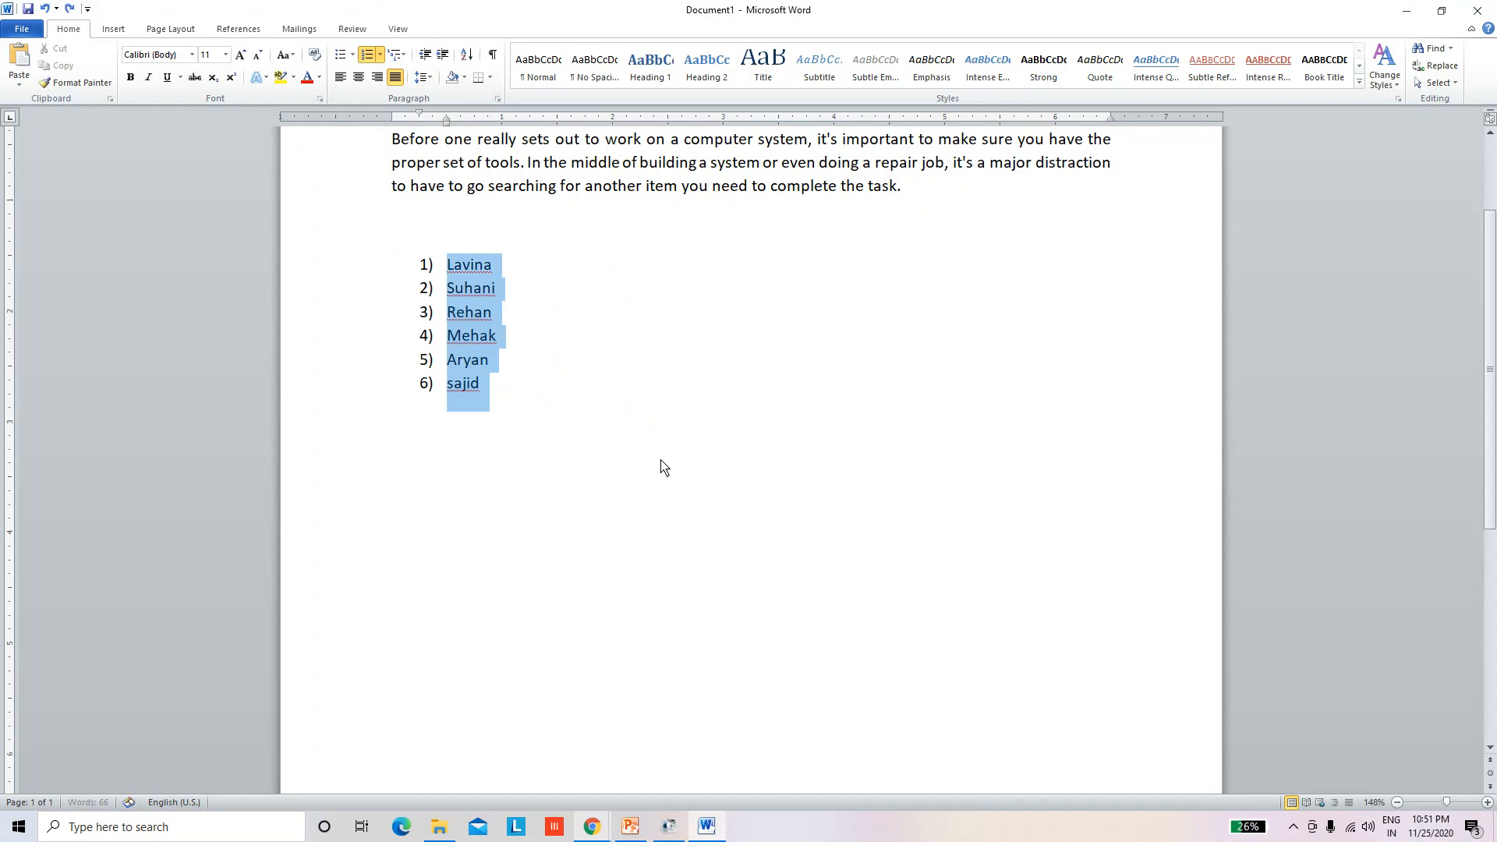
key("ctrl+z")
key("ctrl+z")
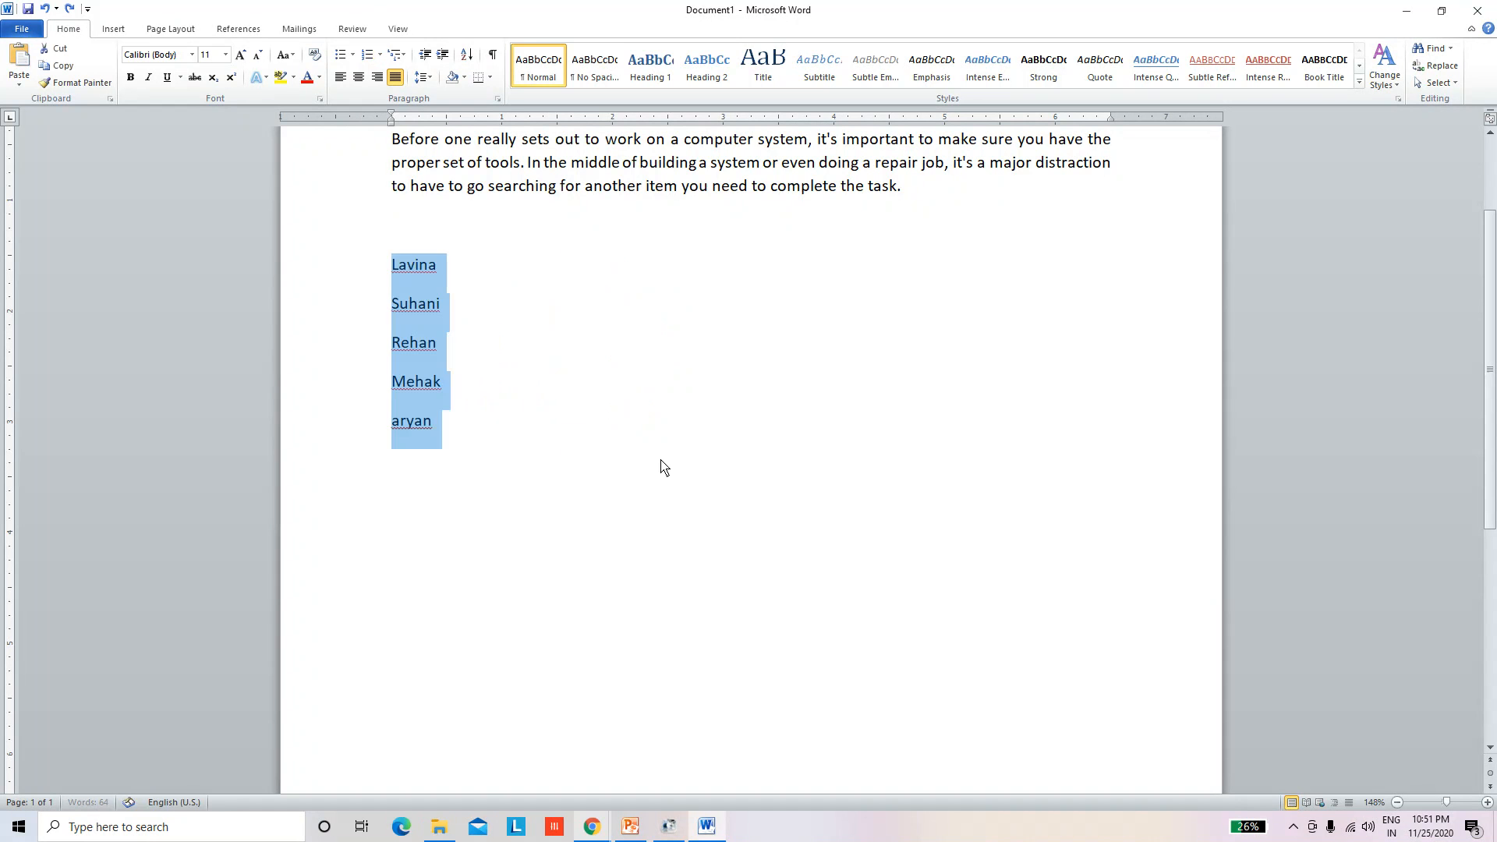
Step: Apply the default 1., 2., 3. numbering to the five names
left_click_drag(392, 265, 461, 420)
left_click(366, 55)
left_click(509, 422)
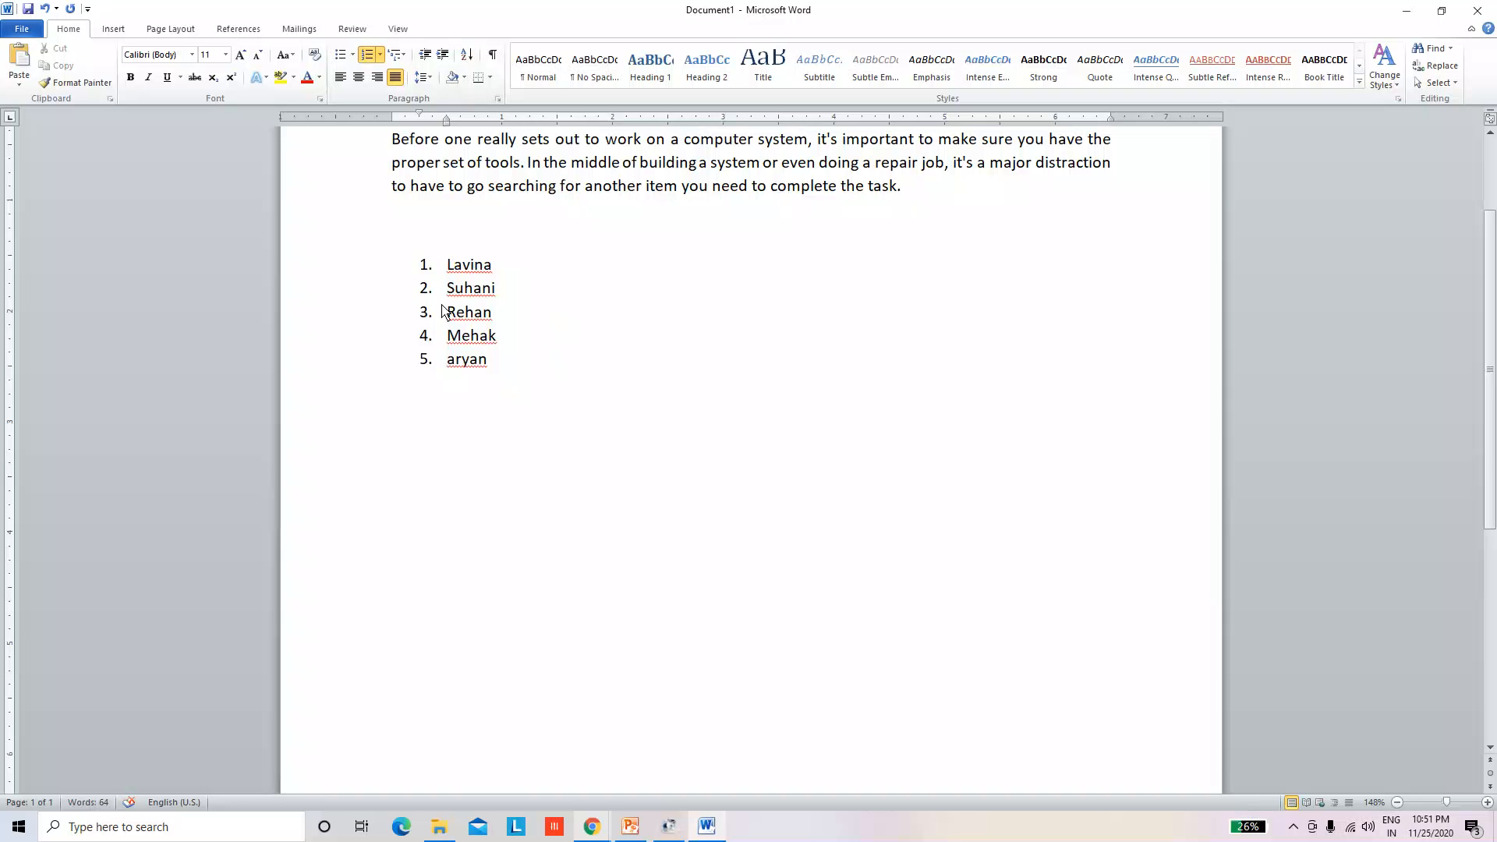
Step: Apply the 1., 1.1., 1.1.1. multilevel list style to only the second name
left_click_drag(507, 302, 442, 300)
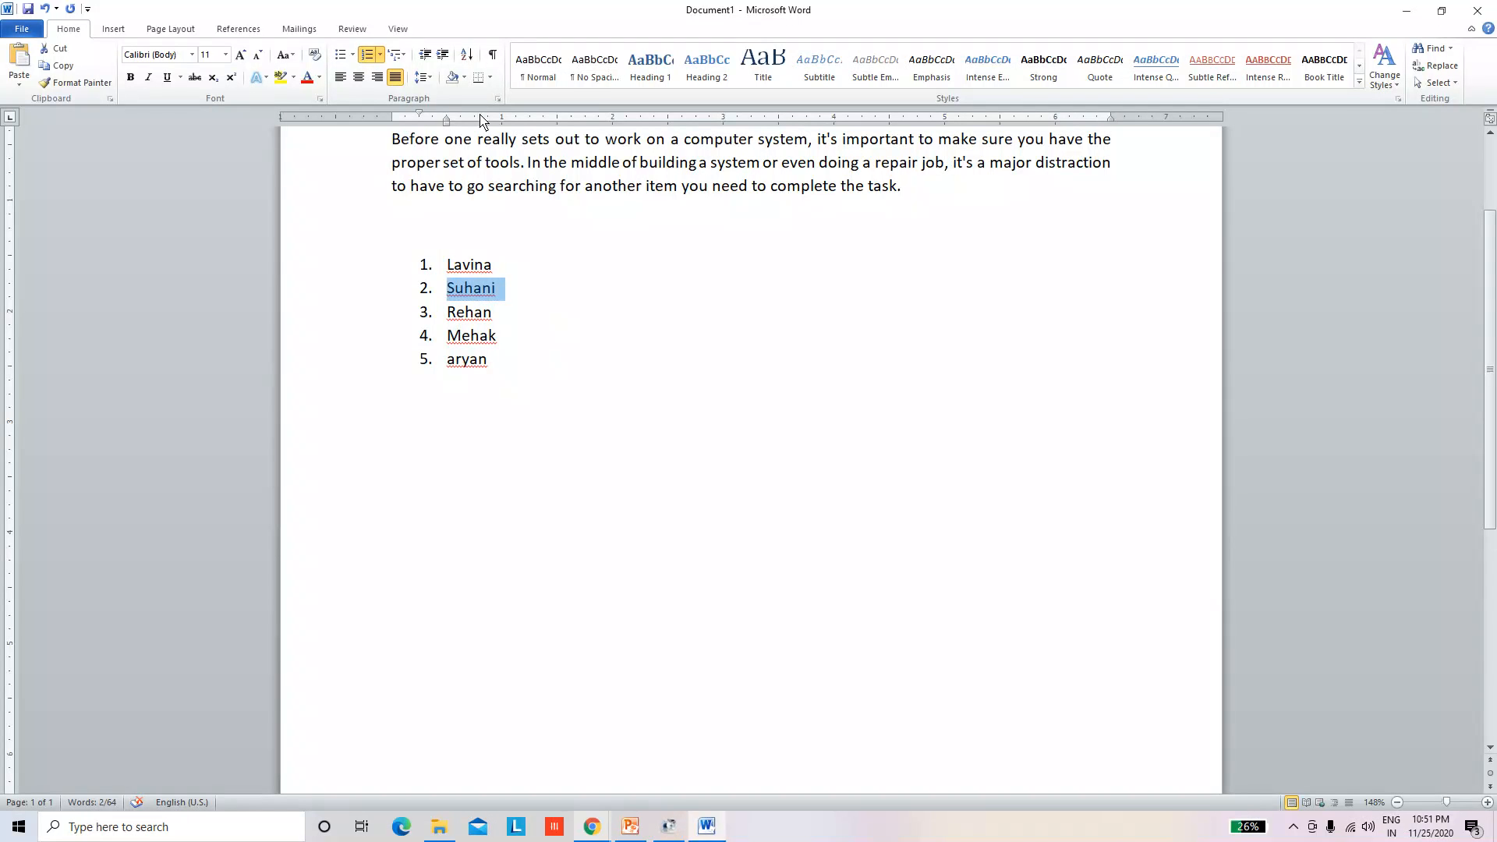
left_click(398, 55)
mouse_move(489, 218)
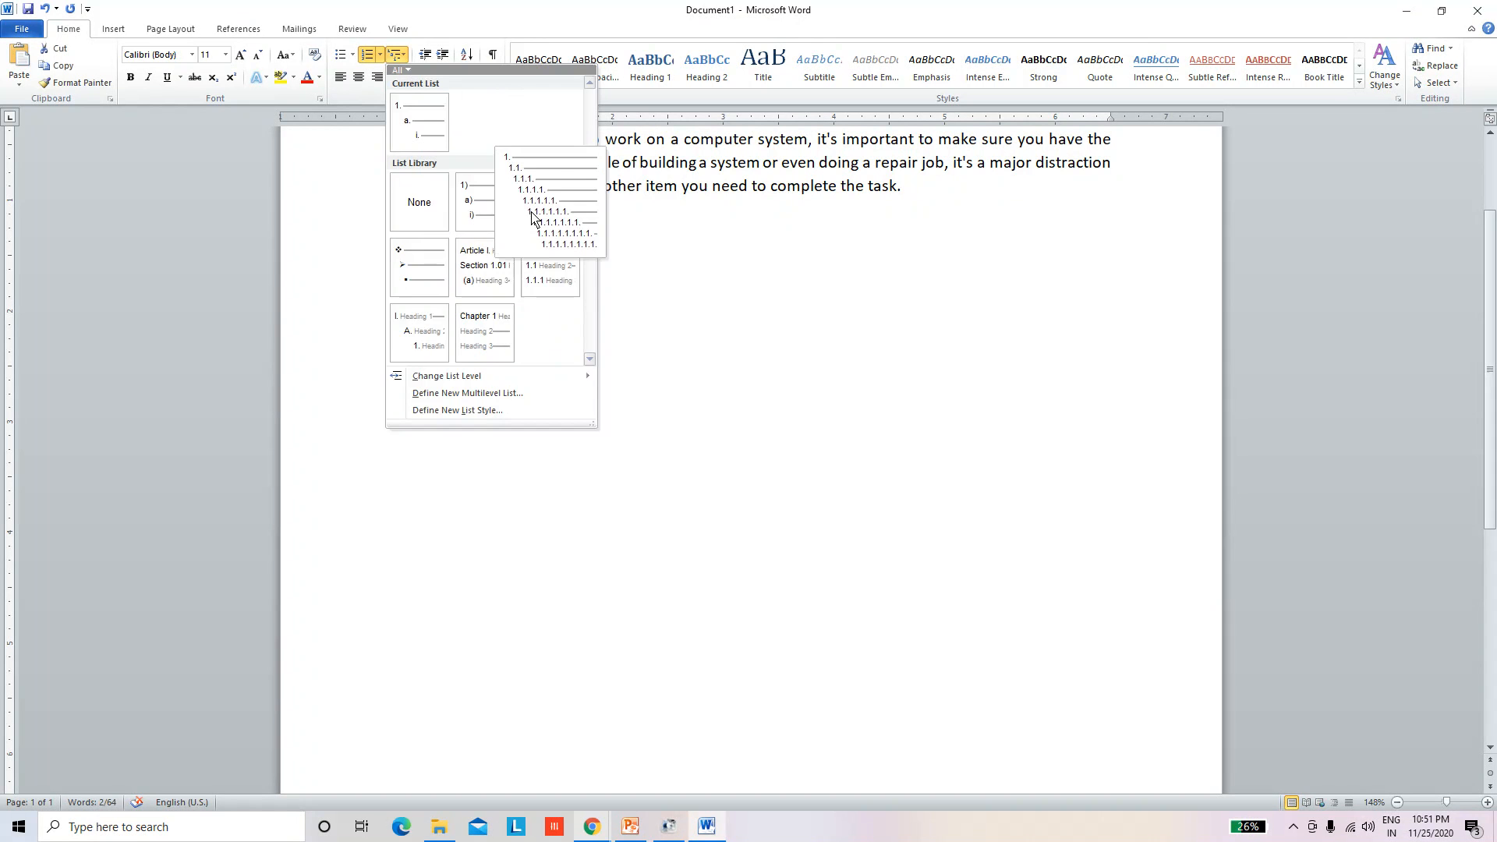
left_click(532, 221)
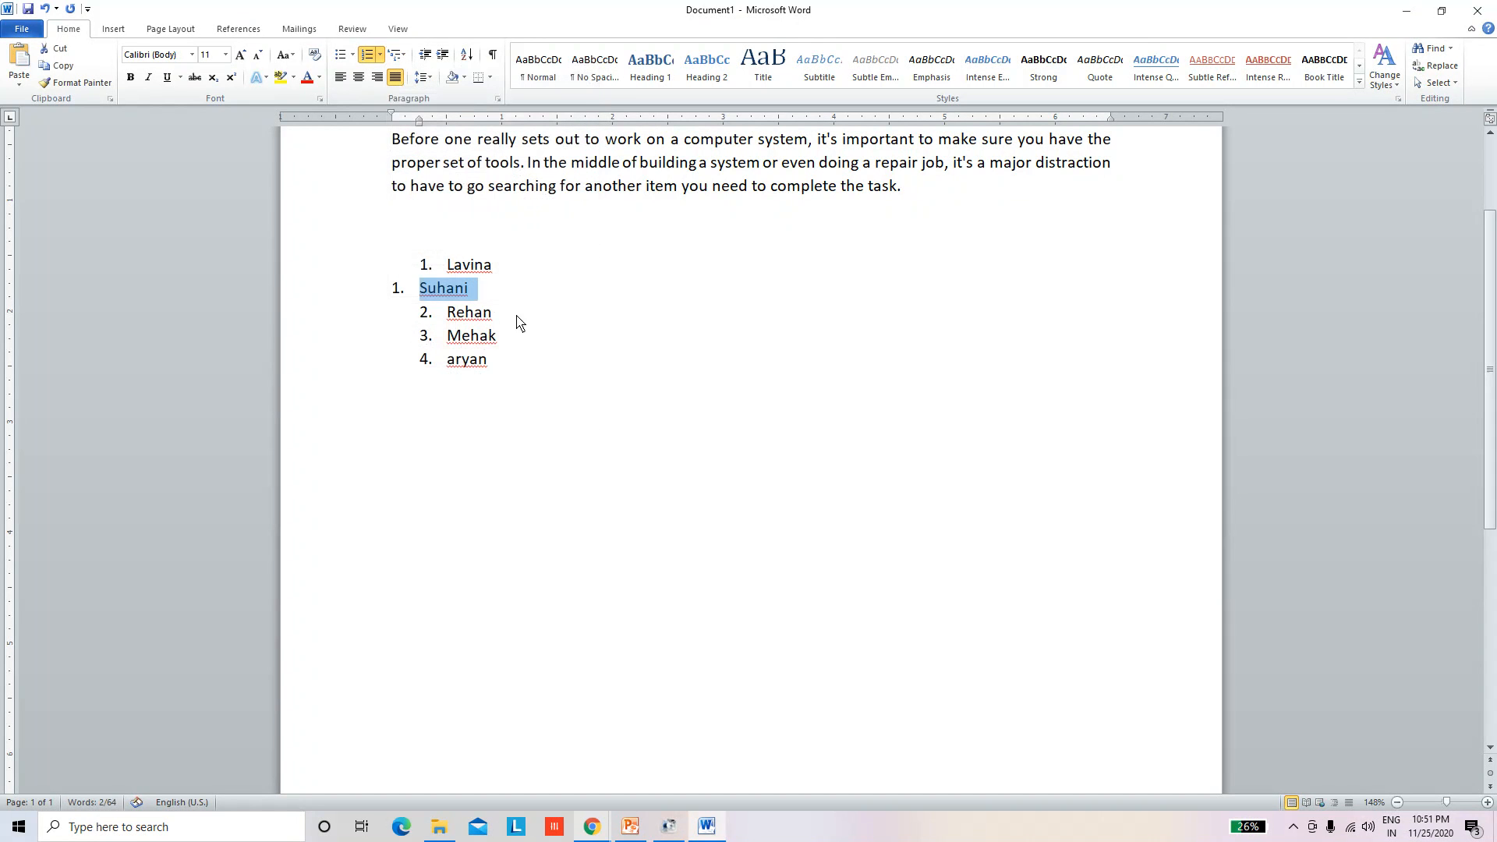
Step: Add another first name as a new item directly below the second name, in the same multilevel list
left_click(513, 340)
left_click(469, 298)
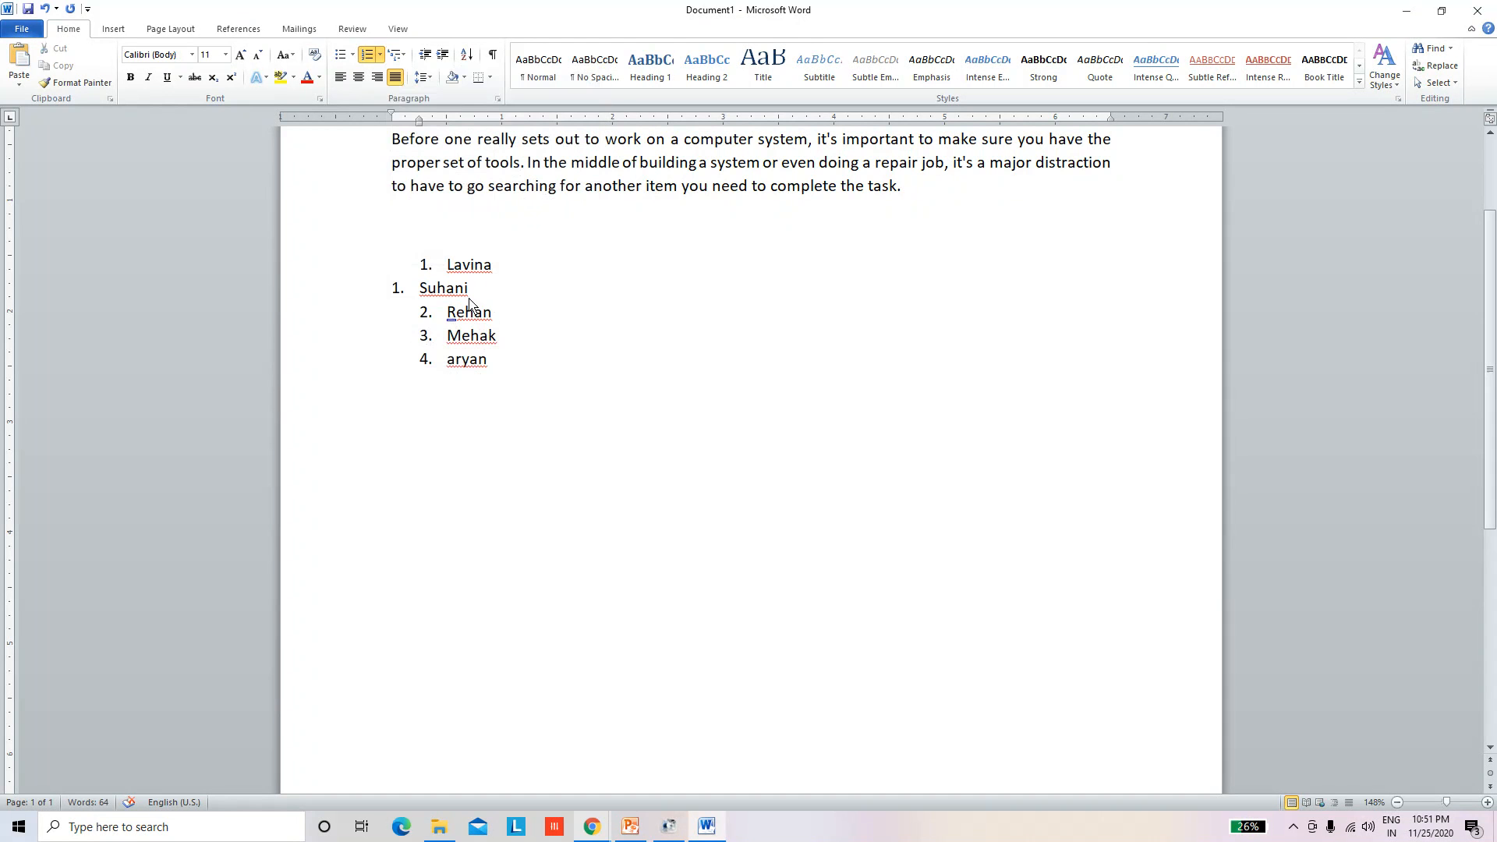
key("Return")
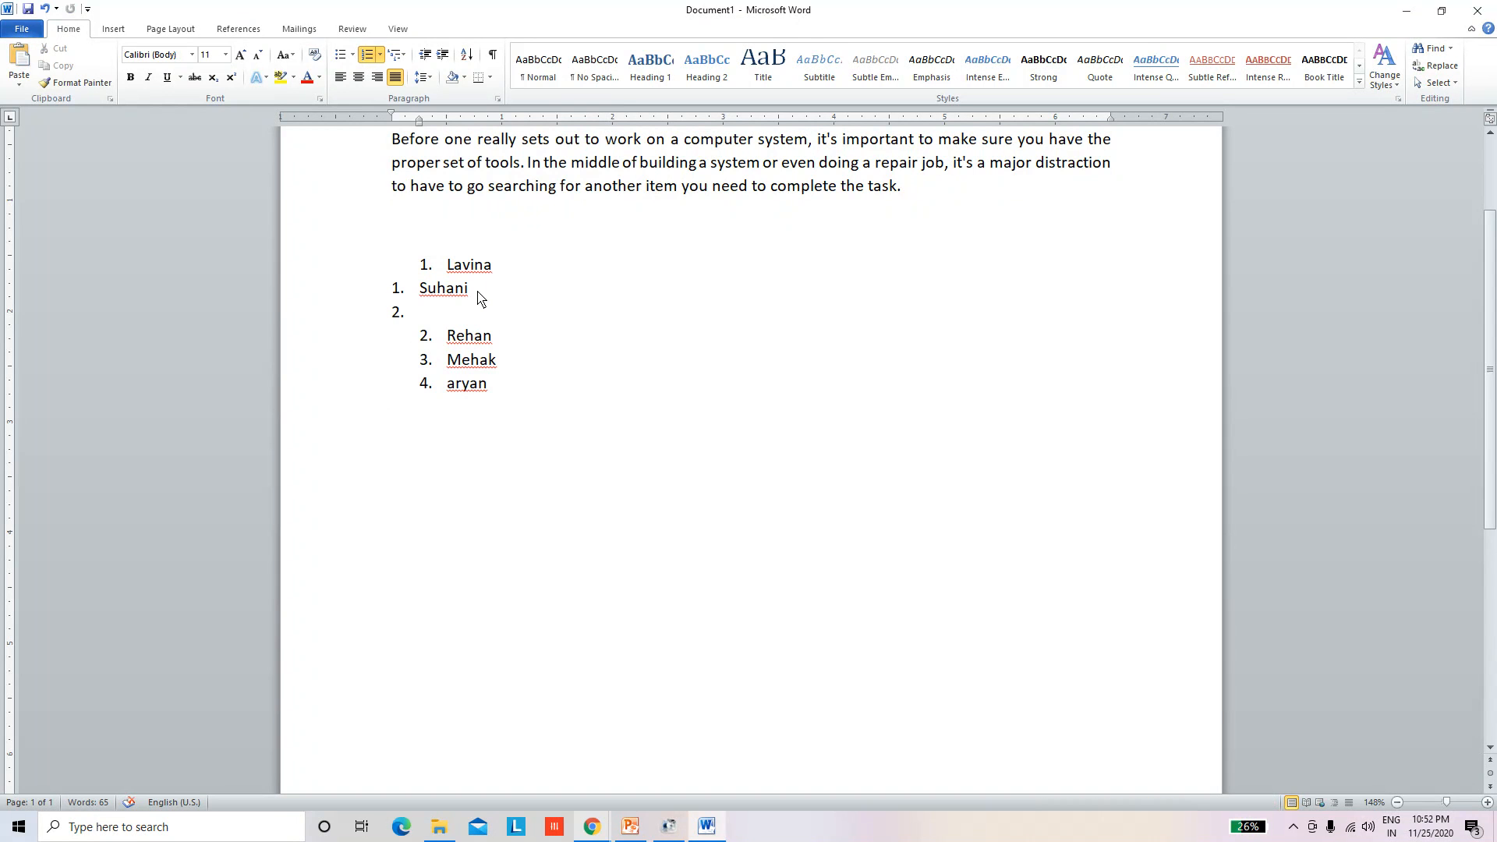
type("nau=ina")
key("BackSpace")
key("BackSpace")
type("in")
Step: Try the Article I., Section 1.01 multilevel heading style on the main name list and undo it
left_click(500, 341)
left_click(400, 55)
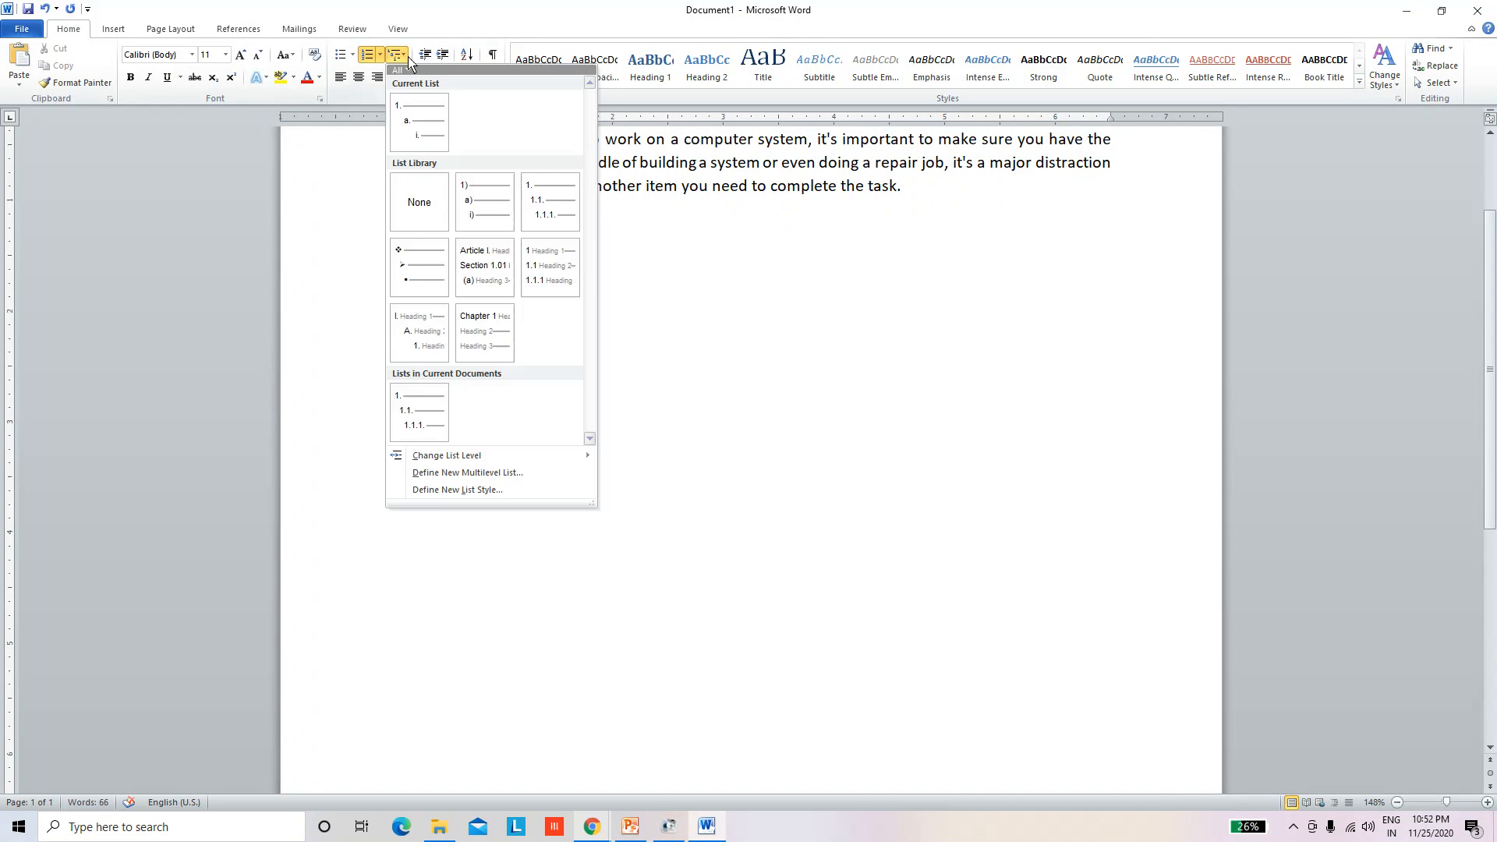
left_click(499, 269)
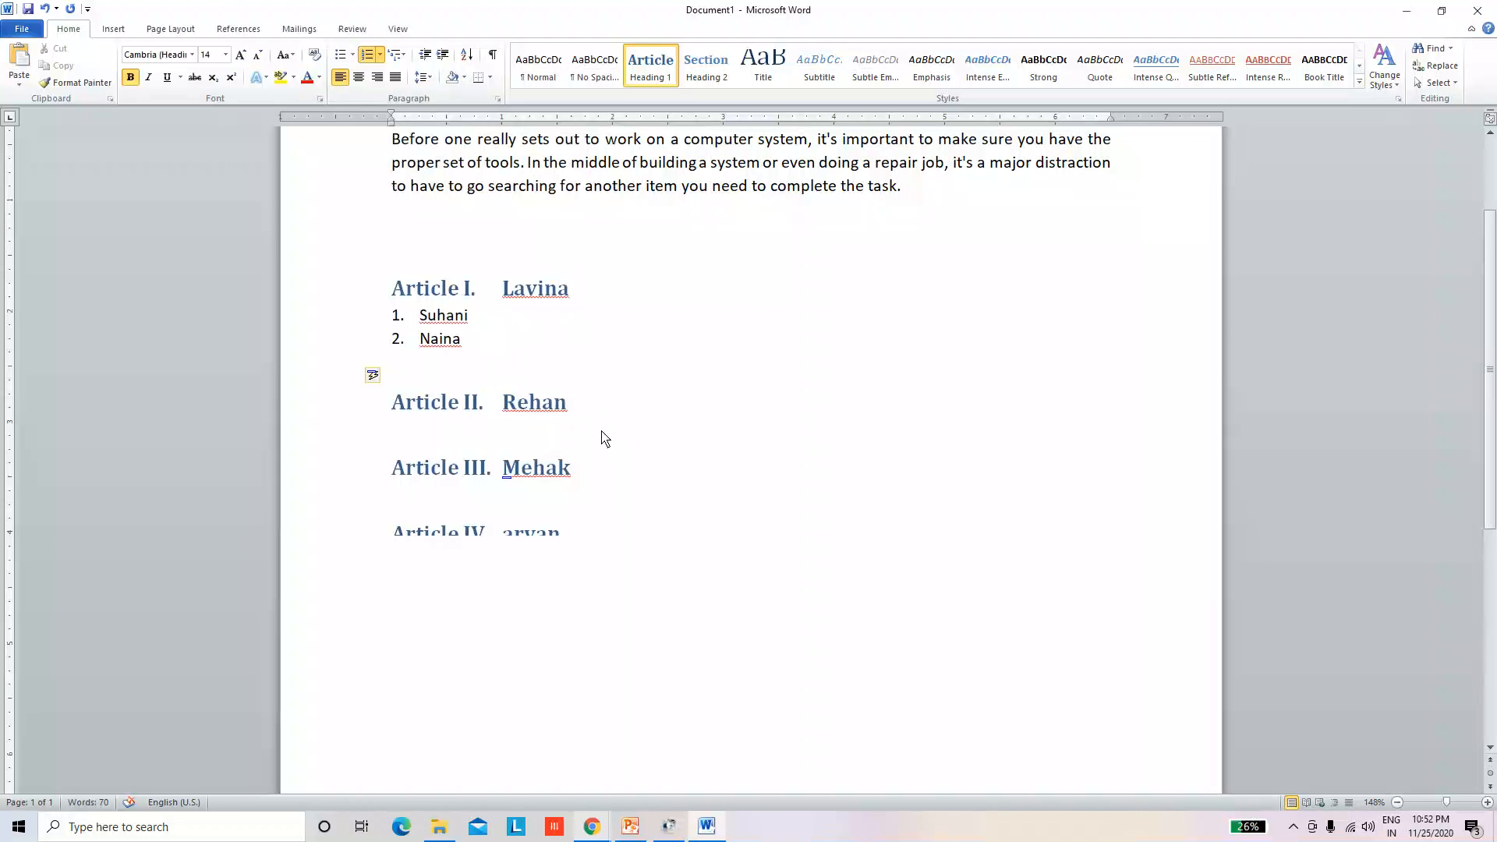
key("ctrl+z")
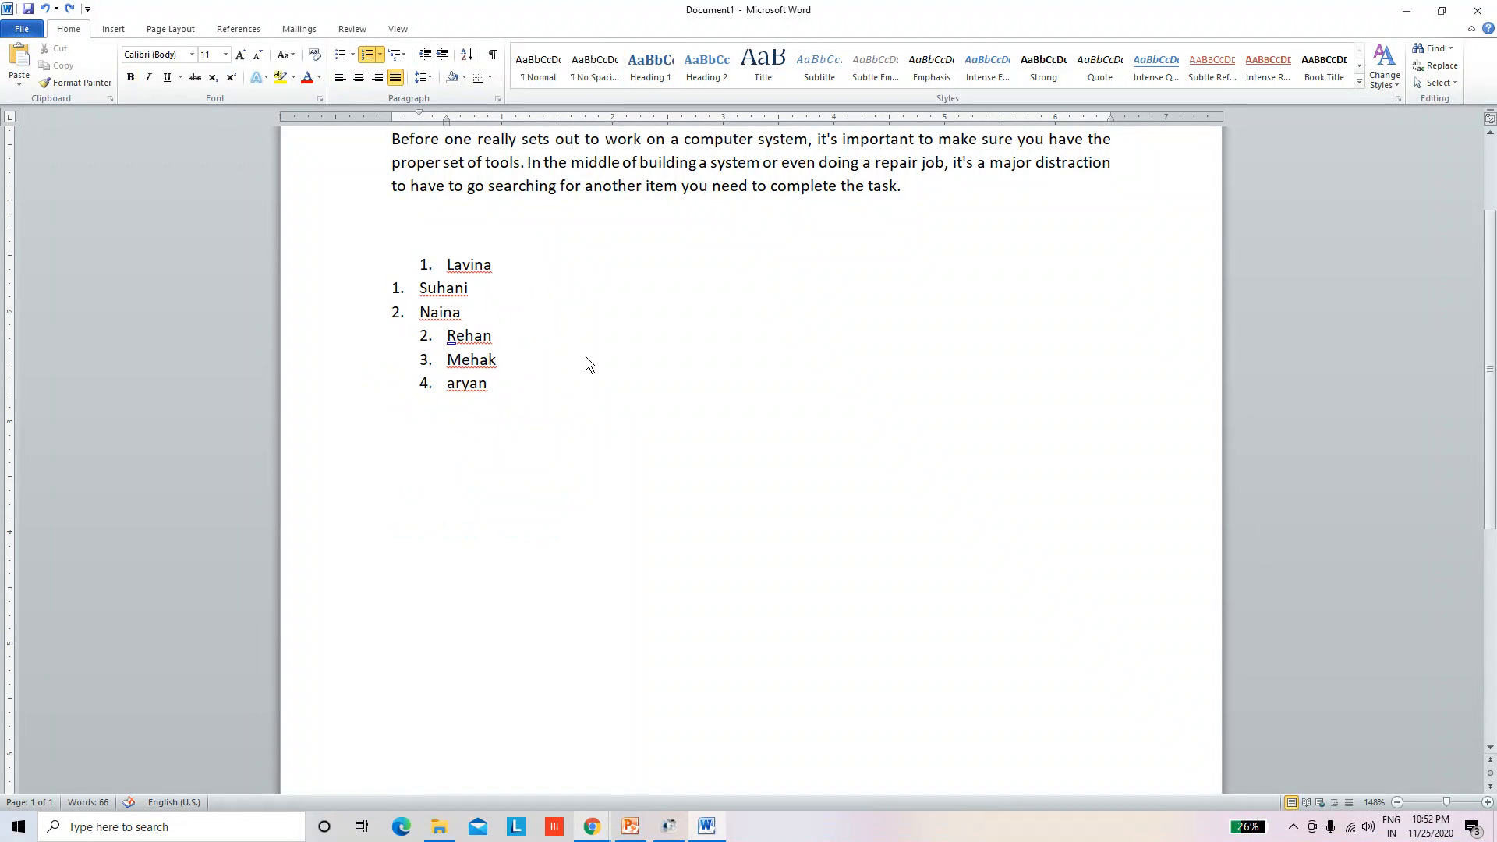
key("Return")
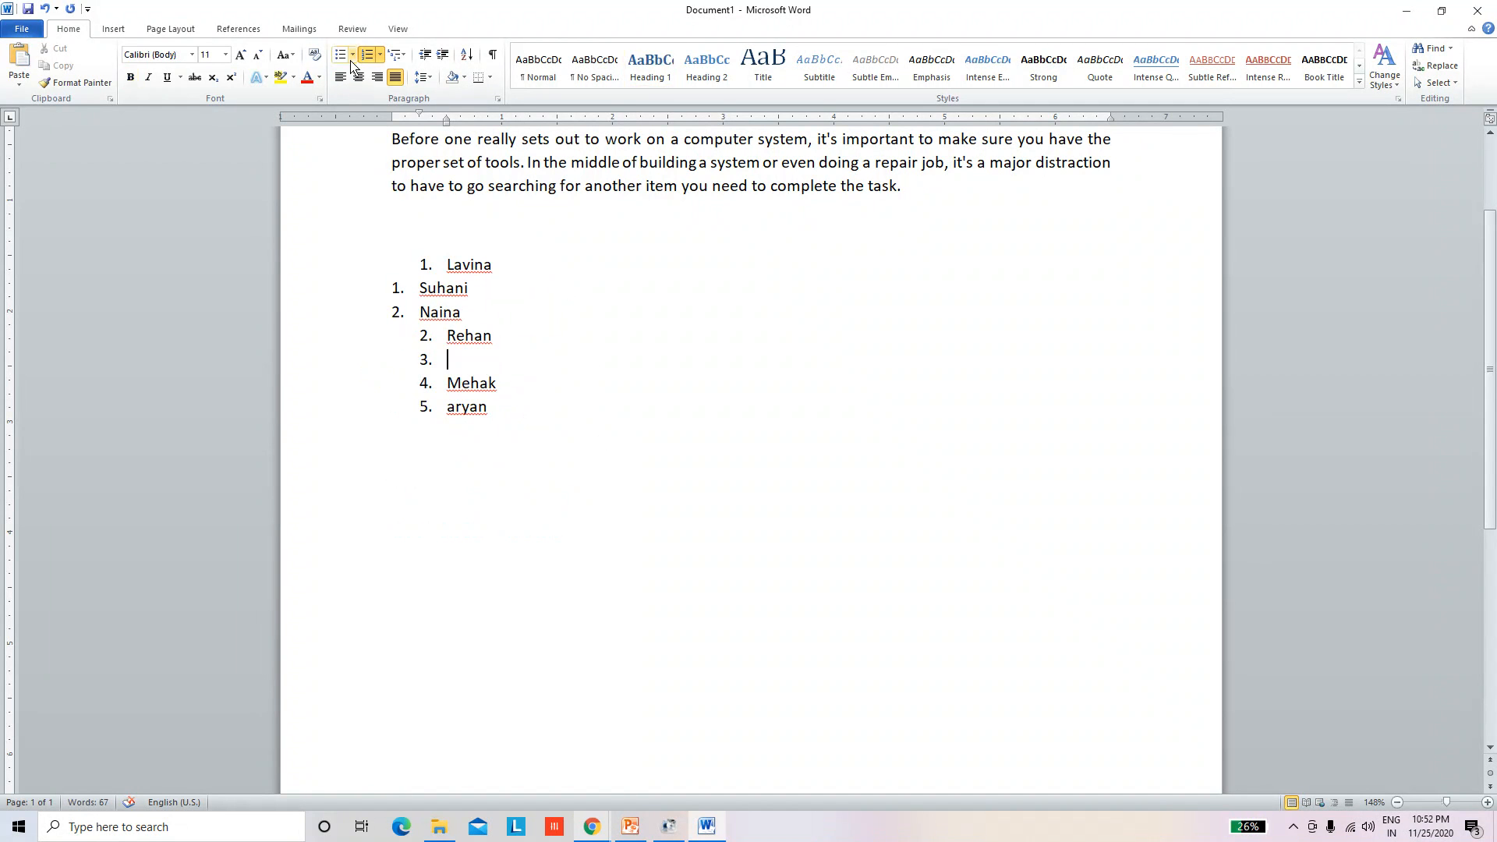
key("BackSpace")
key("BackSpace")
key("BackSpace")
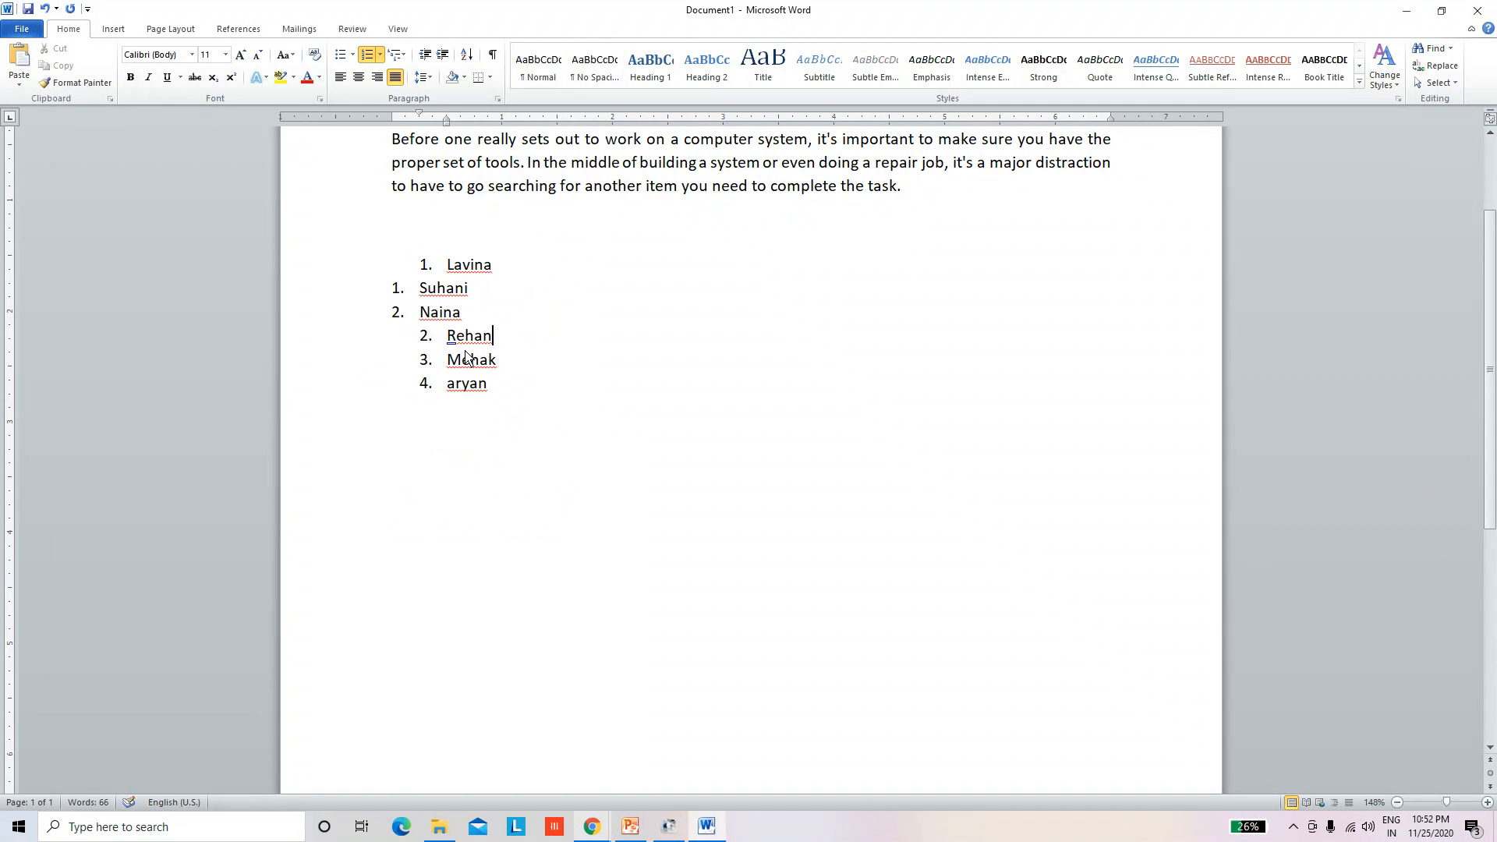
Step: Apply the symbol-bullet multilevel list style to the second-to-last name and add an empty bullet item below it
left_click_drag(508, 367, 411, 366)
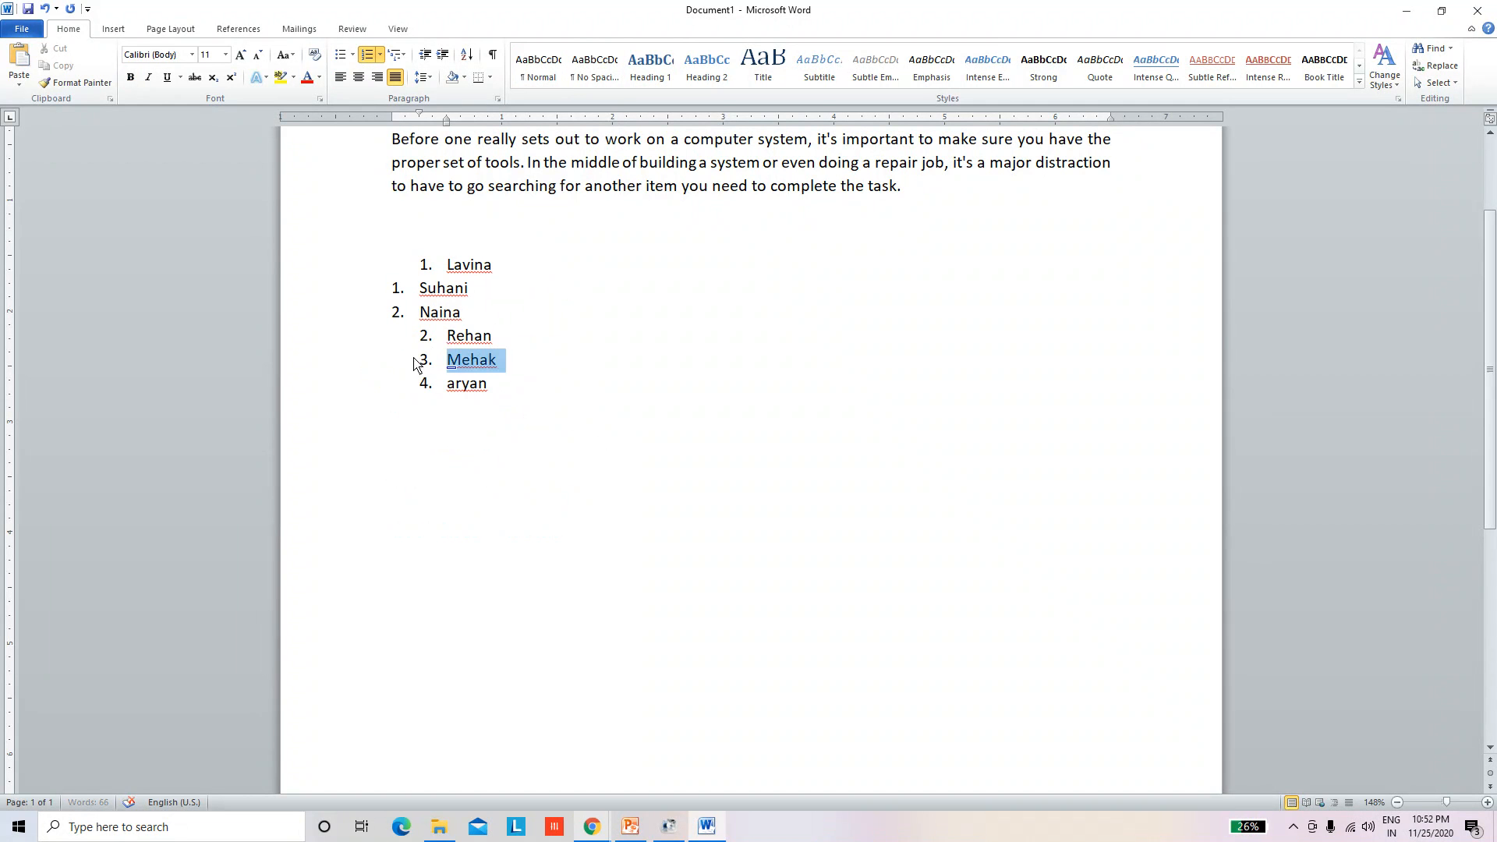
left_click(397, 53)
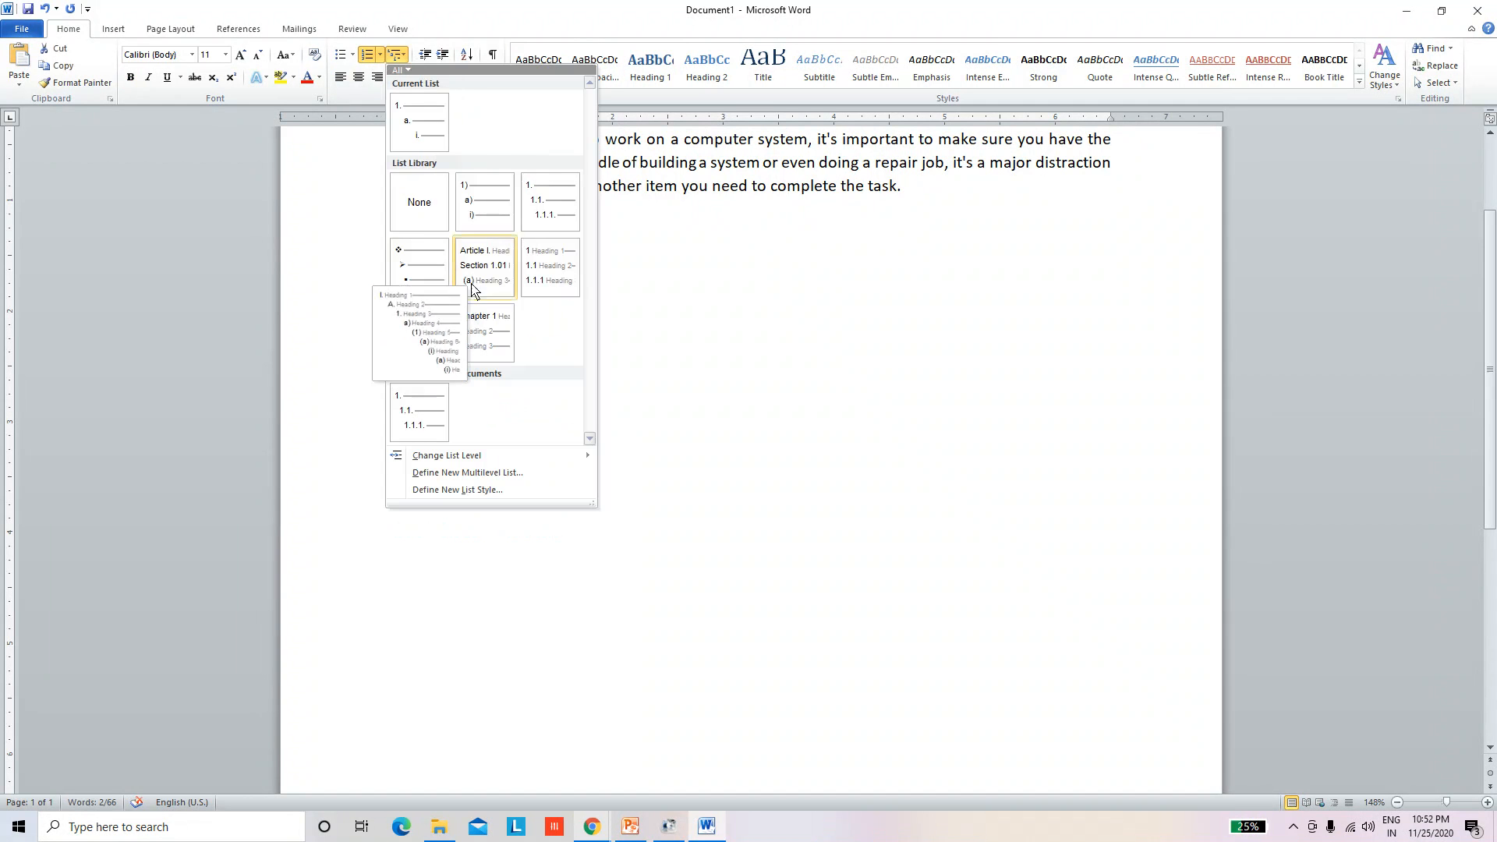
left_click(400, 269)
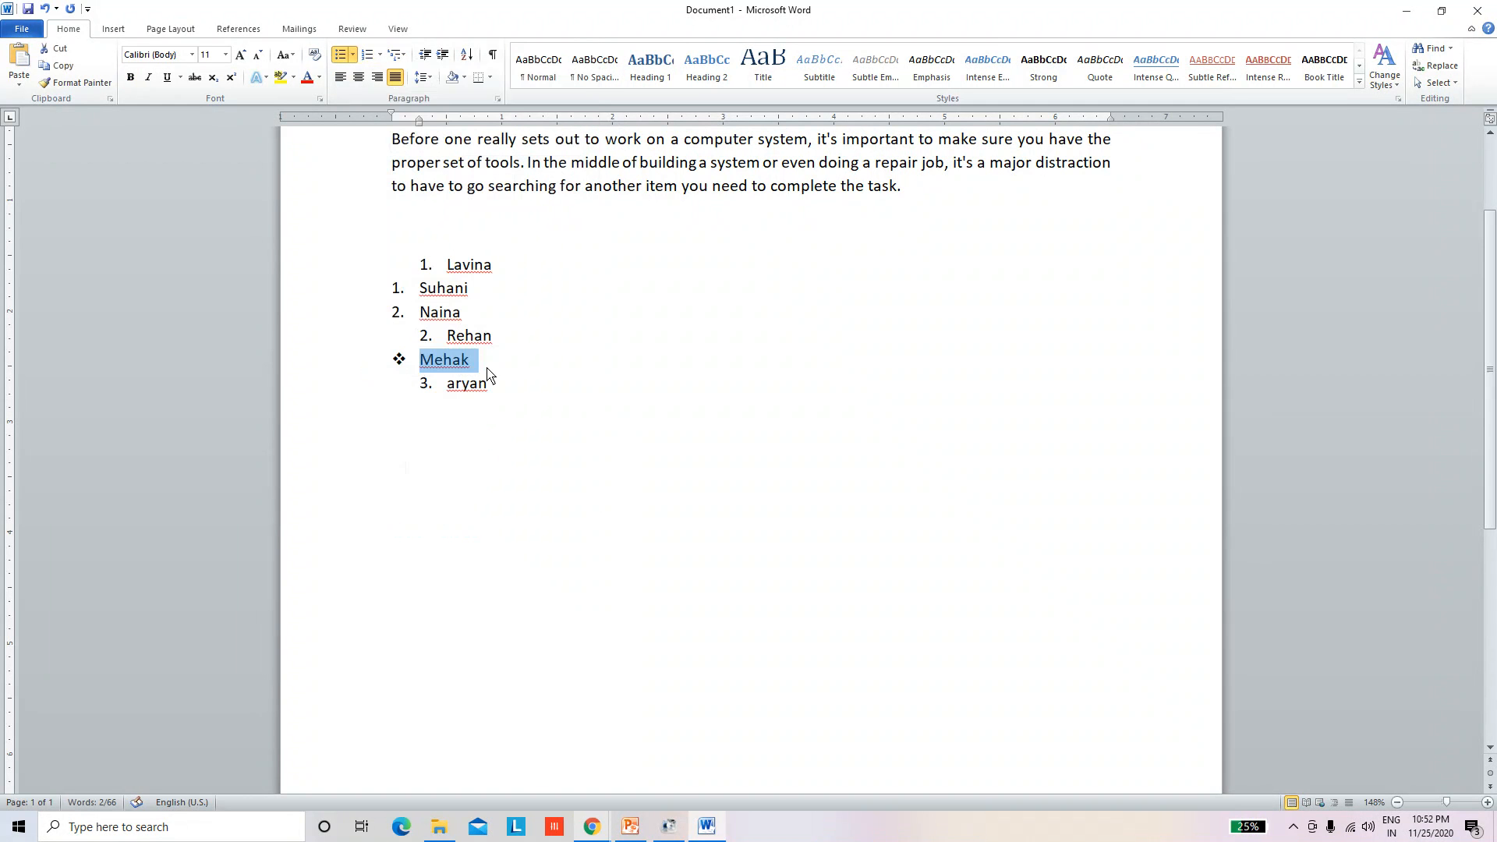
key("Right")
left_click(443, 342)
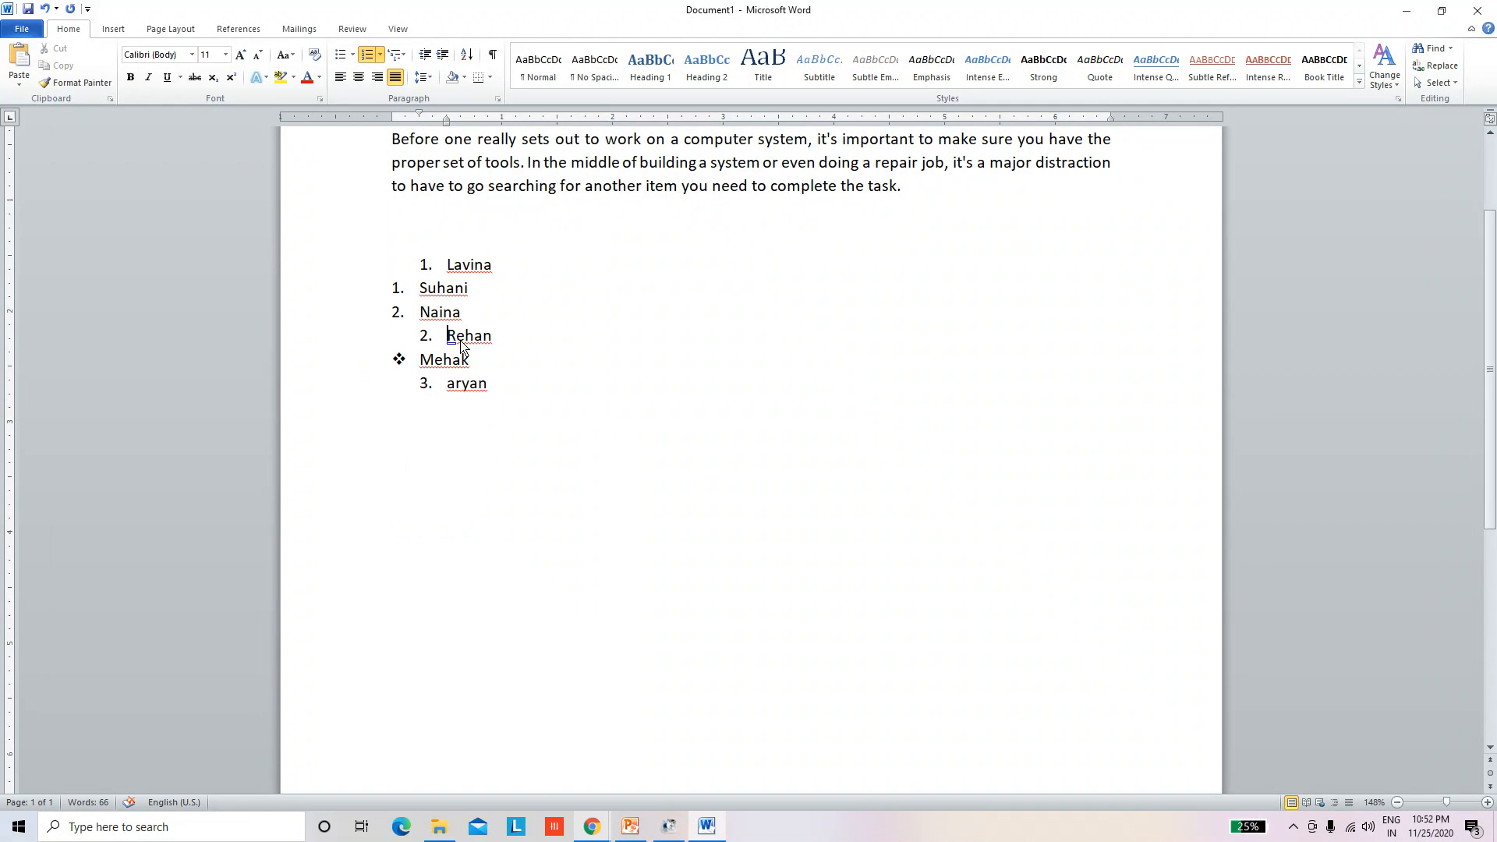
double_click(459, 341)
left_click(417, 354)
left_click(434, 362)
left_click(471, 361)
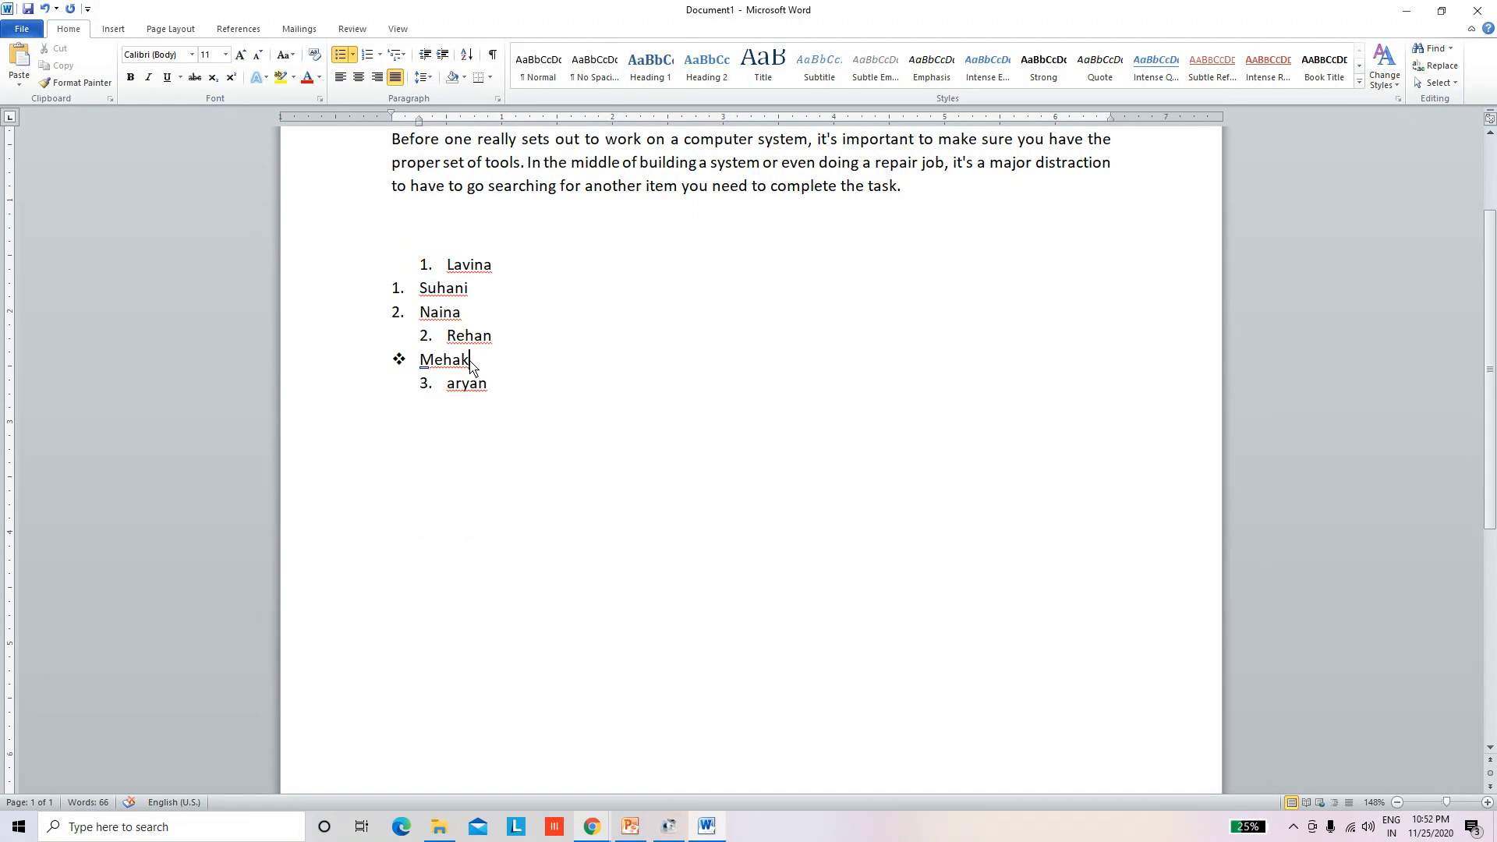
key("Return")
Step: Delete the whole name list along with its leftover list number
left_click(445, 266)
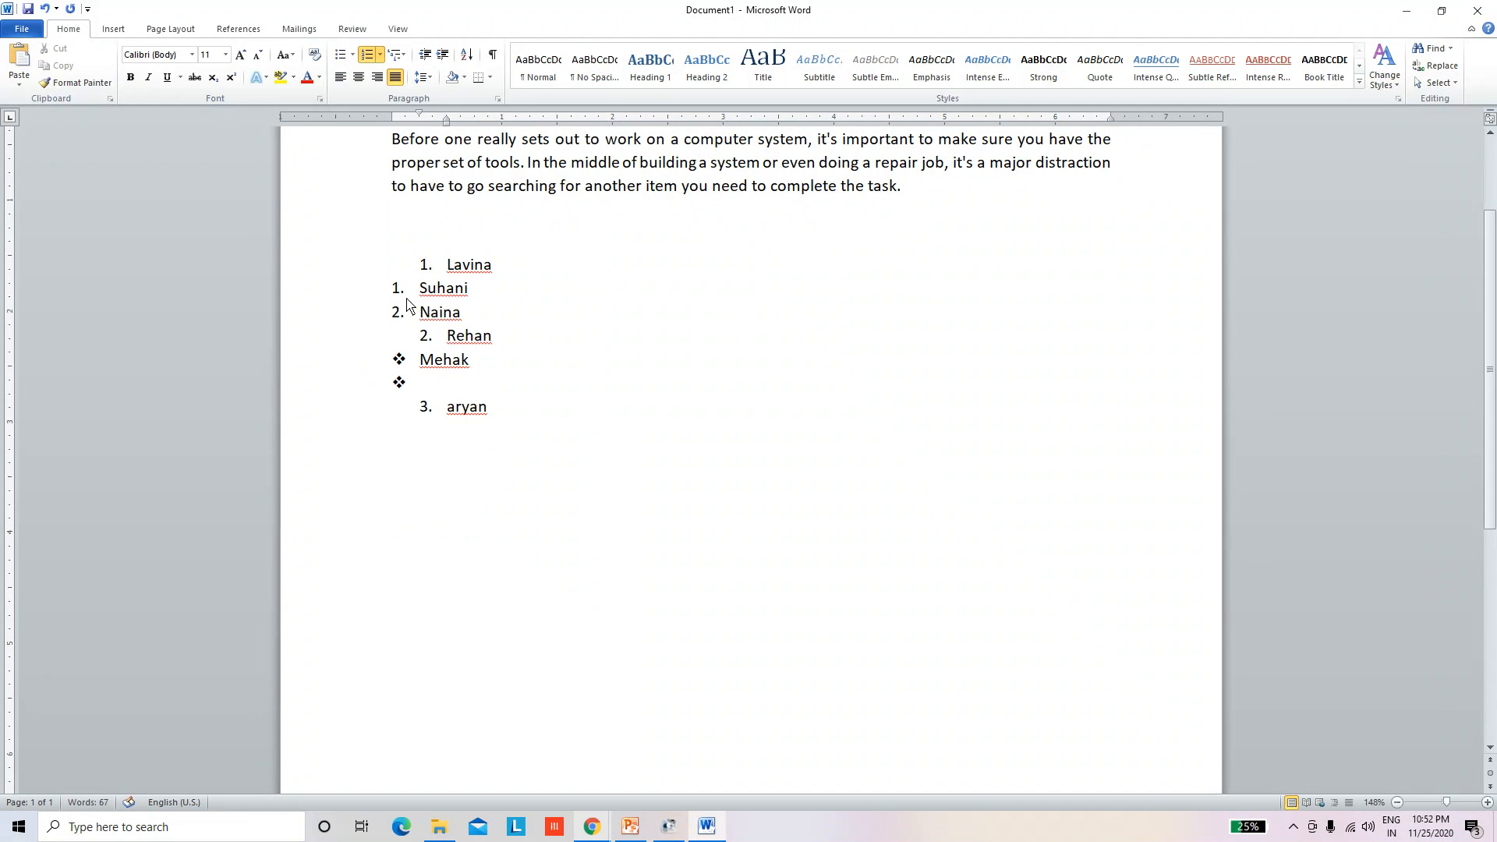
left_click(421, 314)
left_click(418, 383)
left_click(492, 418)
left_click_drag(515, 402, 433, 261)
key("Delete")
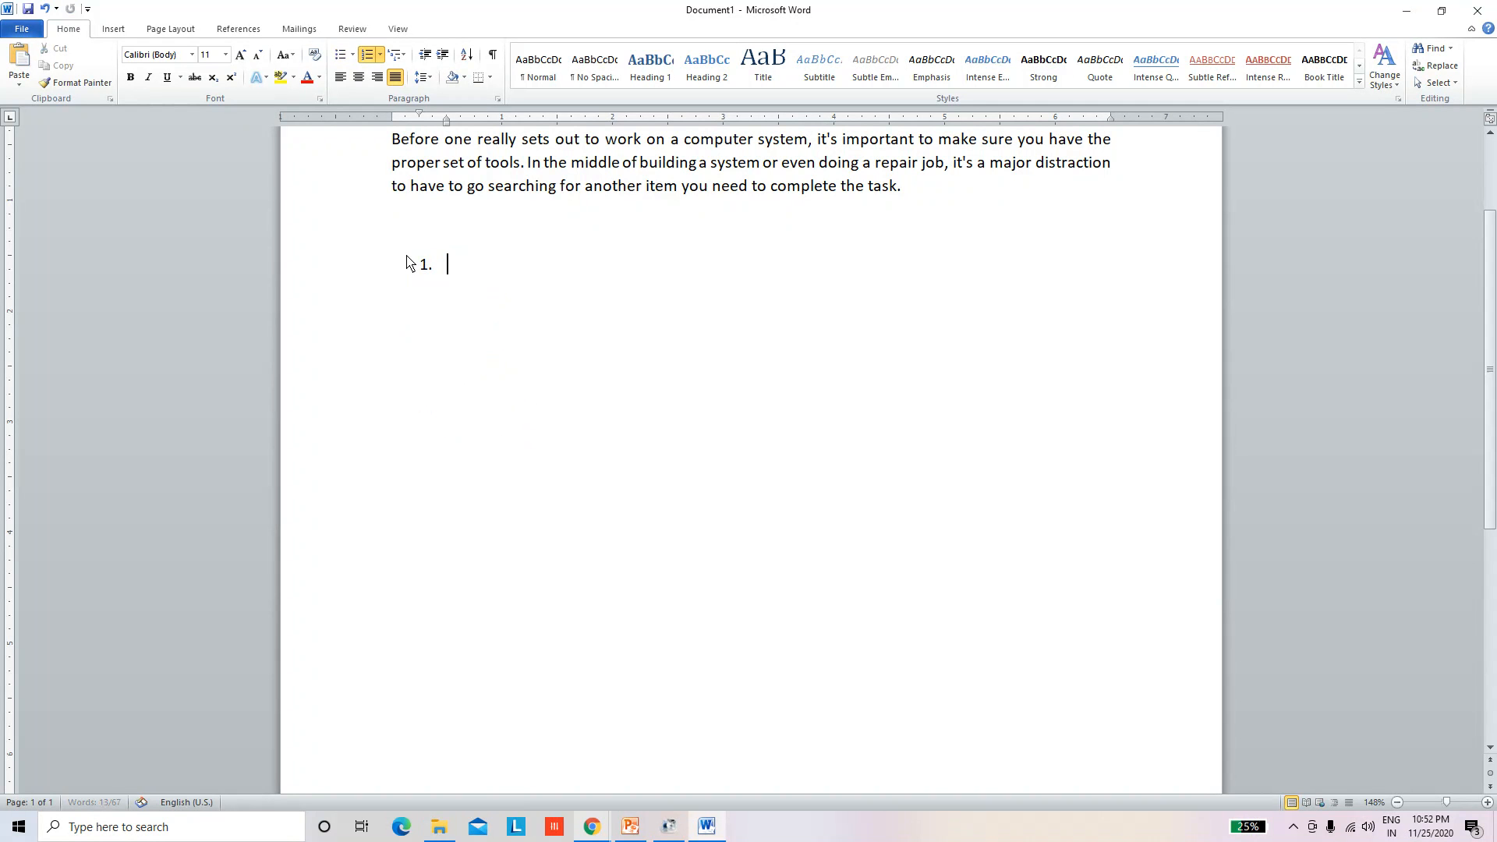
key("BackSpace")
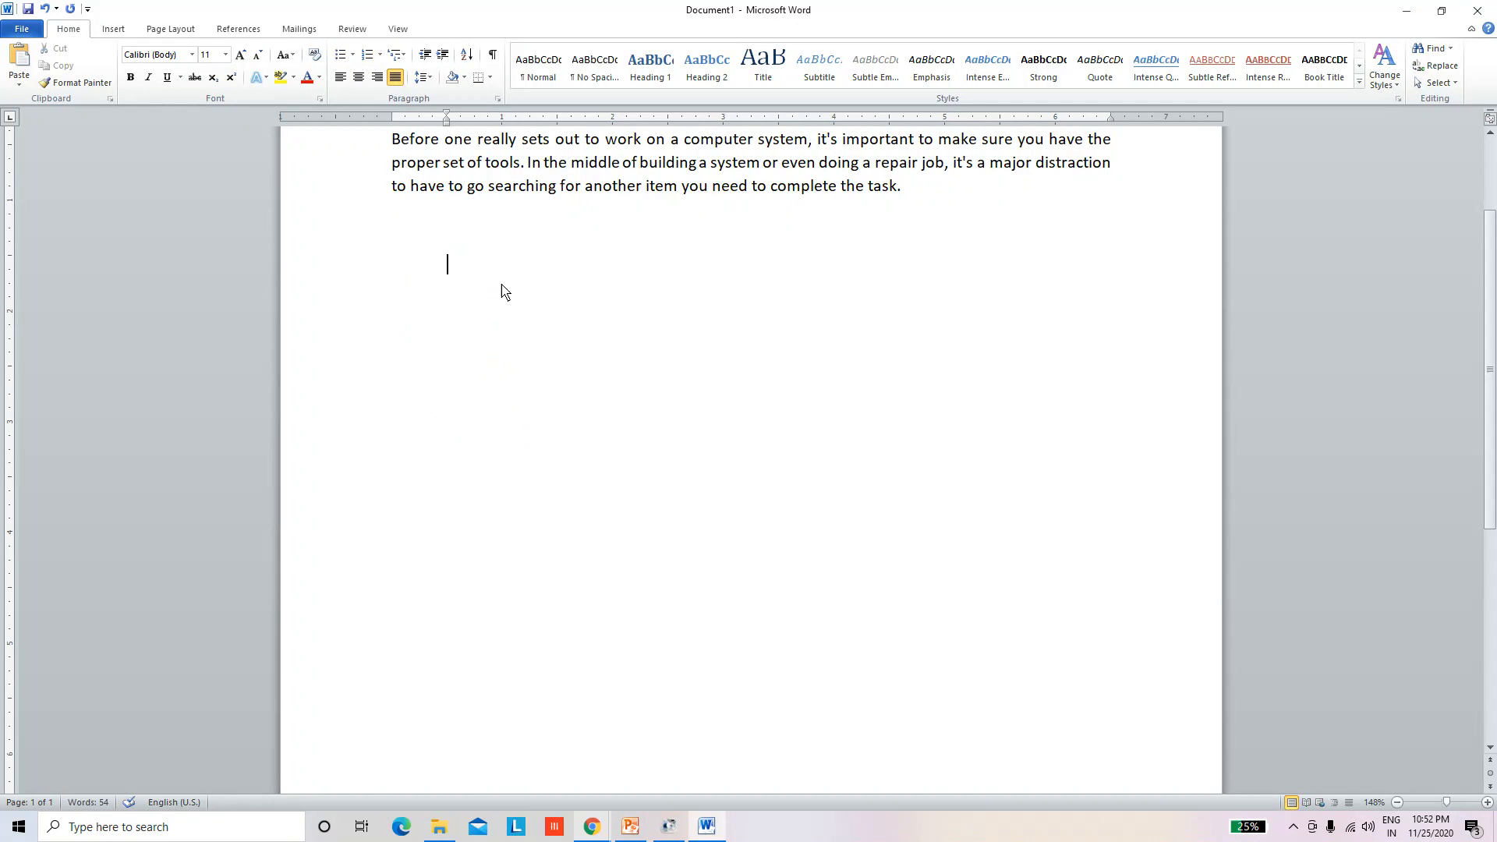
Step: Select the whole sample paragraph and increase its left indent by seven levels
scroll(432, 195, "up", 3)
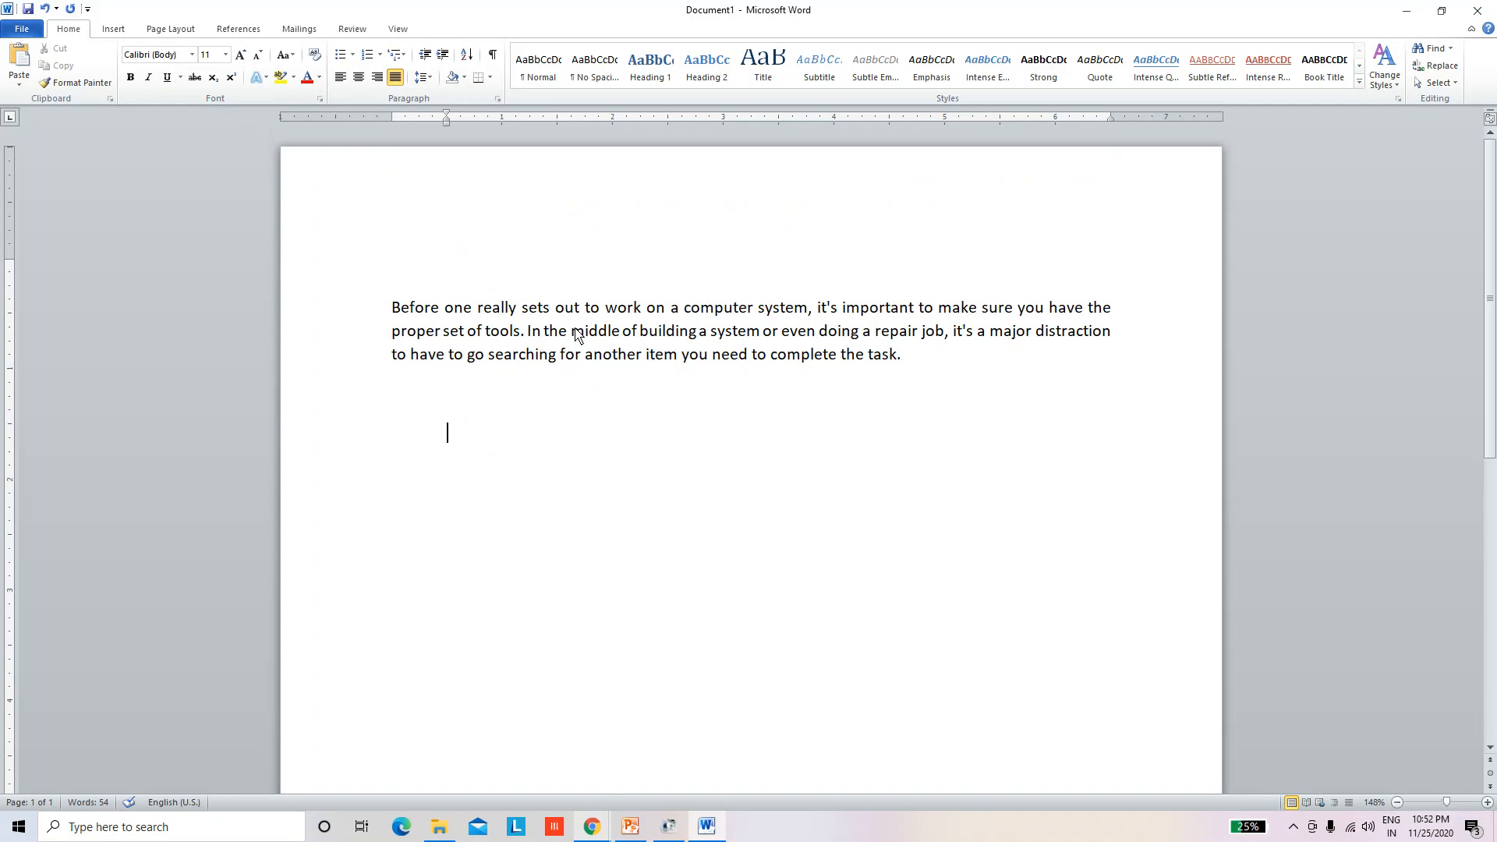
left_click(419, 62)
left_click_drag(392, 309, 397, 313)
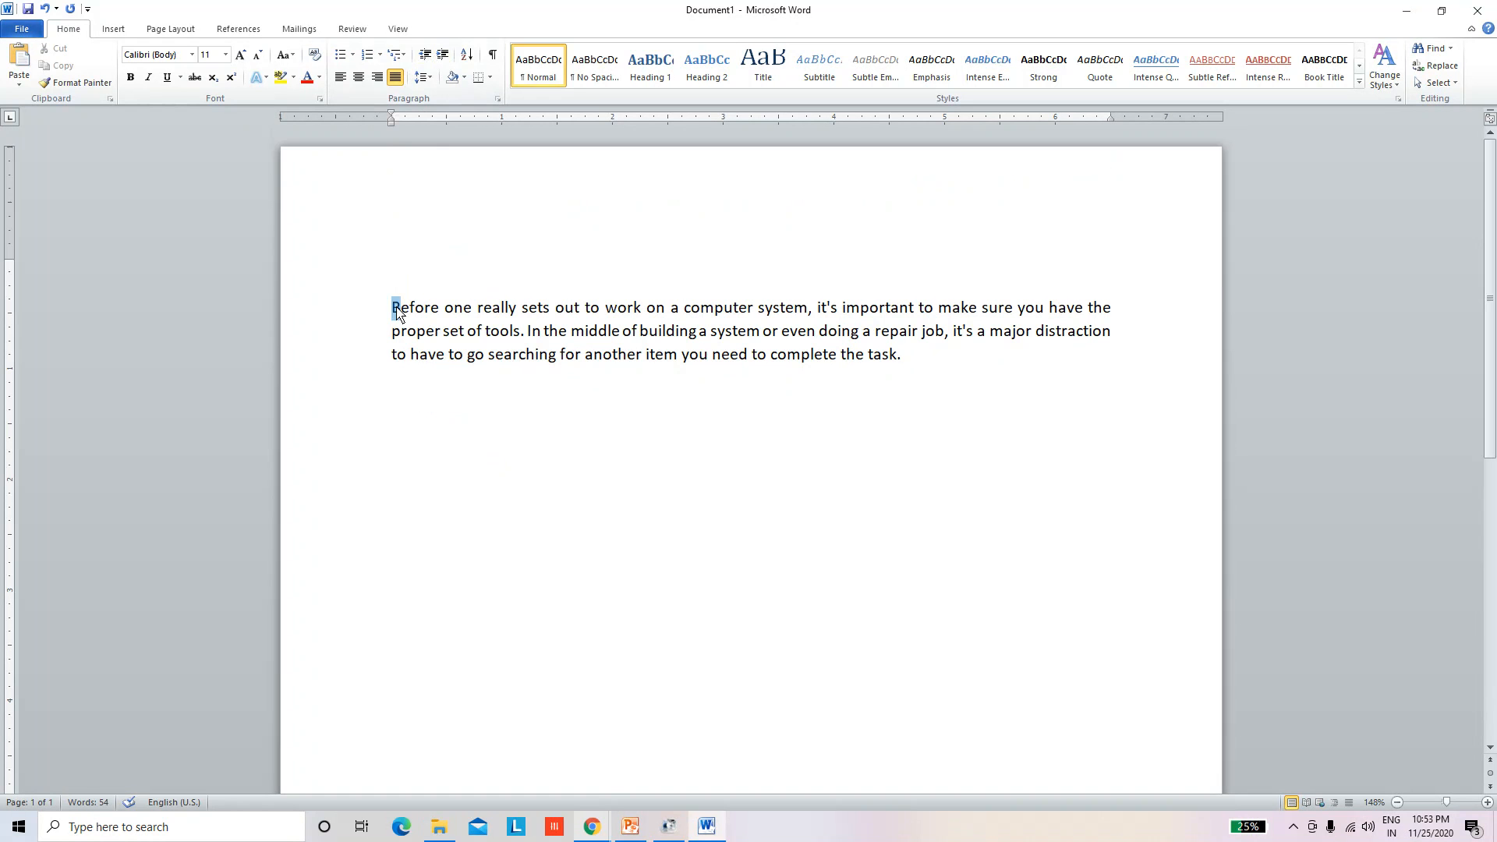
left_click(392, 306)
left_click_drag(962, 364, 362, 277)
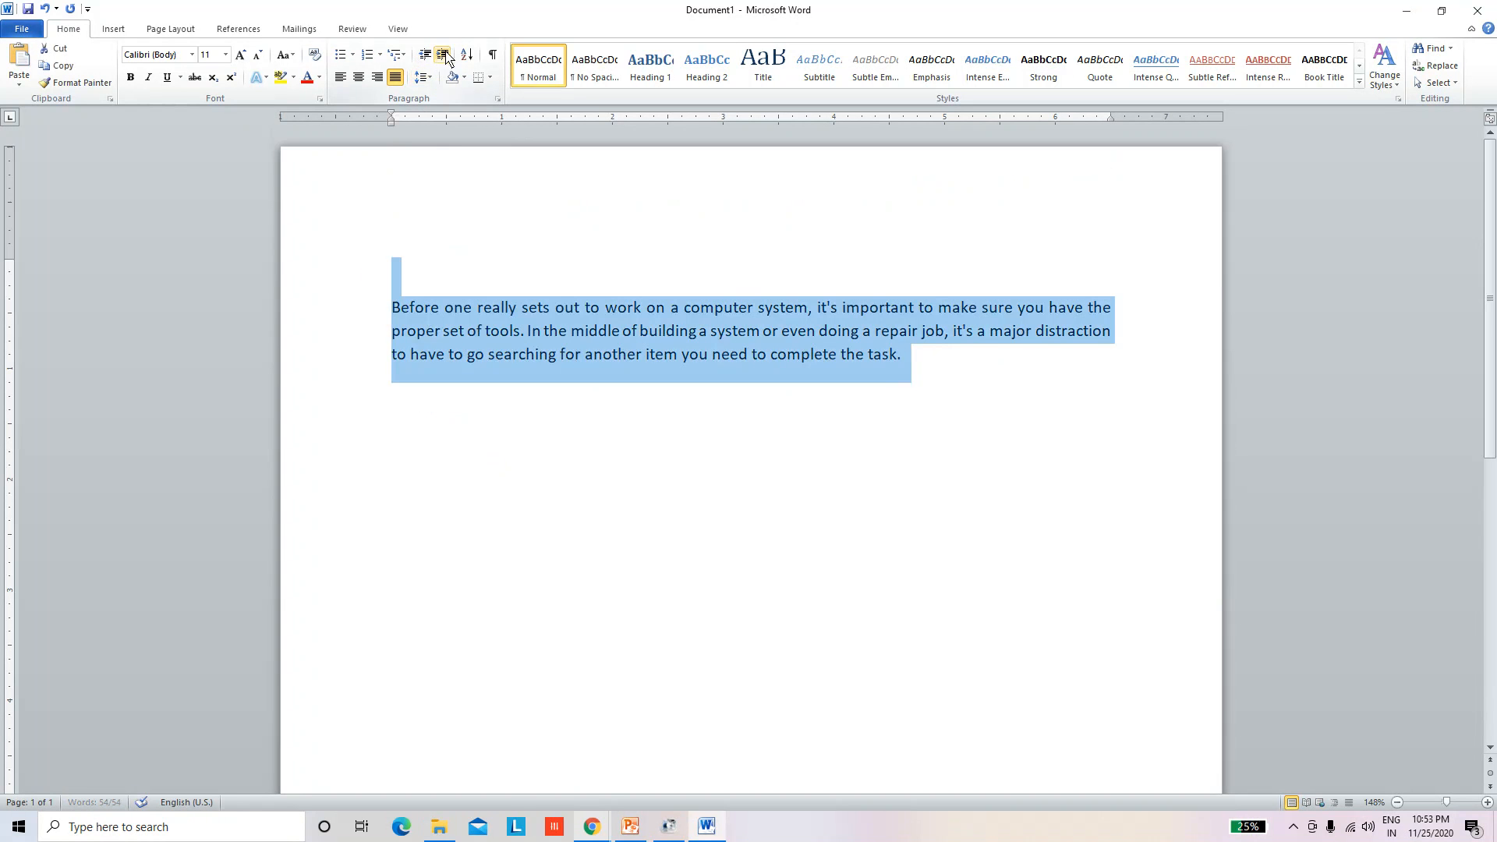
left_click(445, 57)
left_click(445, 57)
left_click(444, 57)
left_click(445, 57)
left_click(445, 57)
left_click(448, 57)
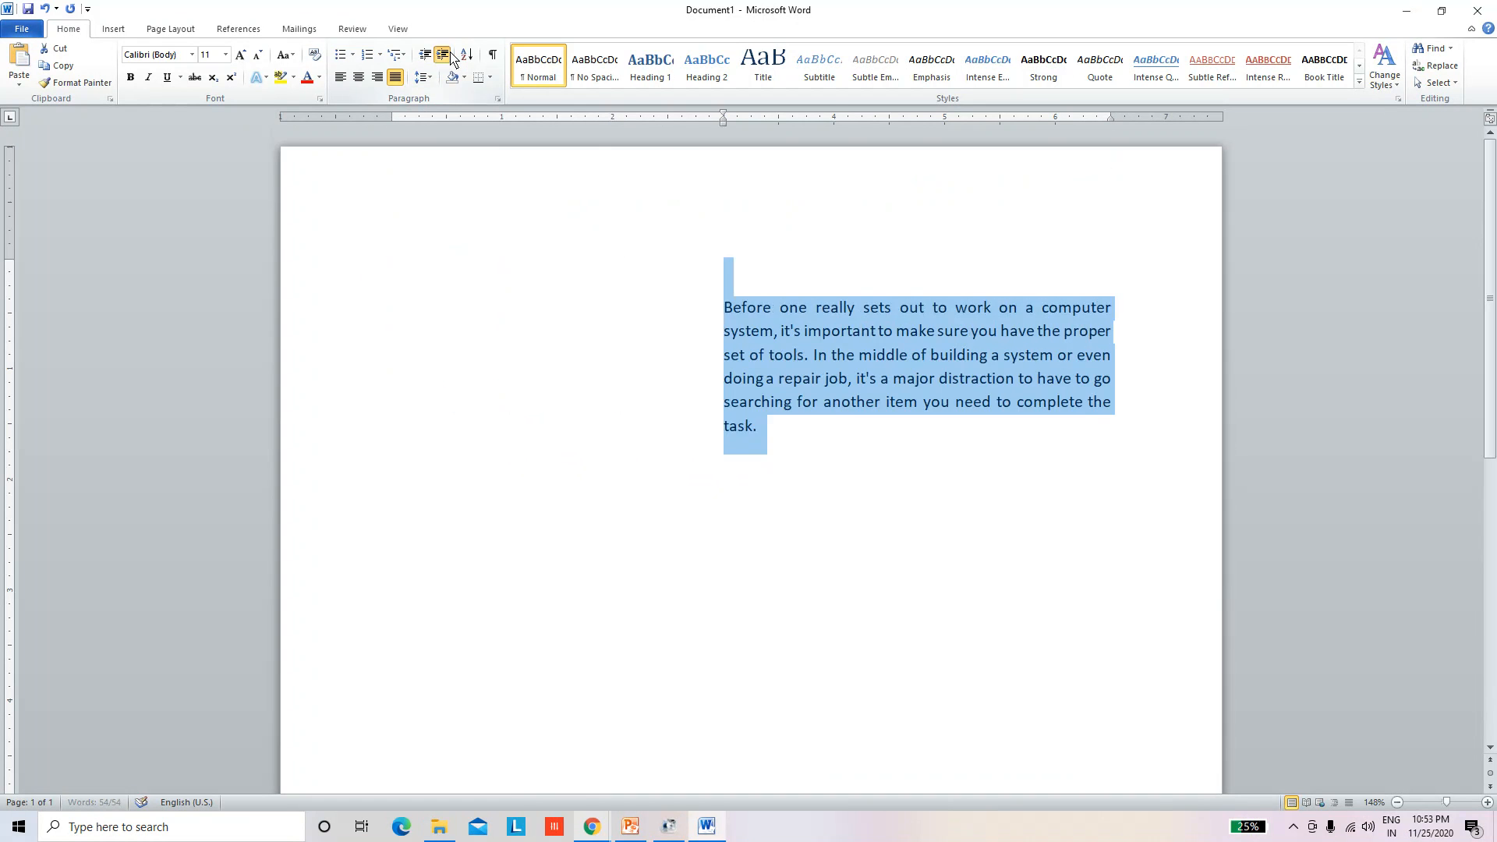
left_click(451, 57)
Step: Decrease the sample paragraph's indent by seven levels back to the left margin and deselect it
left_click(424, 61)
left_click(424, 61)
left_click(424, 60)
left_click(424, 61)
left_click(424, 61)
left_click(423, 61)
left_click(424, 61)
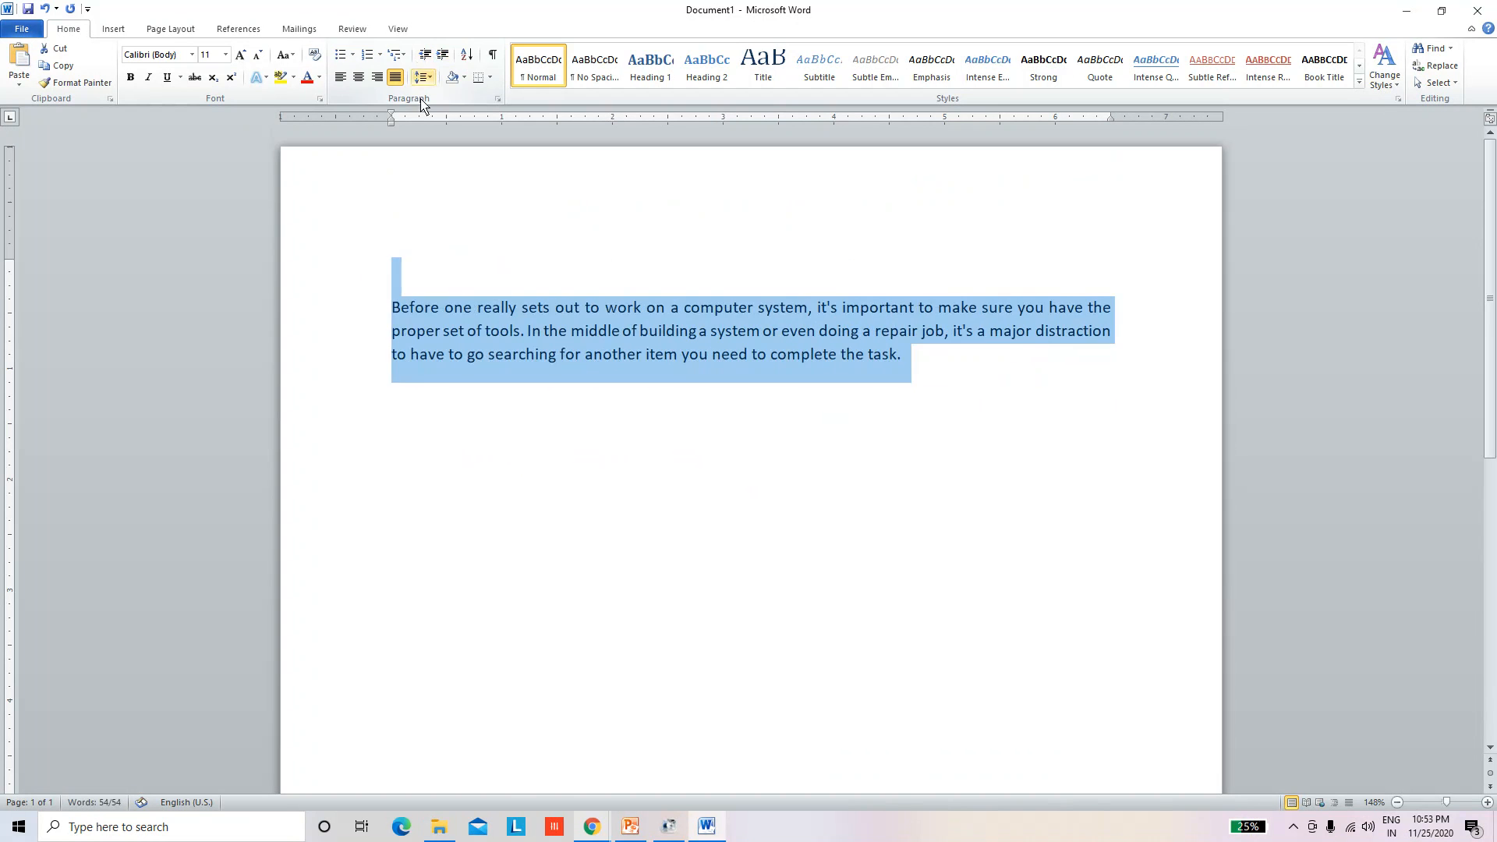
left_click(444, 429)
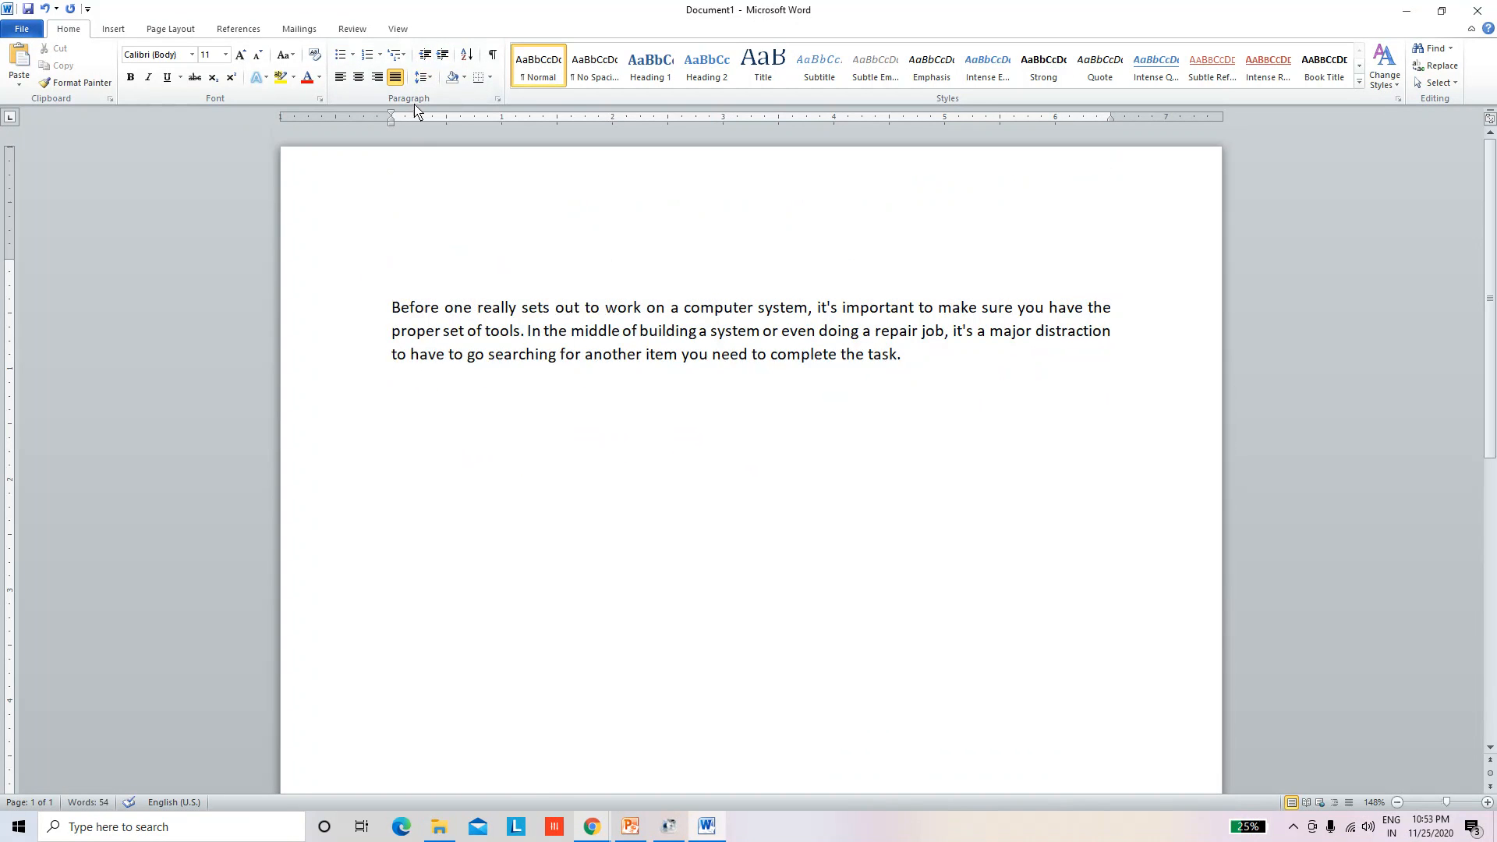
Step: Increase the sample paragraph's left indent to 3.5 inches with only the cursor placed in it
left_click(443, 56)
left_click(444, 56)
left_click(444, 56)
left_click(444, 56)
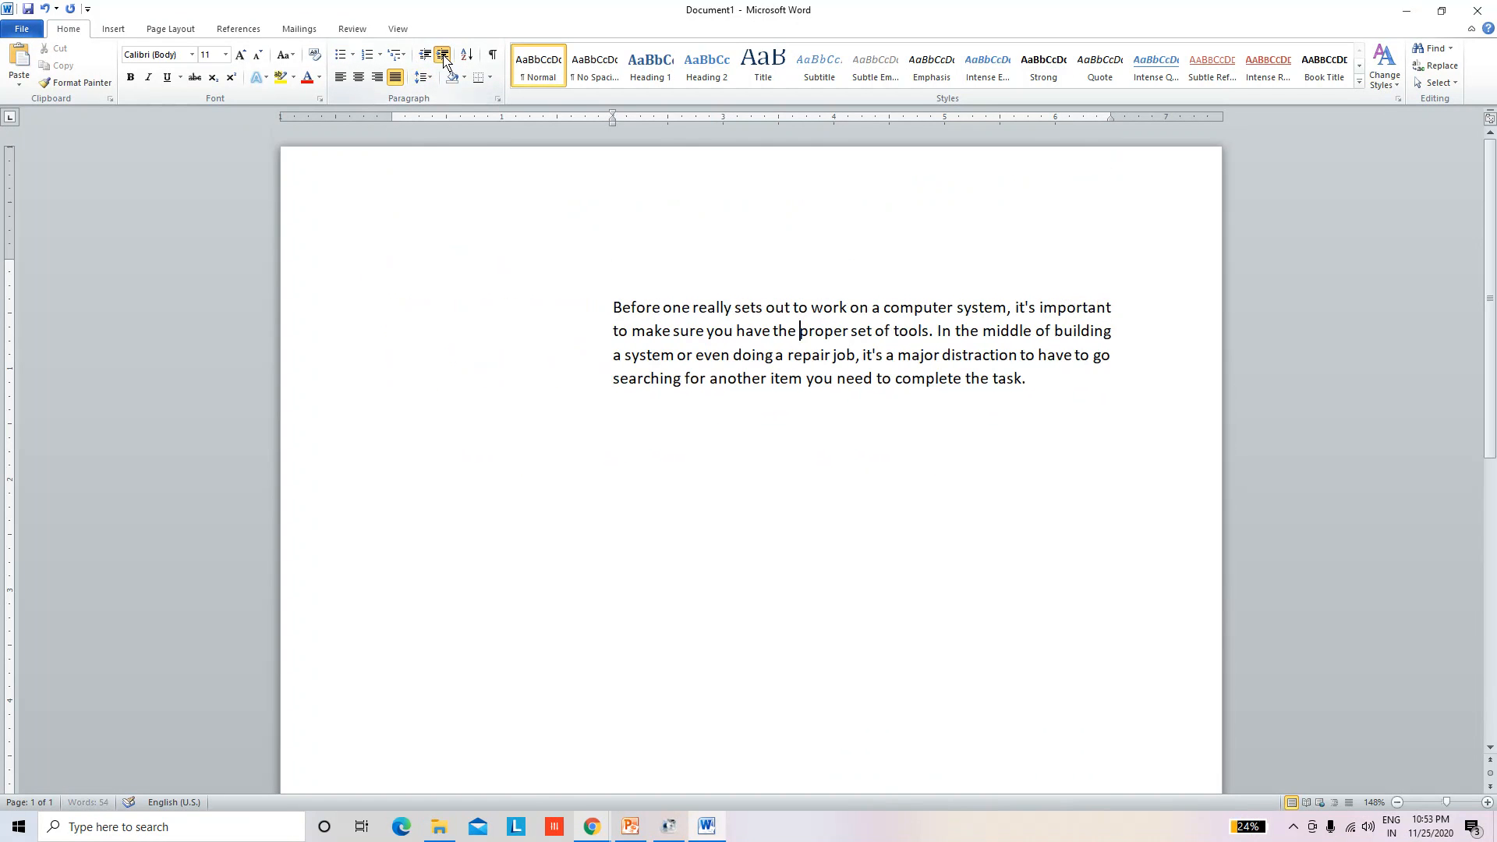
left_click(443, 57)
left_click(444, 56)
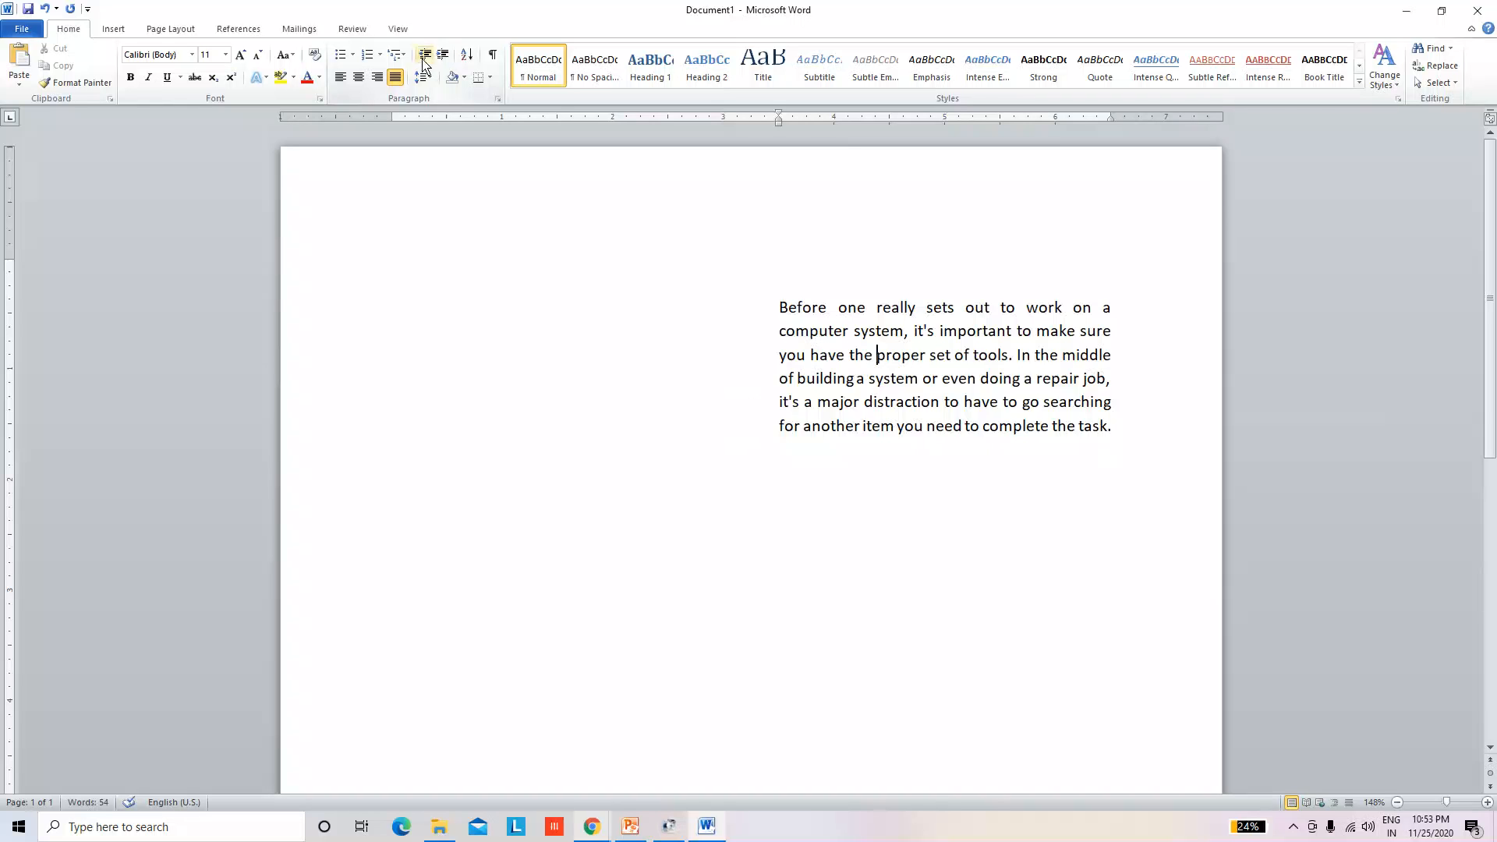
Step: Decrease the sample paragraph's left indent by seven levels back to the left margin
left_click(424, 56)
left_click(424, 56)
left_click(425, 57)
left_click(424, 56)
left_click(424, 56)
left_click(424, 56)
left_click(424, 56)
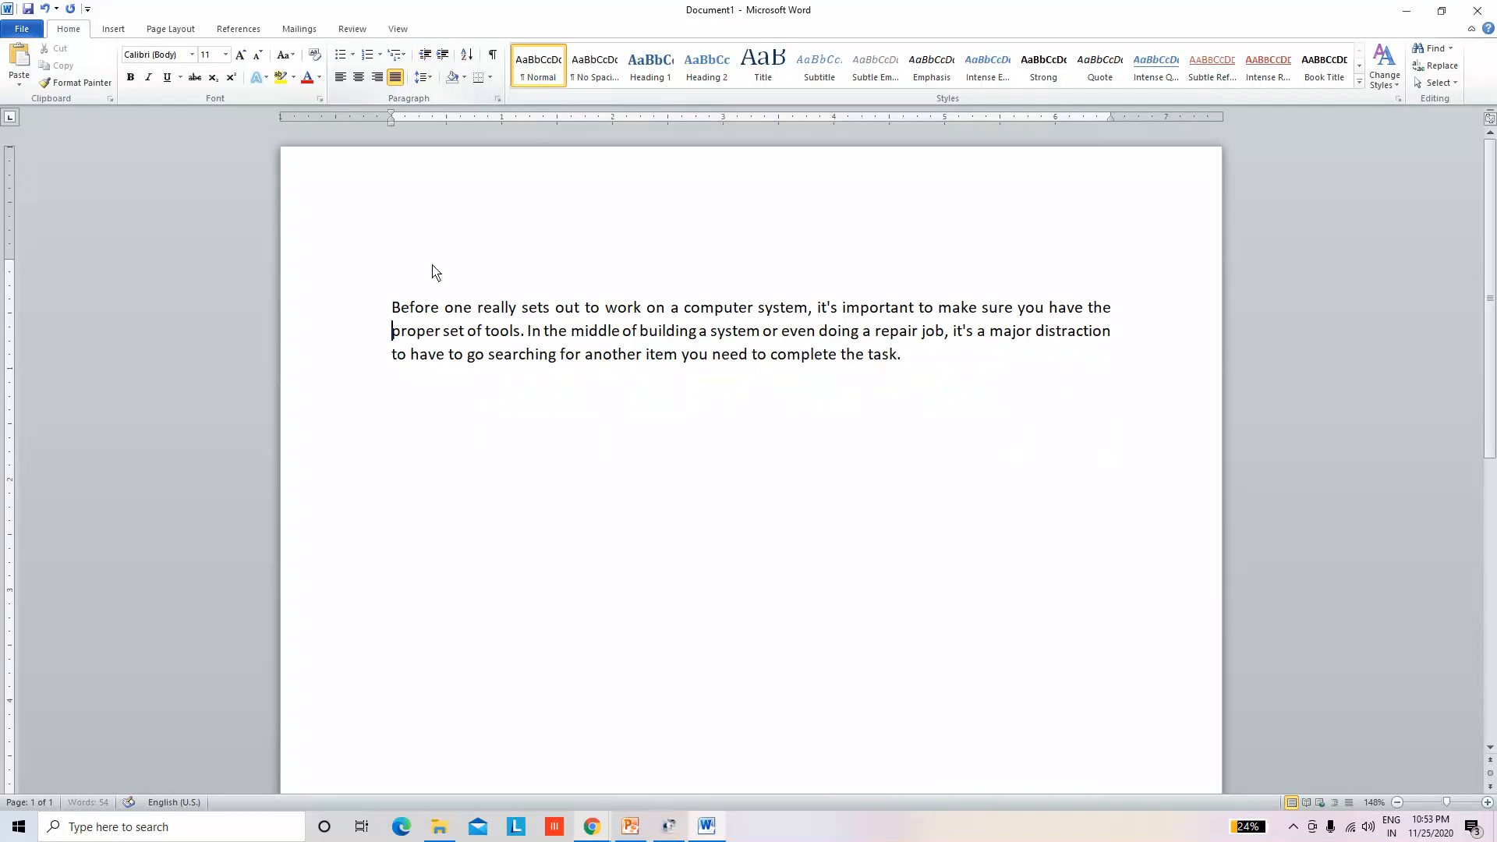
Step: Select the whole document text, set its line spacing to 3.0, and deselect it
left_click(459, 332)
key("ctrl+a")
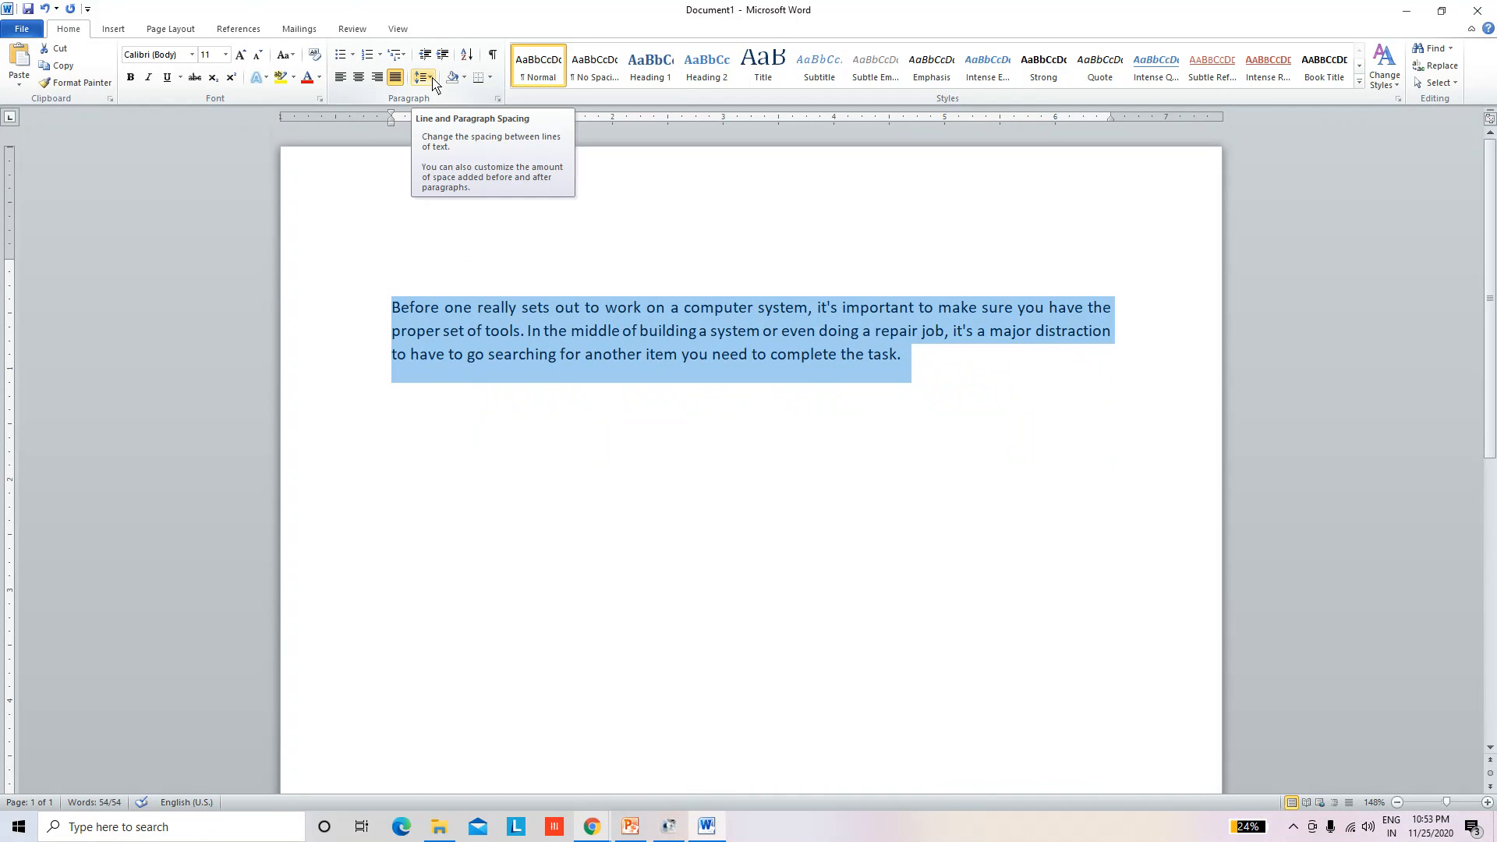
left_click(433, 80)
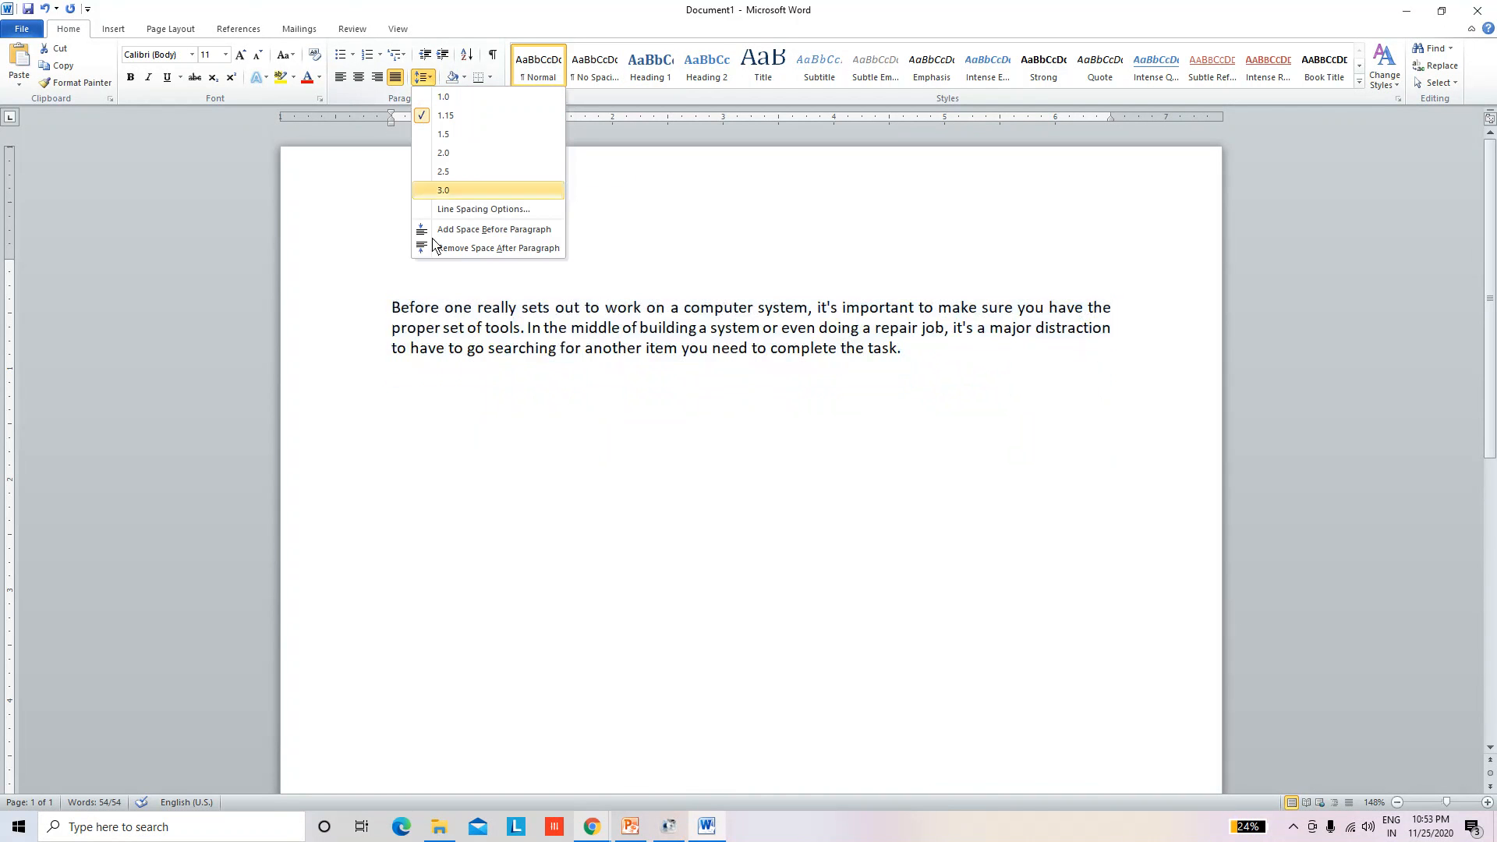
left_click(461, 191)
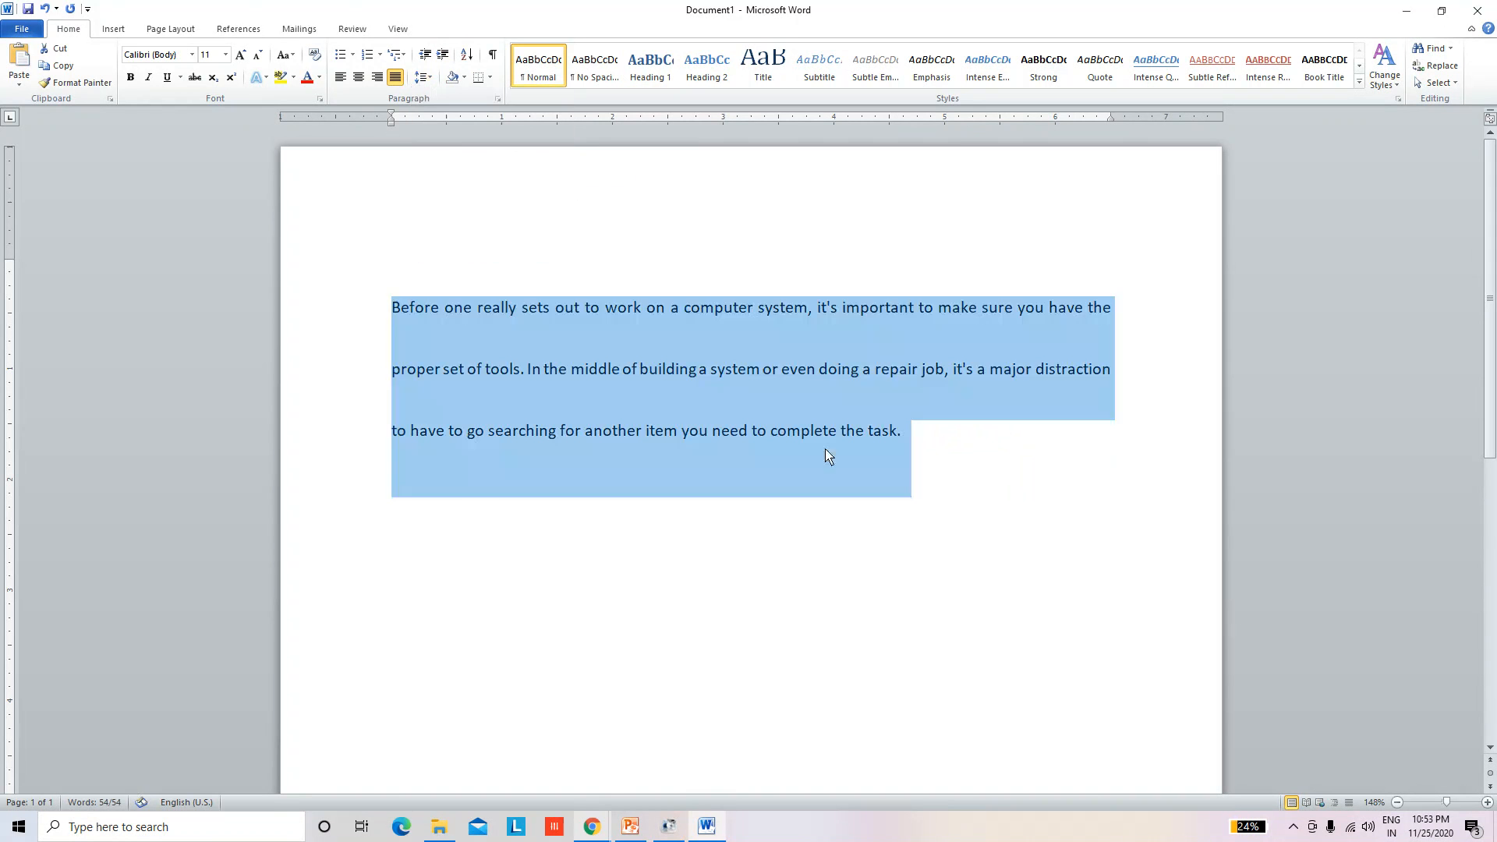
left_click(828, 455)
Step: Remove the space after the sample paragraph and the blank line above it
left_click_drag(970, 452, 395, 269)
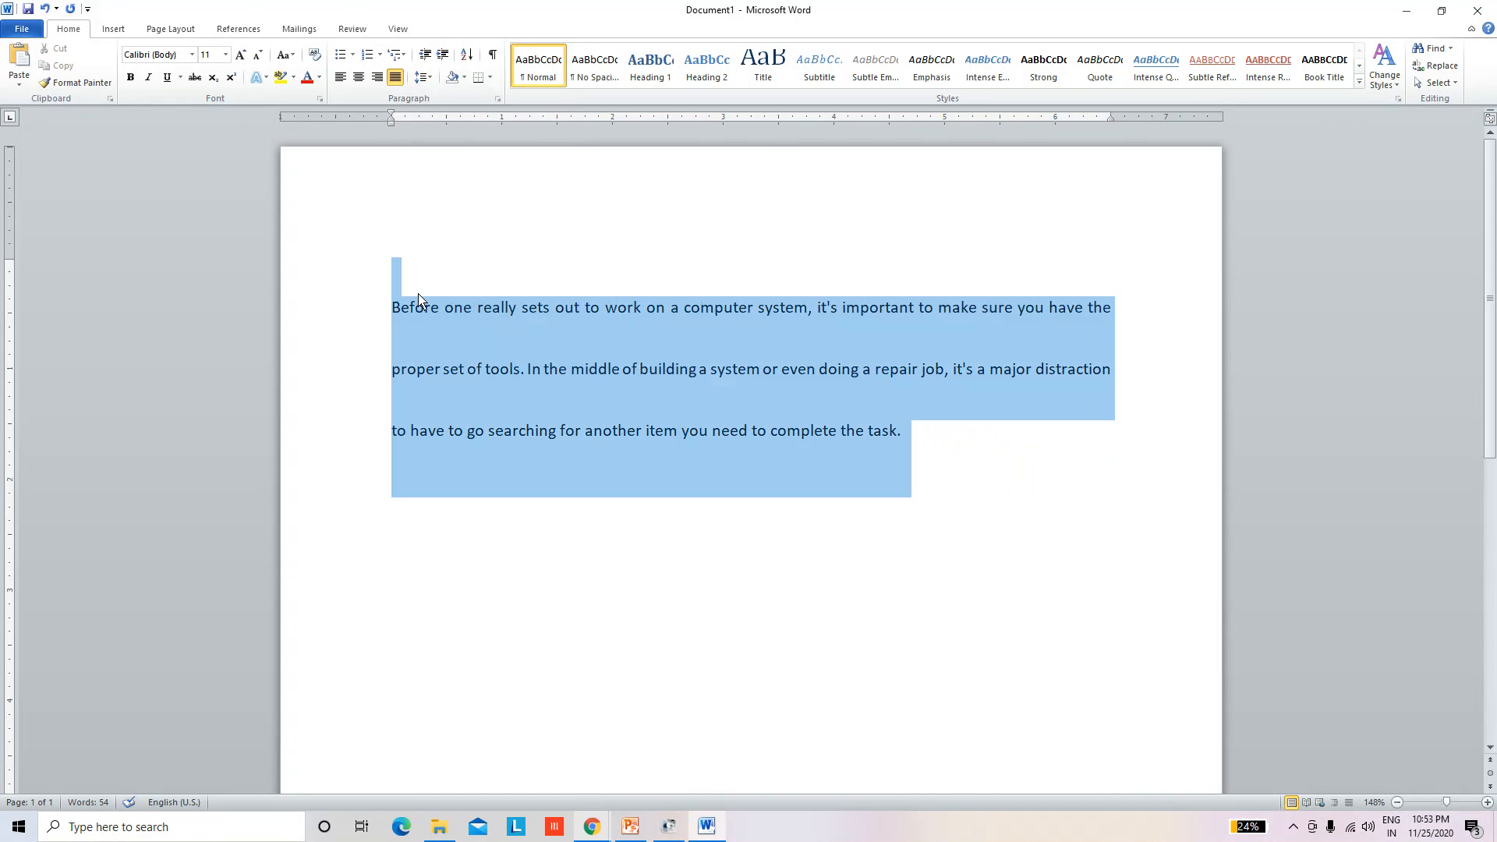
left_click(431, 83)
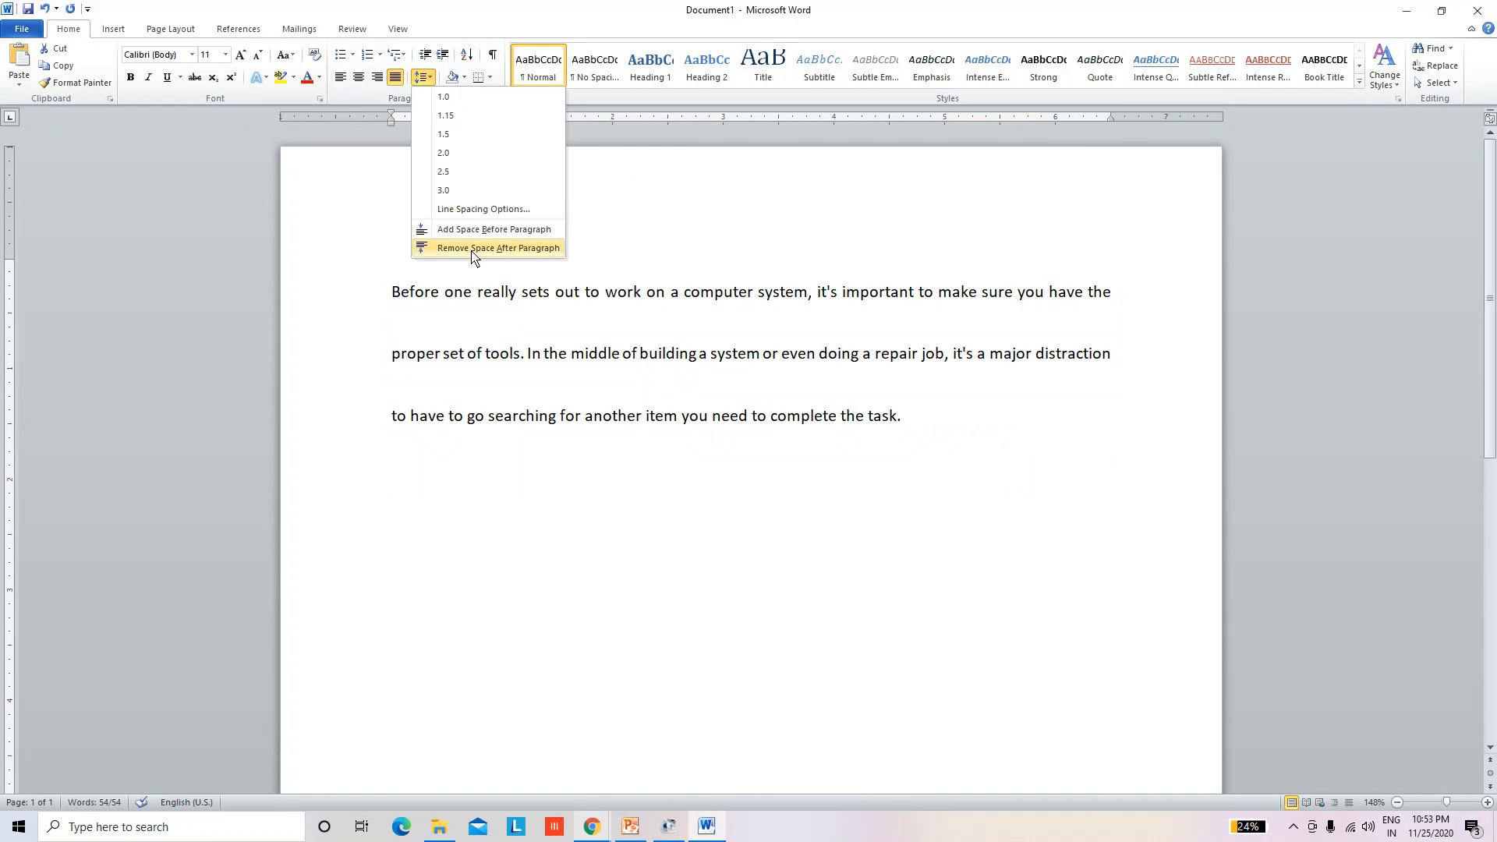
left_click(472, 248)
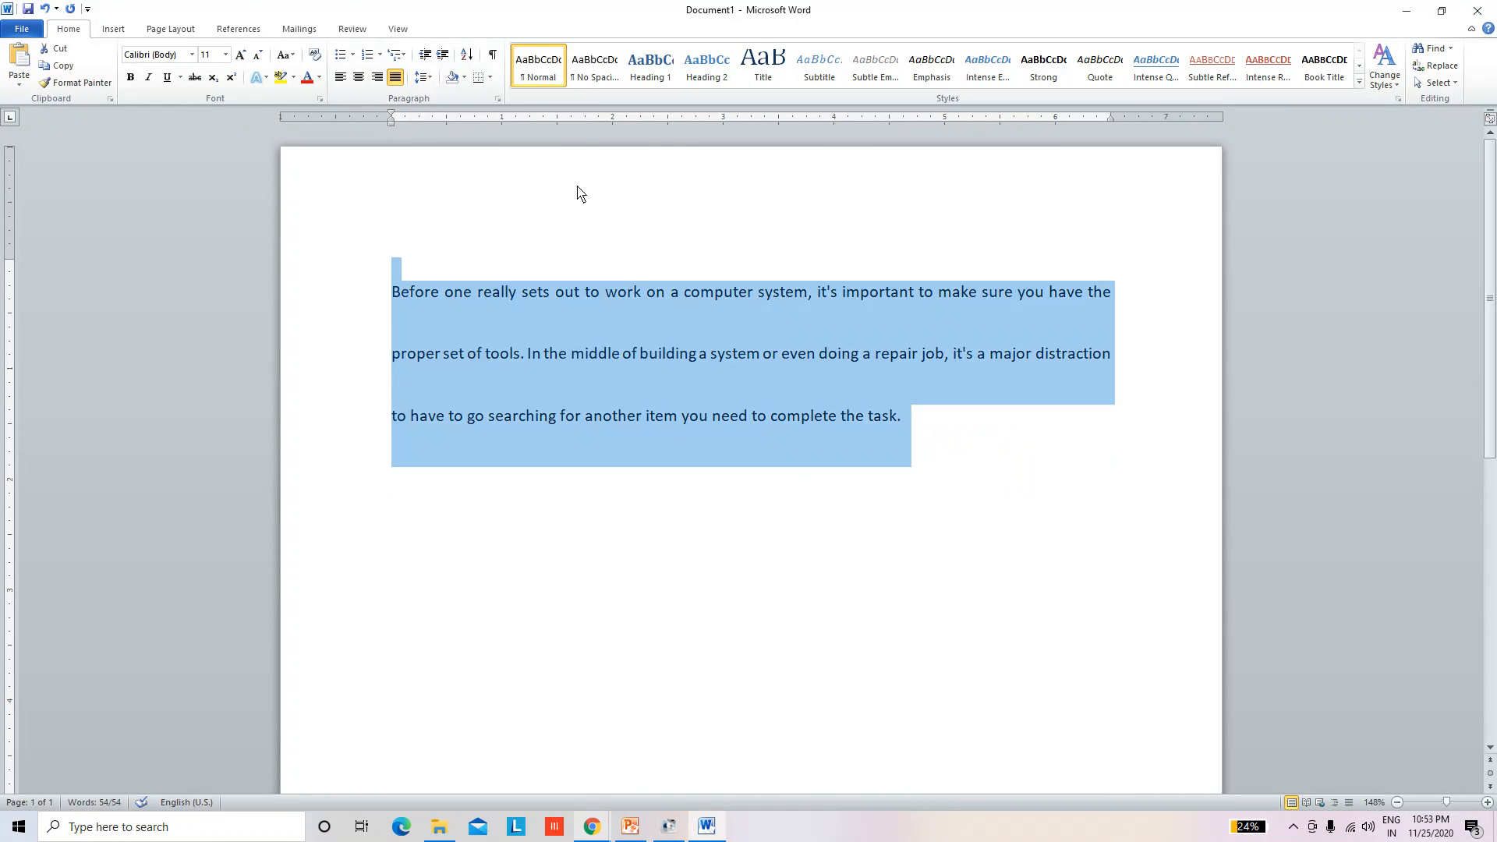
left_click(422, 77)
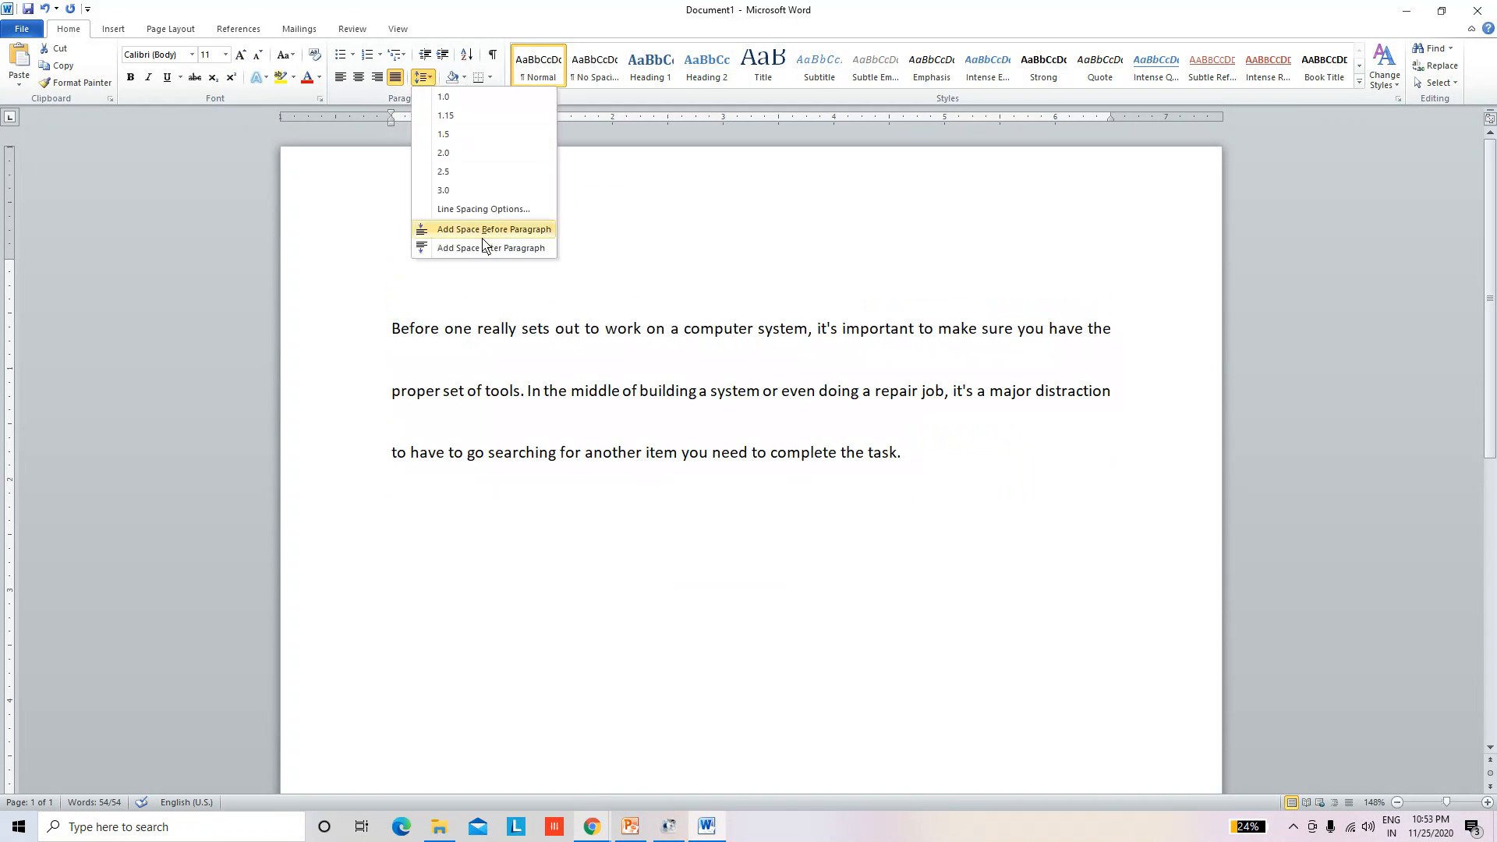
left_click(952, 465)
Step: Set the whole sample paragraph's line spacing to 1.0
left_click_drag(942, 428, 432, 322)
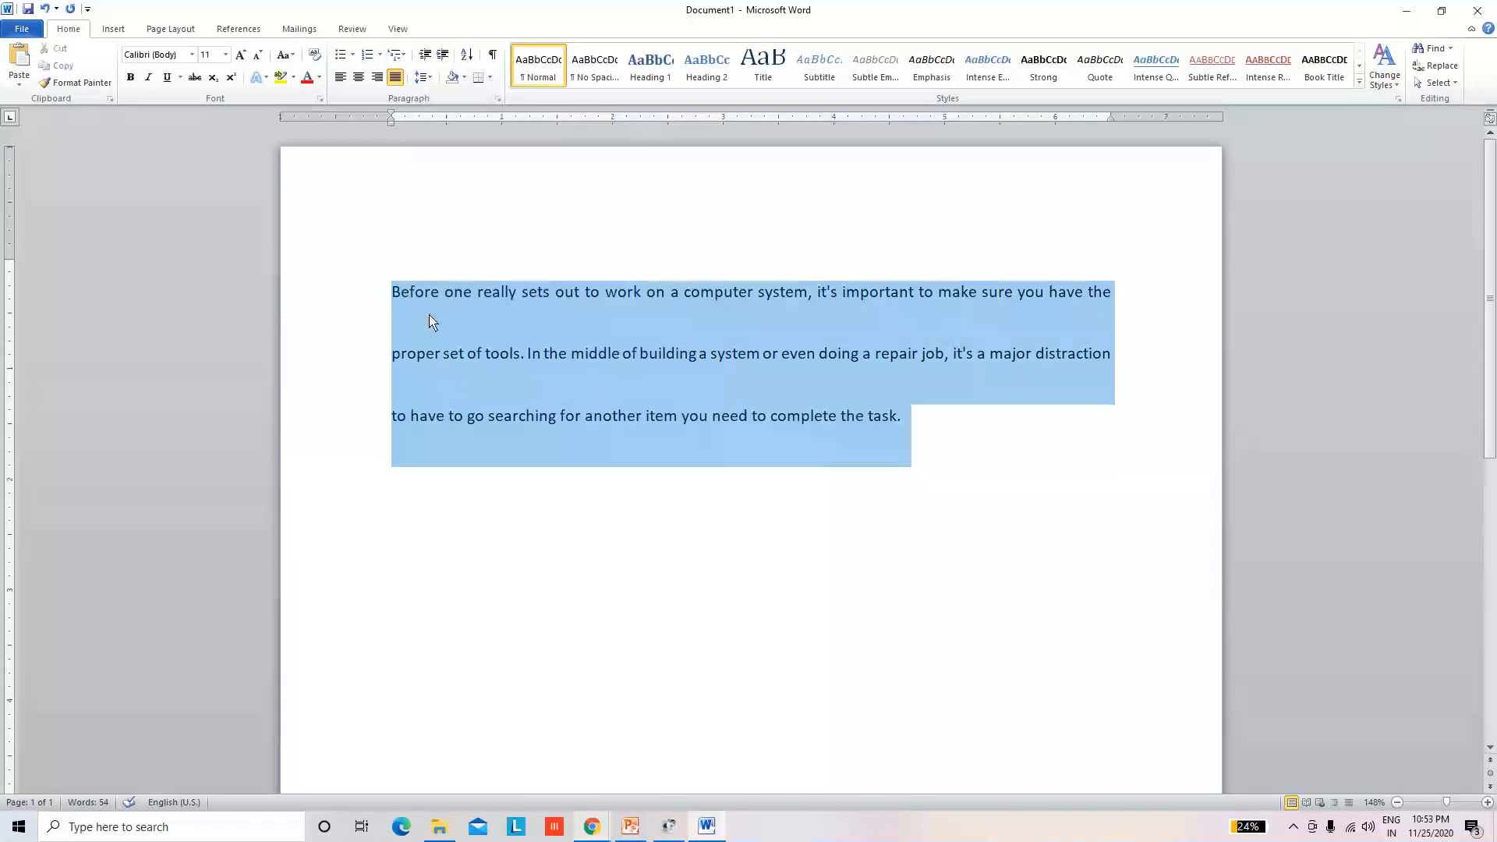
left_click(423, 77)
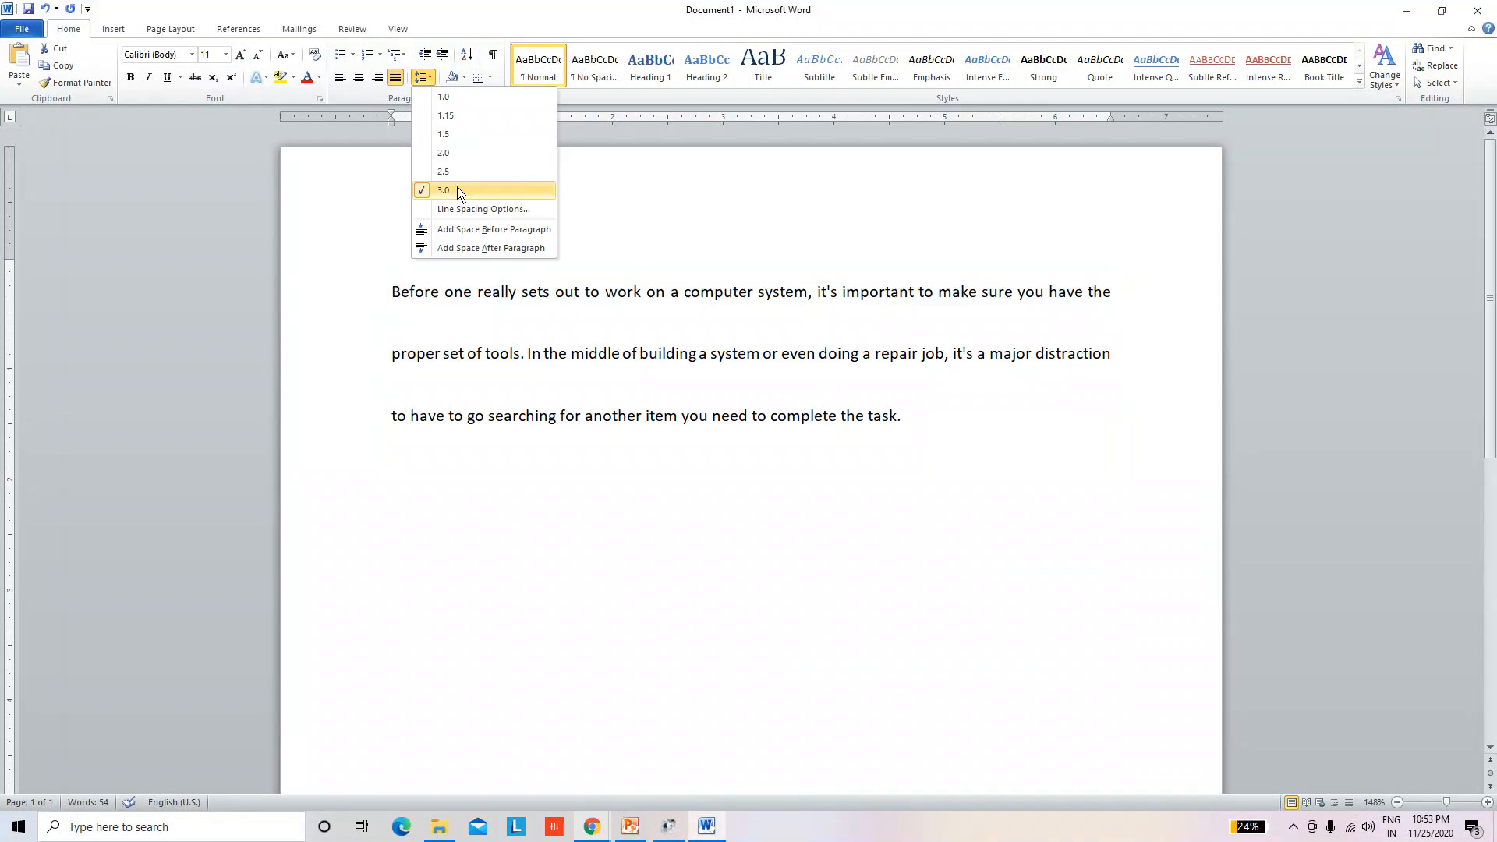
left_click(695, 380)
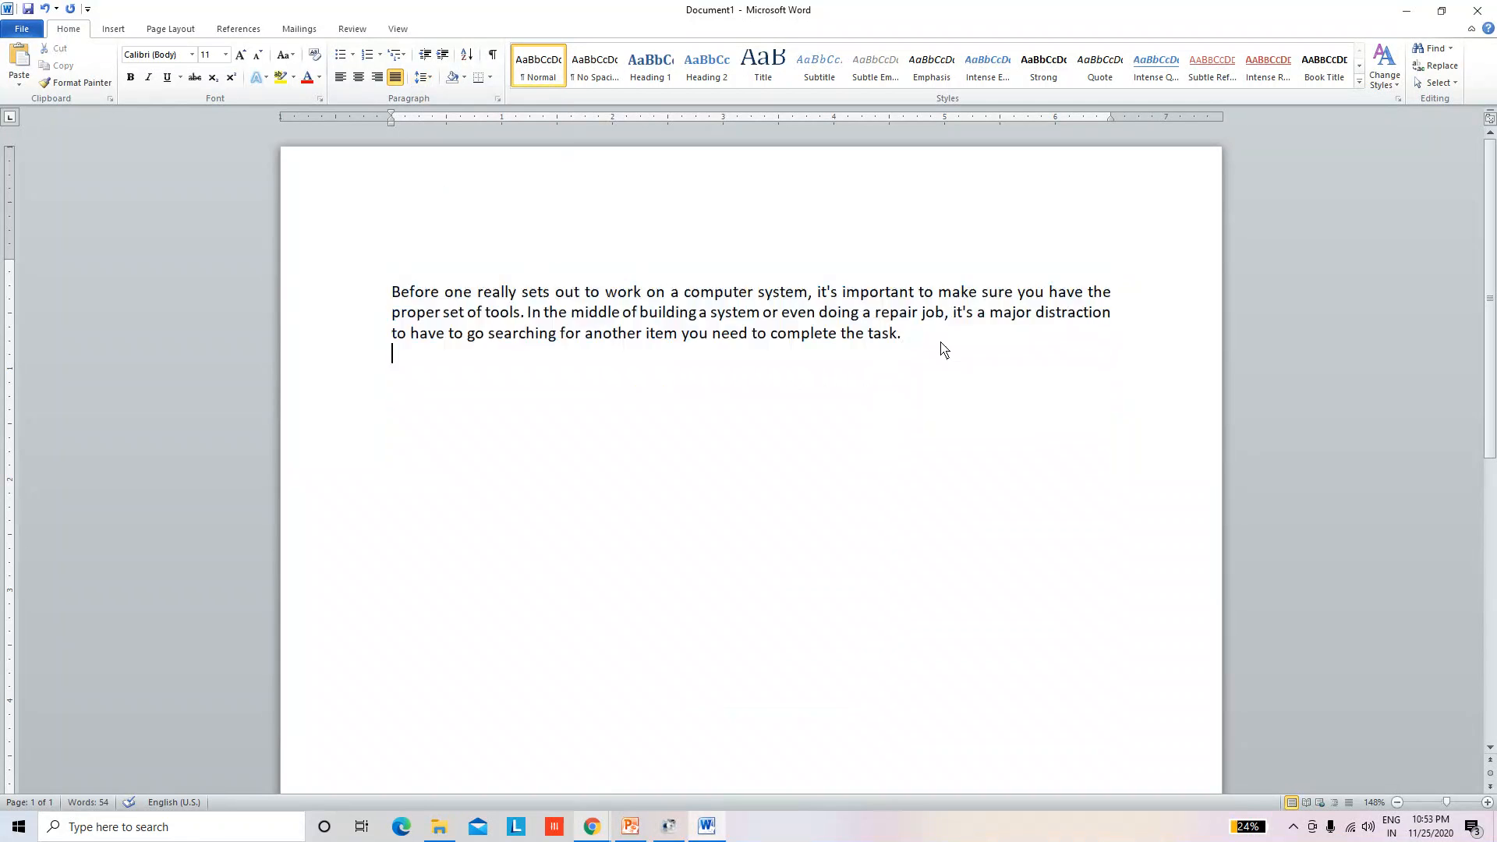
Step: Set the line spacing of the sample paragraph and the blank line above it to 1.5
left_click_drag(943, 350, 325, 273)
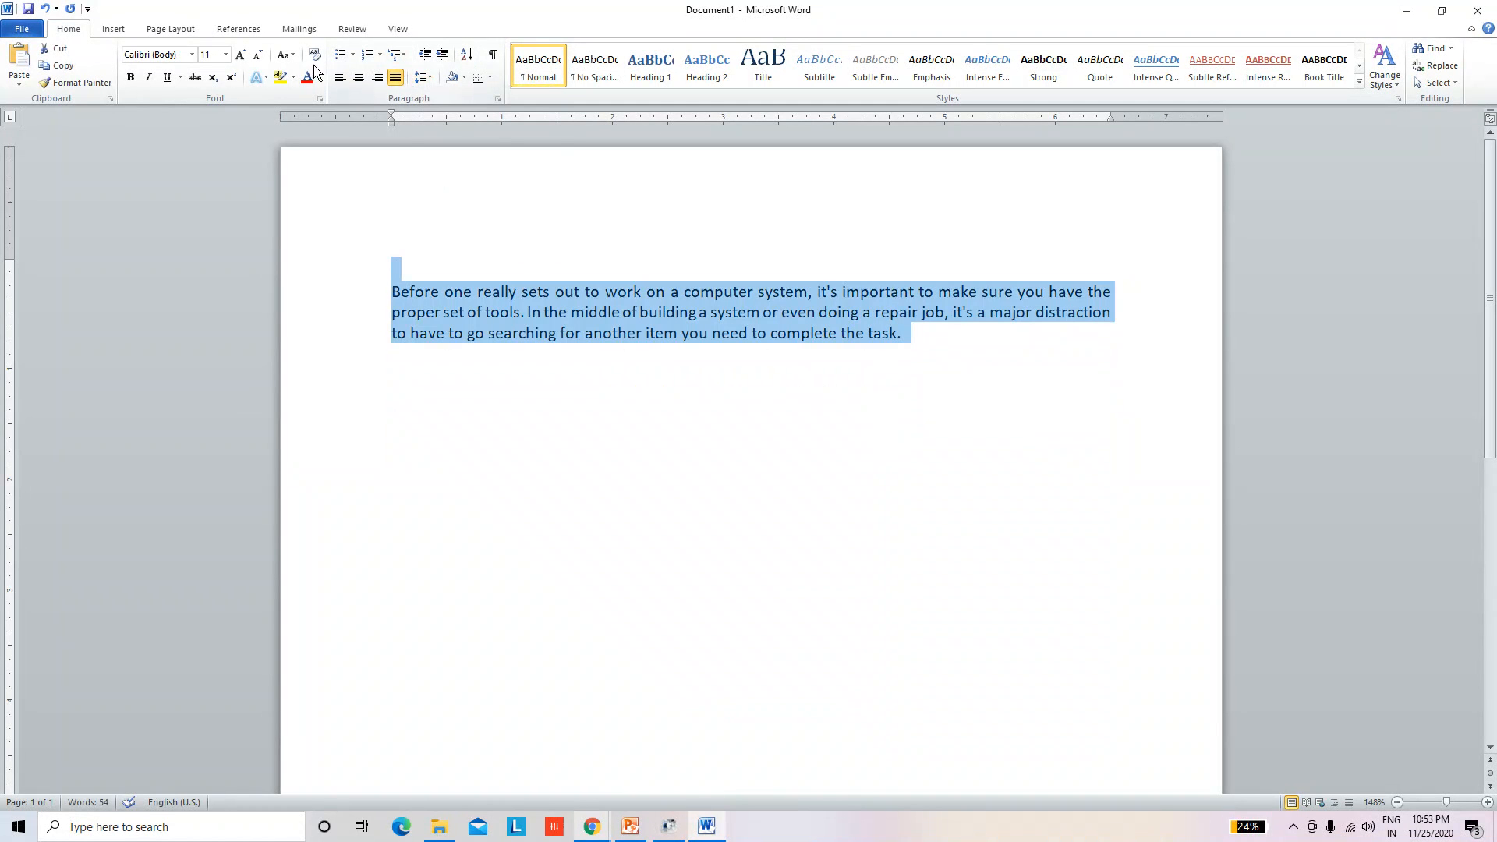
left_click(422, 77)
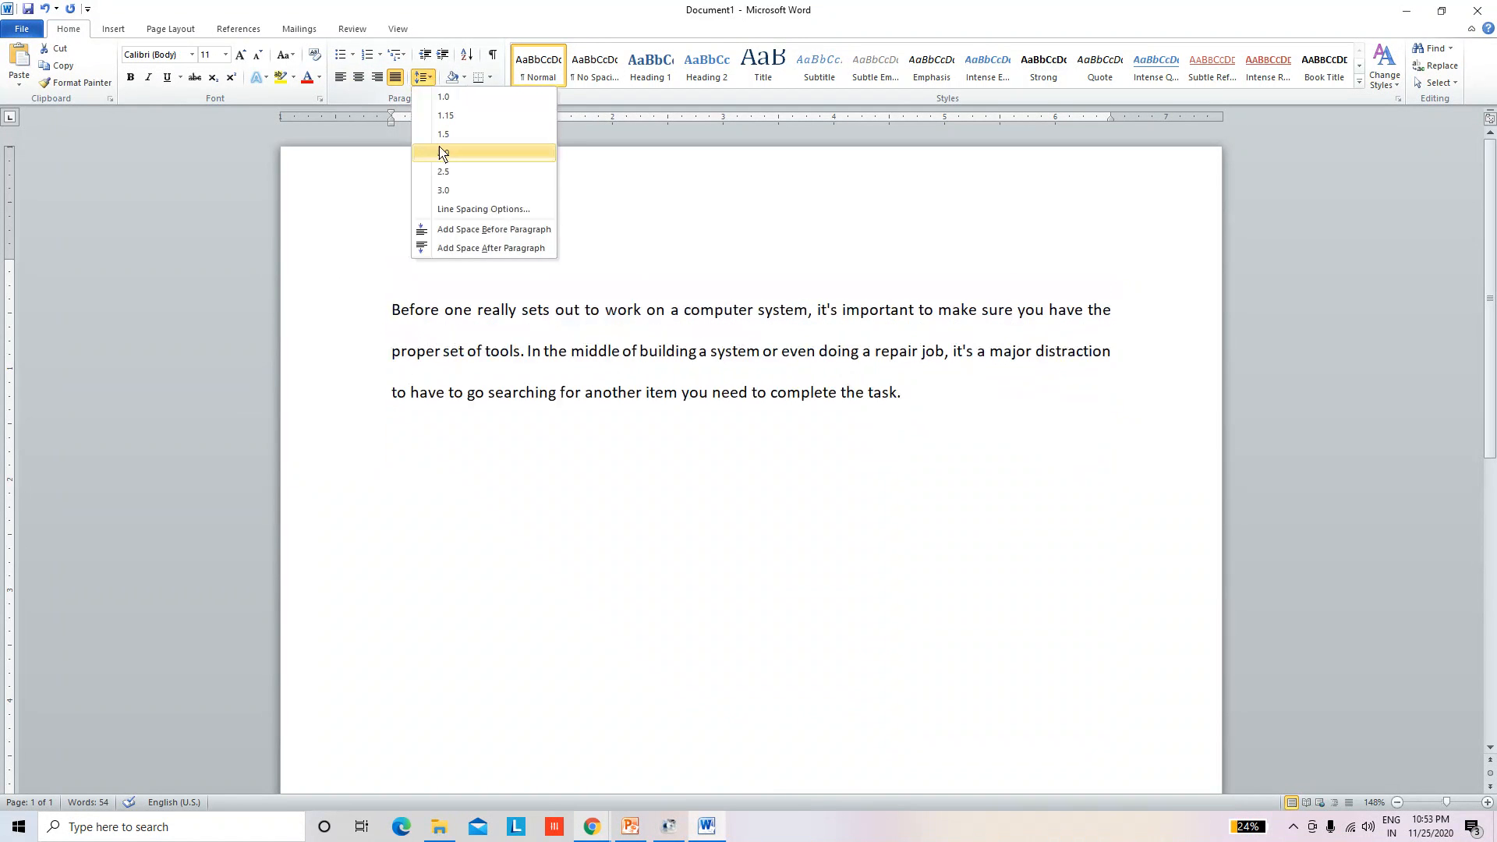
left_click(442, 134)
left_click(512, 276)
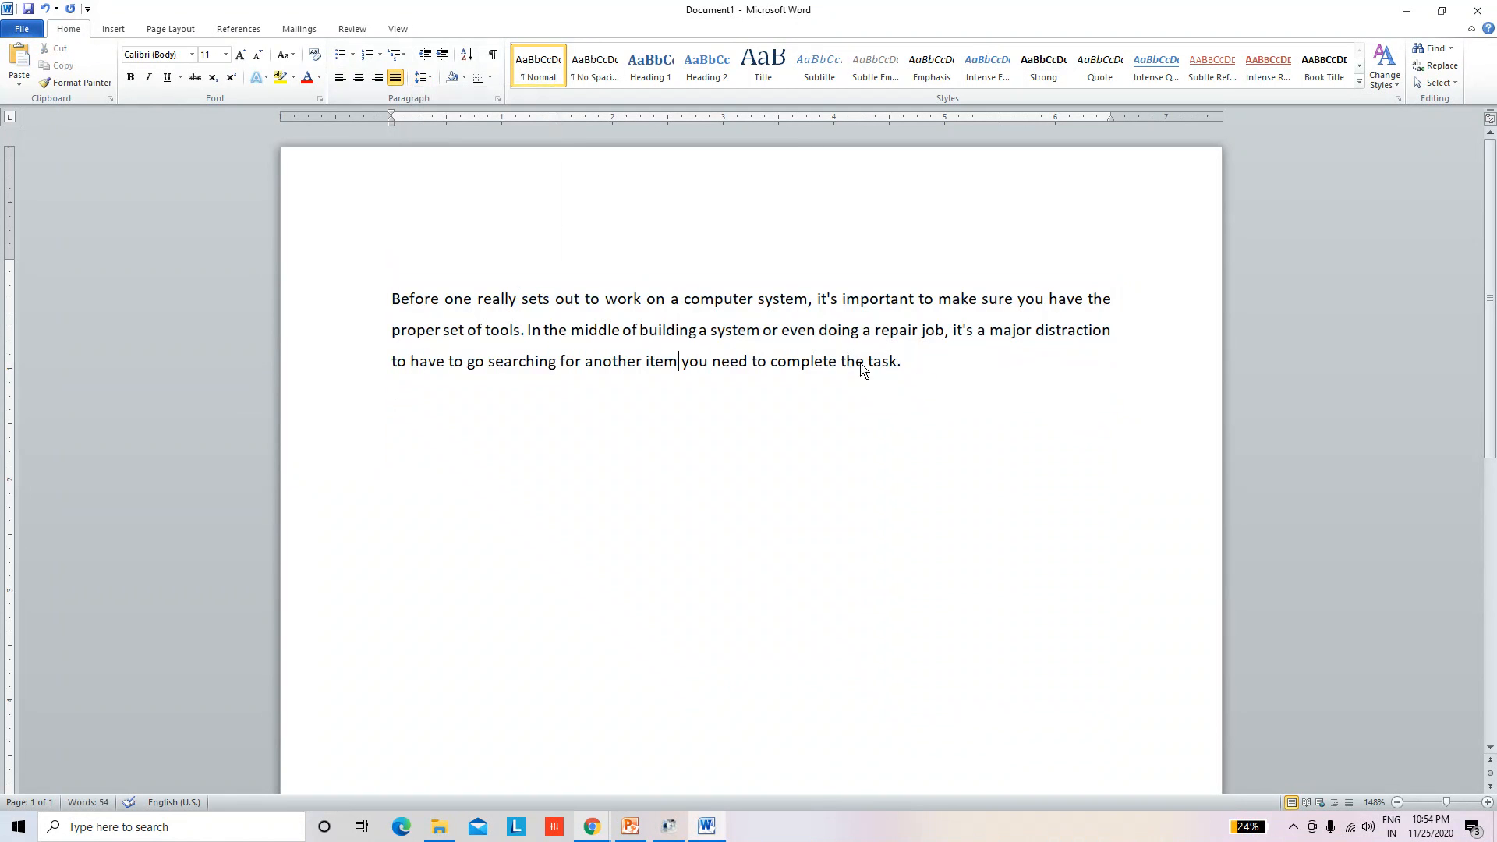
Step: Select the whole sample paragraph and set its line spacing to 2.0
left_click_drag(916, 378, 405, 301)
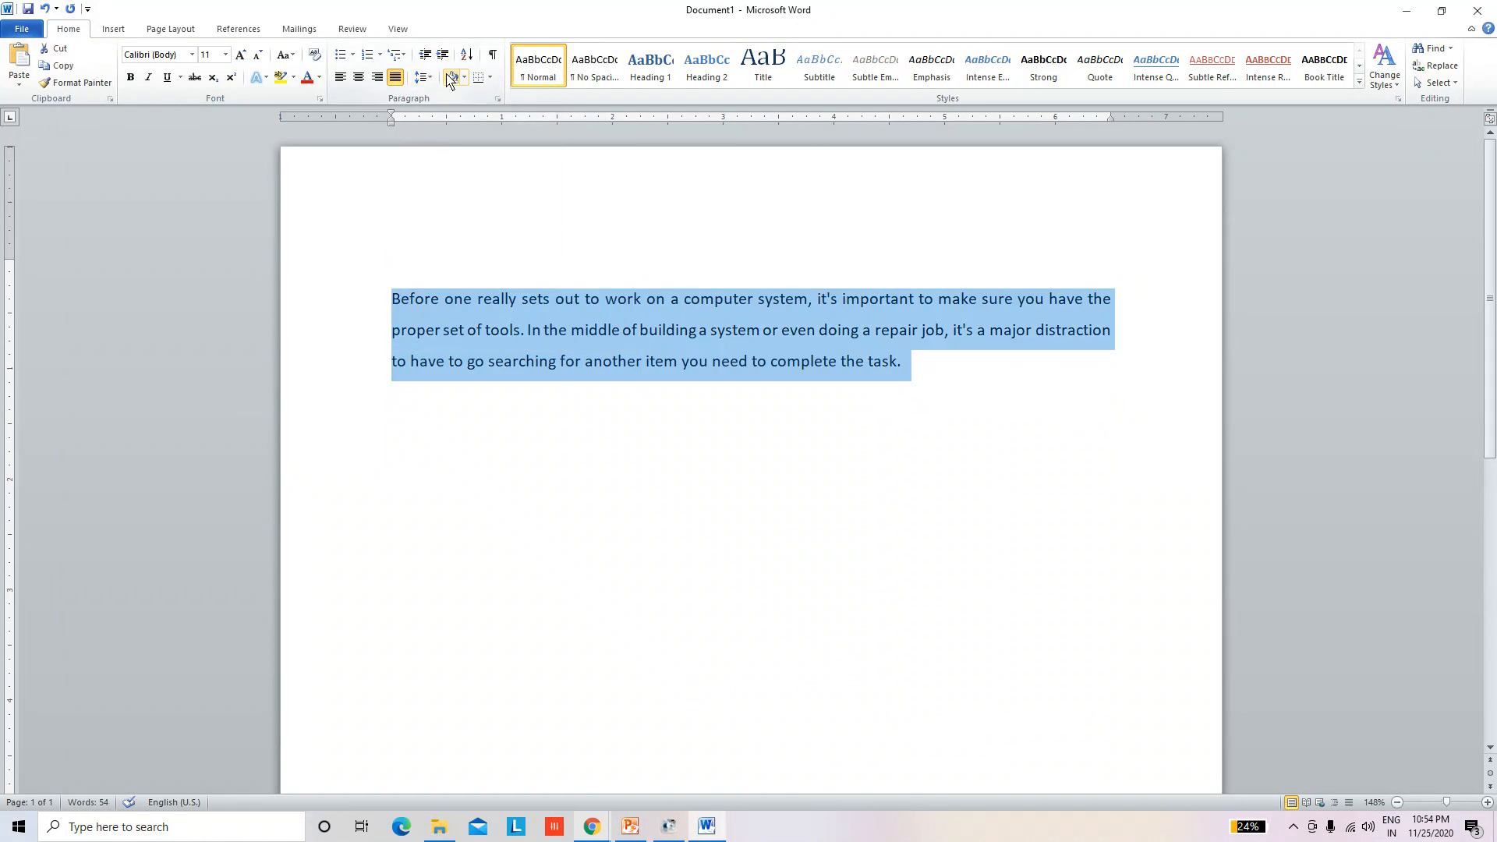
left_click(422, 77)
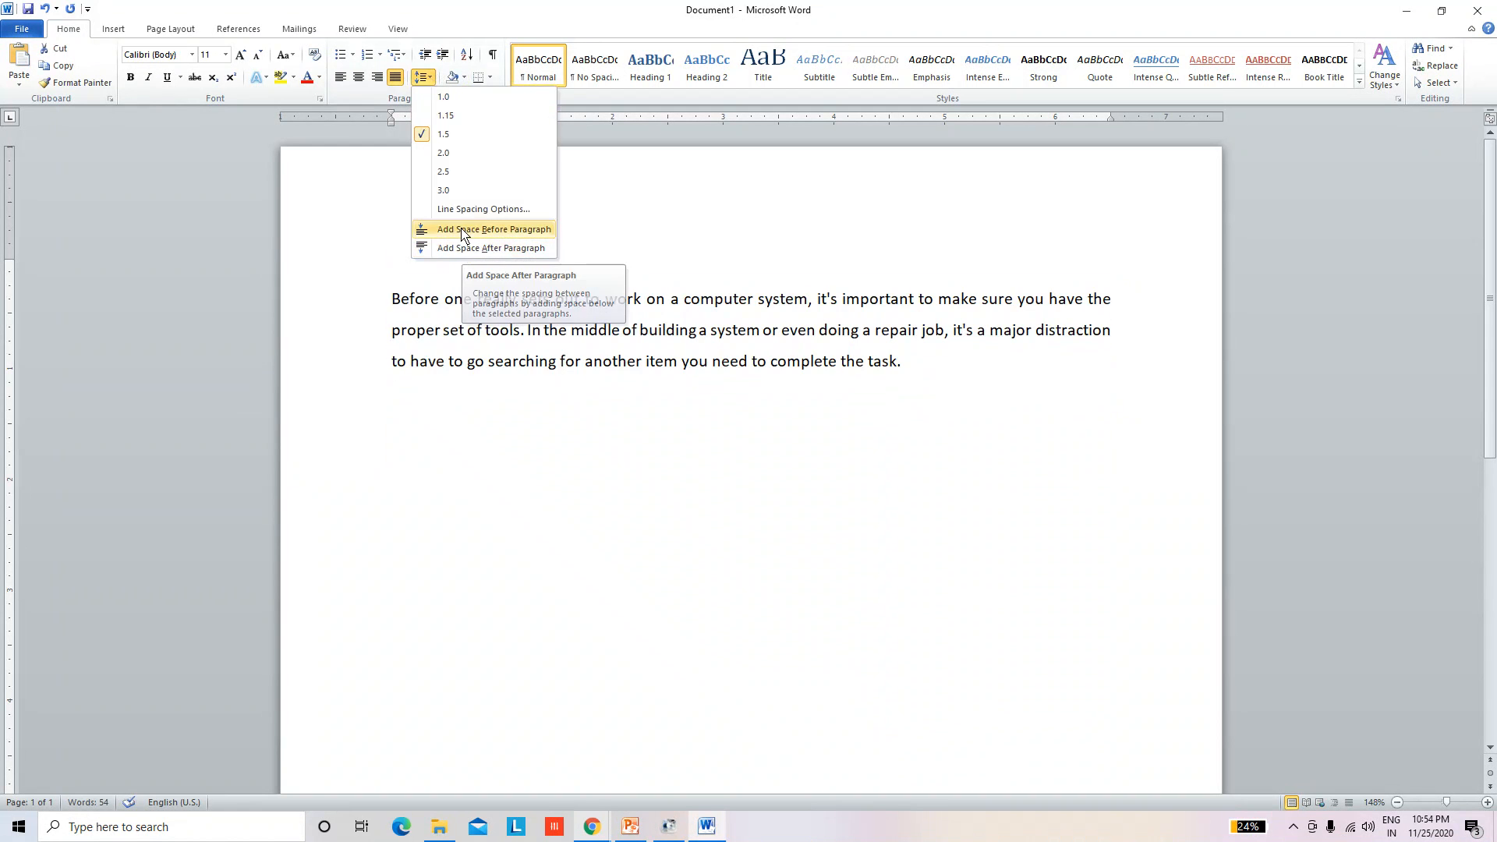
left_click(446, 153)
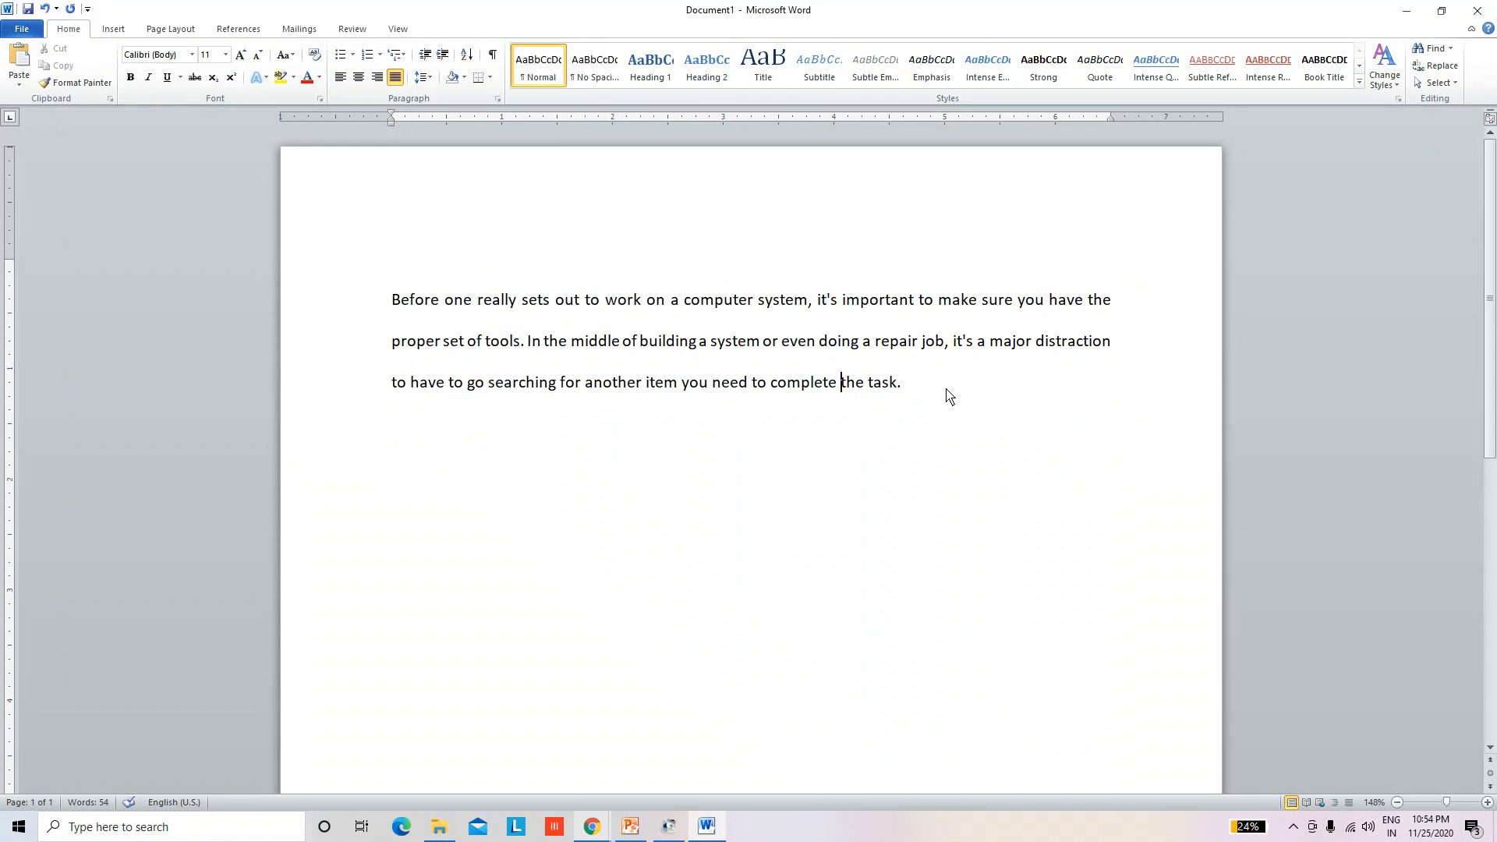
left_click_drag(928, 382, 890, 355)
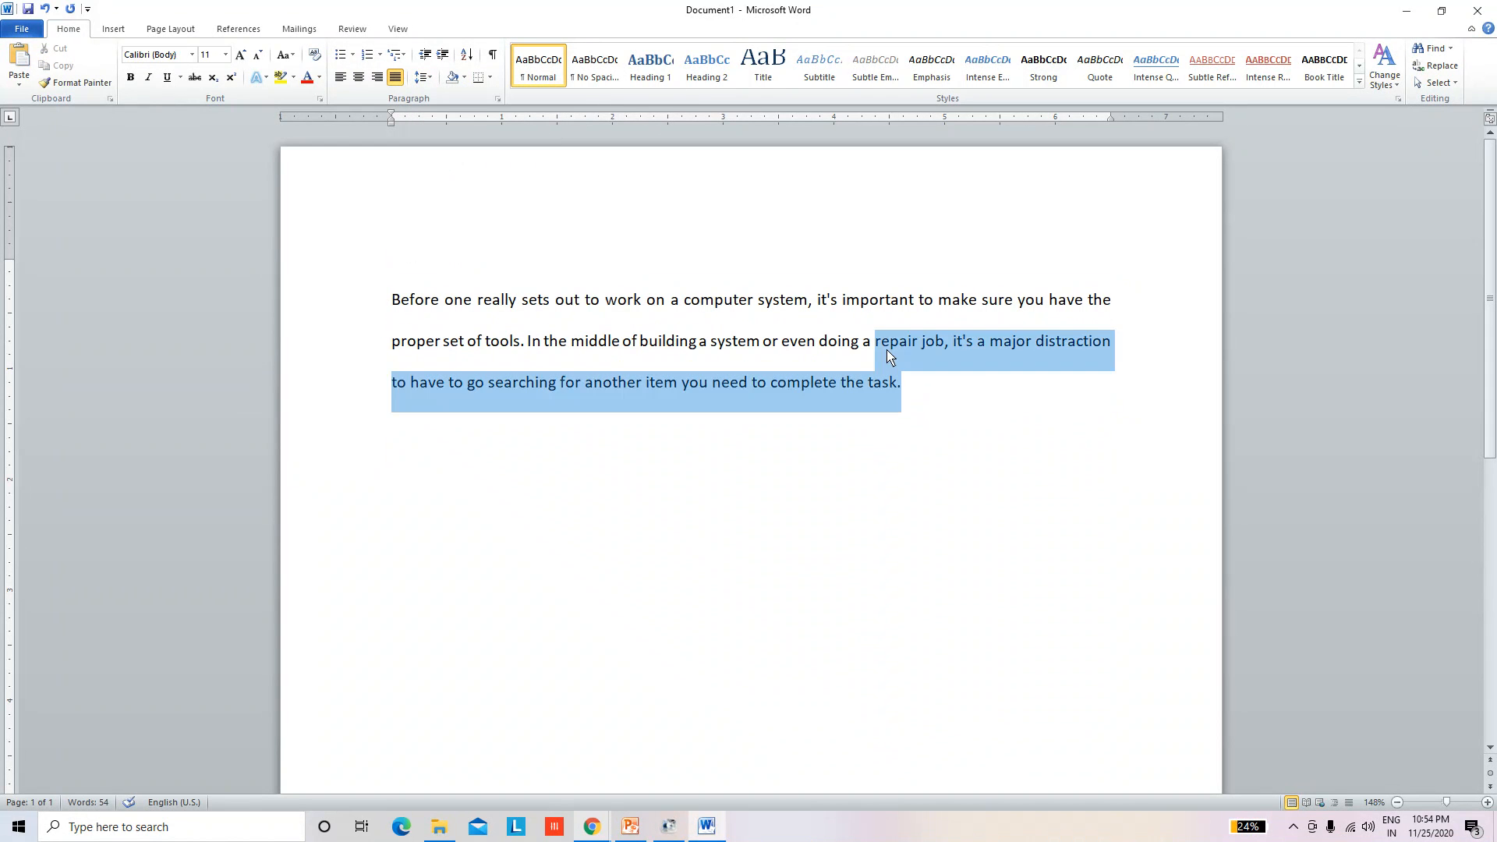
left_click(422, 76)
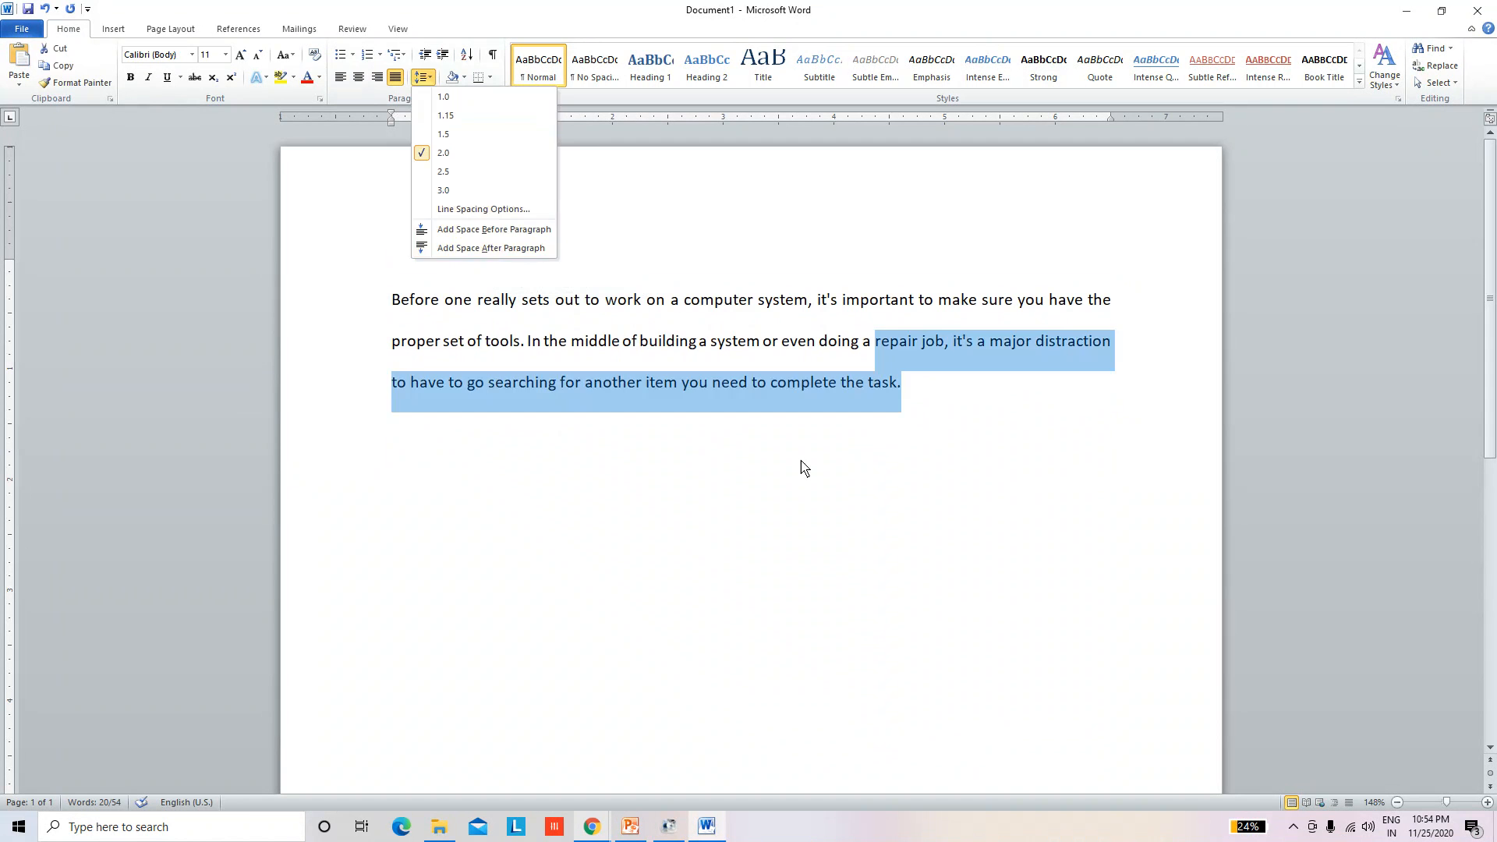
left_click(606, 305)
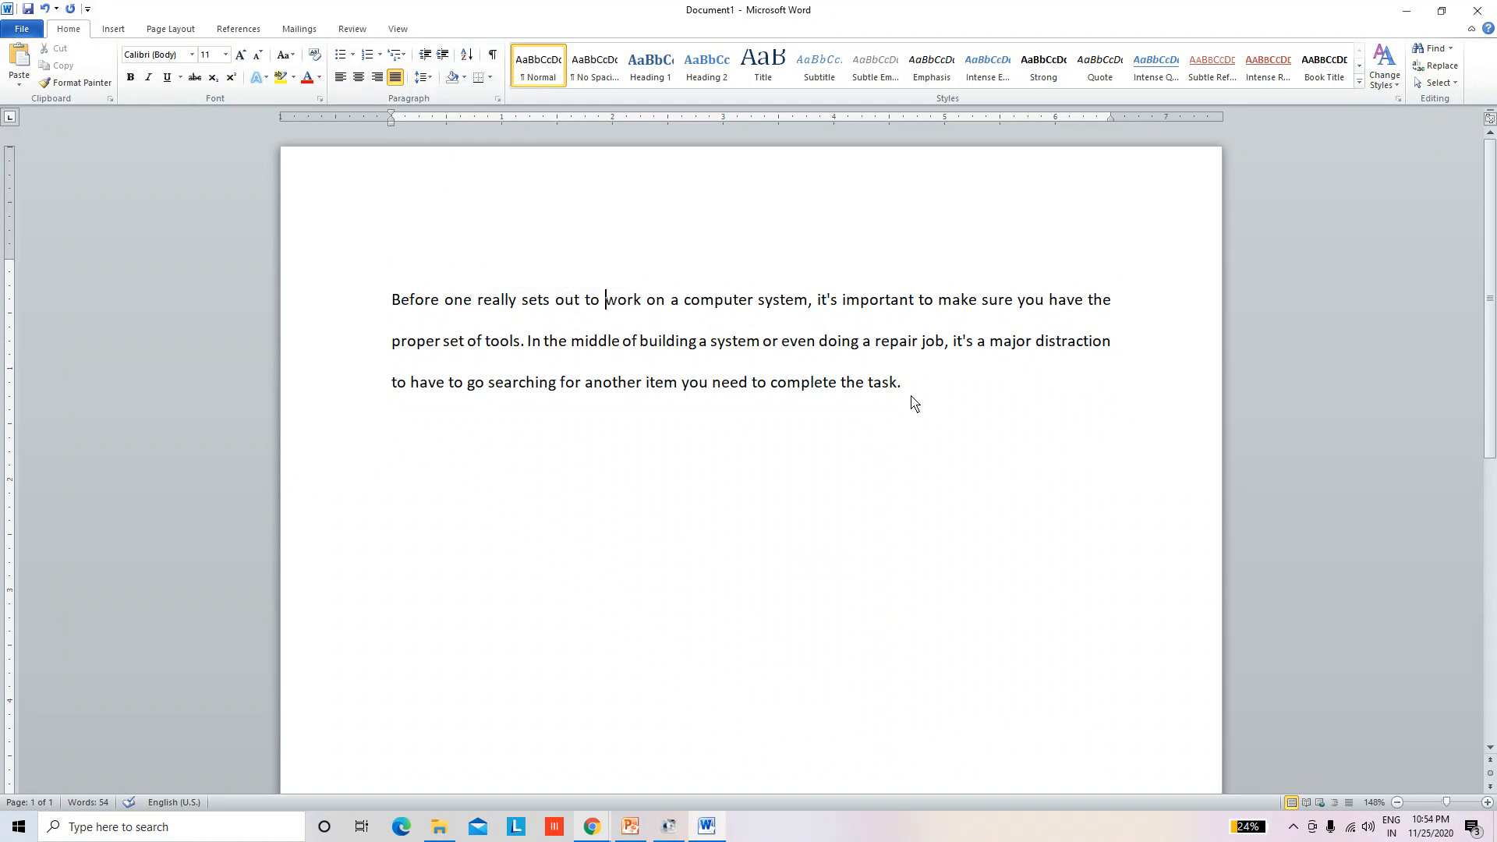
Step: Select the whole sample paragraph and set its line spacing to 1.15
left_click_drag(943, 394, 419, 322)
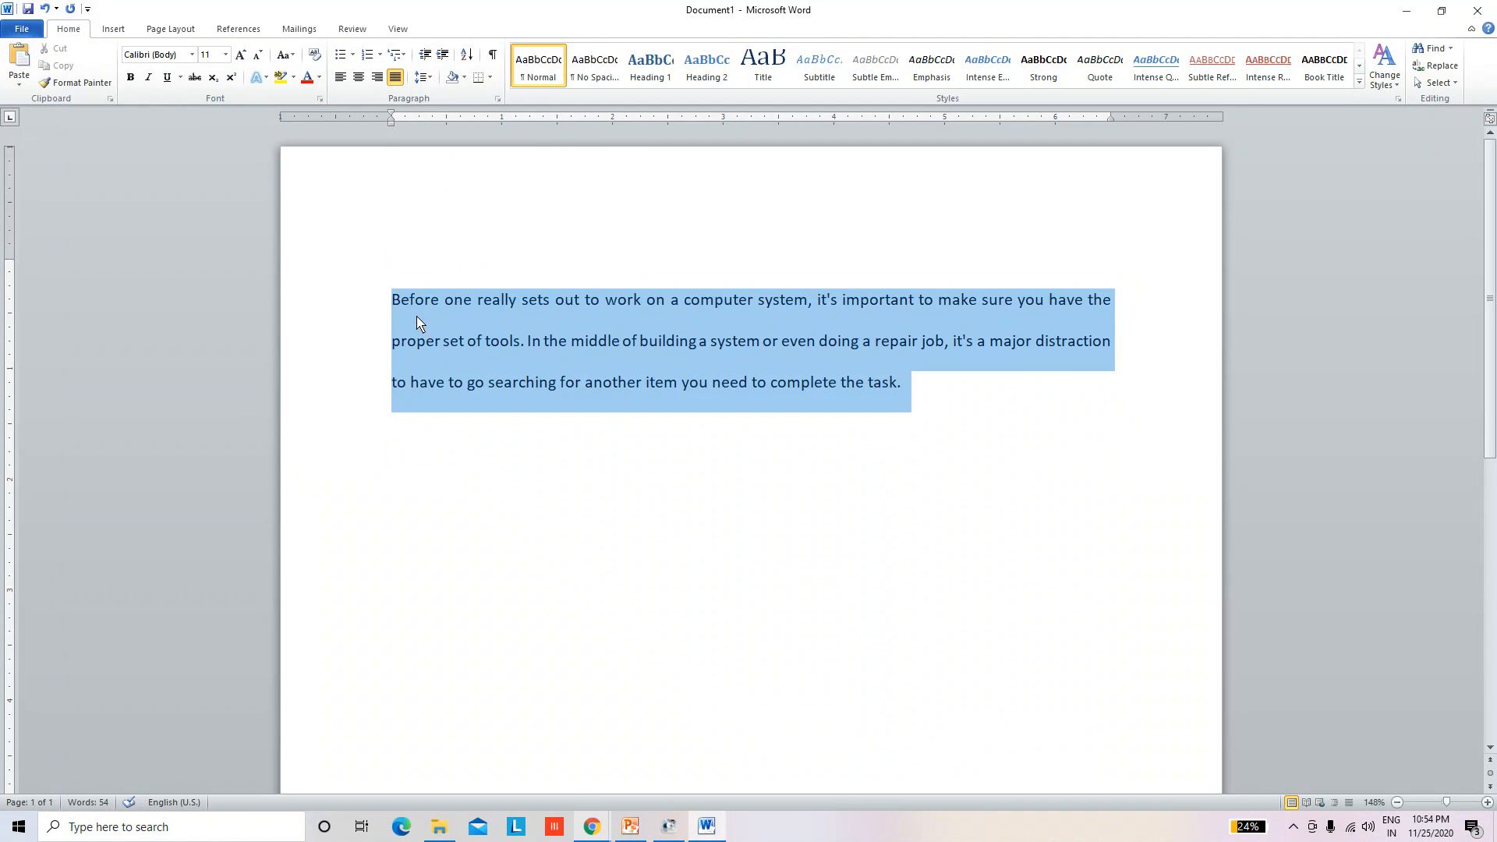
left_click(433, 79)
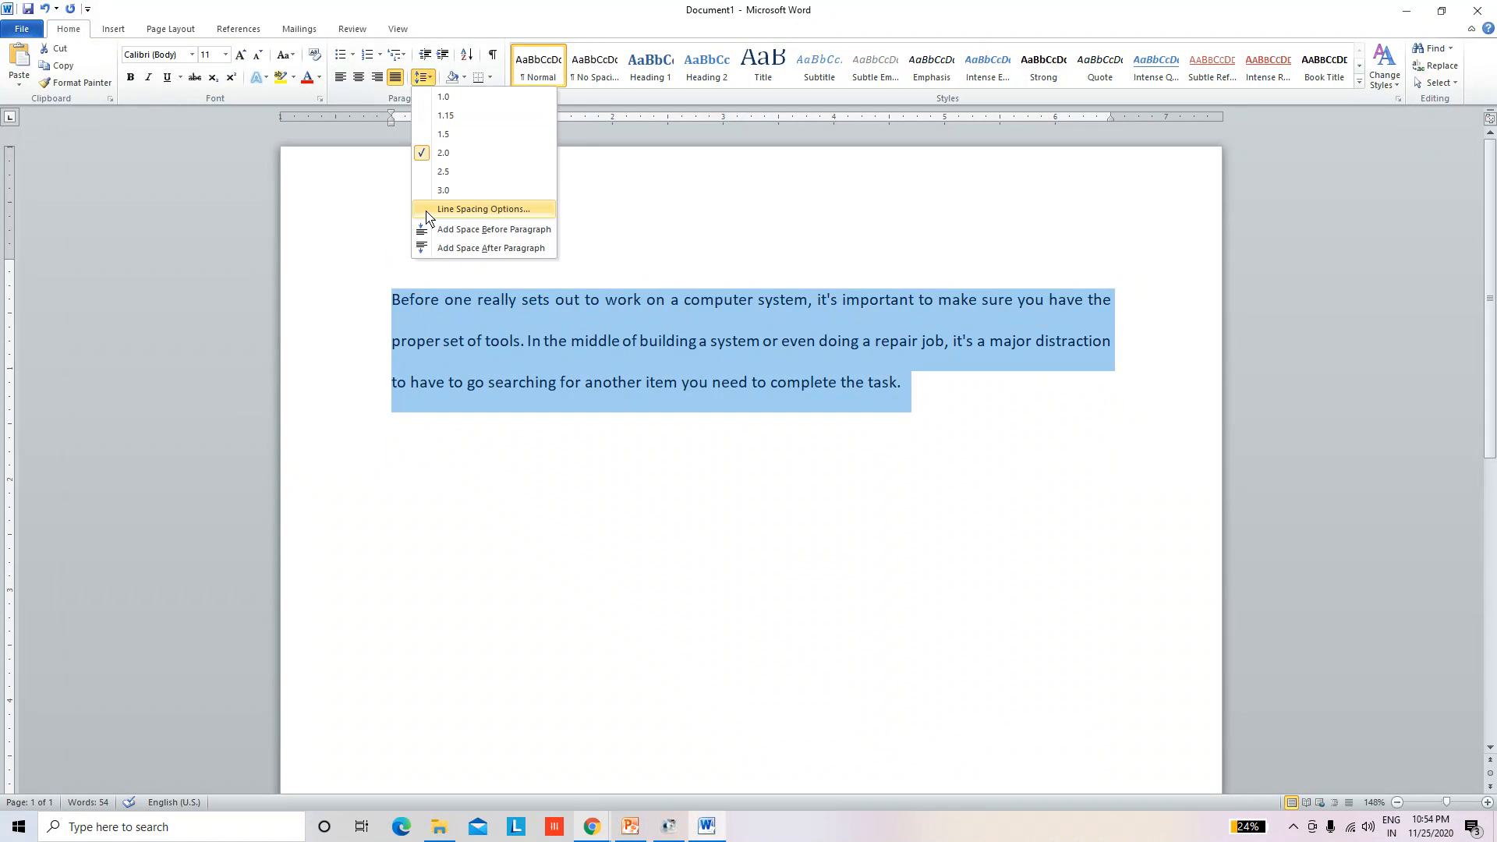
left_click(456, 116)
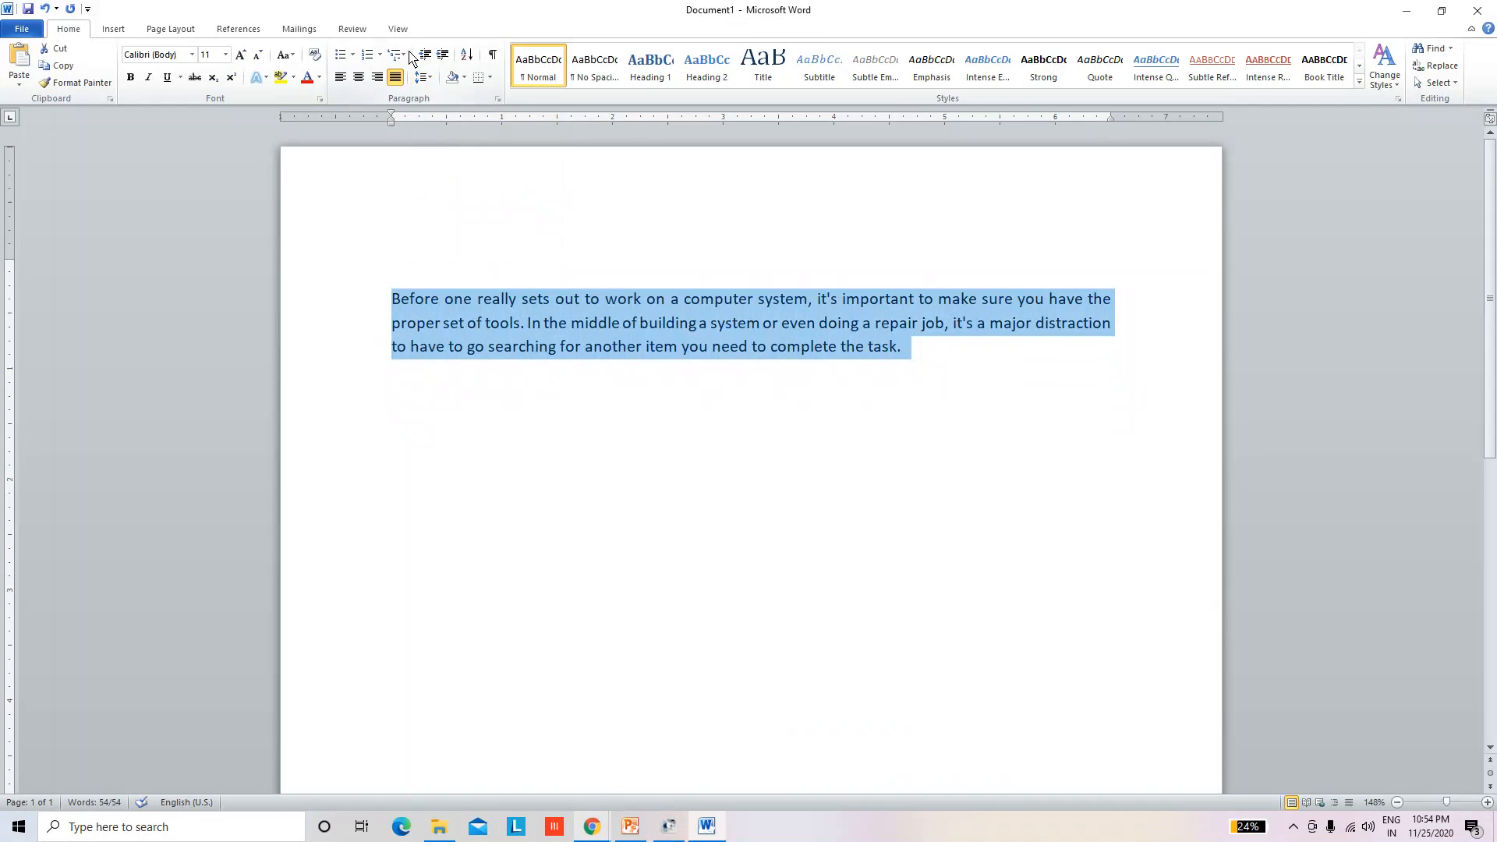
Step: Set the selected sample paragraph's line spacing to 3.0 and deselect the text
left_click(428, 77)
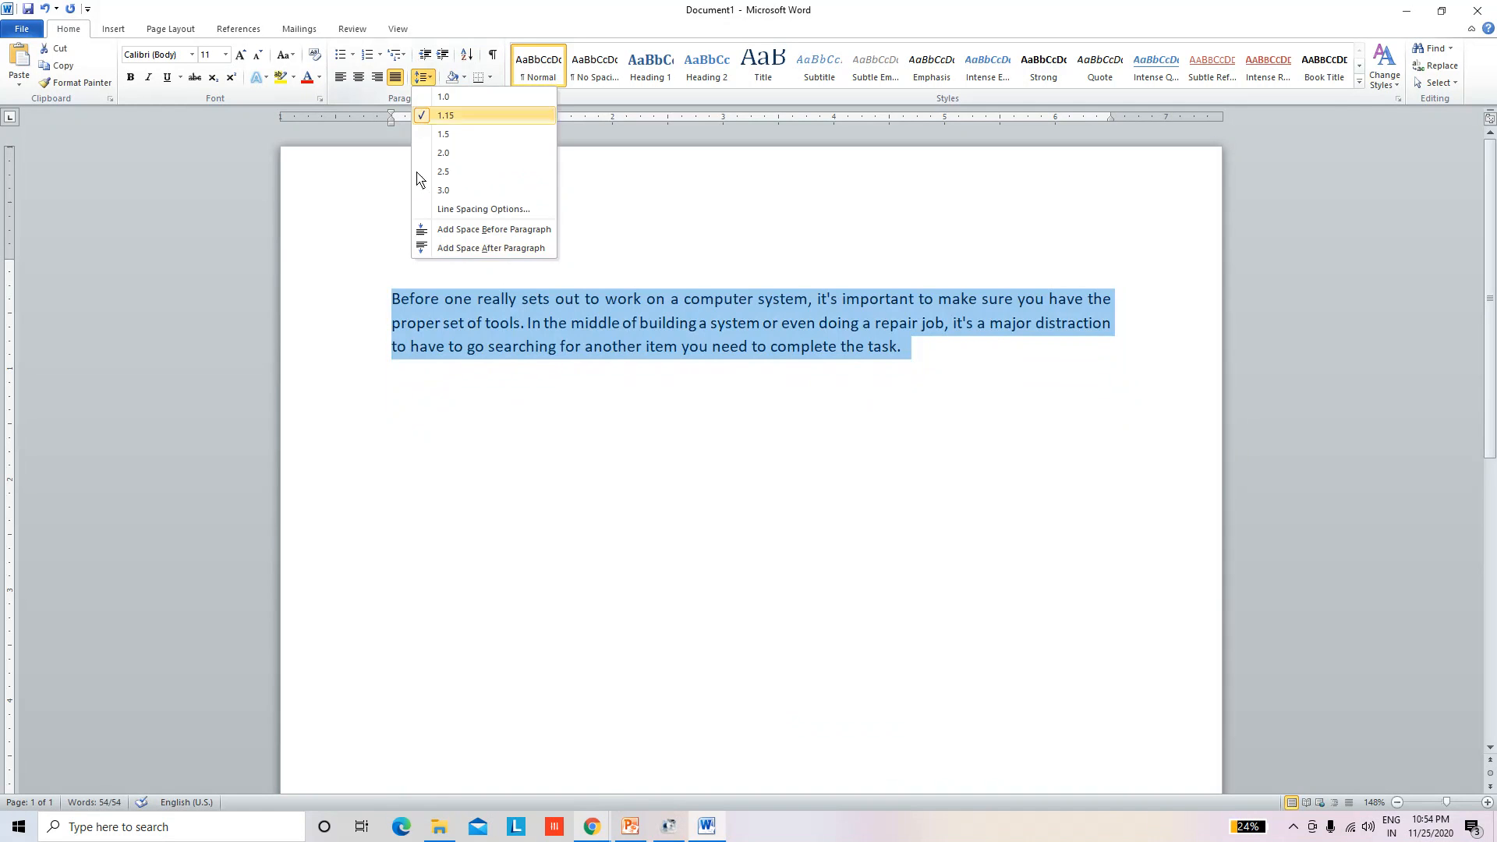
left_click(452, 190)
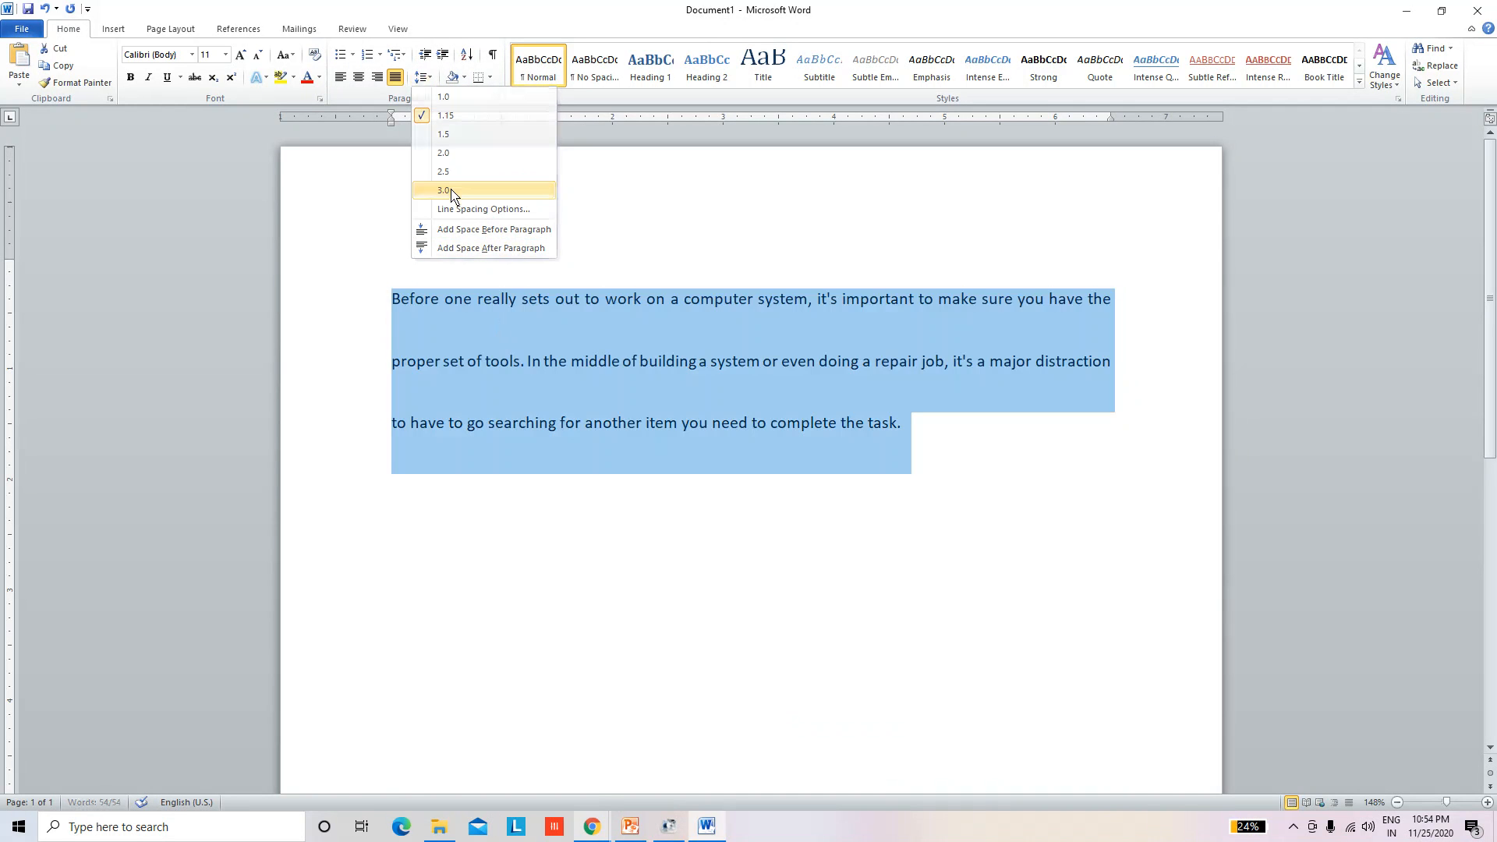
left_click(437, 305)
Step: Select most of the sample paragraph's last two lines and add space after the paragraph
left_click_drag(896, 425, 468, 363)
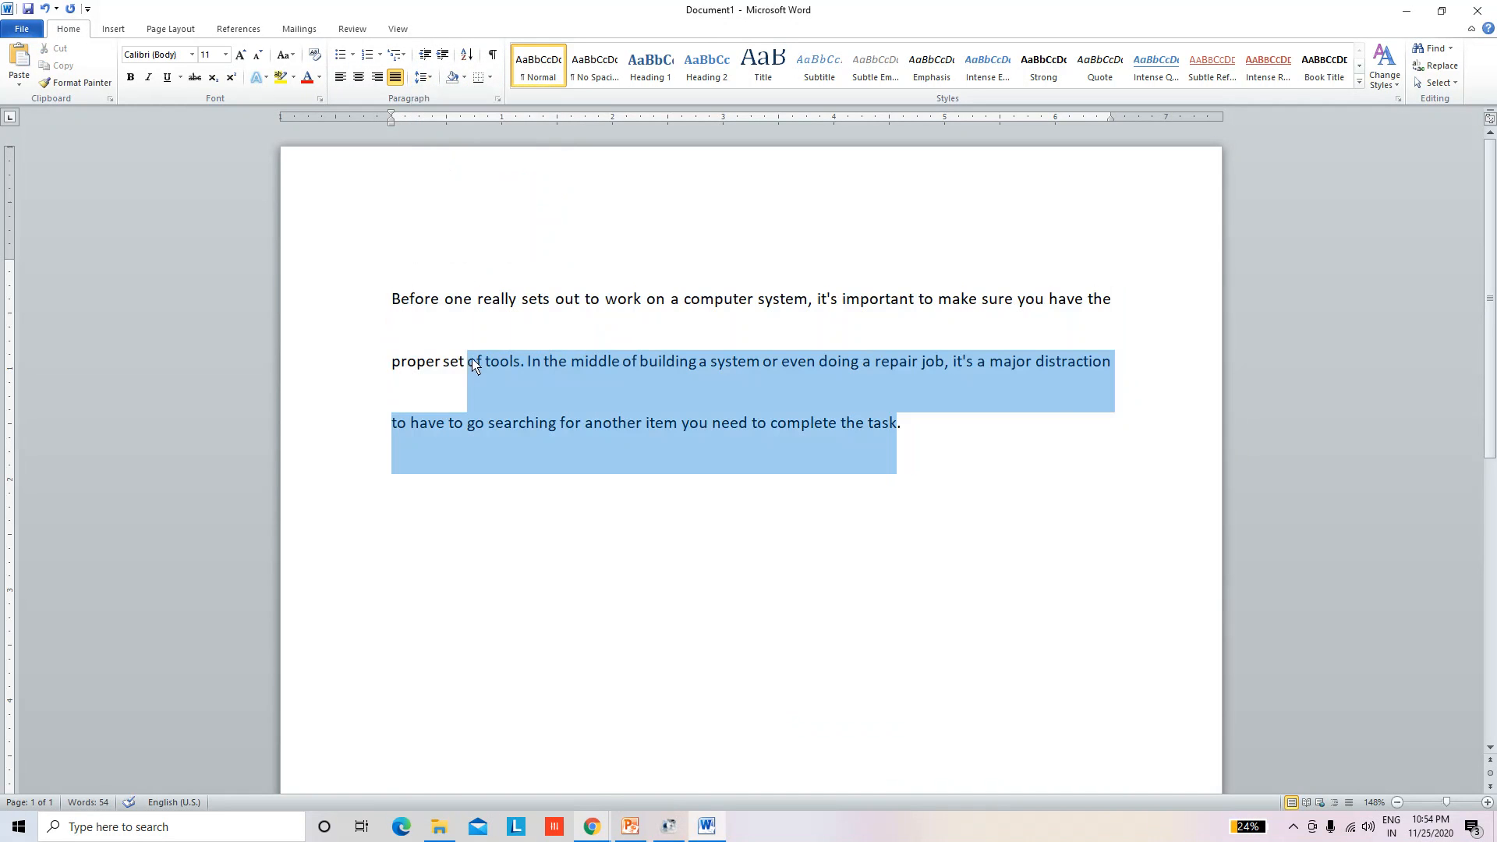
left_click(428, 79)
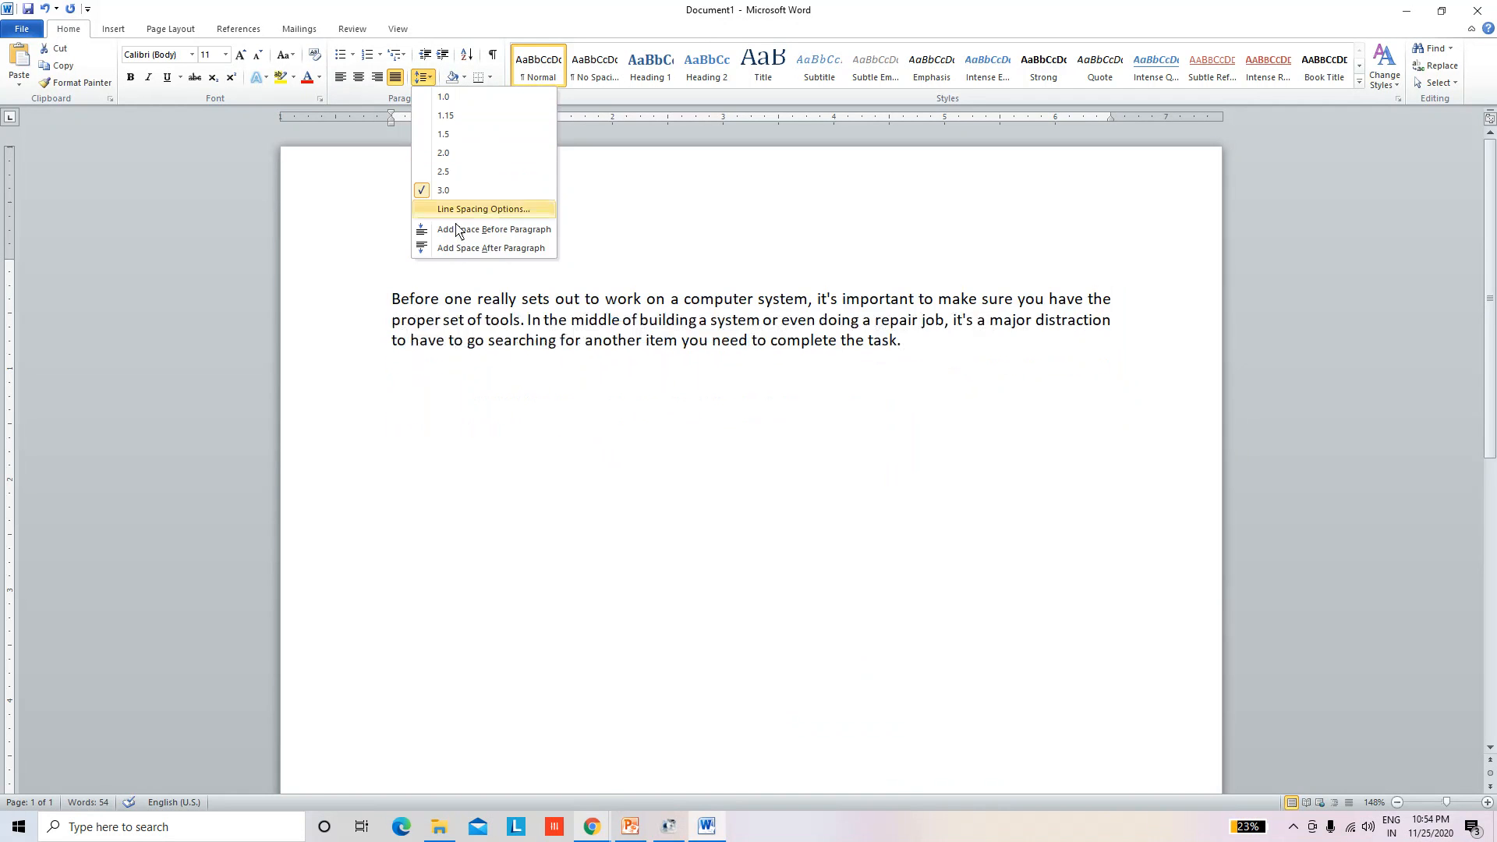
left_click(475, 246)
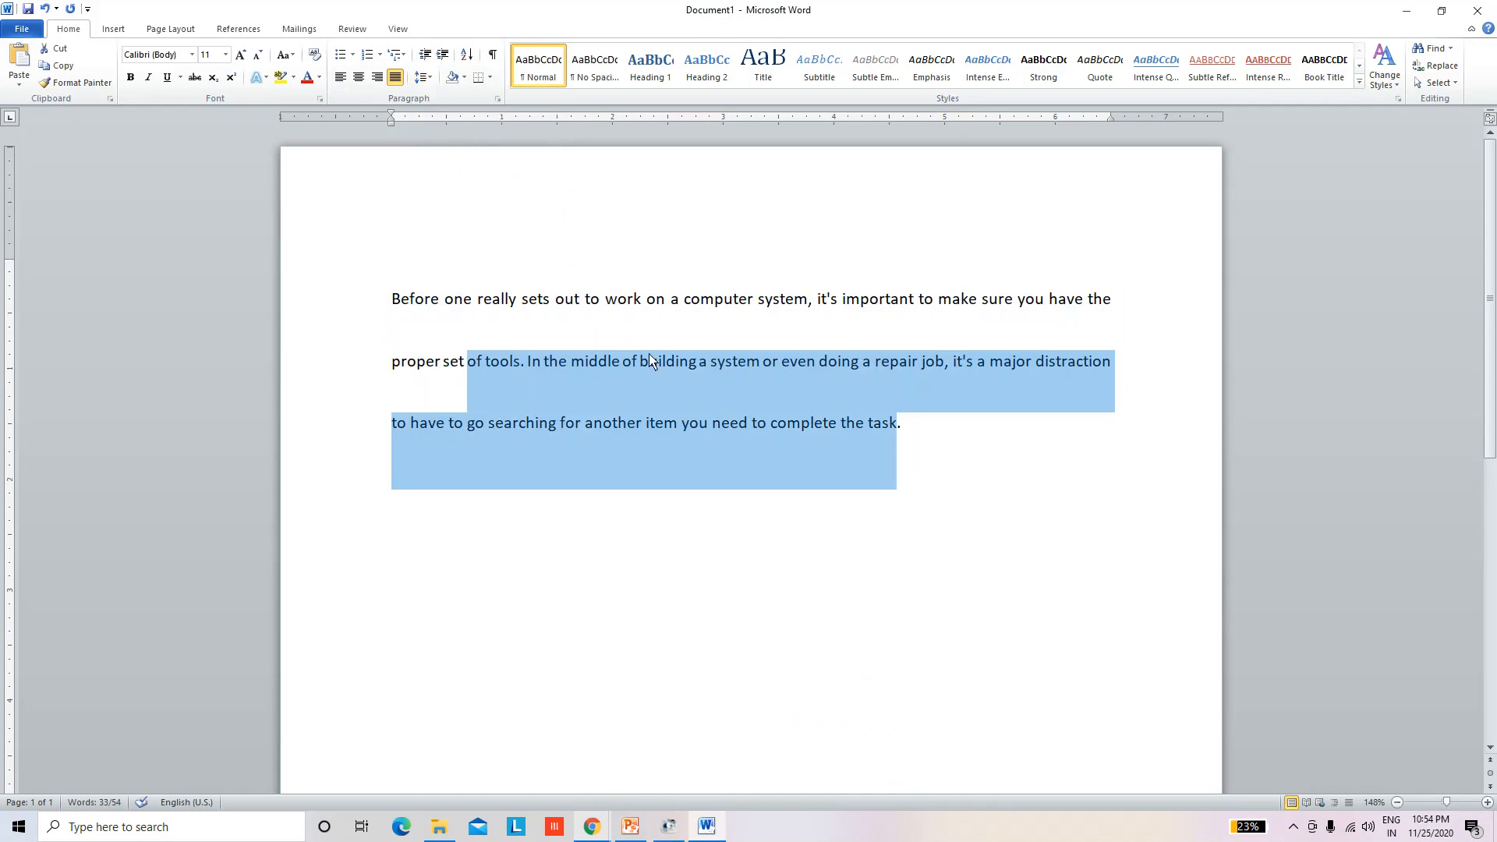
left_click(708, 389)
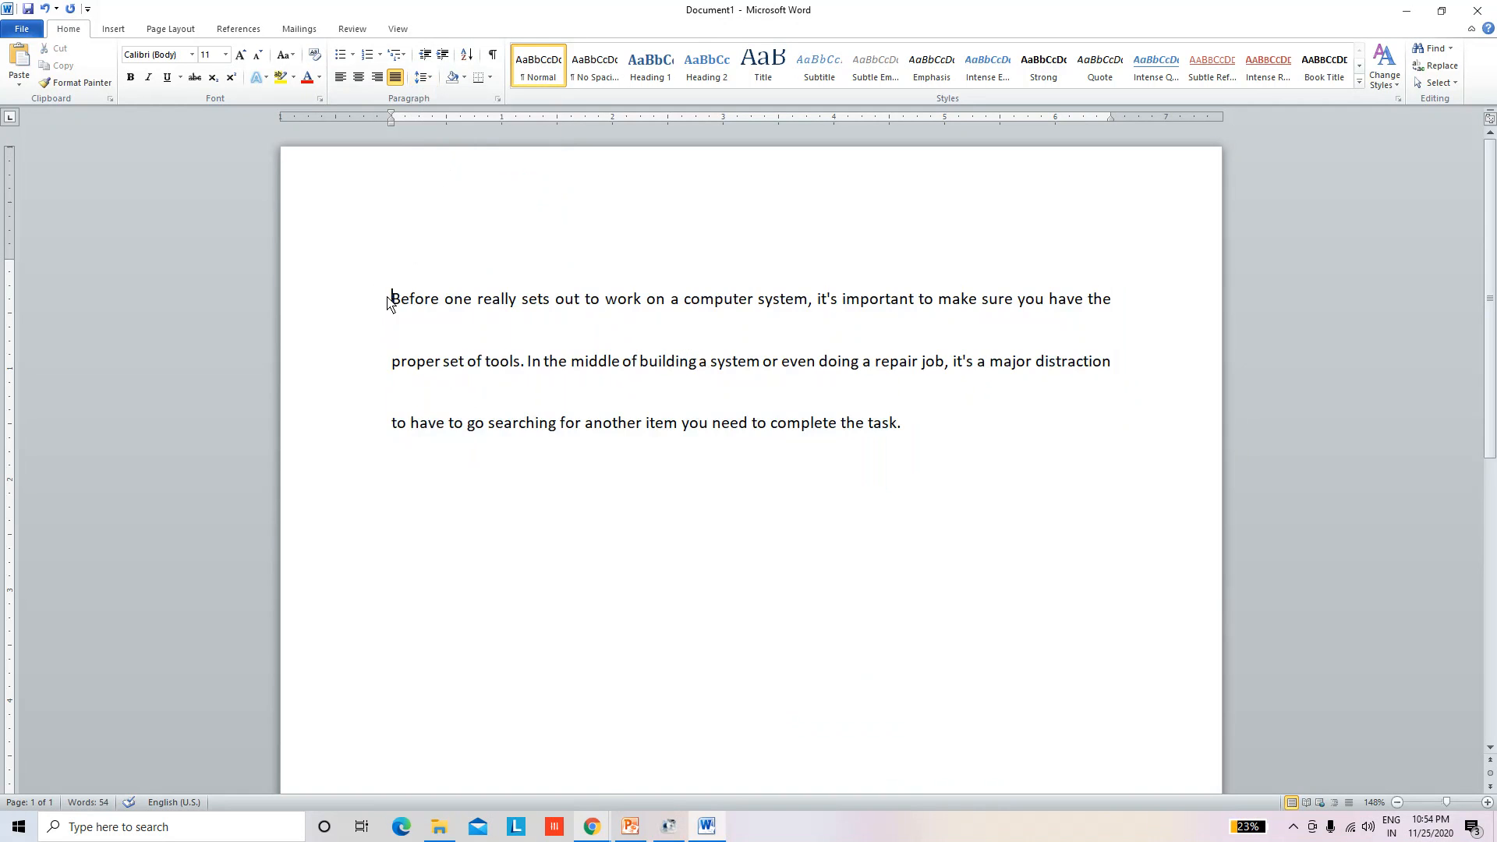
Step: Select the sample paragraph from its beginning, remove the space after it, and deselect the text
left_click_drag(390, 302, 809, 441)
left_click(428, 79)
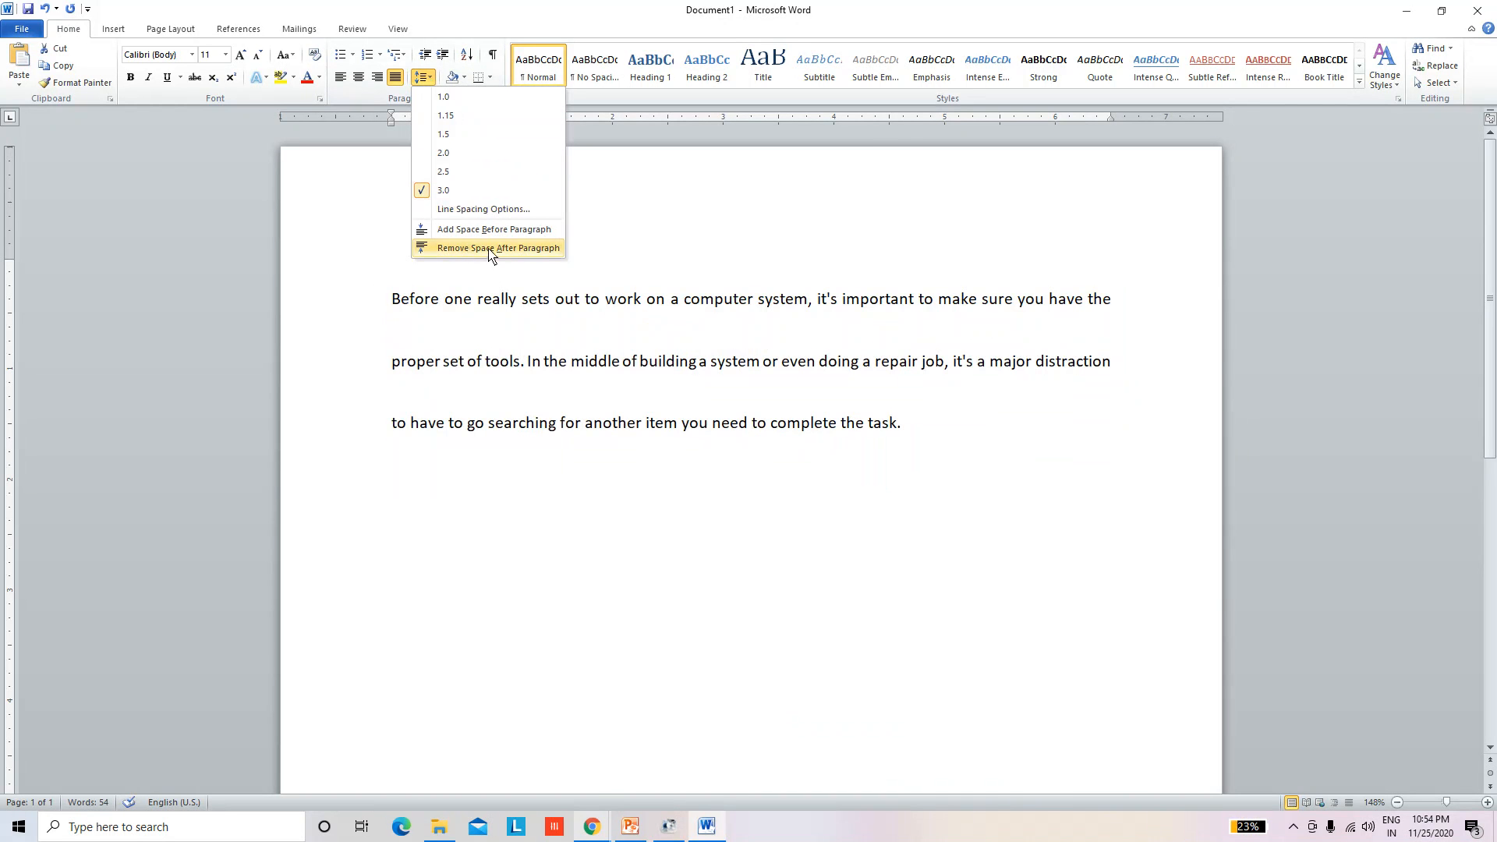
left_click(508, 250)
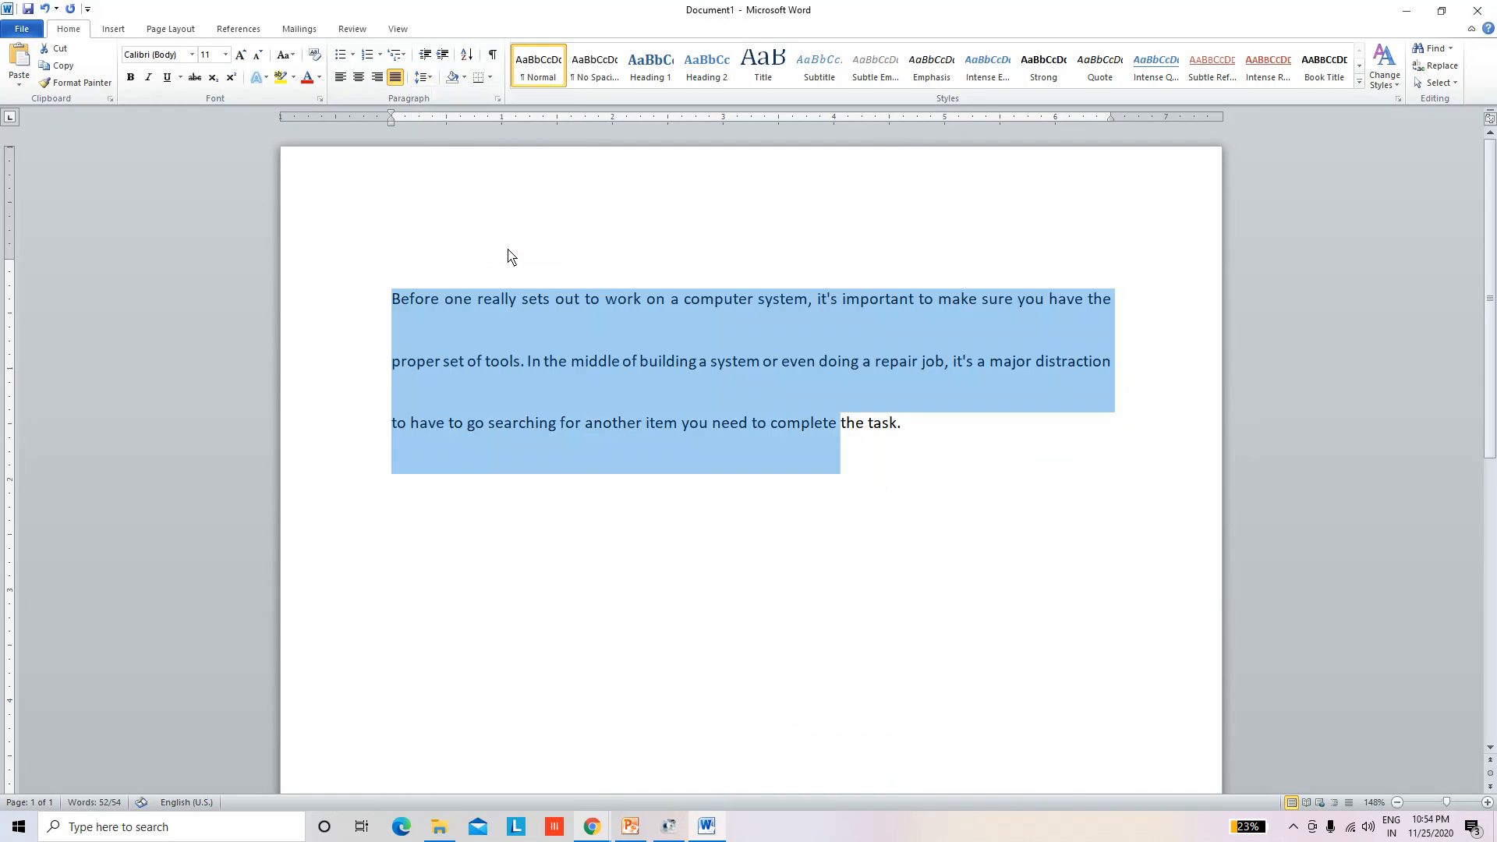
left_click(421, 355)
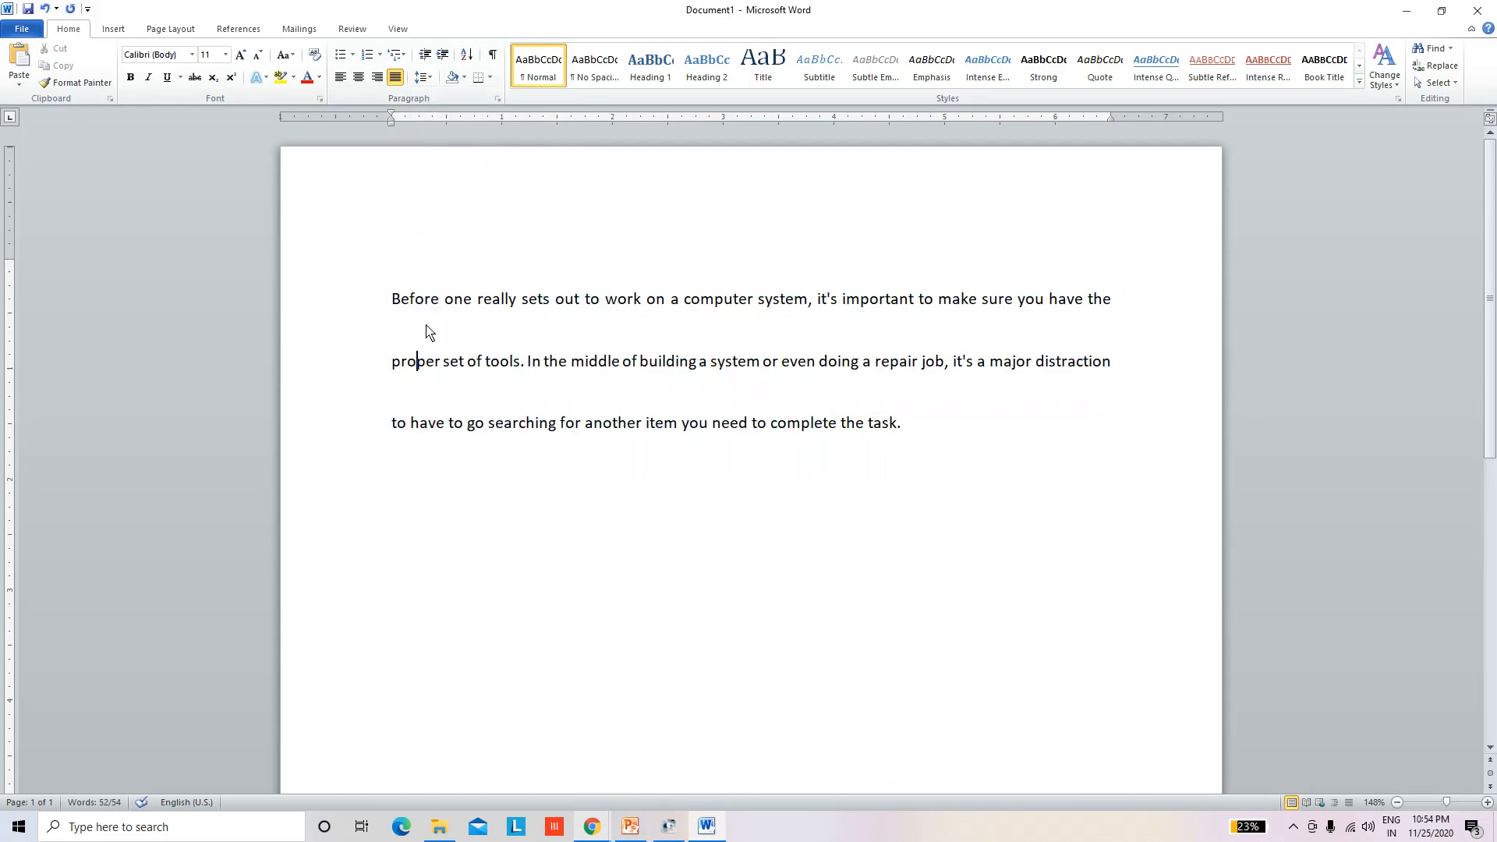
Step: Examine the line spacing values and the space before and after options available for the sample paragraph
left_click(434, 78)
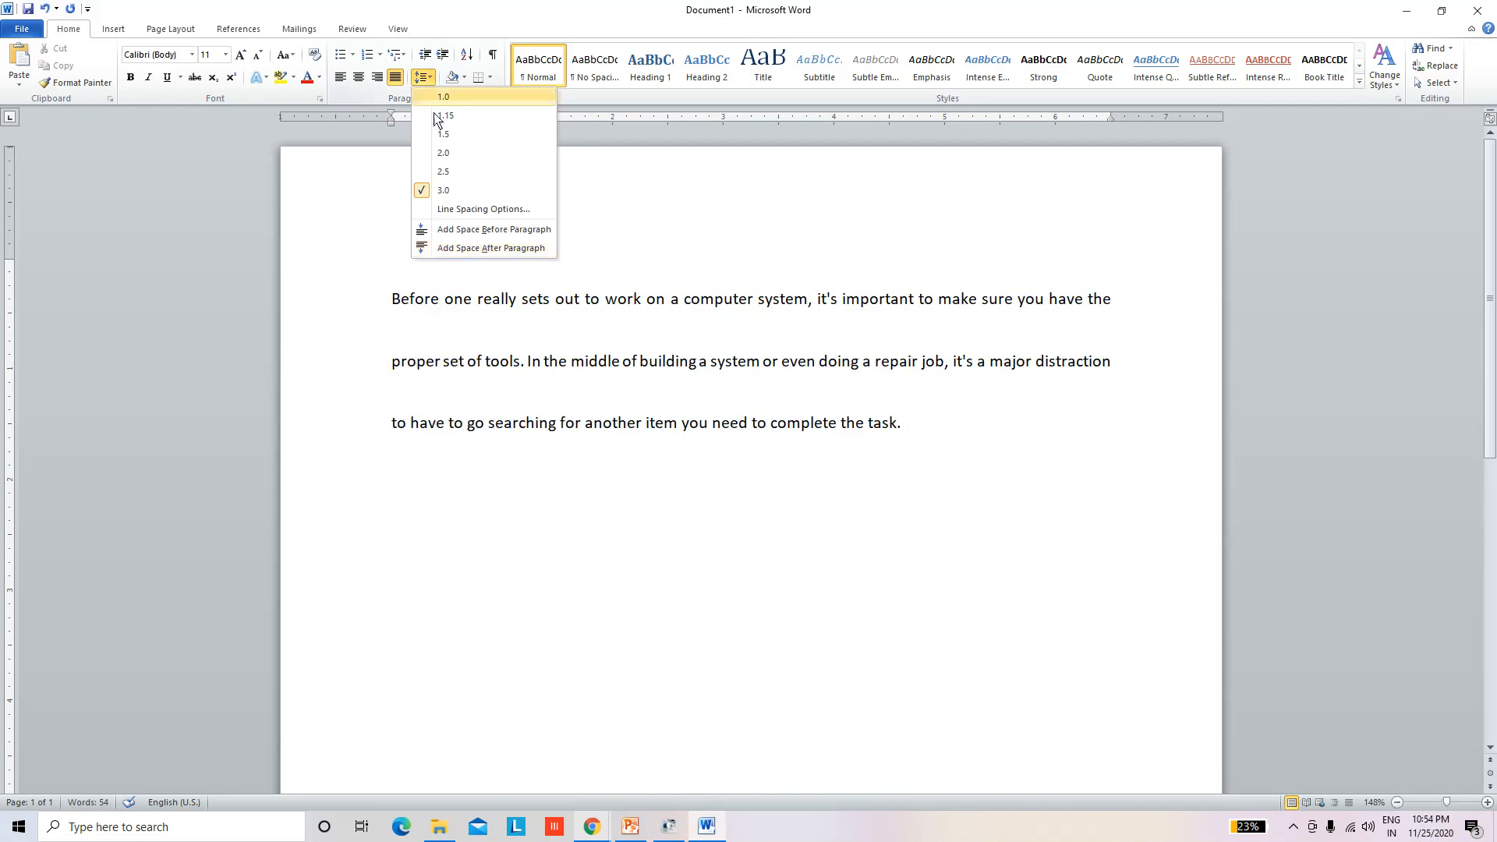
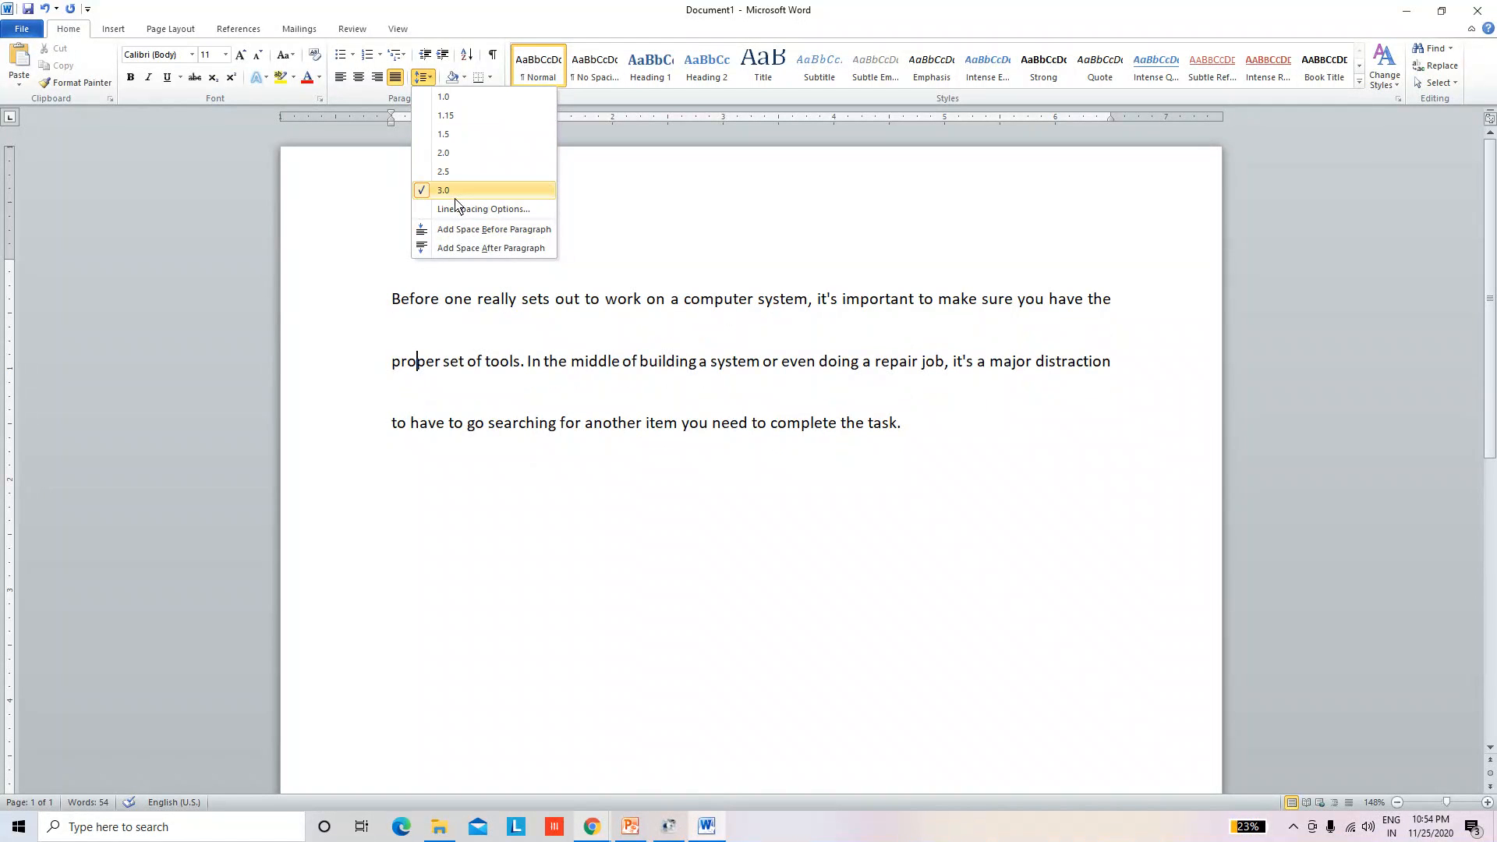
left_click(457, 201)
left_click_drag(927, 440, 405, 138)
left_click(419, 80)
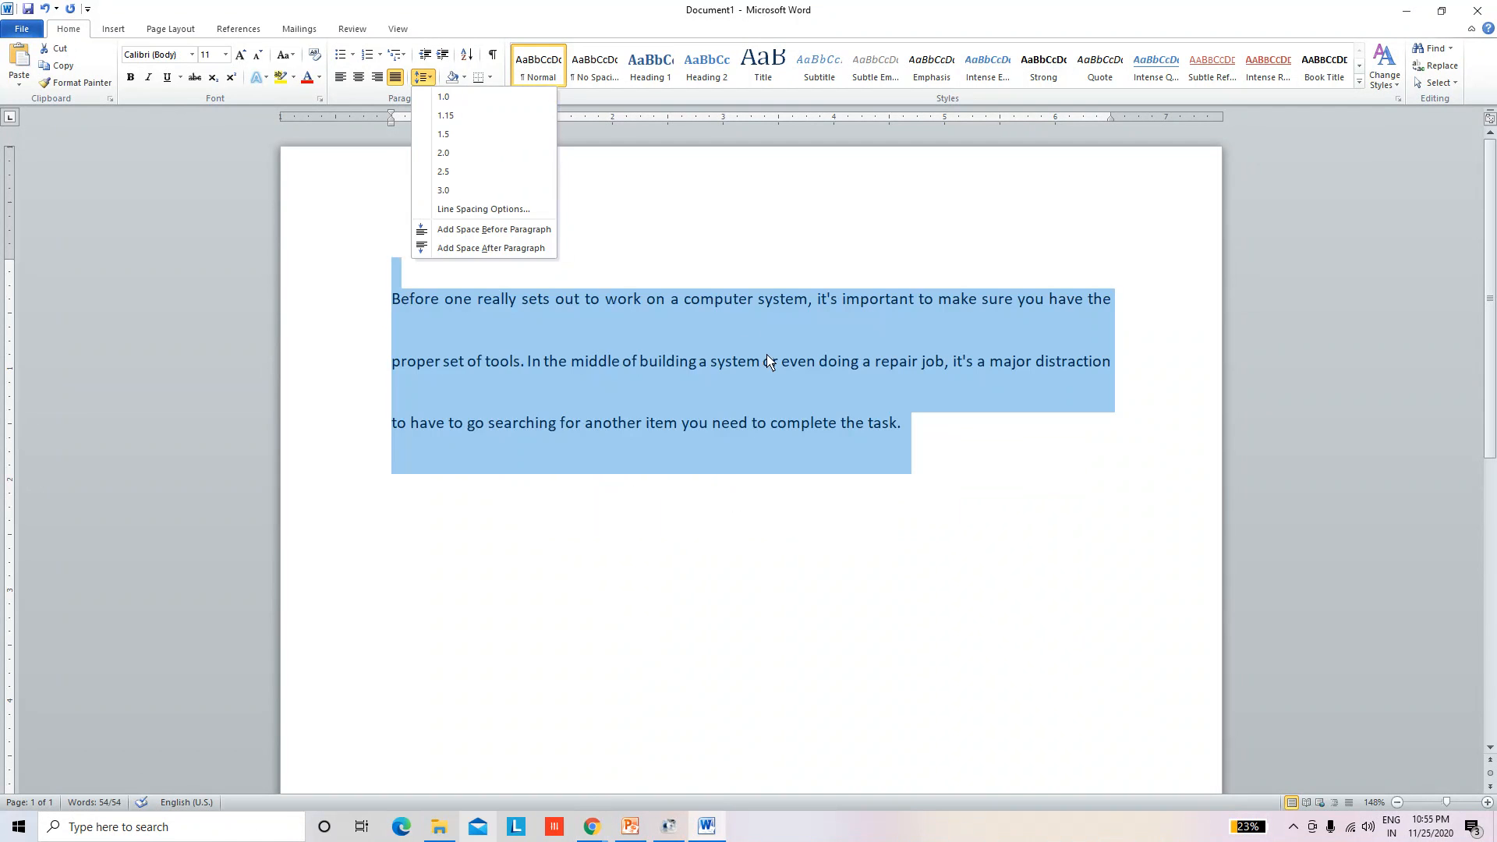
left_click(768, 361)
left_click(734, 301)
left_click(869, 422)
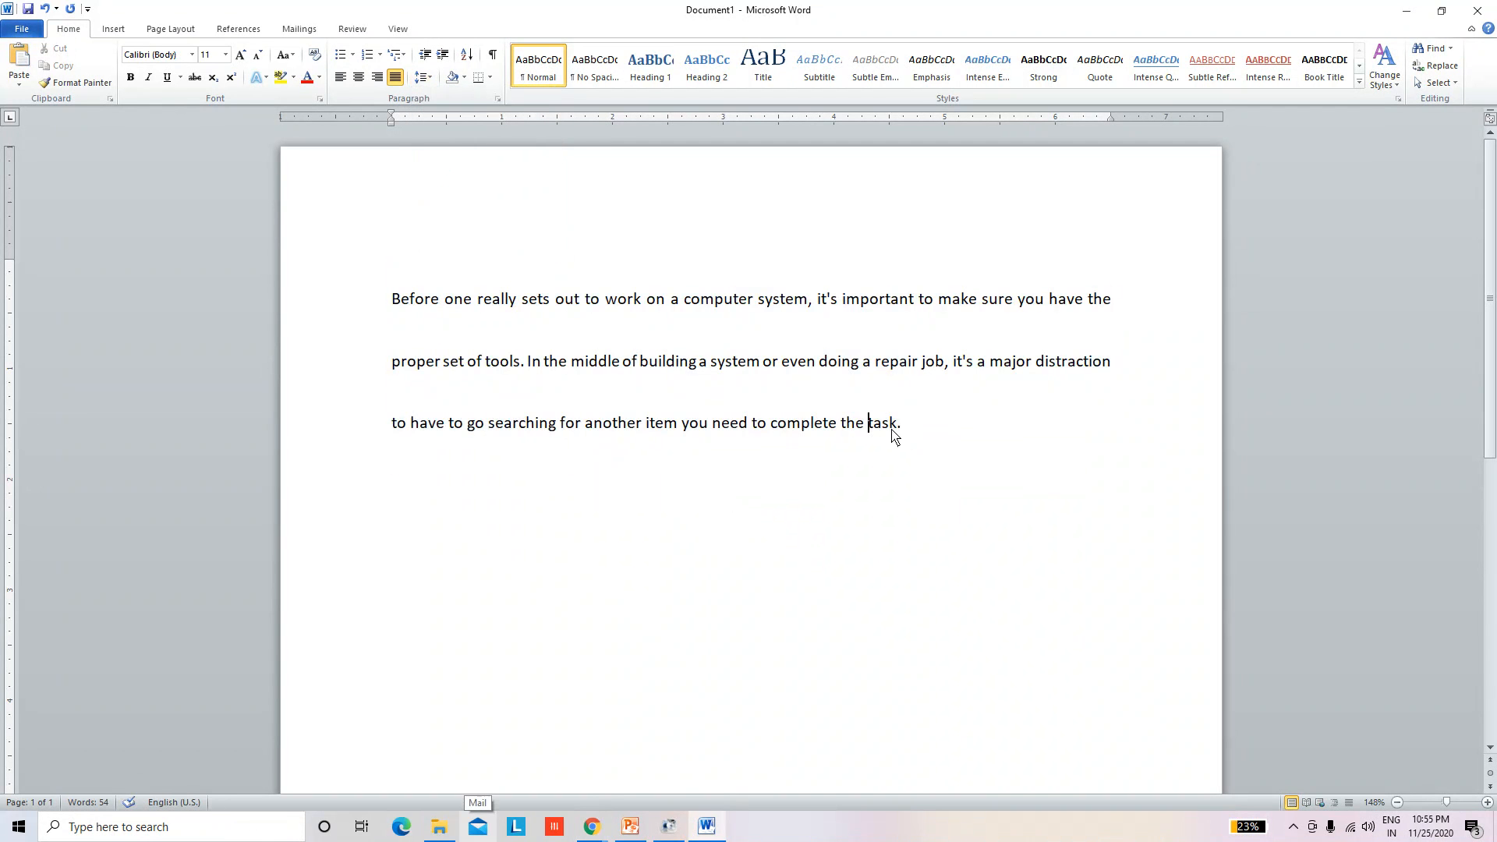
left_click_drag(910, 435, 784, 361)
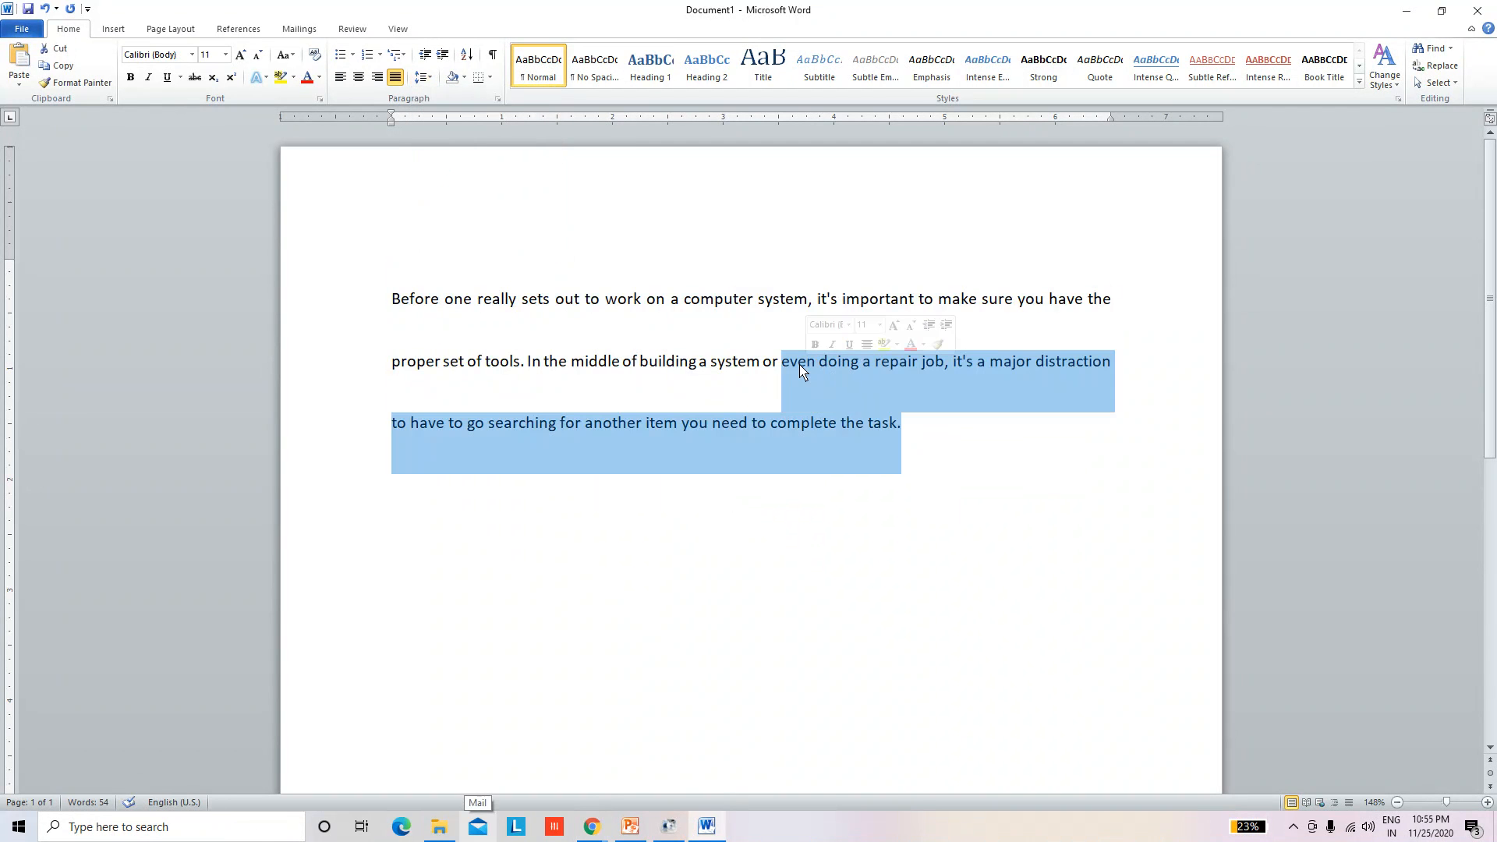
left_click(422, 77)
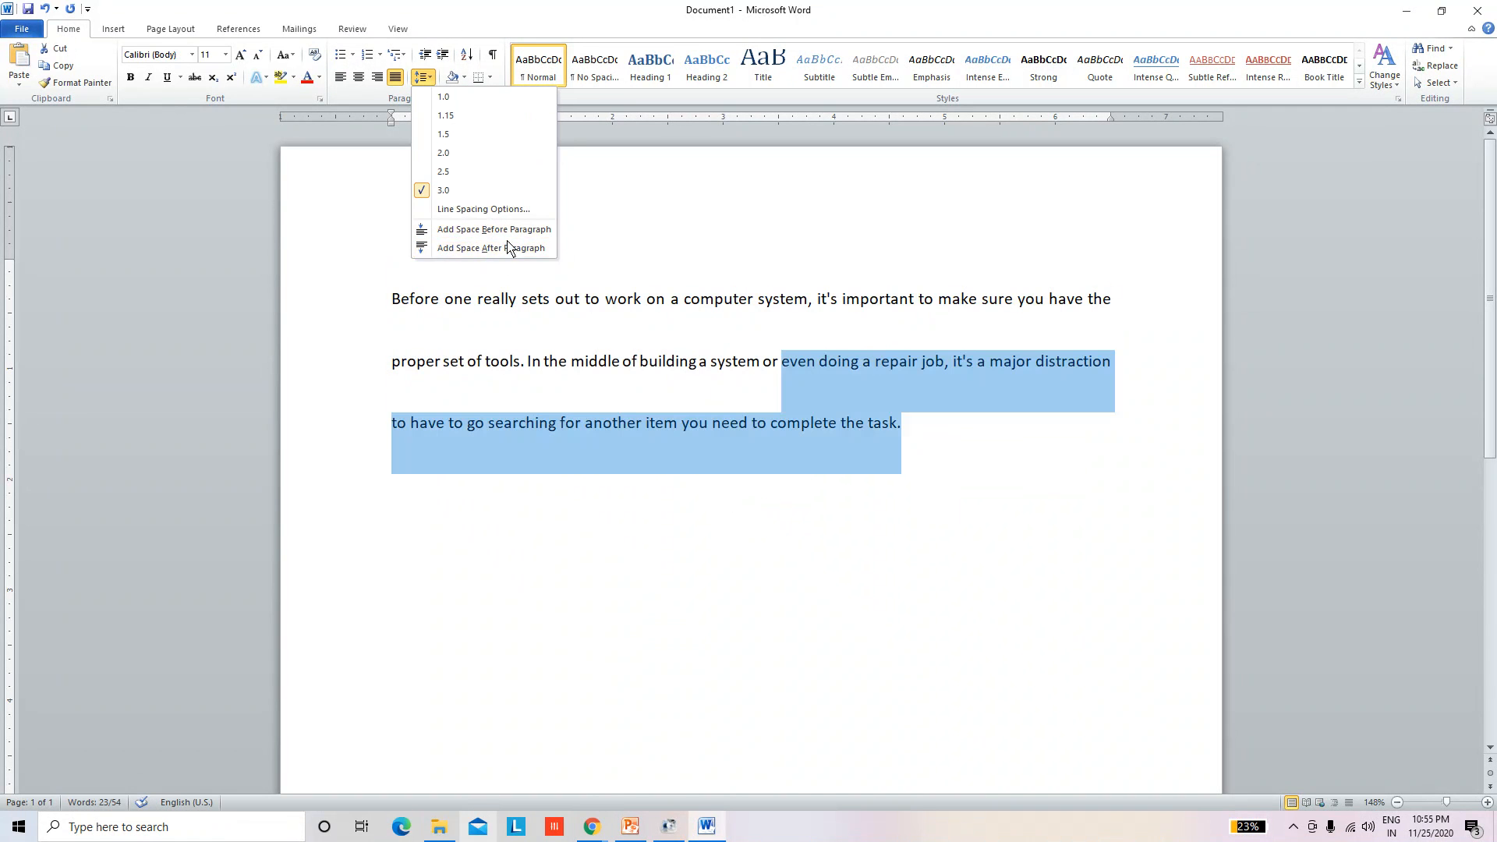
left_click(826, 314)
left_click(816, 425)
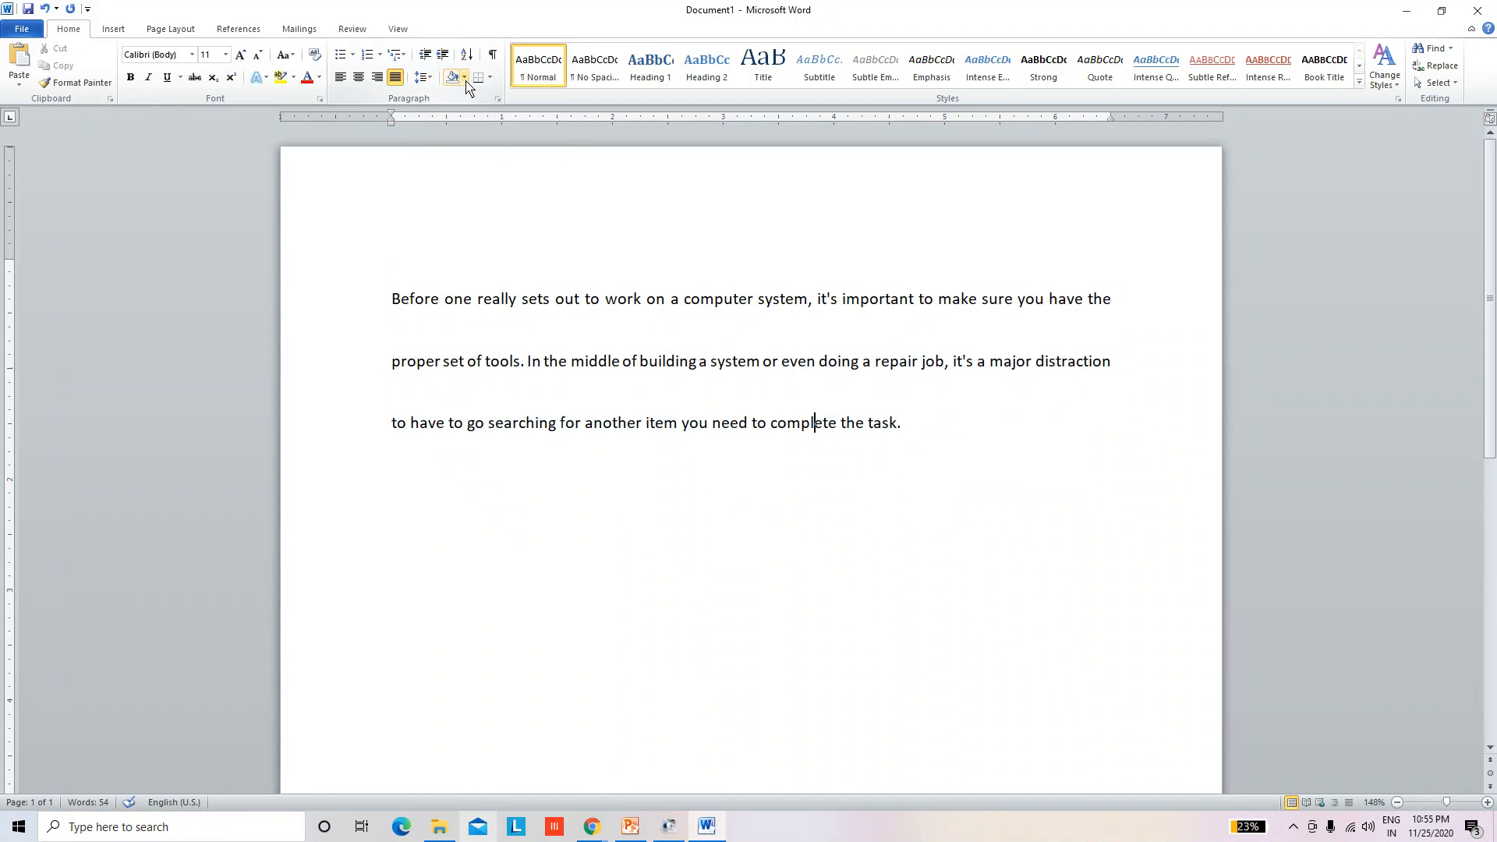
left_click(684, 423)
Step: Select the sample paragraph's first line, shade it with standard yellow, and deselect the text
triple_click(1130, 302)
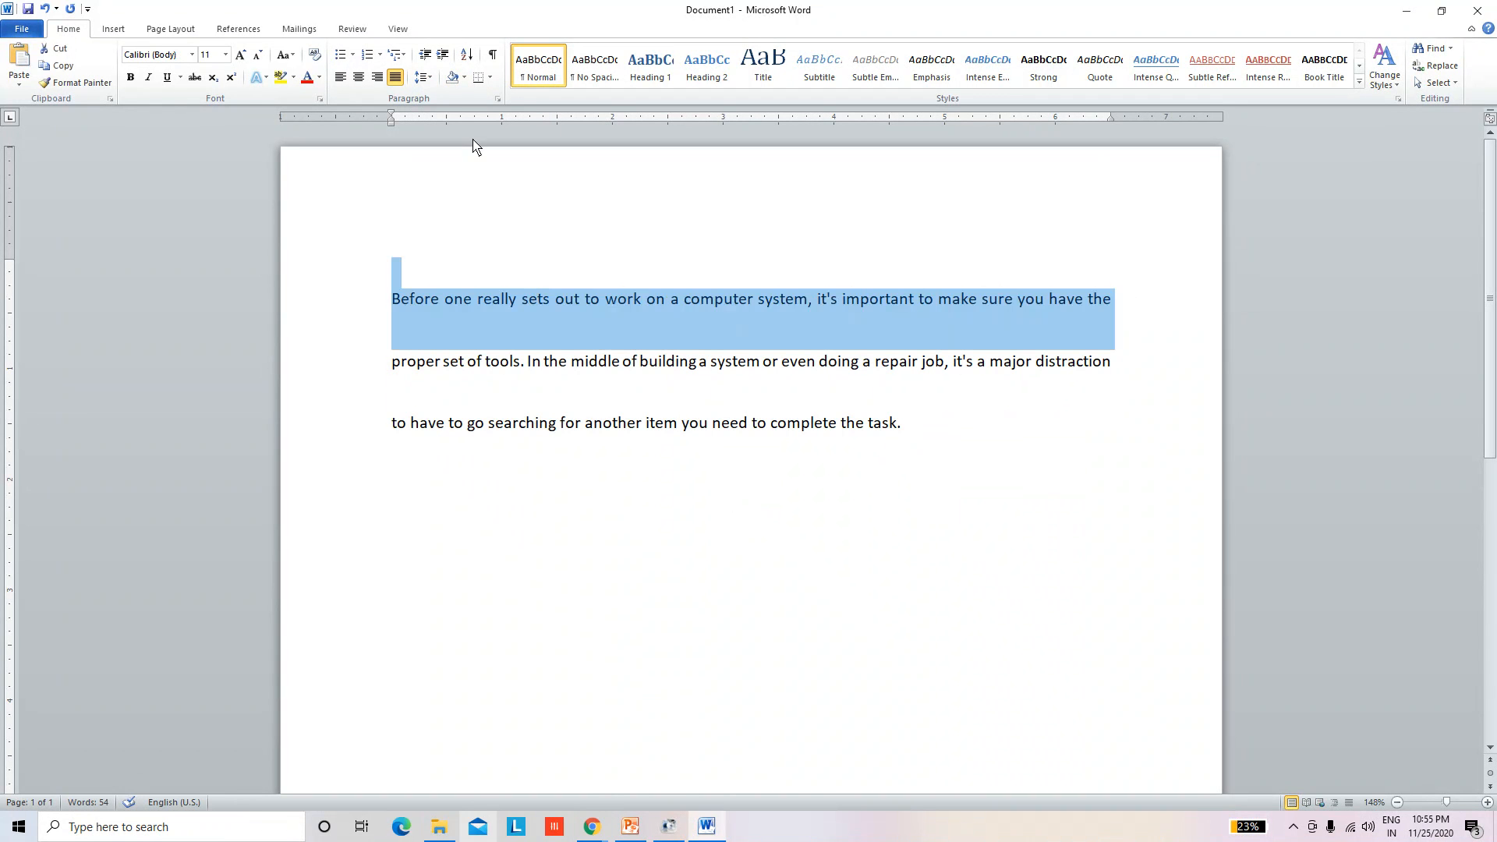
left_click(464, 77)
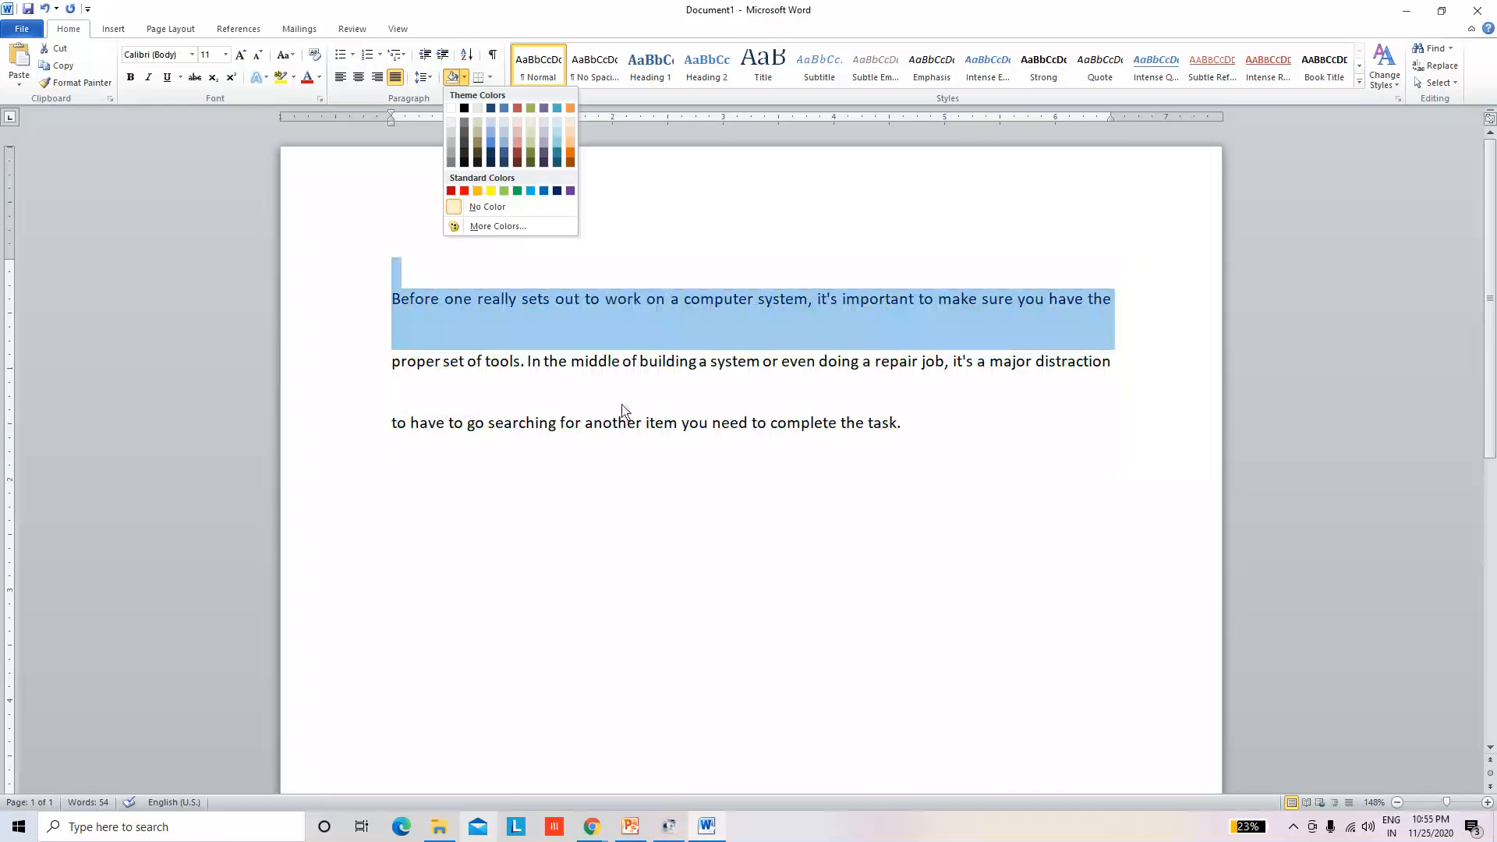
left_click(716, 444)
left_click_drag(393, 299, 1114, 308)
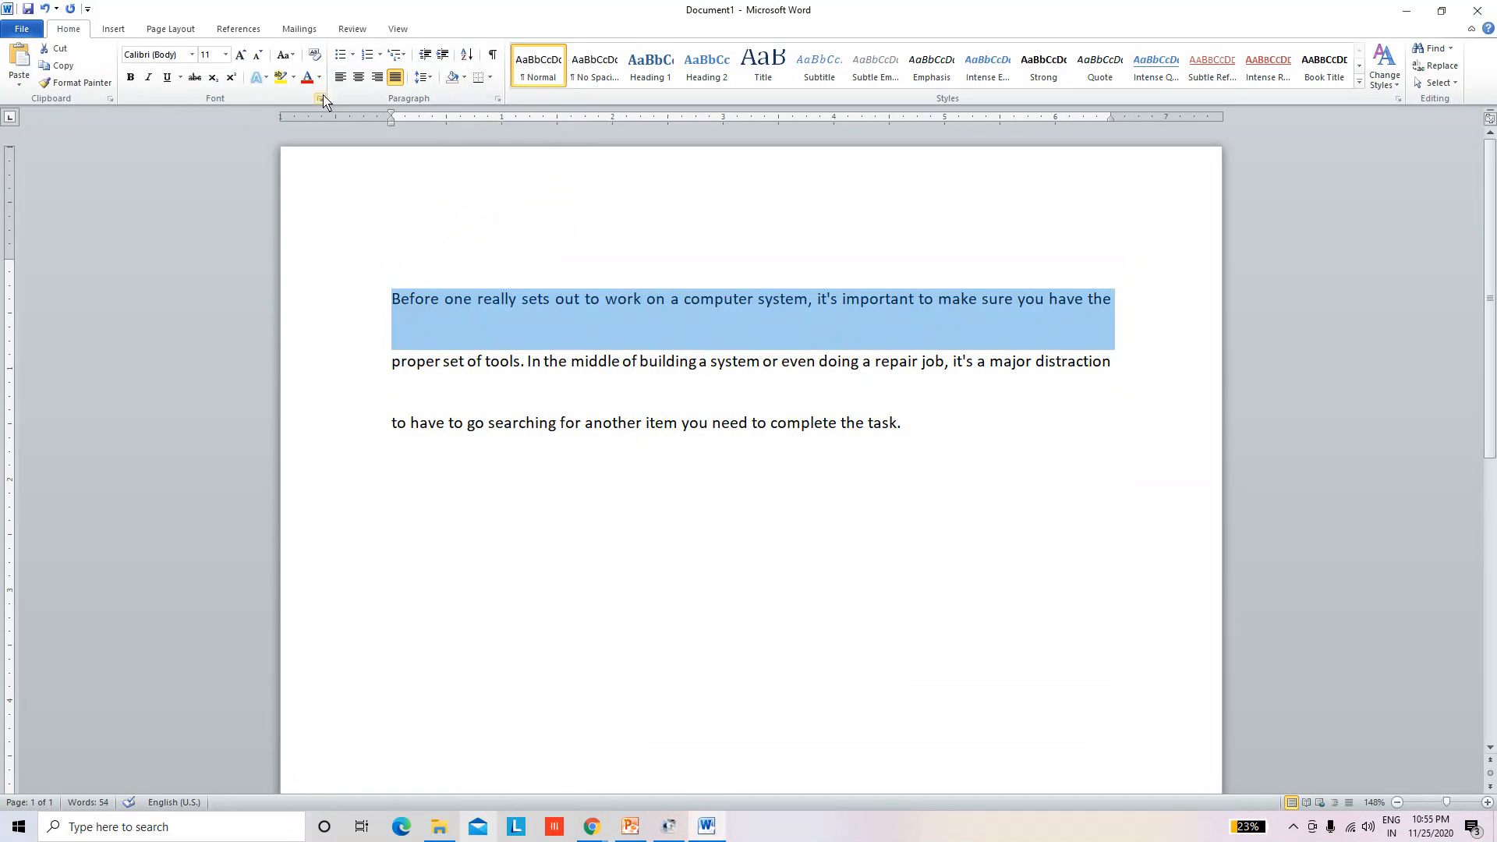
left_click(464, 77)
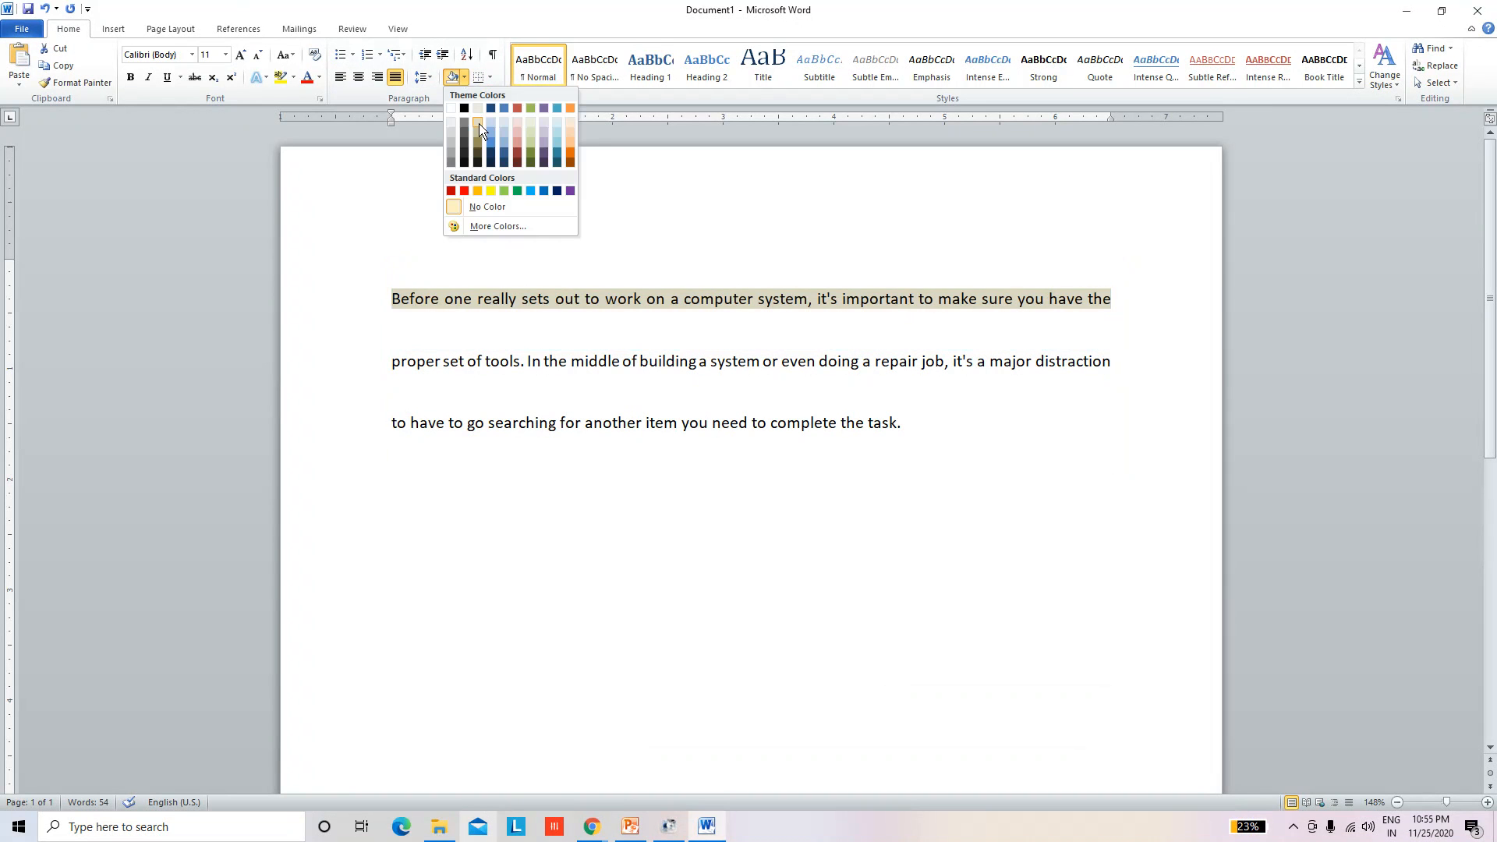
left_click(490, 191)
left_click(617, 381)
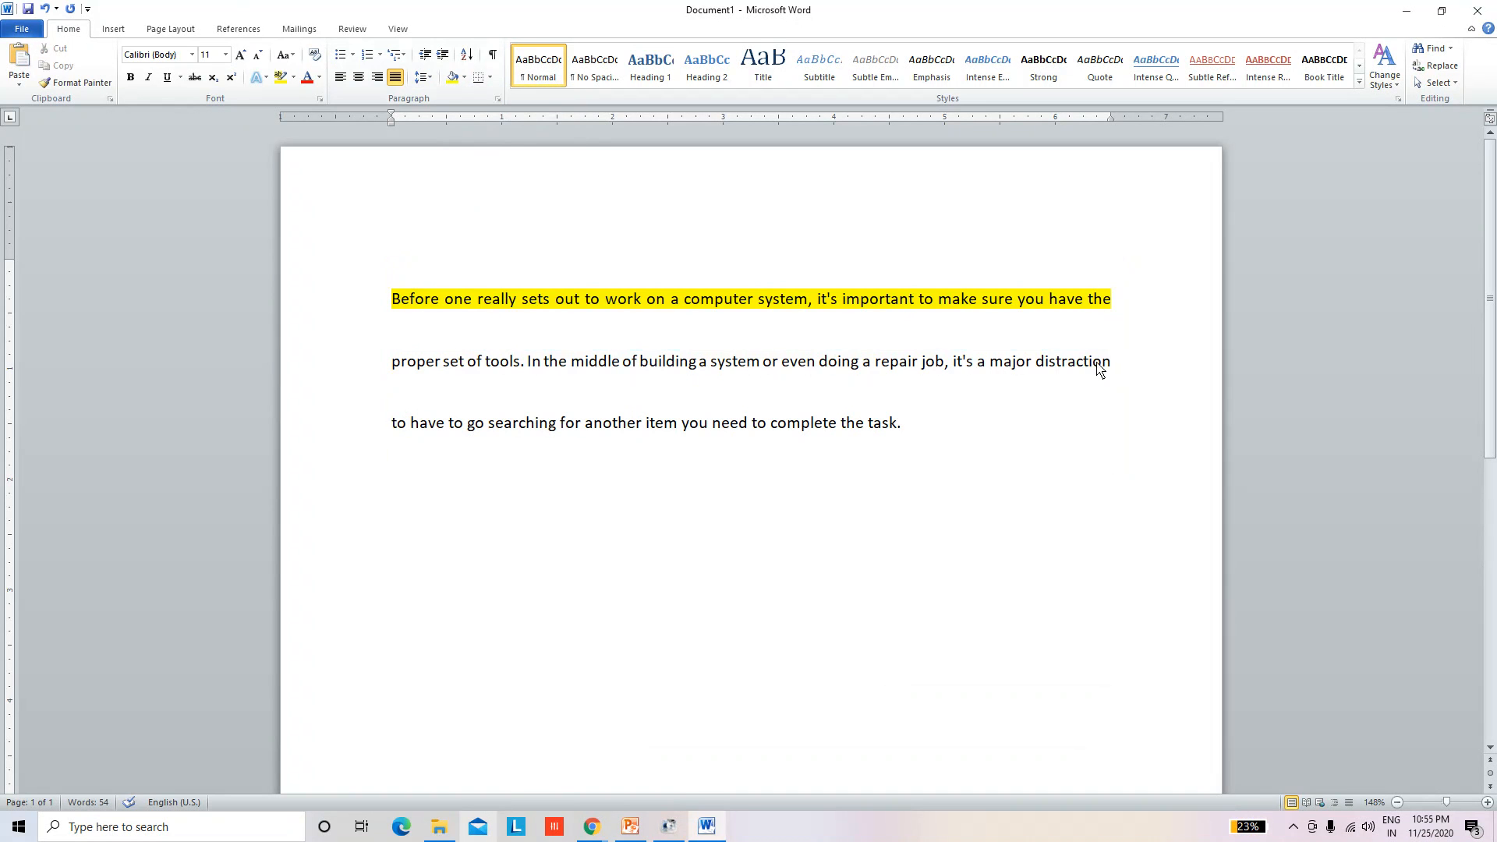
Step: Select the sample paragraph's second line and apply a light red theme color as its shading
left_click_drag(1113, 368, 405, 345)
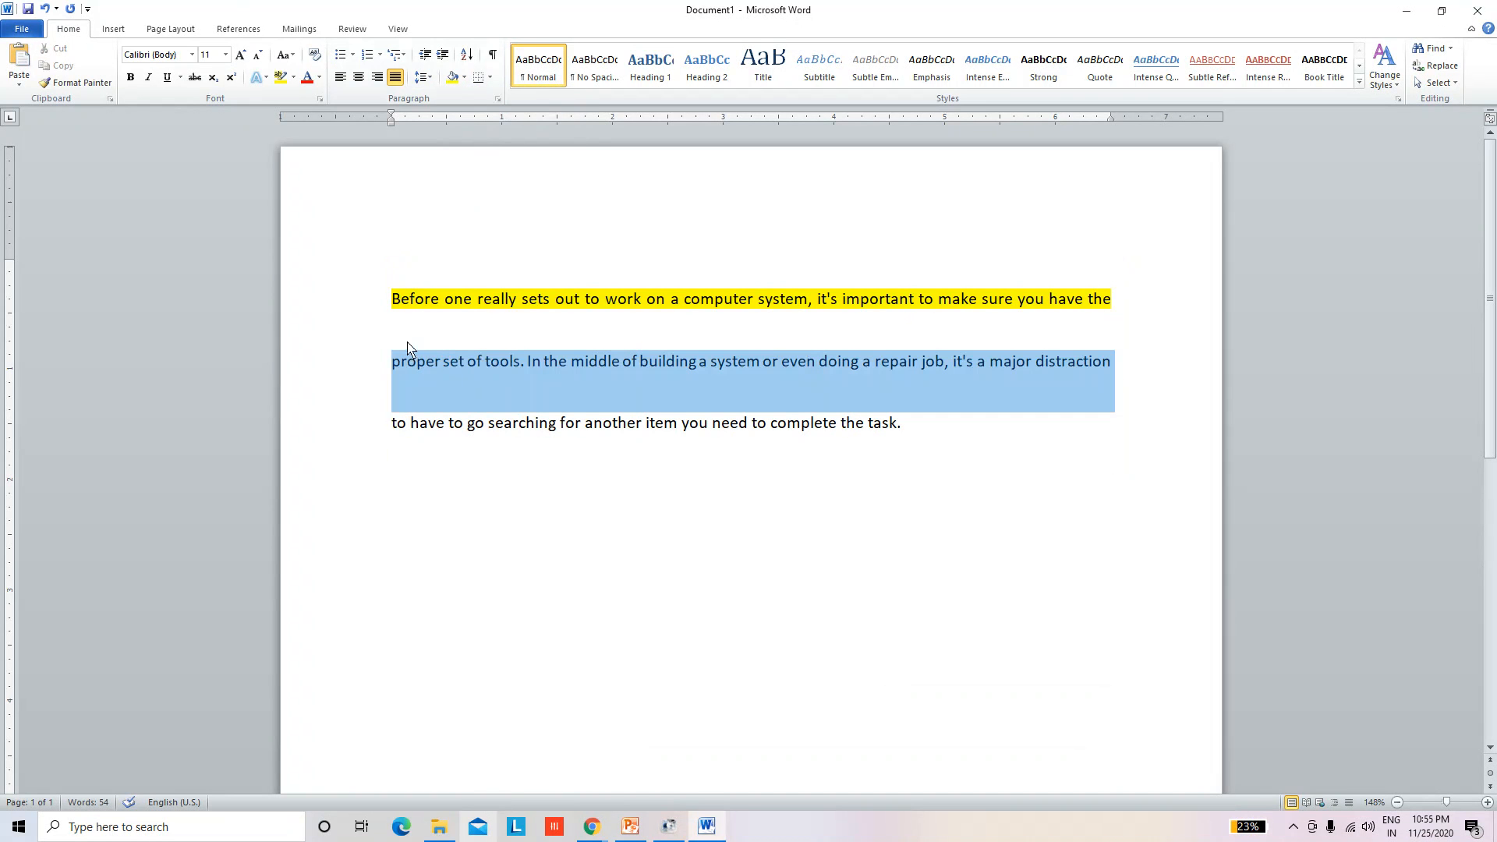
left_click(464, 77)
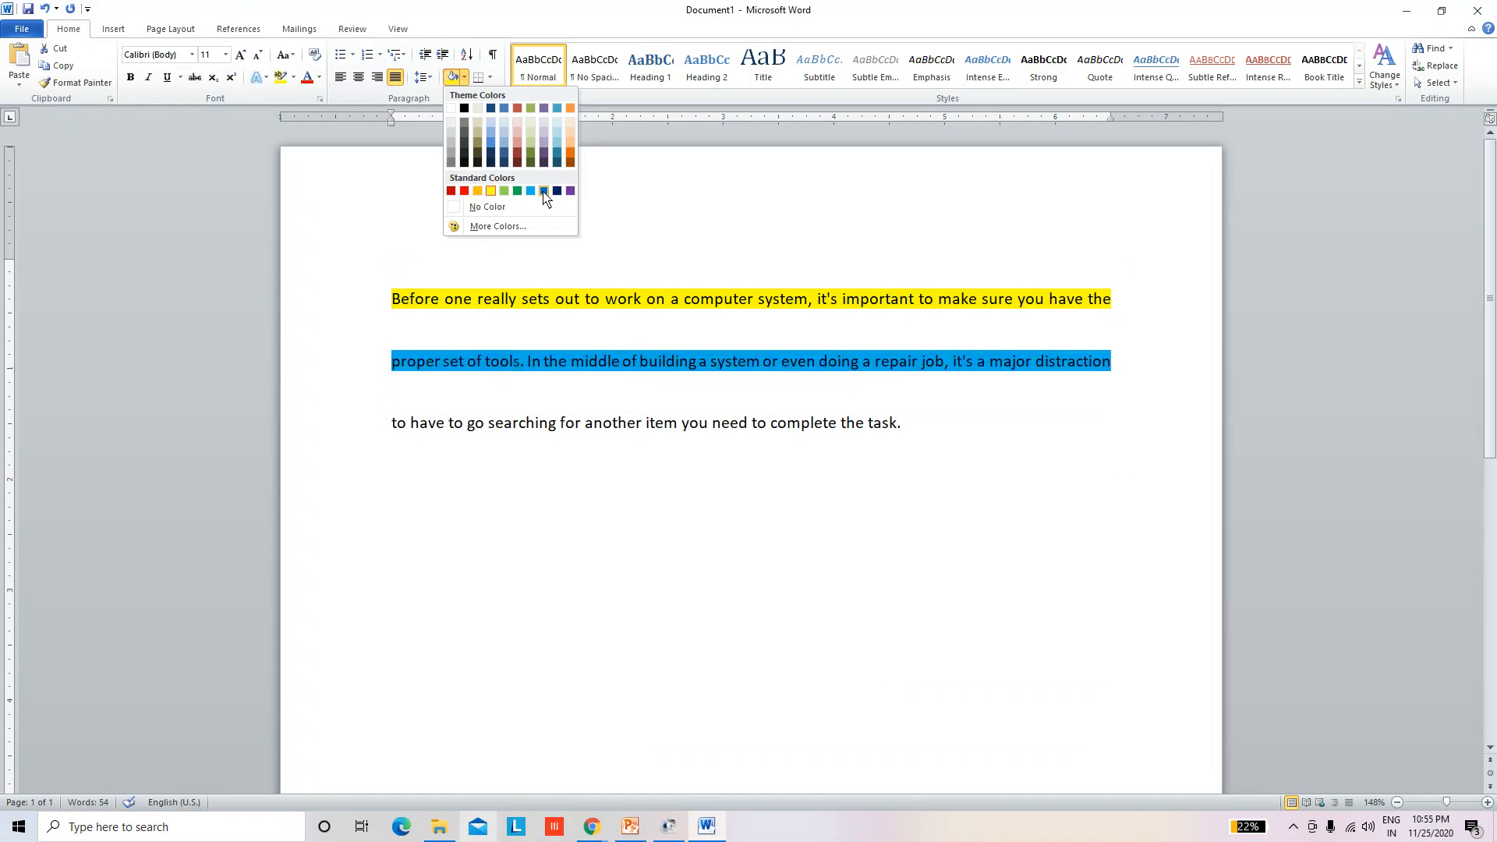
left_click(520, 136)
left_click(671, 428)
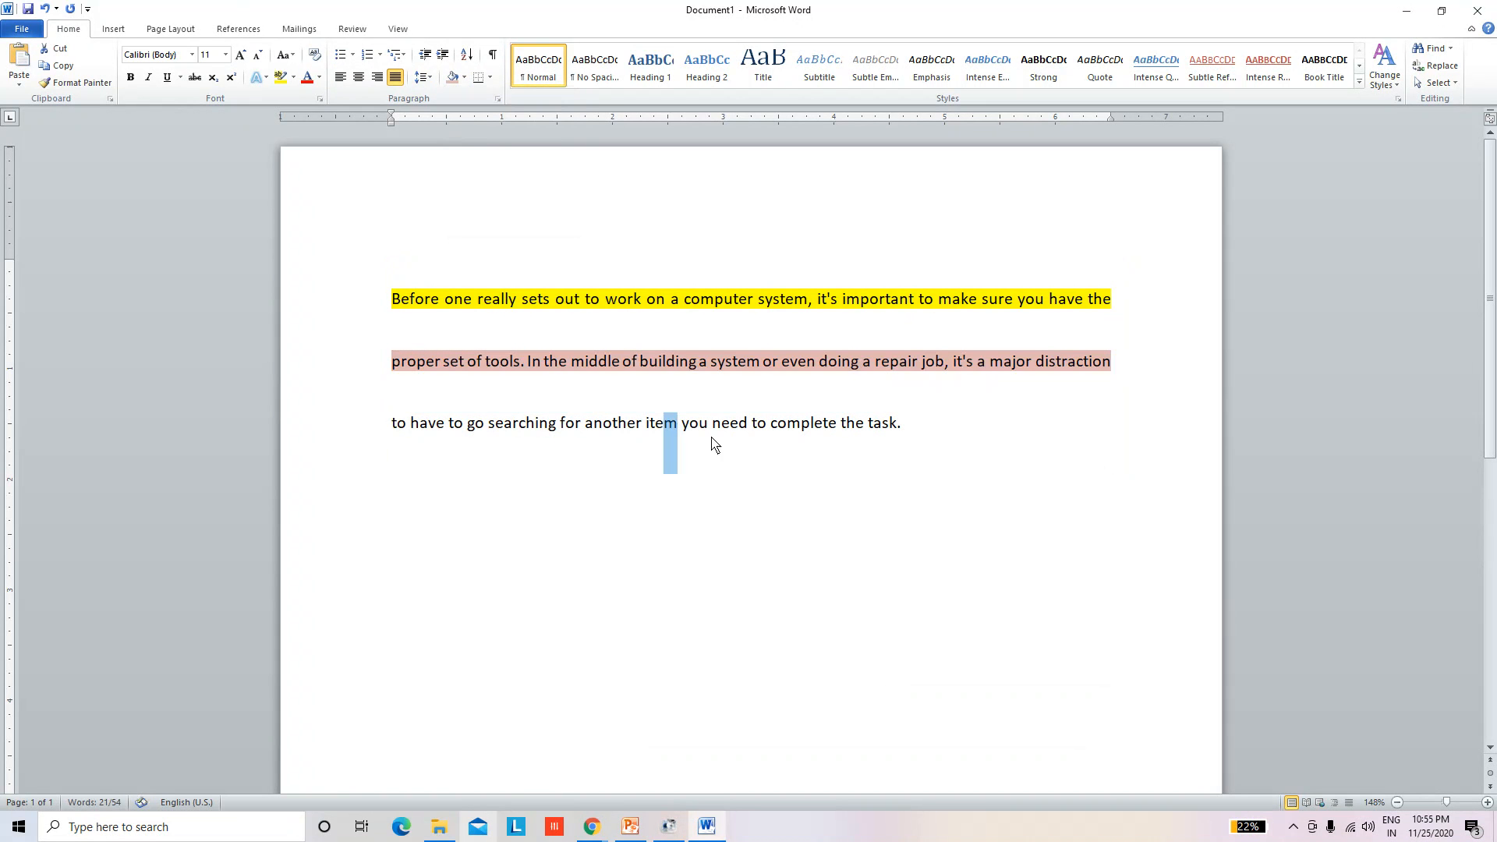
left_click(941, 444)
key("ctrl+a")
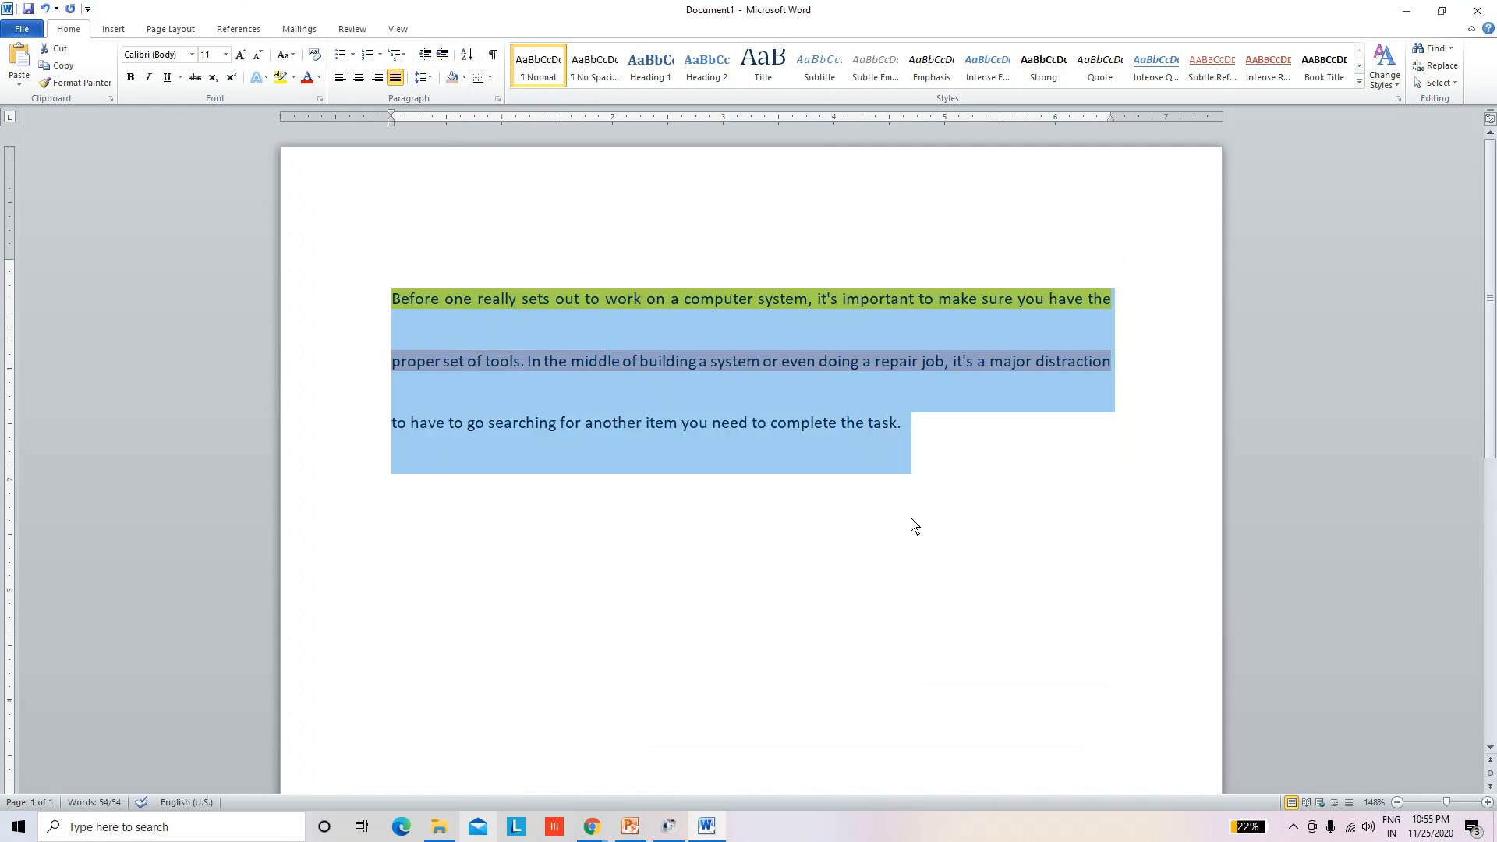
left_click(937, 462)
left_click_drag(892, 437, 394, 424)
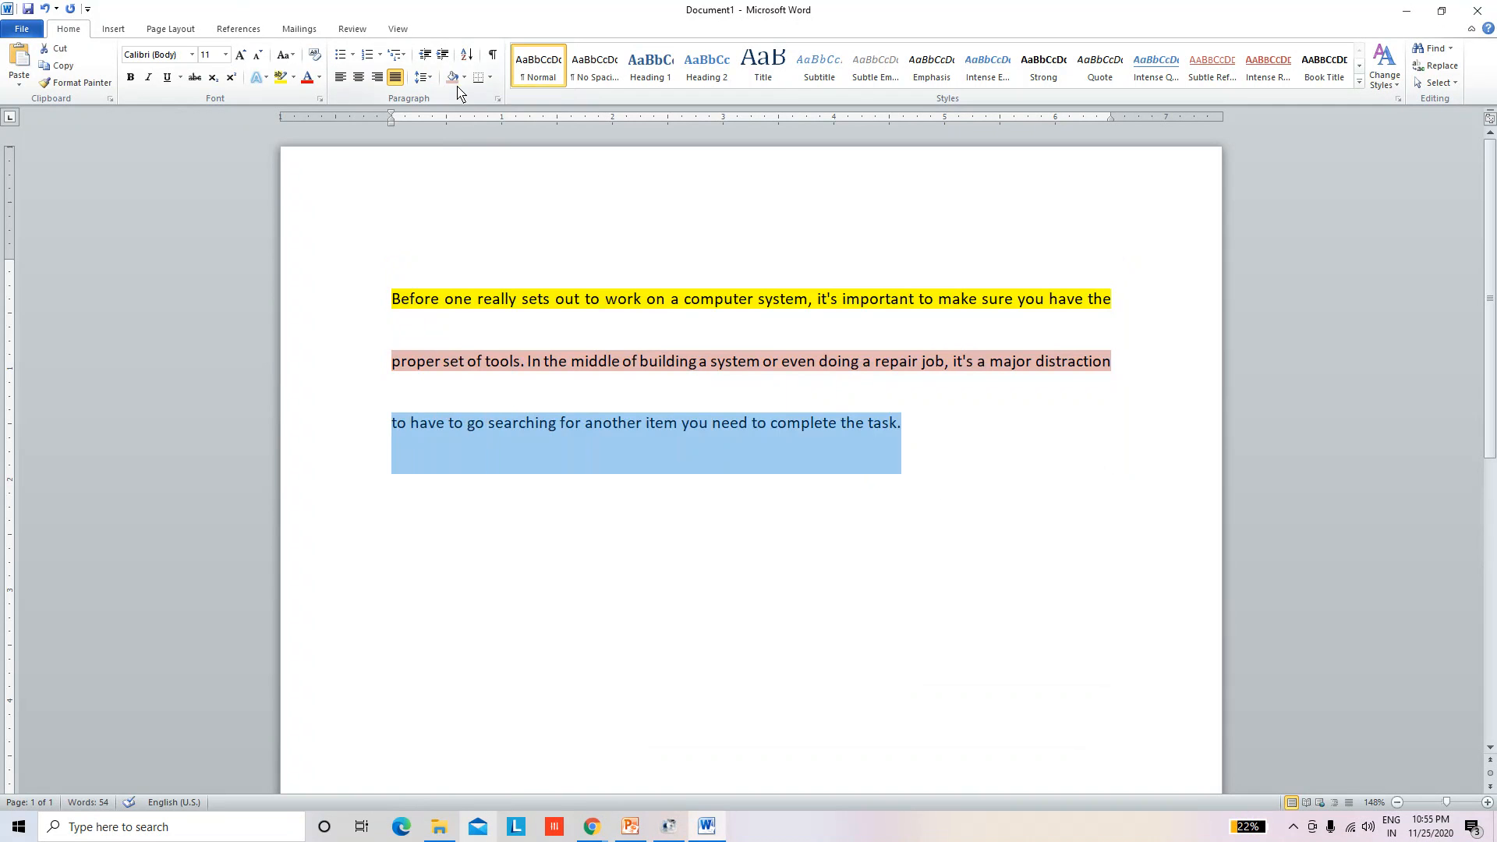
left_click(793, 546)
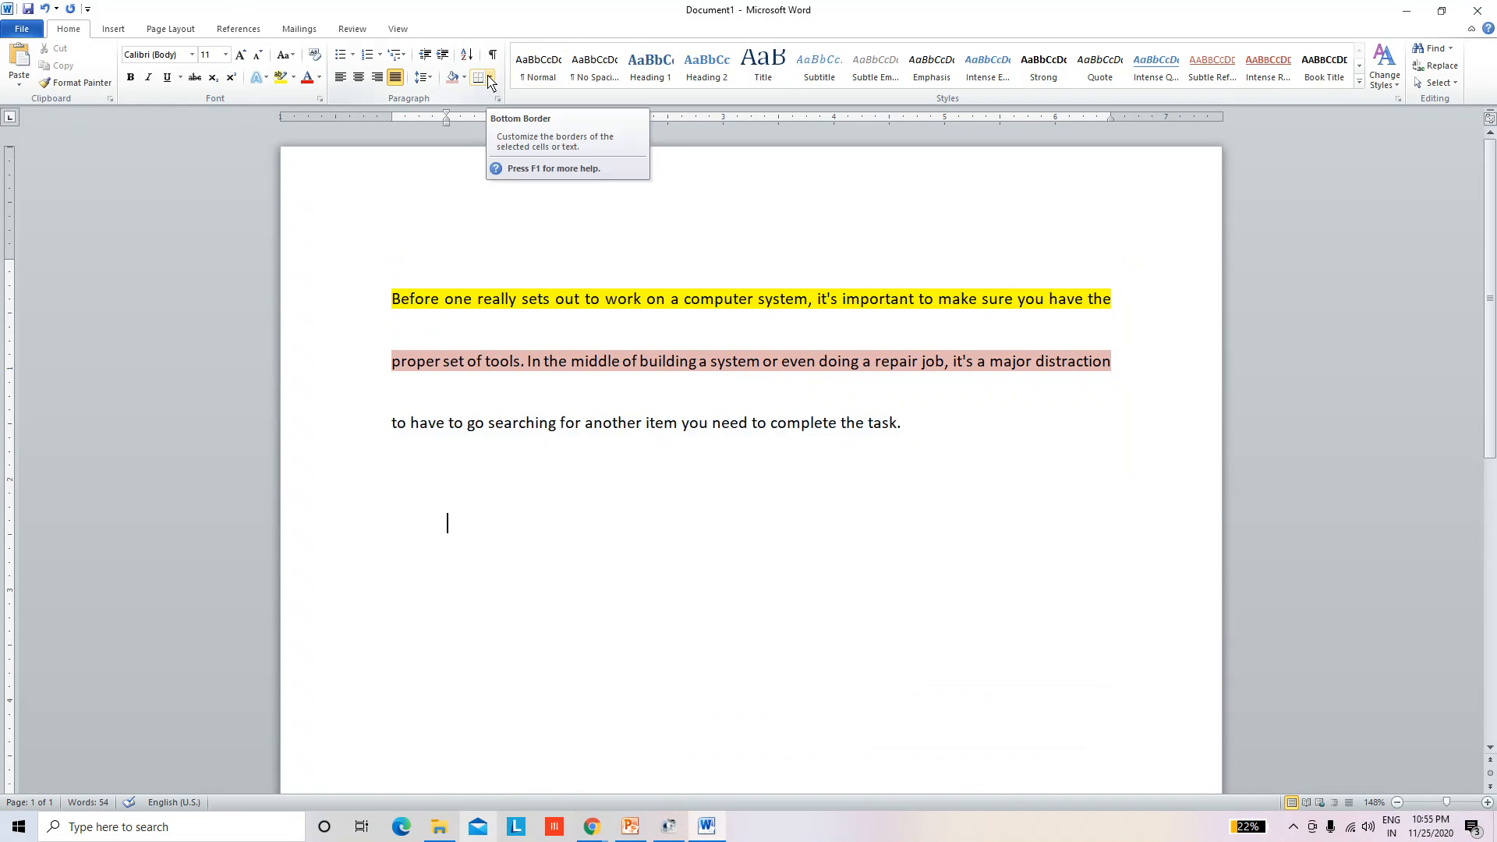
Step: Select the blank line and the whole sample paragraph, apply all borders, and deselect the text
left_click_drag(368, 288, 919, 442)
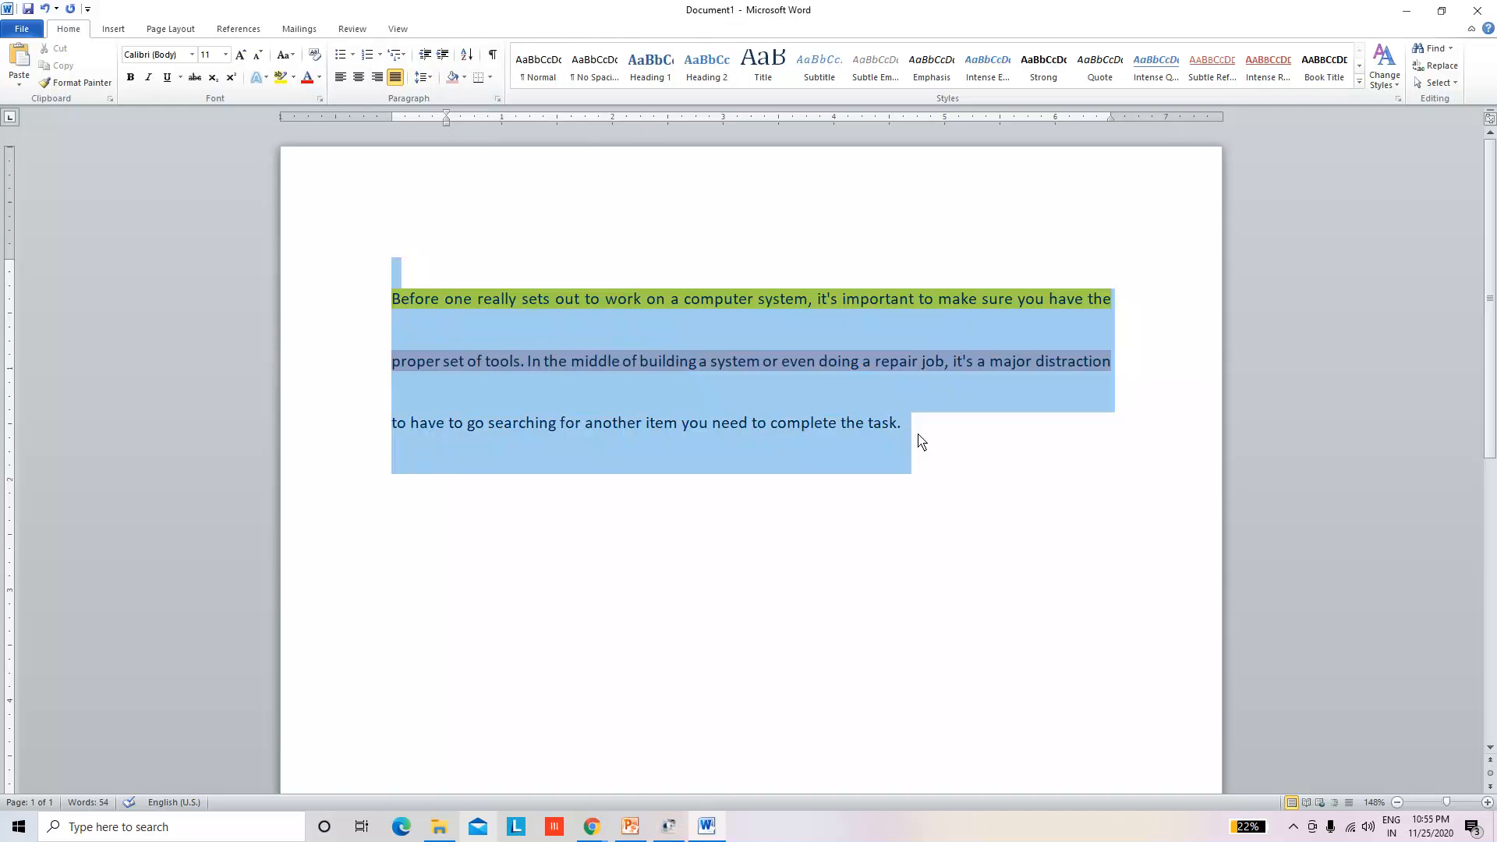
left_click(491, 79)
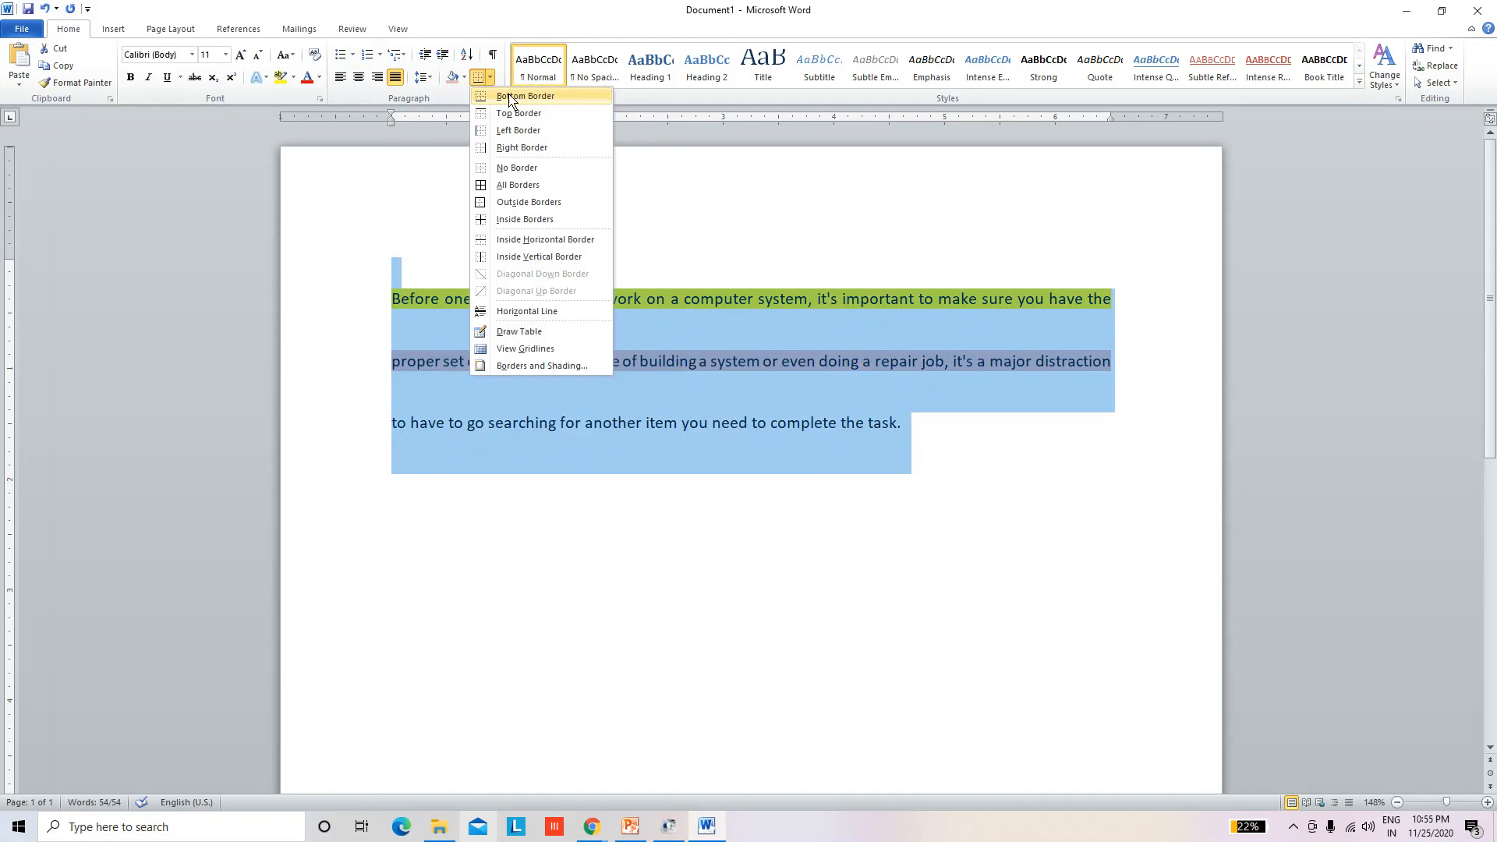
left_click(512, 187)
left_click(696, 341)
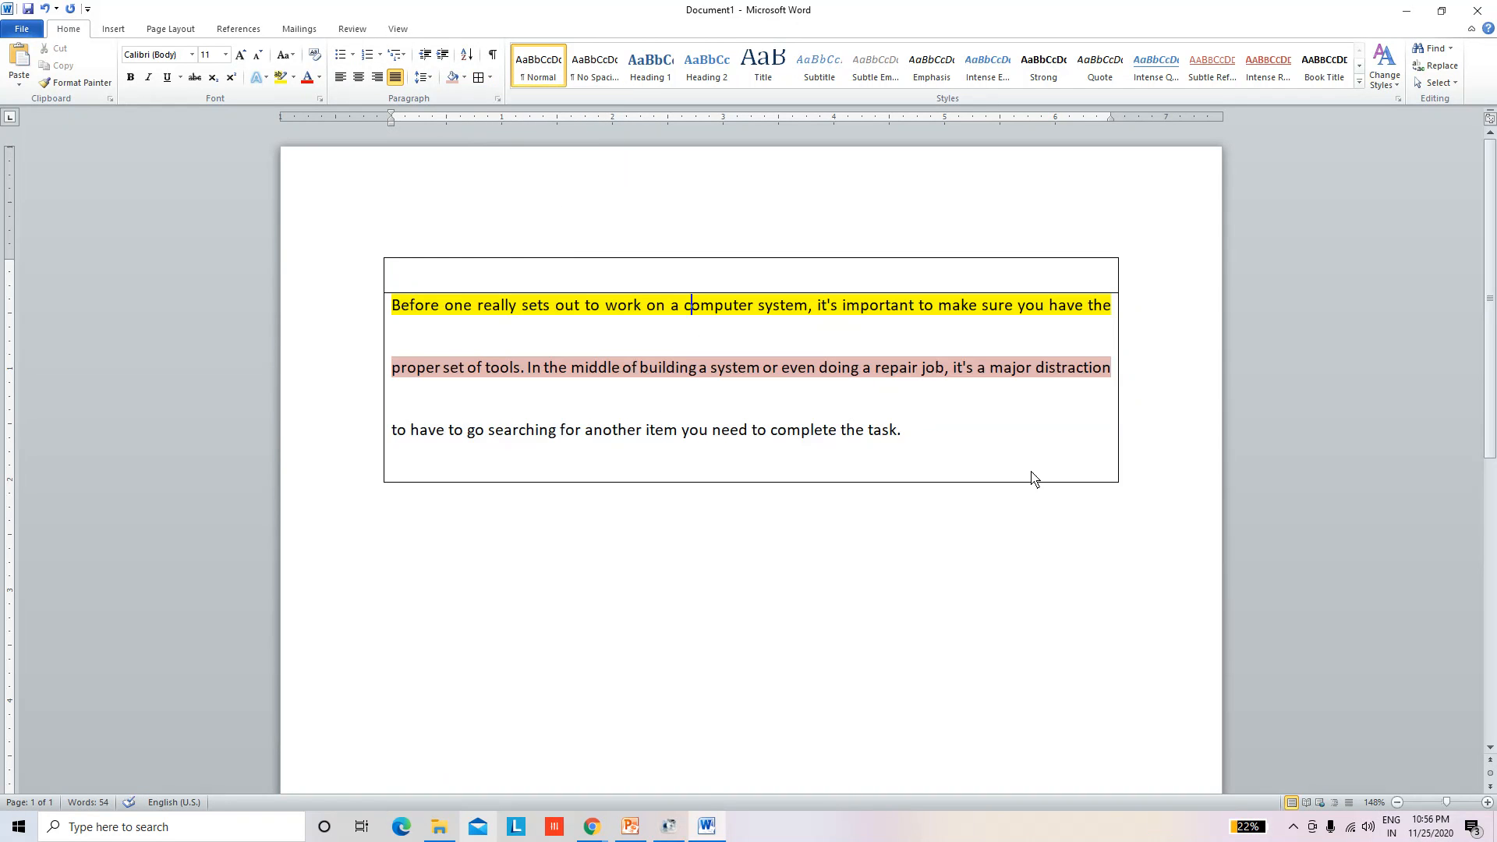
Step: Remove the borders from the selected sample paragraph only, and undo the border changes
left_click_drag(921, 451, 422, 315)
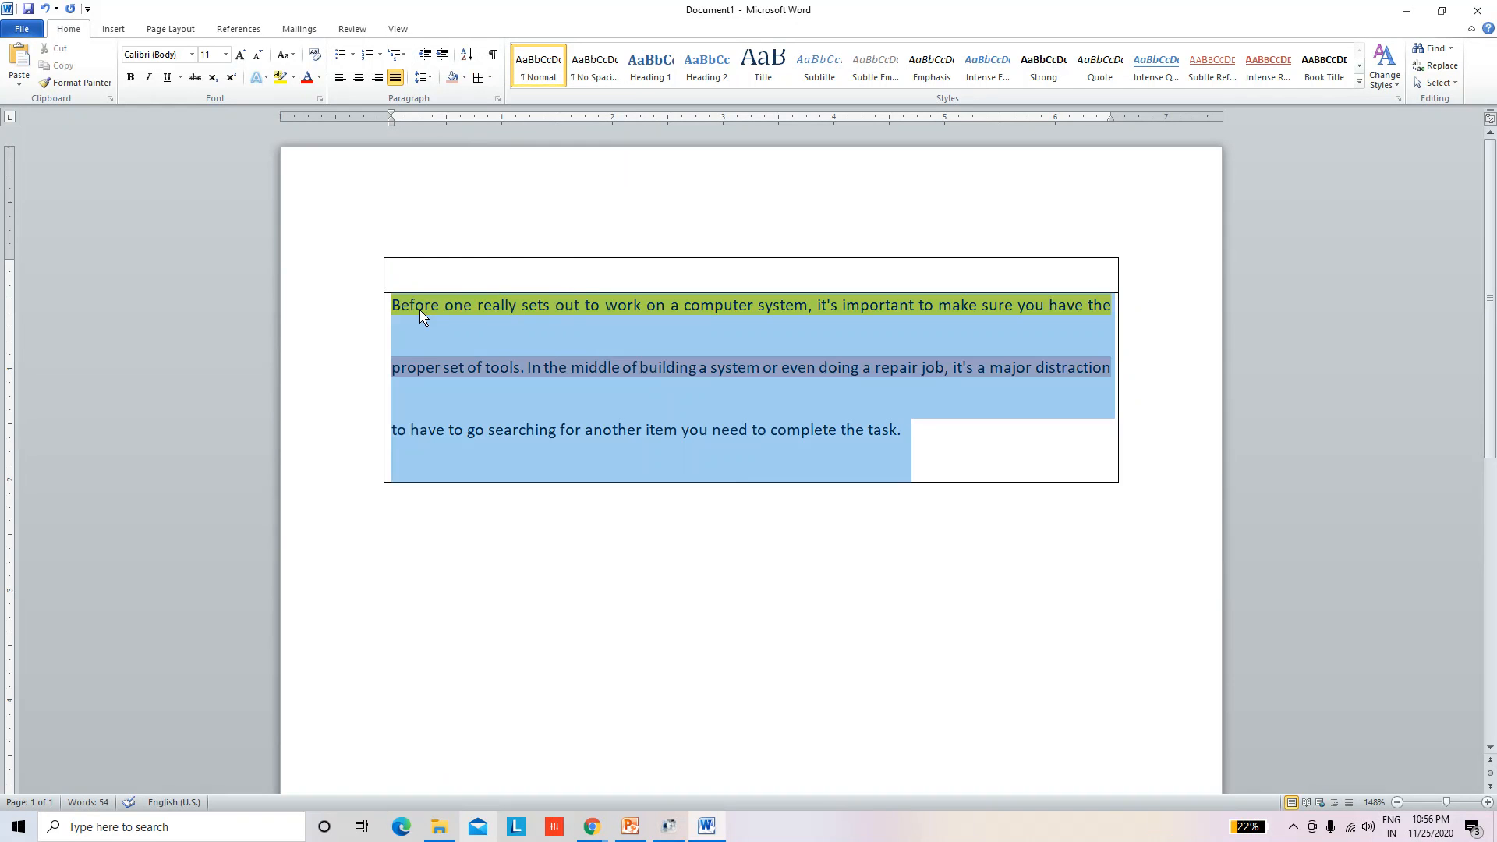
left_click(490, 77)
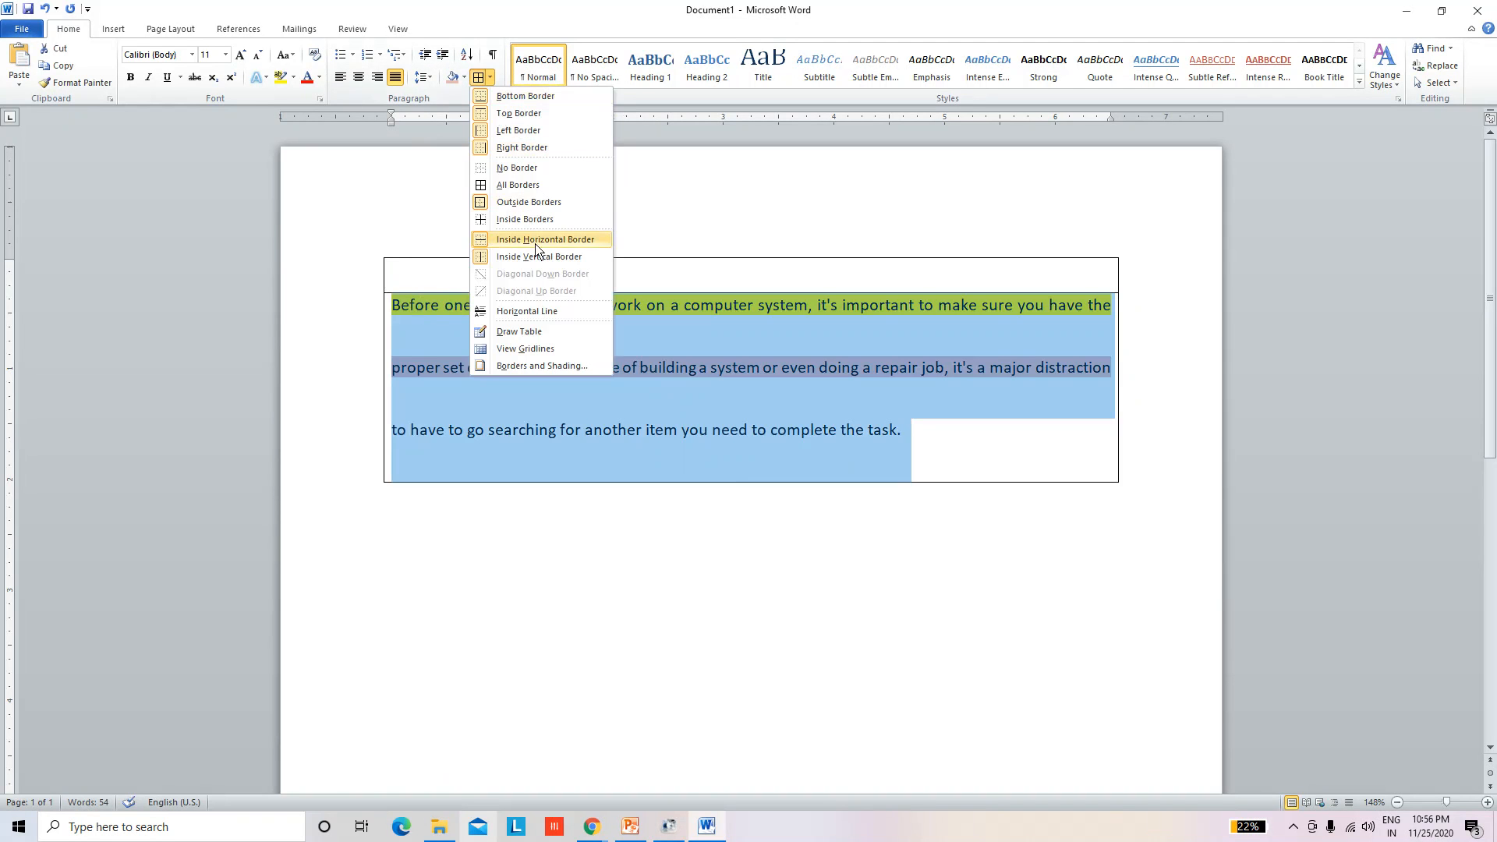
left_click(514, 168)
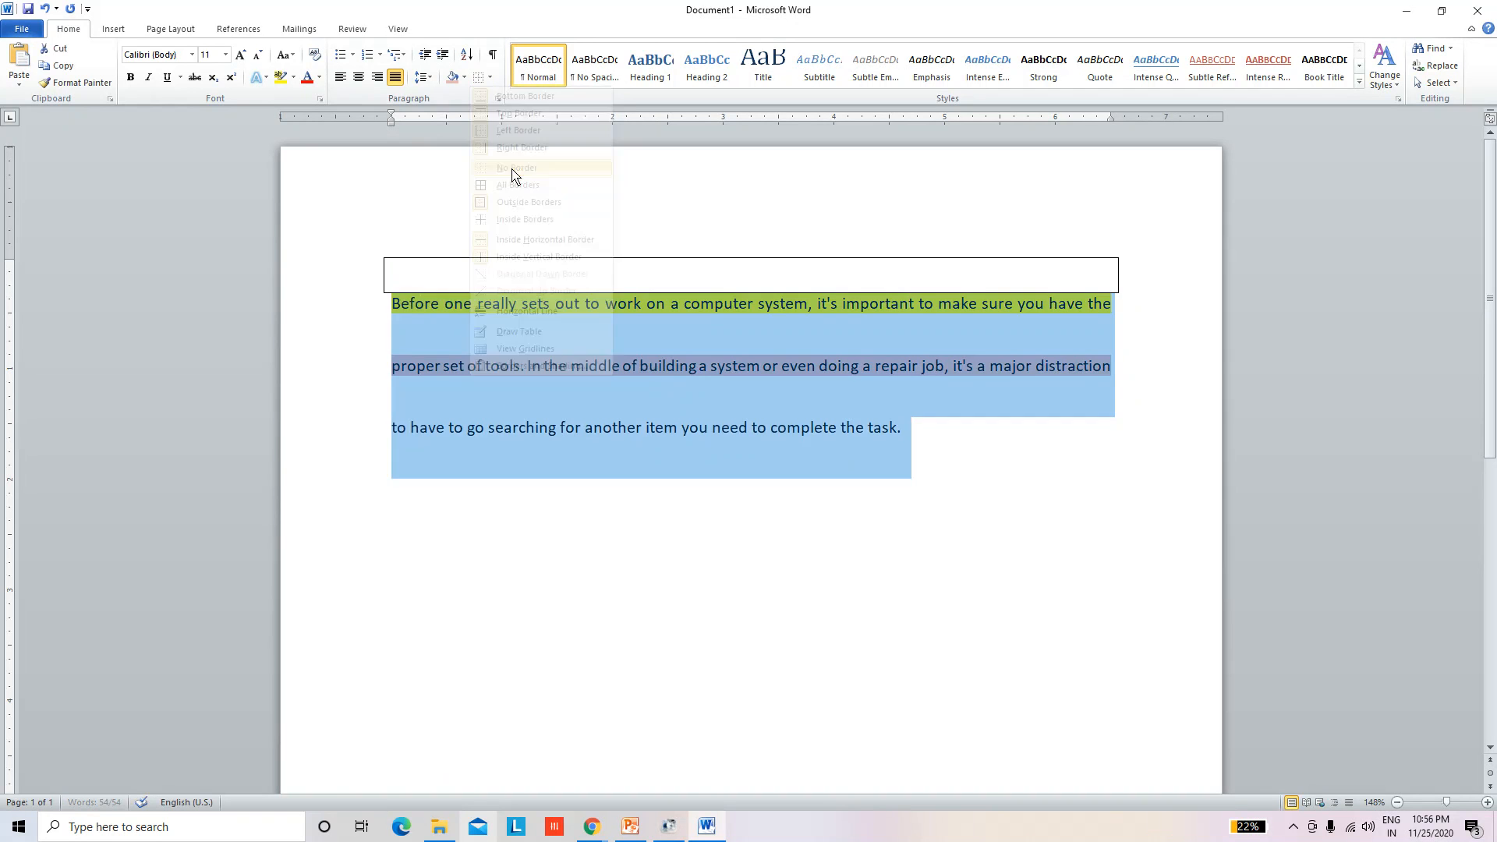
left_click(762, 538)
key("ctrl+a")
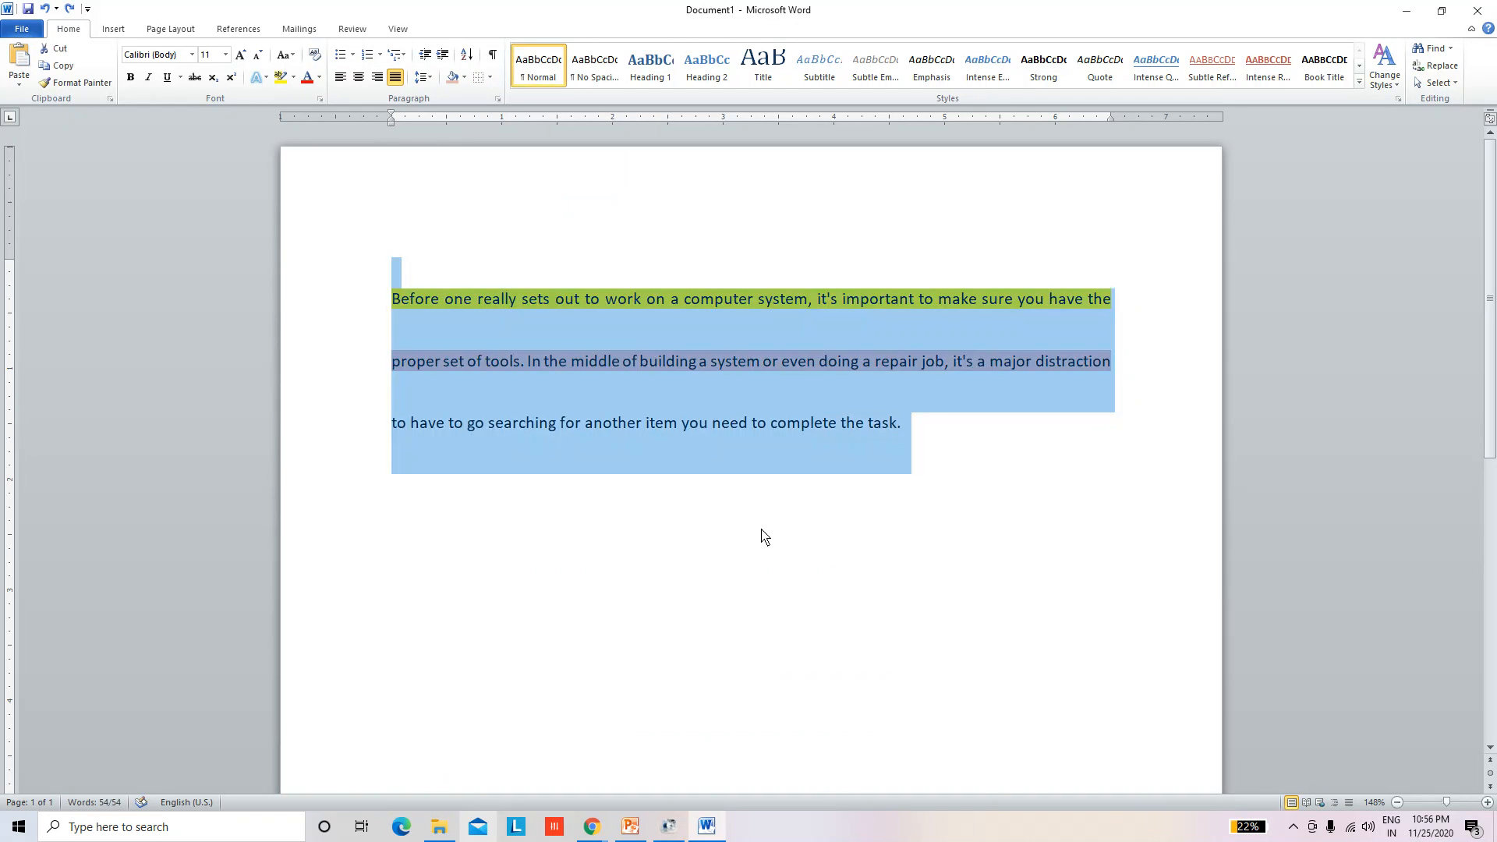
Step: Add outside borders to an empty line below the sample paragraph and enter the filler text "kdsafjlkasdfjklsadjflkas" in it
left_click(782, 496)
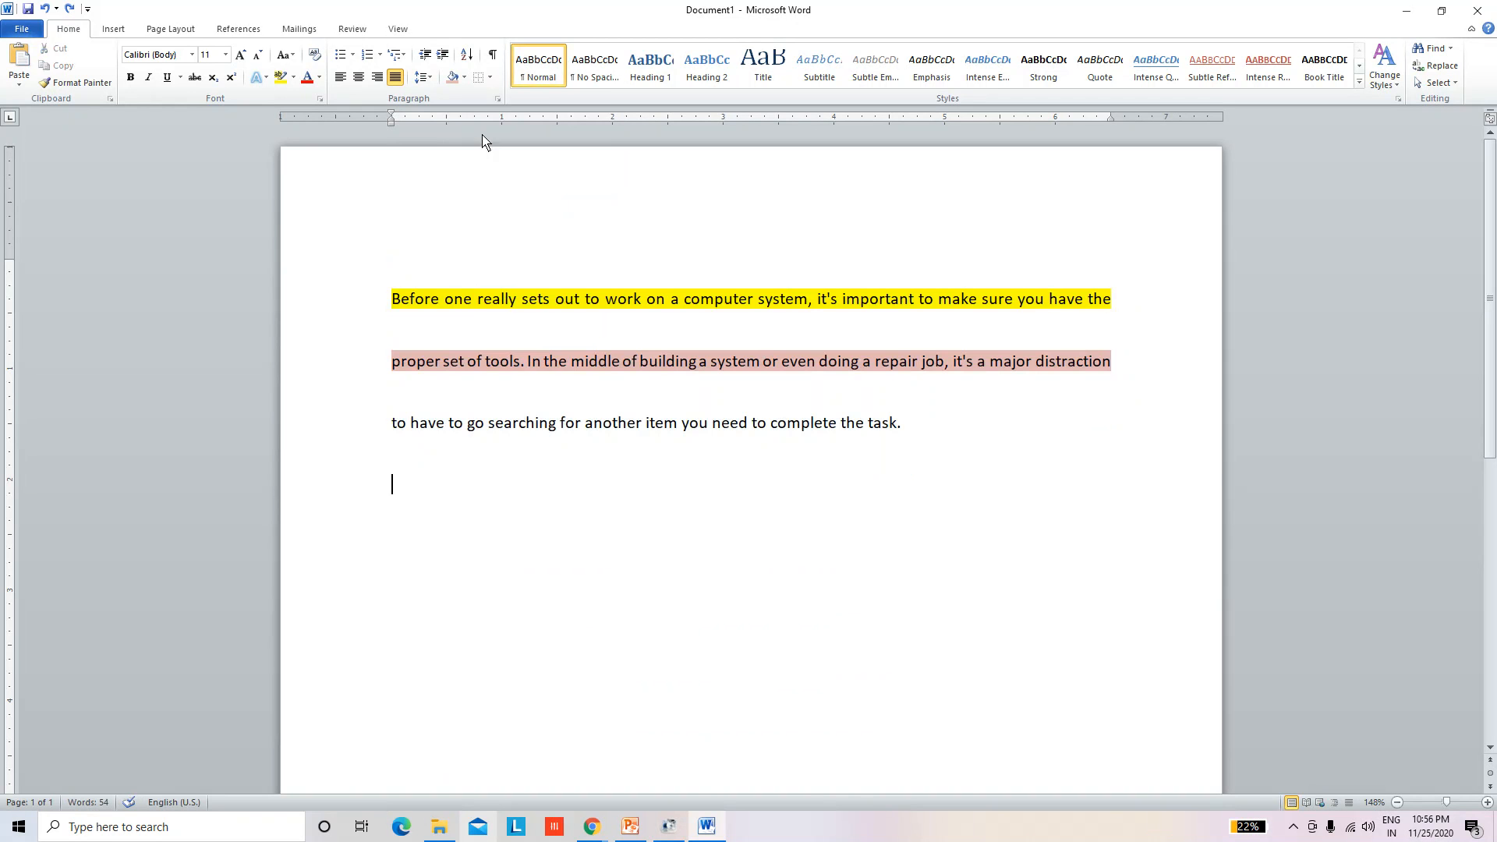
left_click(489, 77)
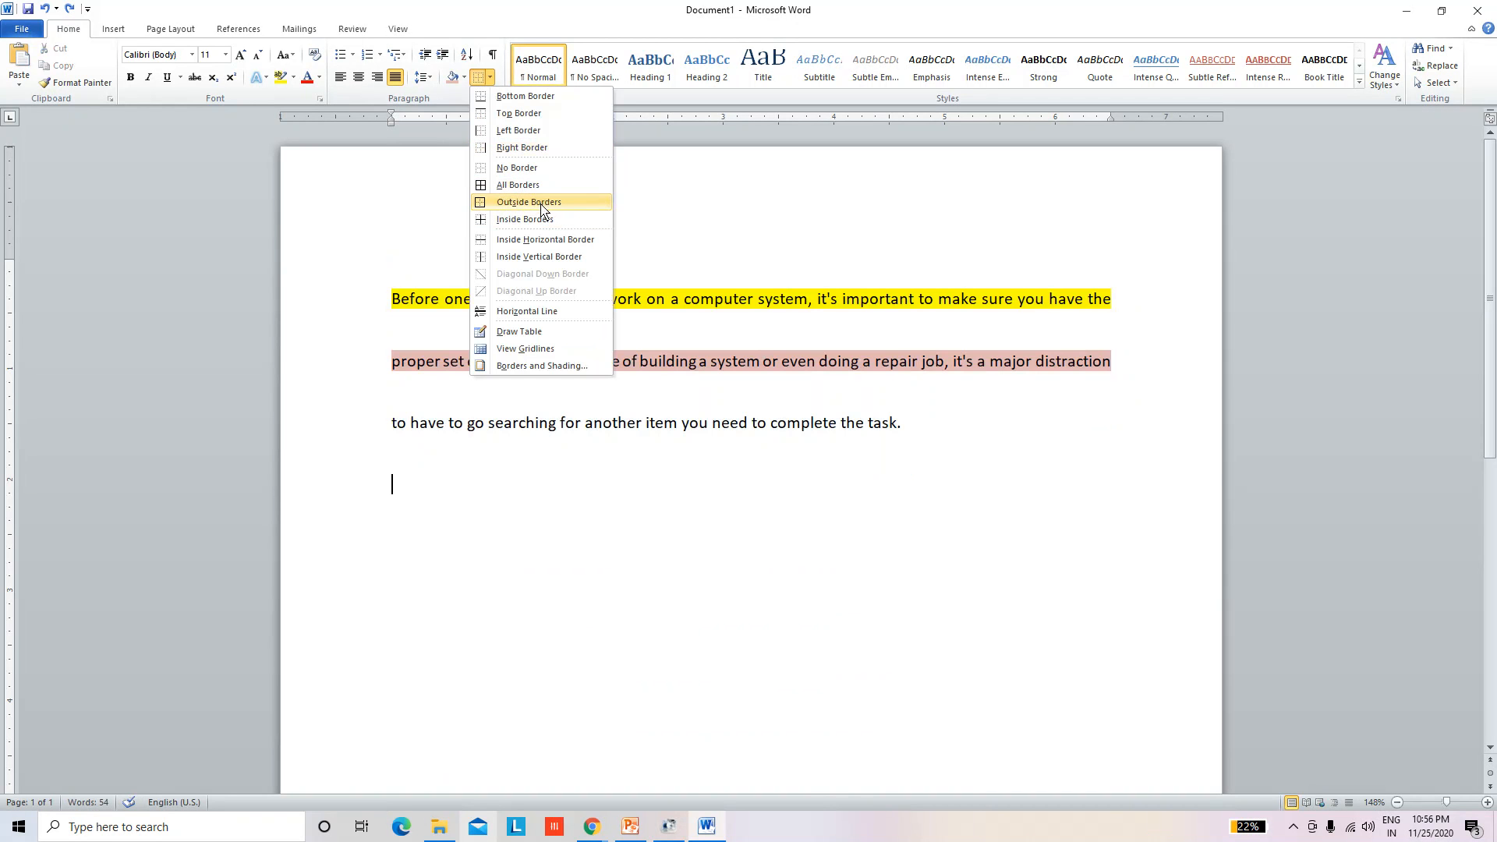
left_click(541, 207)
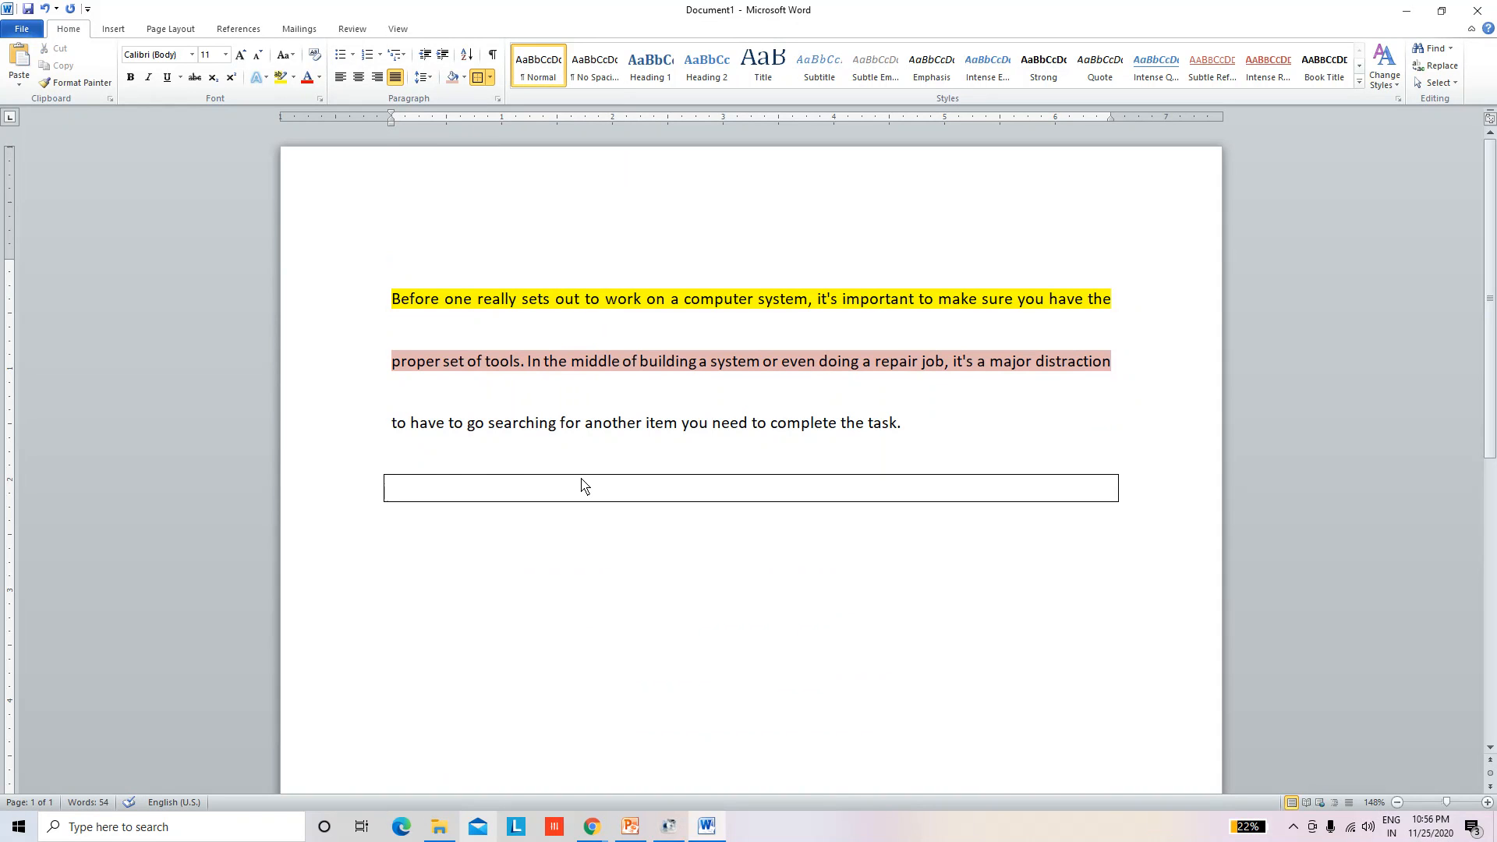
type("kdsafjlkasdfjklsadjflkas")
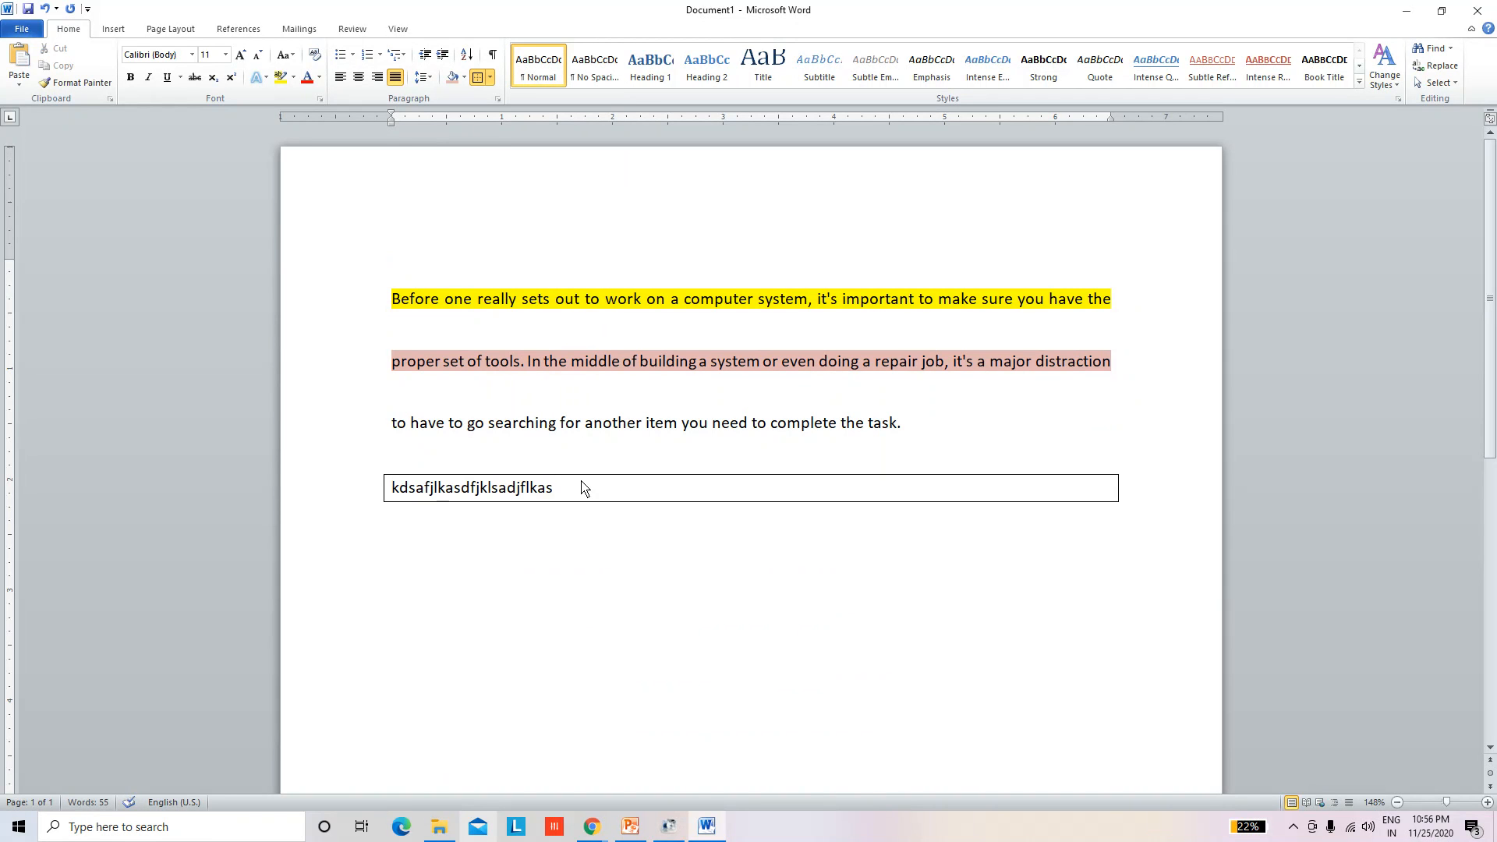
Step: Undo the filler text, its outside borders and the shading on the sample paragraph's second line
key("ctrl+z")
key("ctrl+z")
key("ctrl+z")
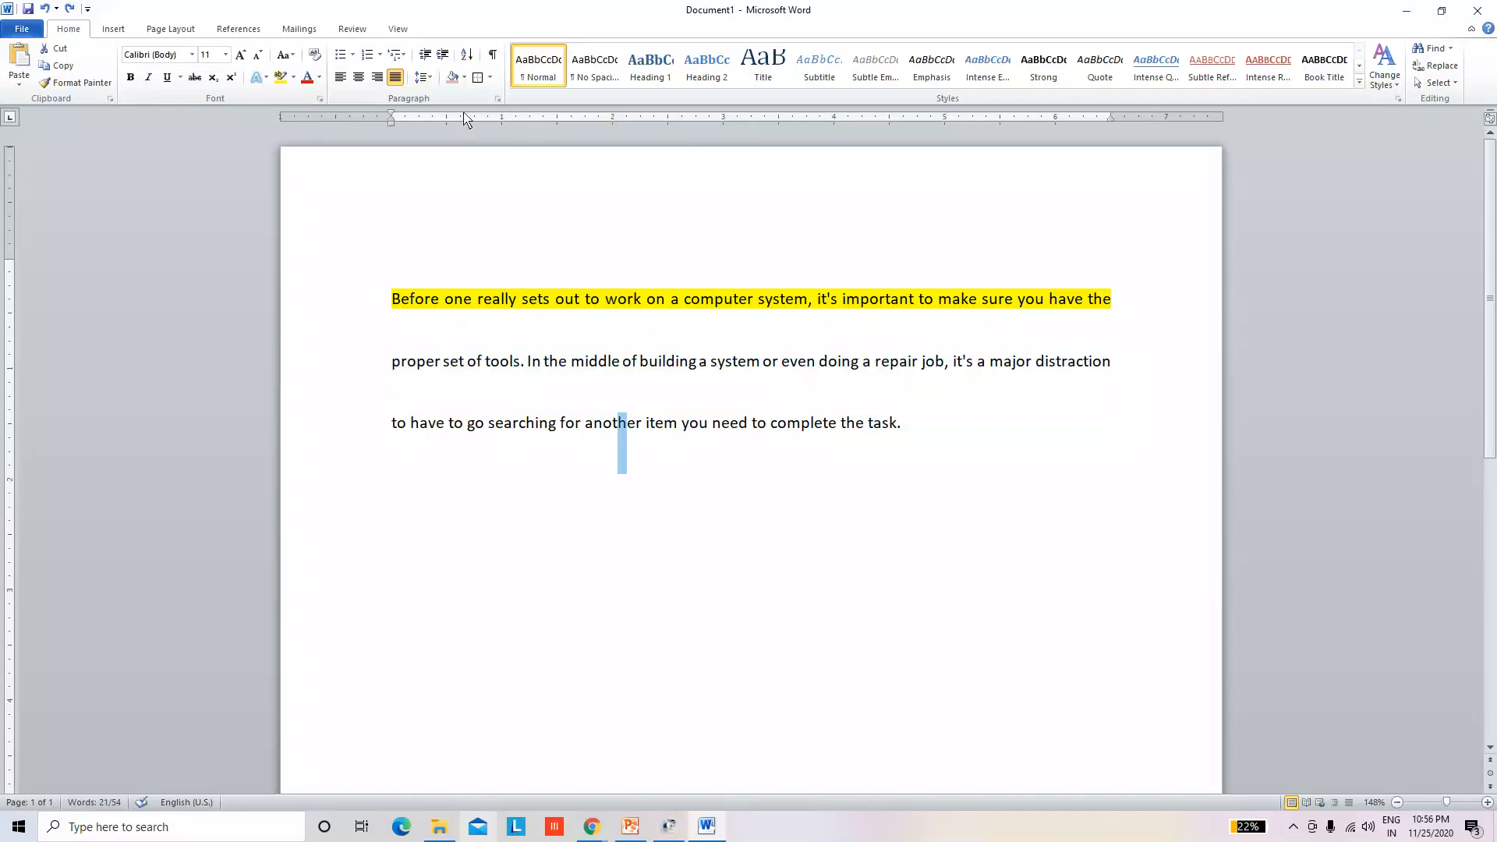
left_click(831, 533)
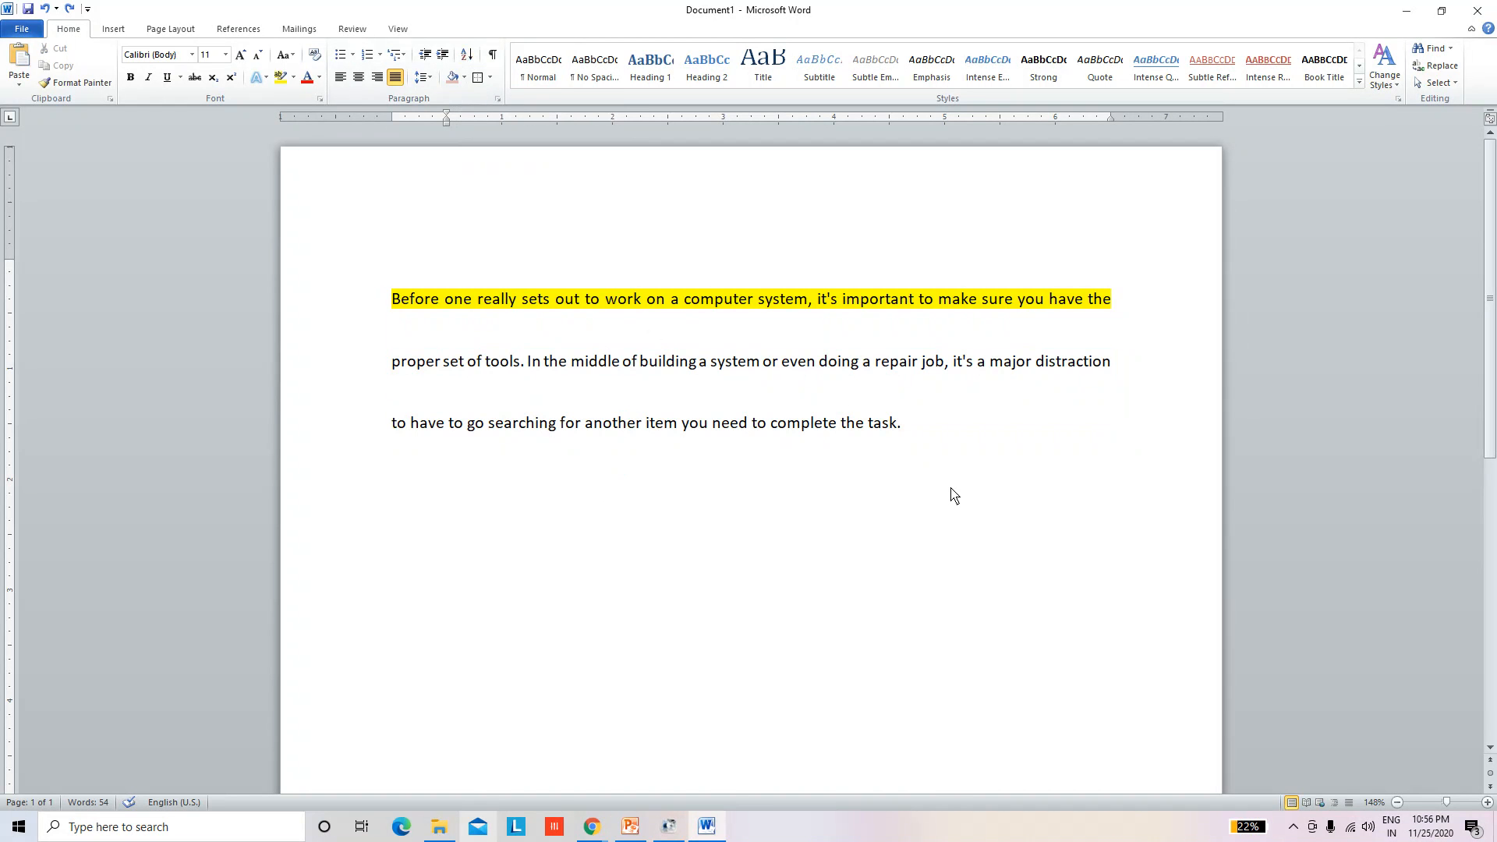
Step: Undo the earlier shading, spacing and indent changes back to the unindented paragraph with the five-name list below it
key("ctrl+z")
key("ctrl+z")
key("ctrl+z")
key("ctrl+z")
key("ctrl+z")
key("ctrl+z")
key("ctrl+z")
key("ctrl+z")
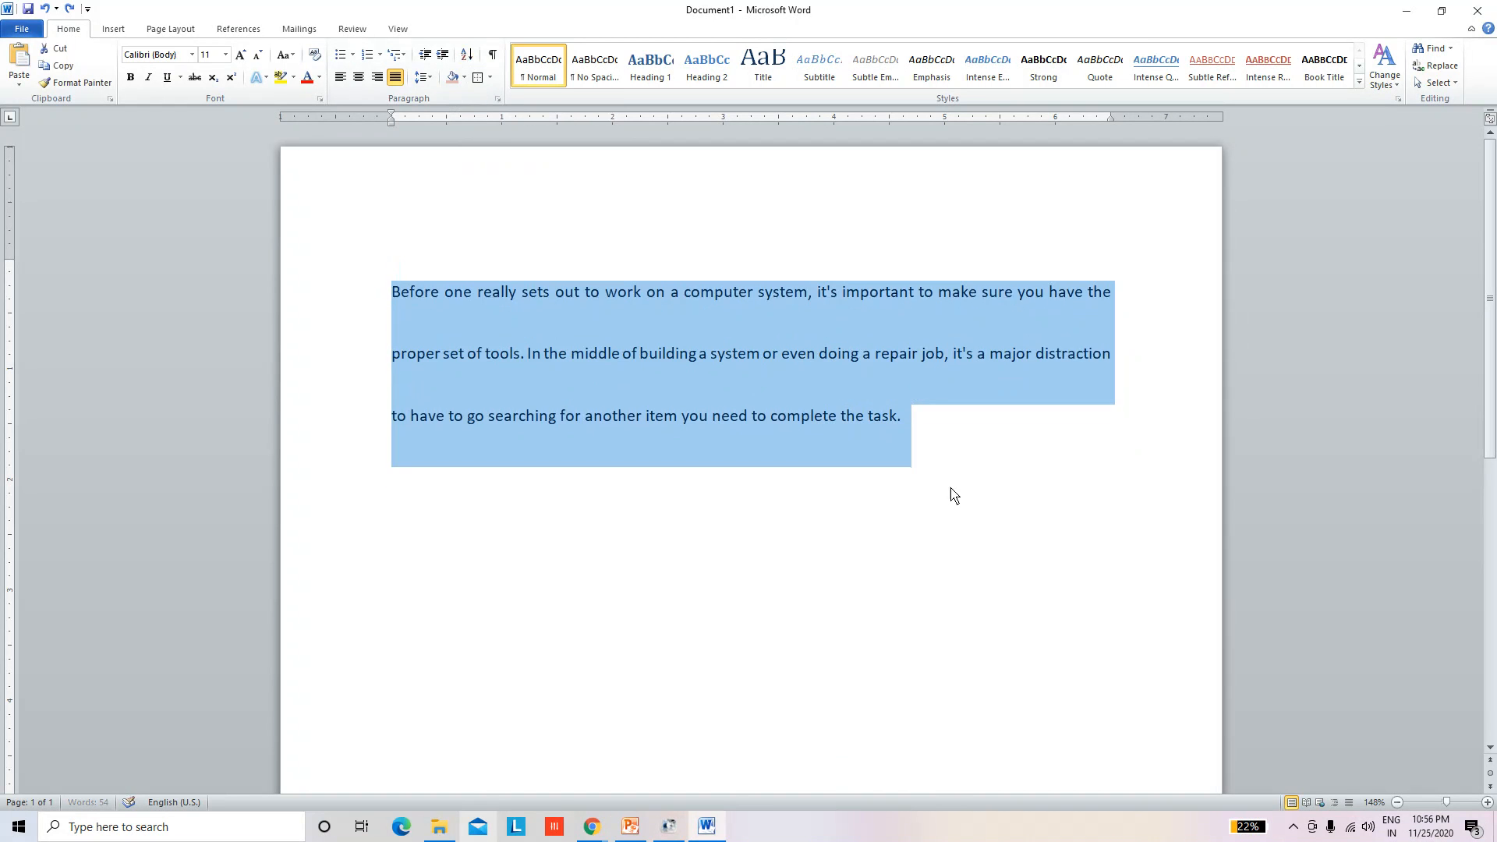
key("ctrl+z")
key("ctrl+z")
key("ctrl+z")
key("ctrl+z")
key("ctrl+z")
key("ctrl+z")
key("ctrl+z")
key("ctrl+z")
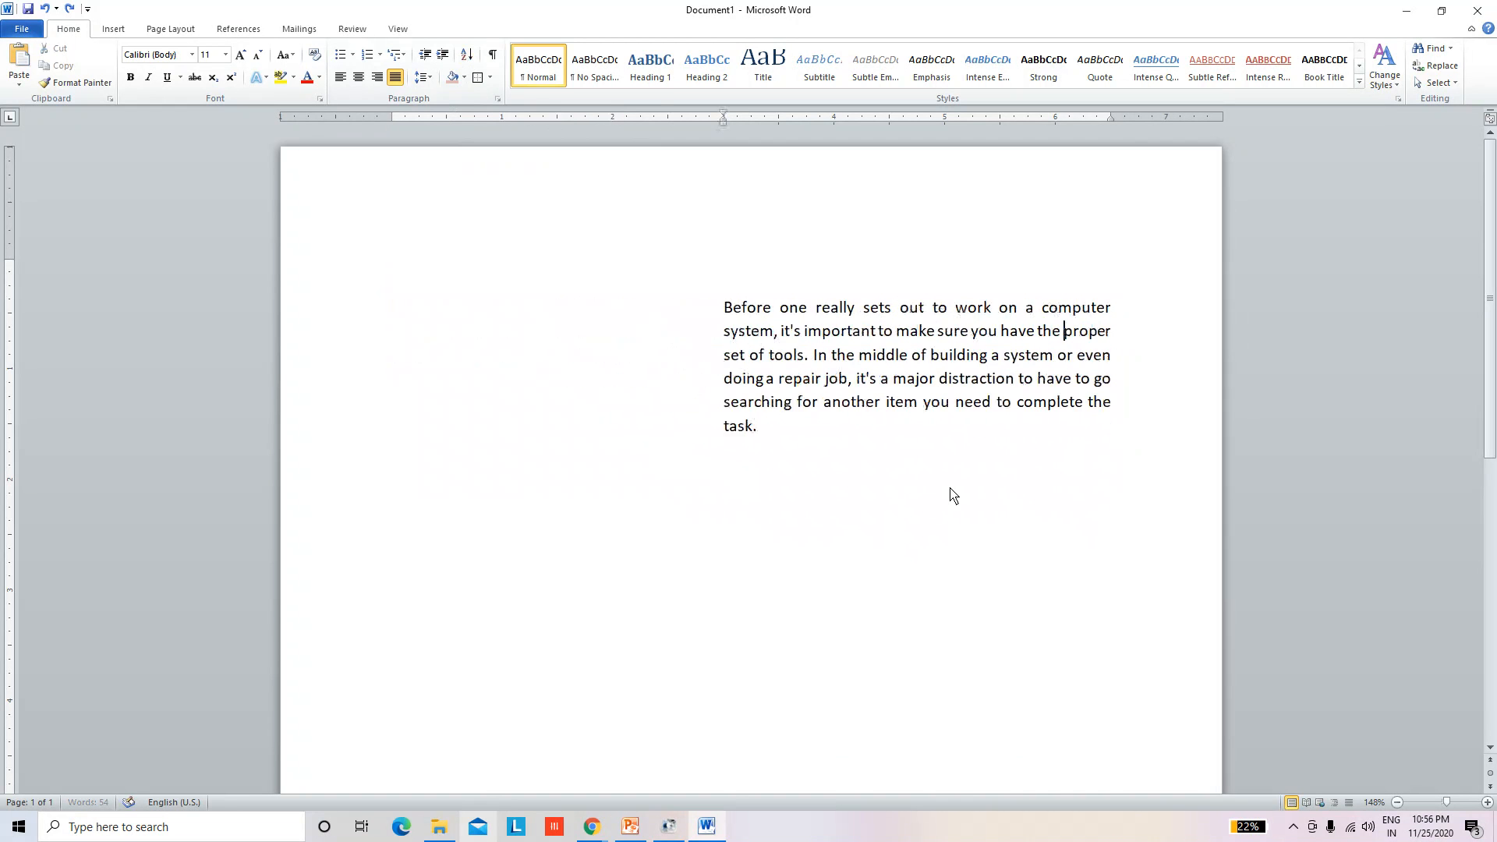
key("ctrl+z")
key("ctrl+z")
key("ctrl+z")
key("ctrl+z")
key("ctrl+z")
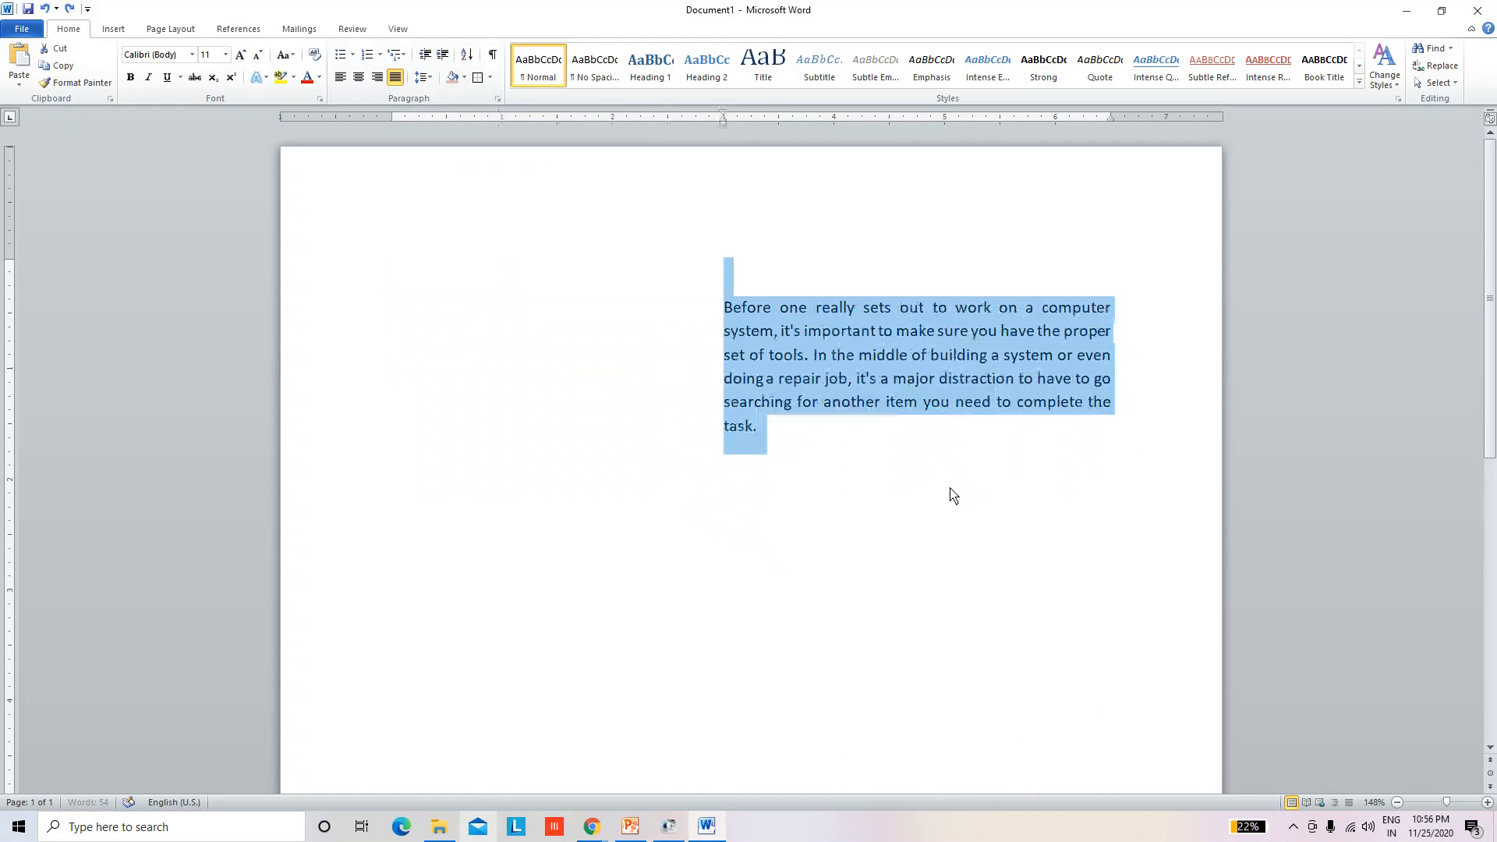
key("ctrl+z")
key("ctrl+z")
key("ctrl+z")
key("ctrl+z")
key("ctrl+z")
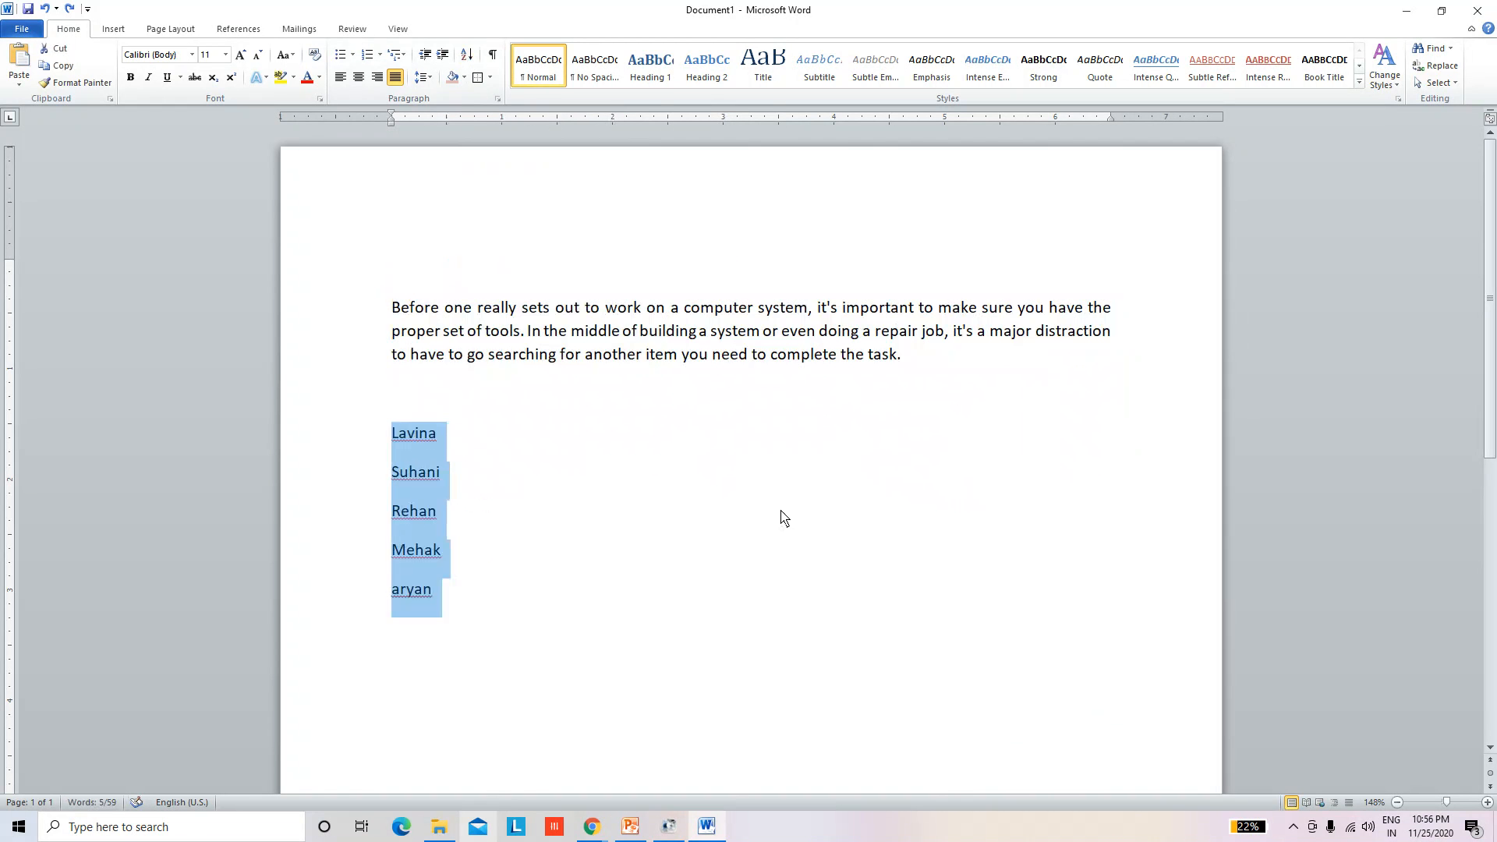
Step: Sort the five-name list as text paragraphs in ascending order
left_click(675, 560)
left_click_drag(461, 616, 382, 437)
left_click(466, 55)
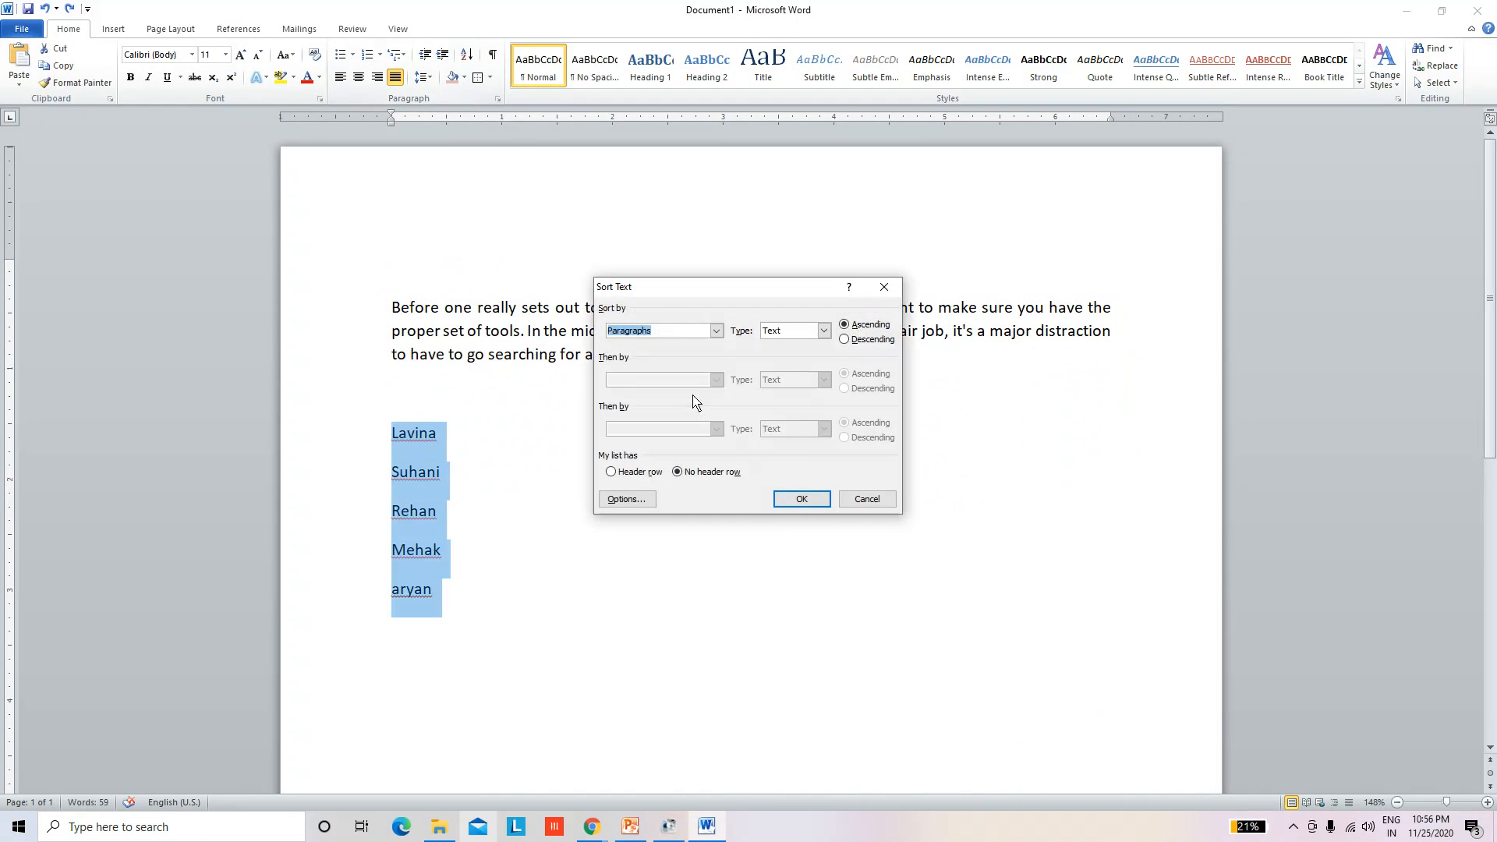
left_click(801, 499)
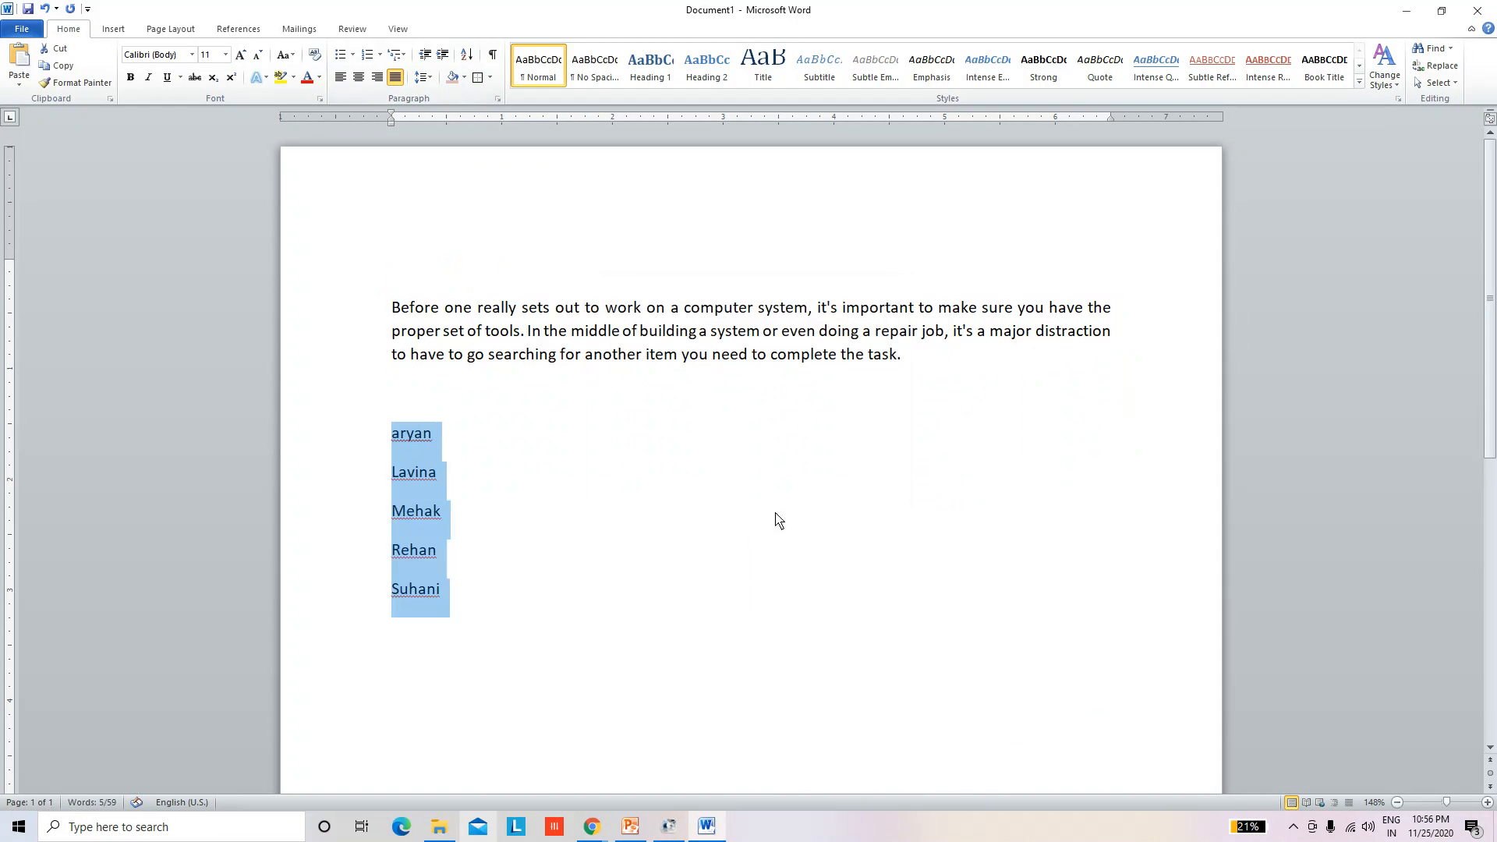
Step: Sort the five-name list in descending order
left_click(412, 439)
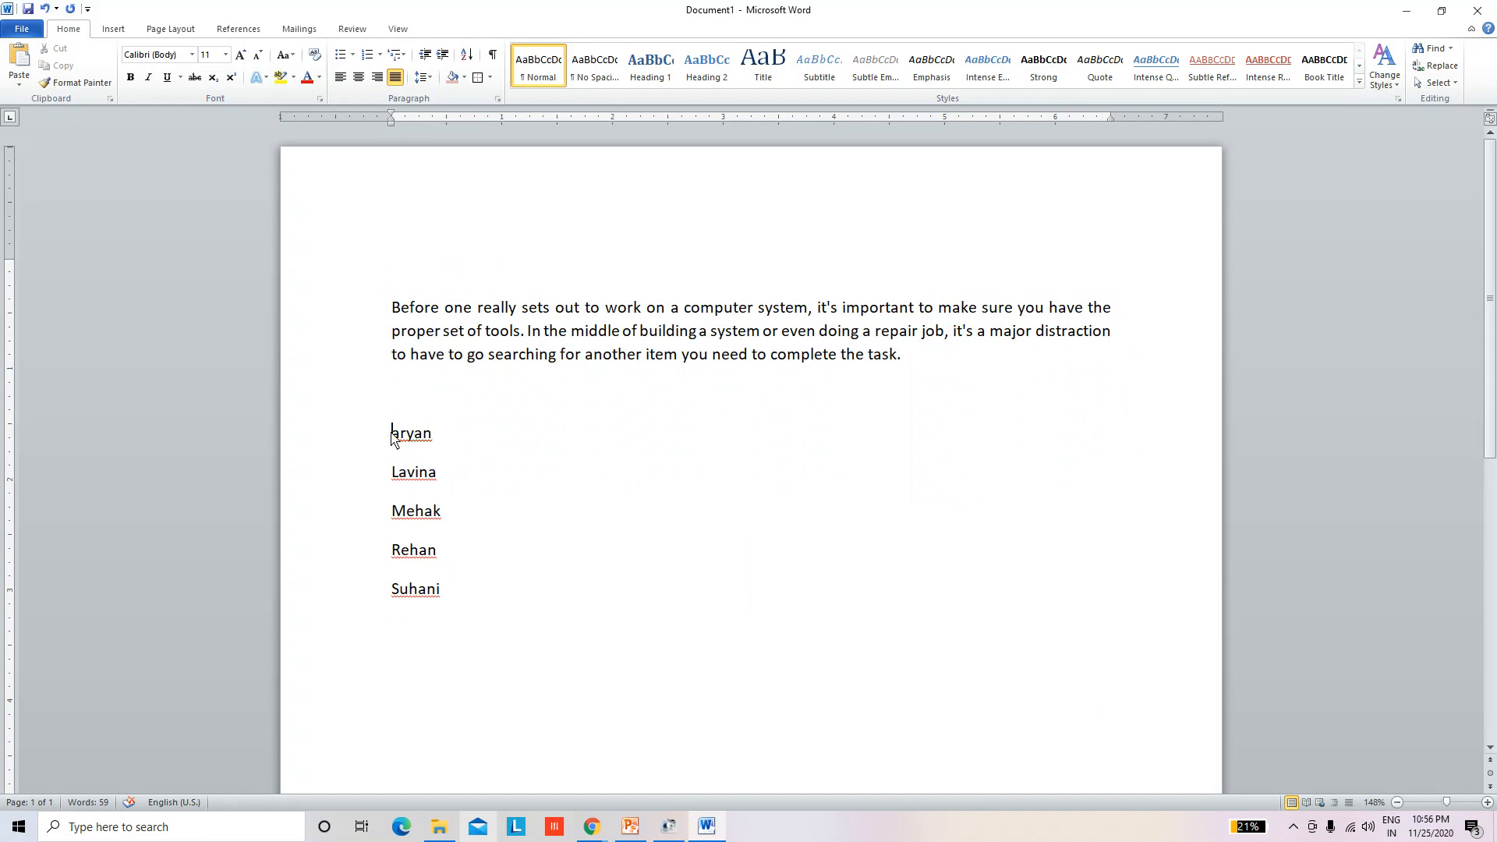
left_click_drag(392, 435, 428, 620)
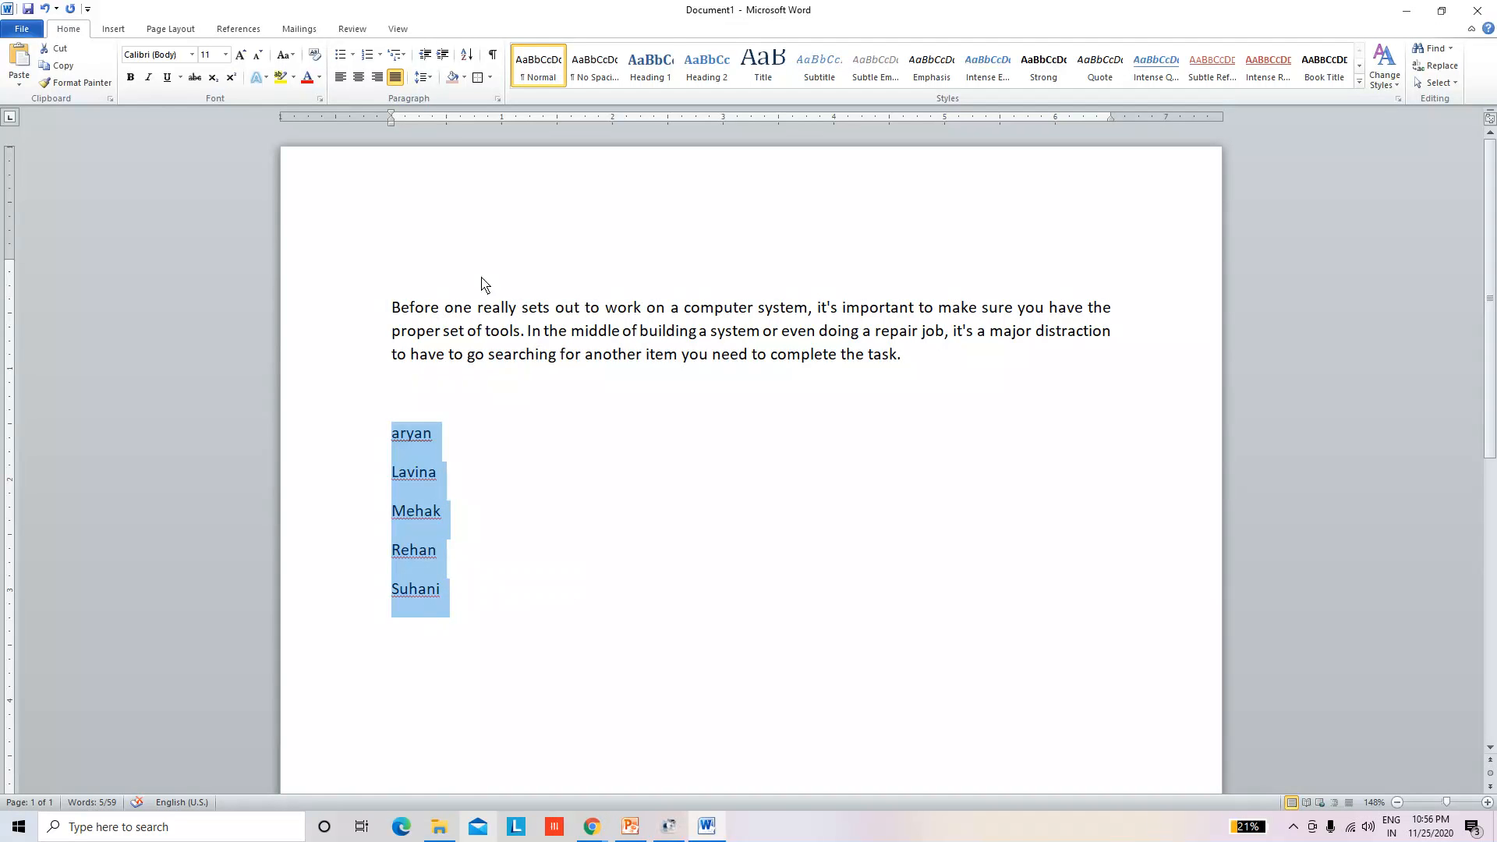
left_click(467, 56)
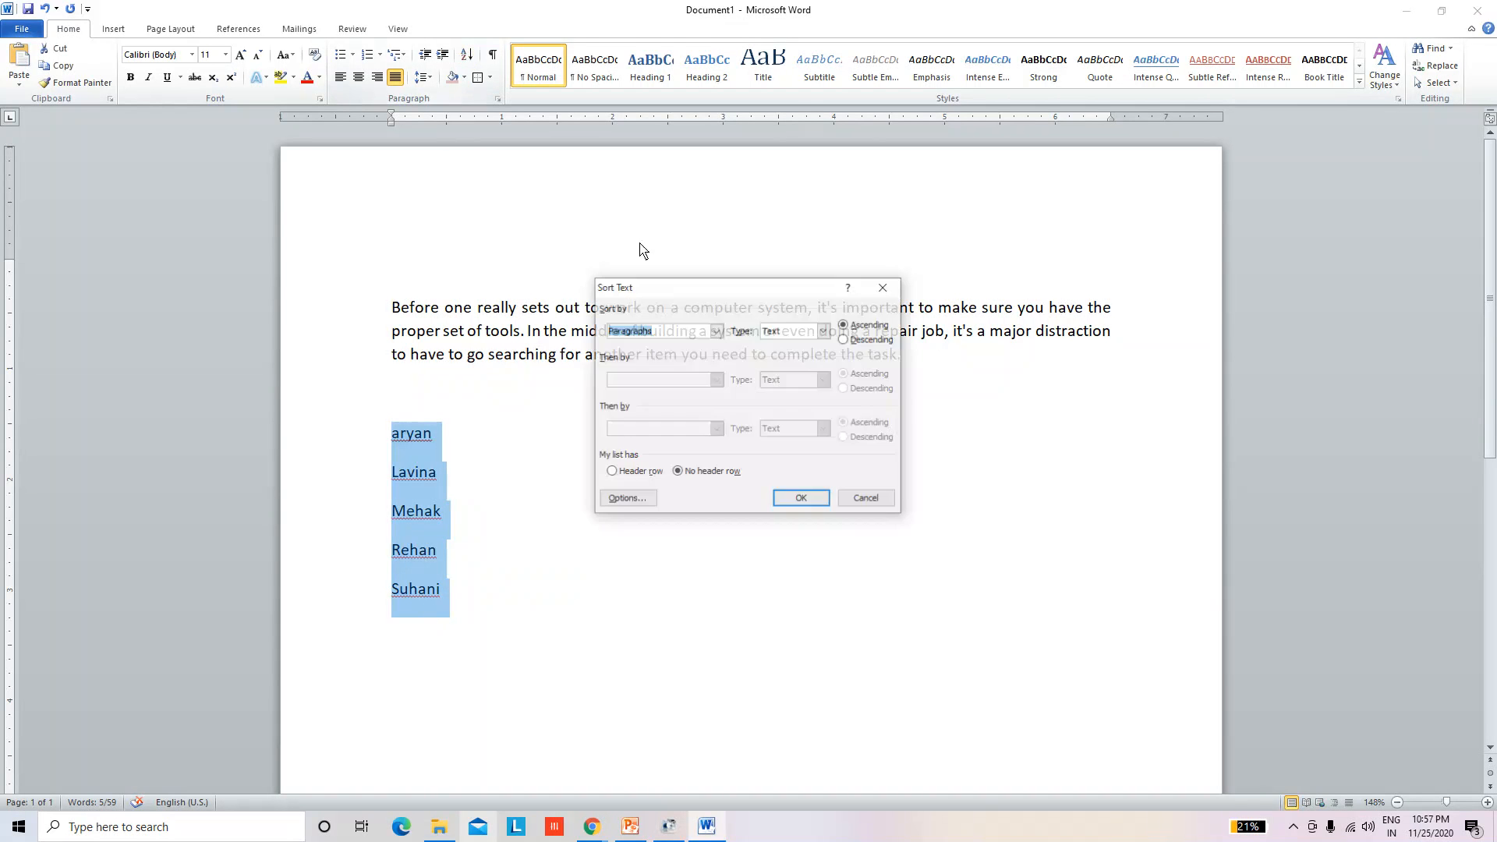
left_click(865, 341)
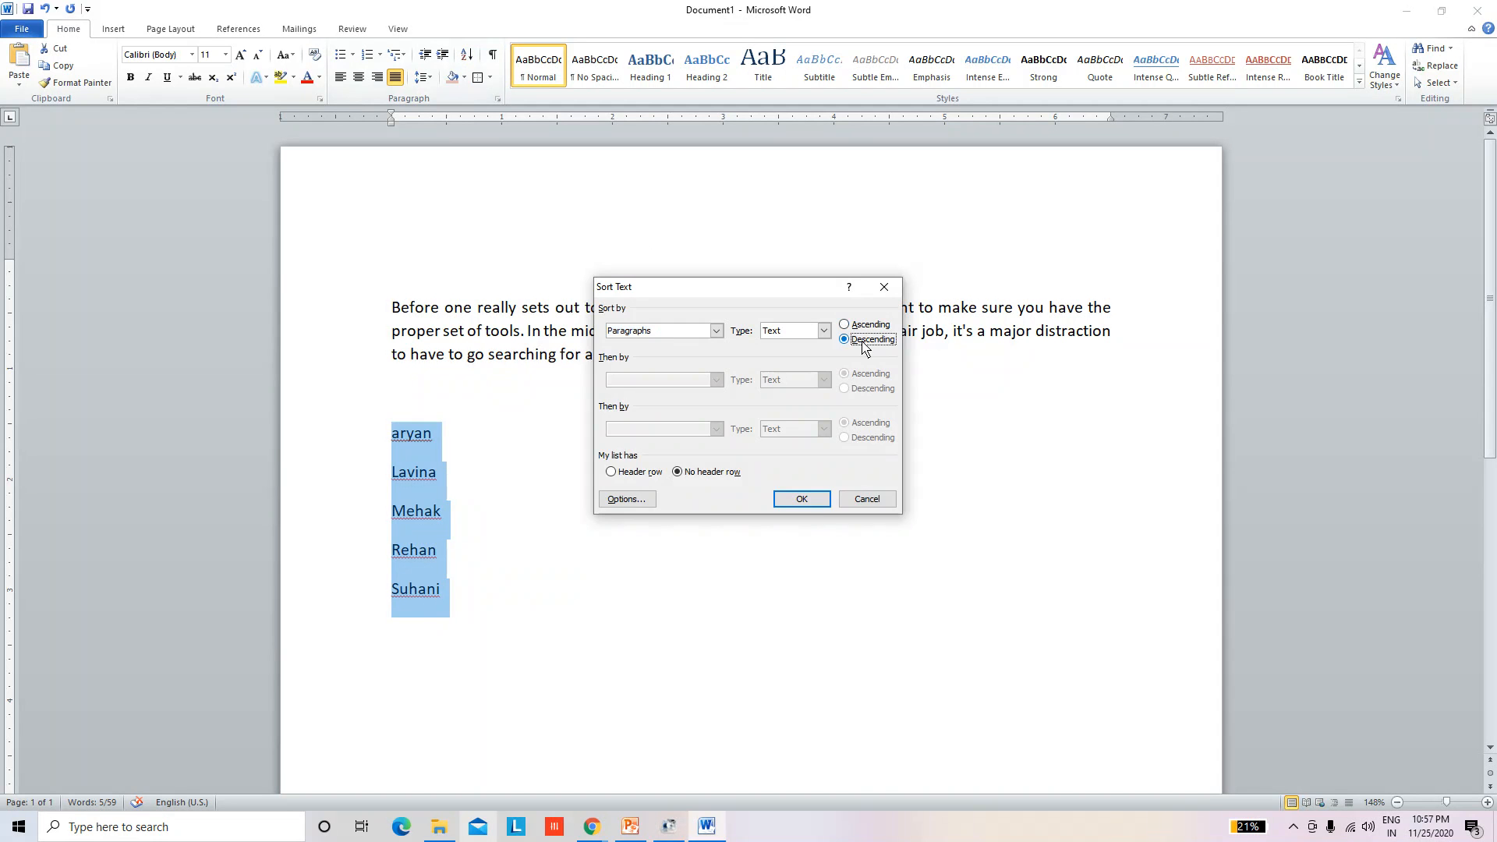
left_click(806, 505)
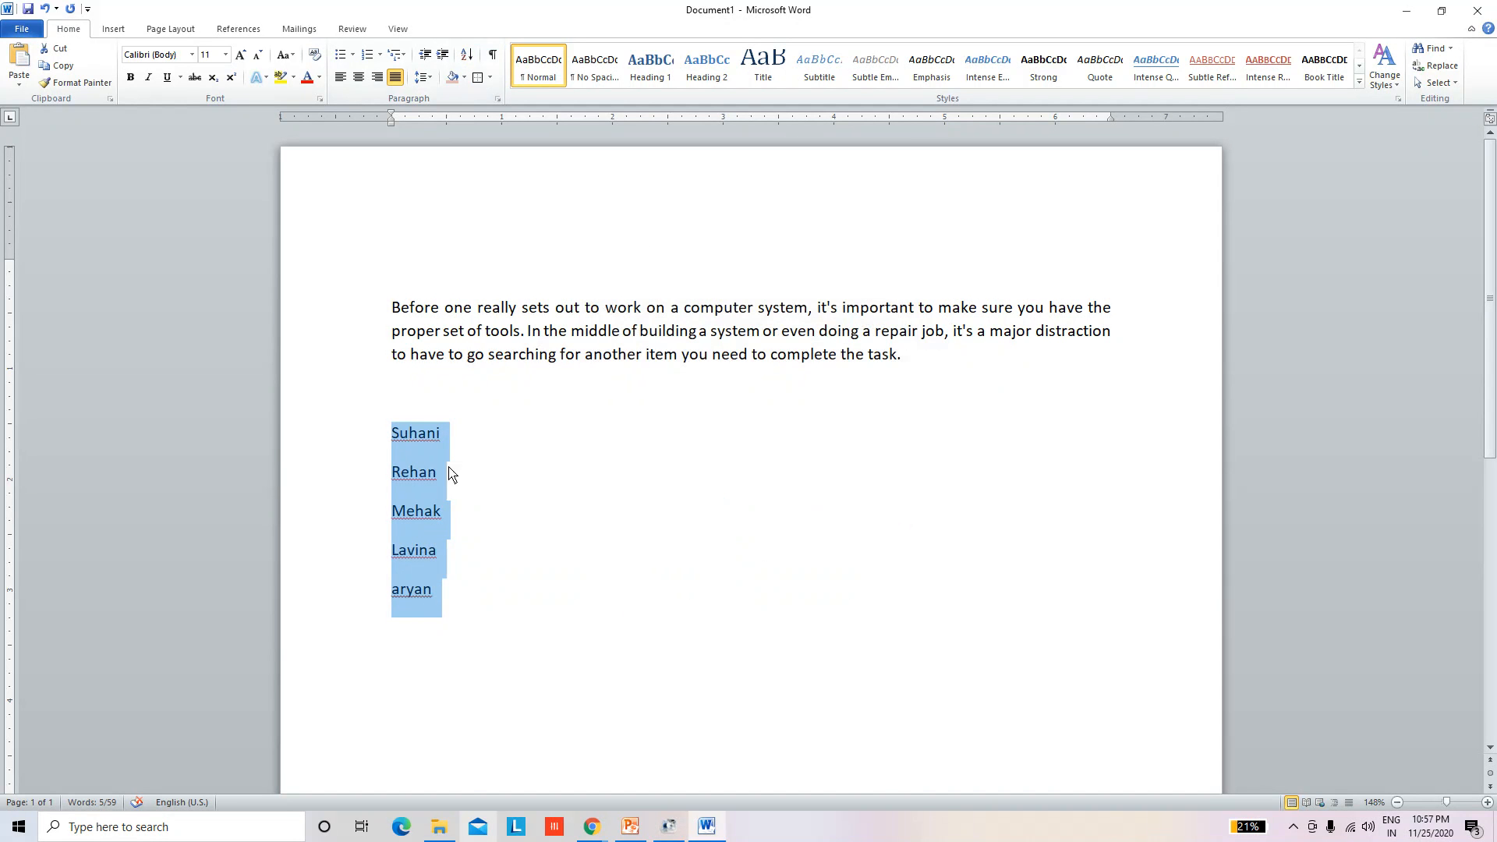
left_click(482, 579)
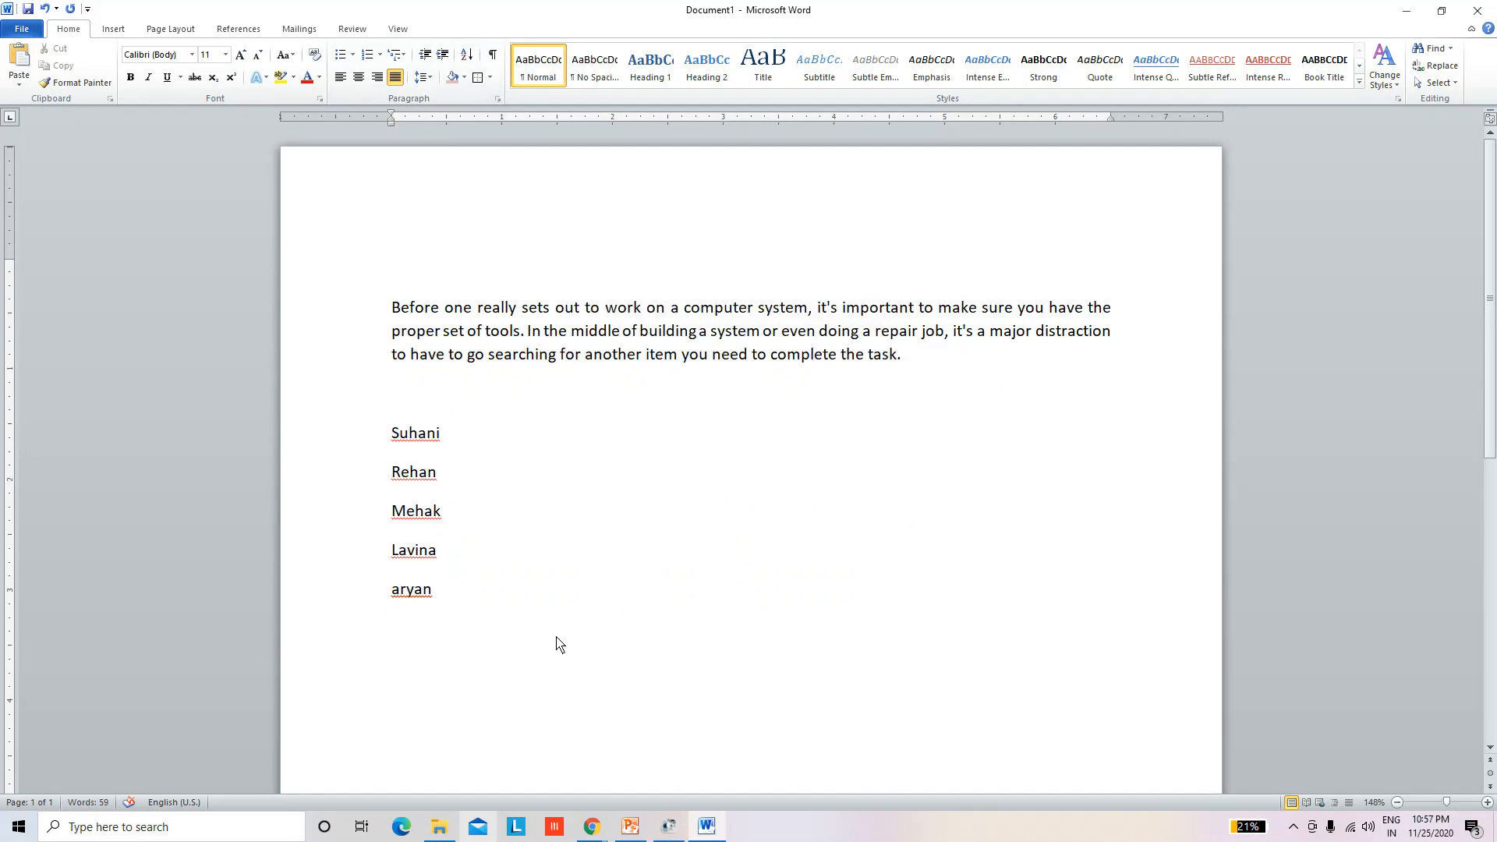
Step: Select the whole document and show its paragraph marks and other hidden formatting symbols
key("ctrl+a")
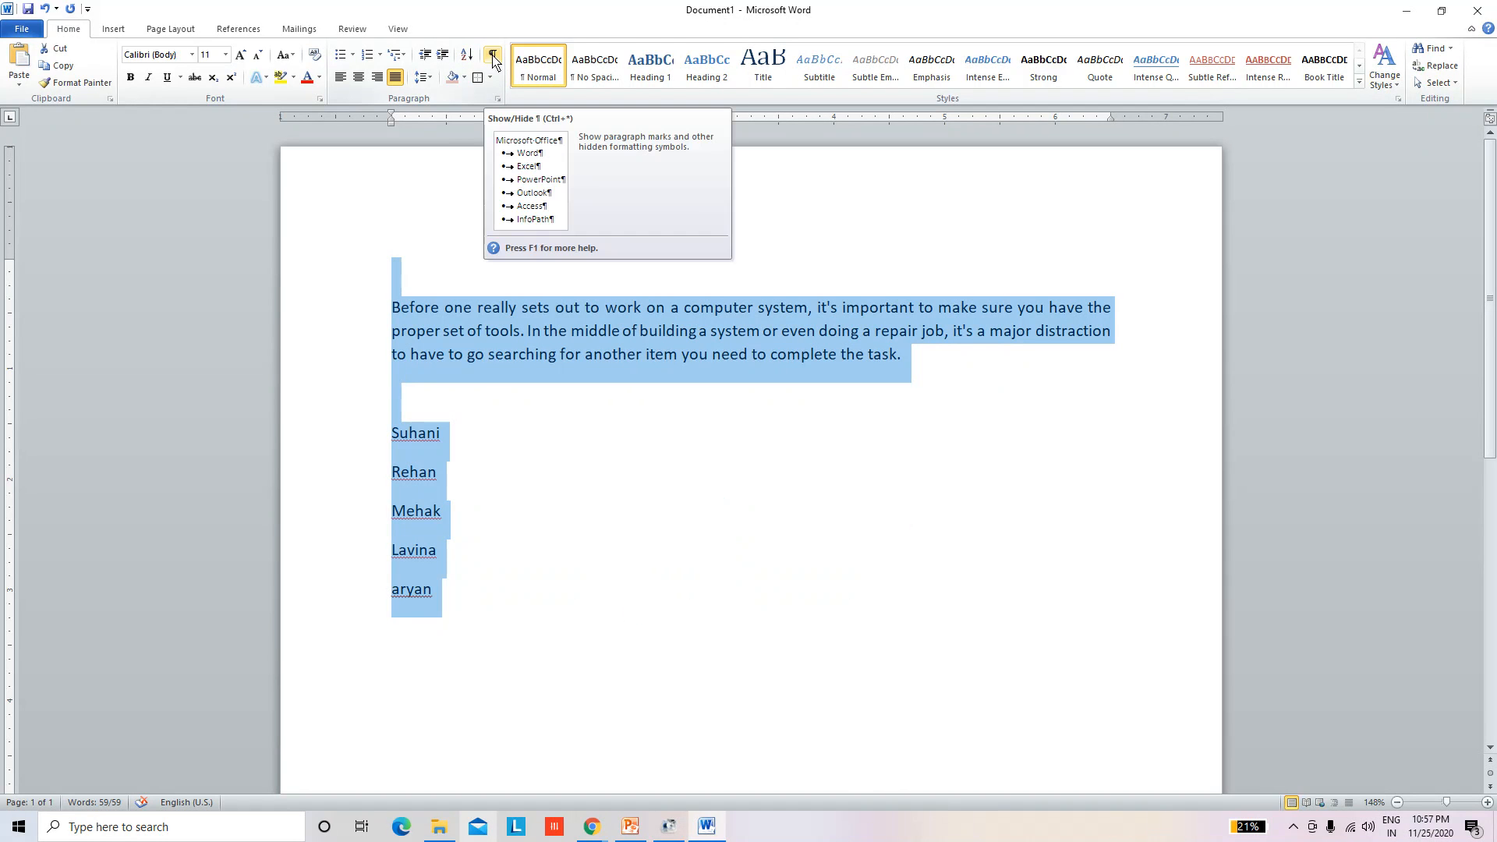
left_click(493, 61)
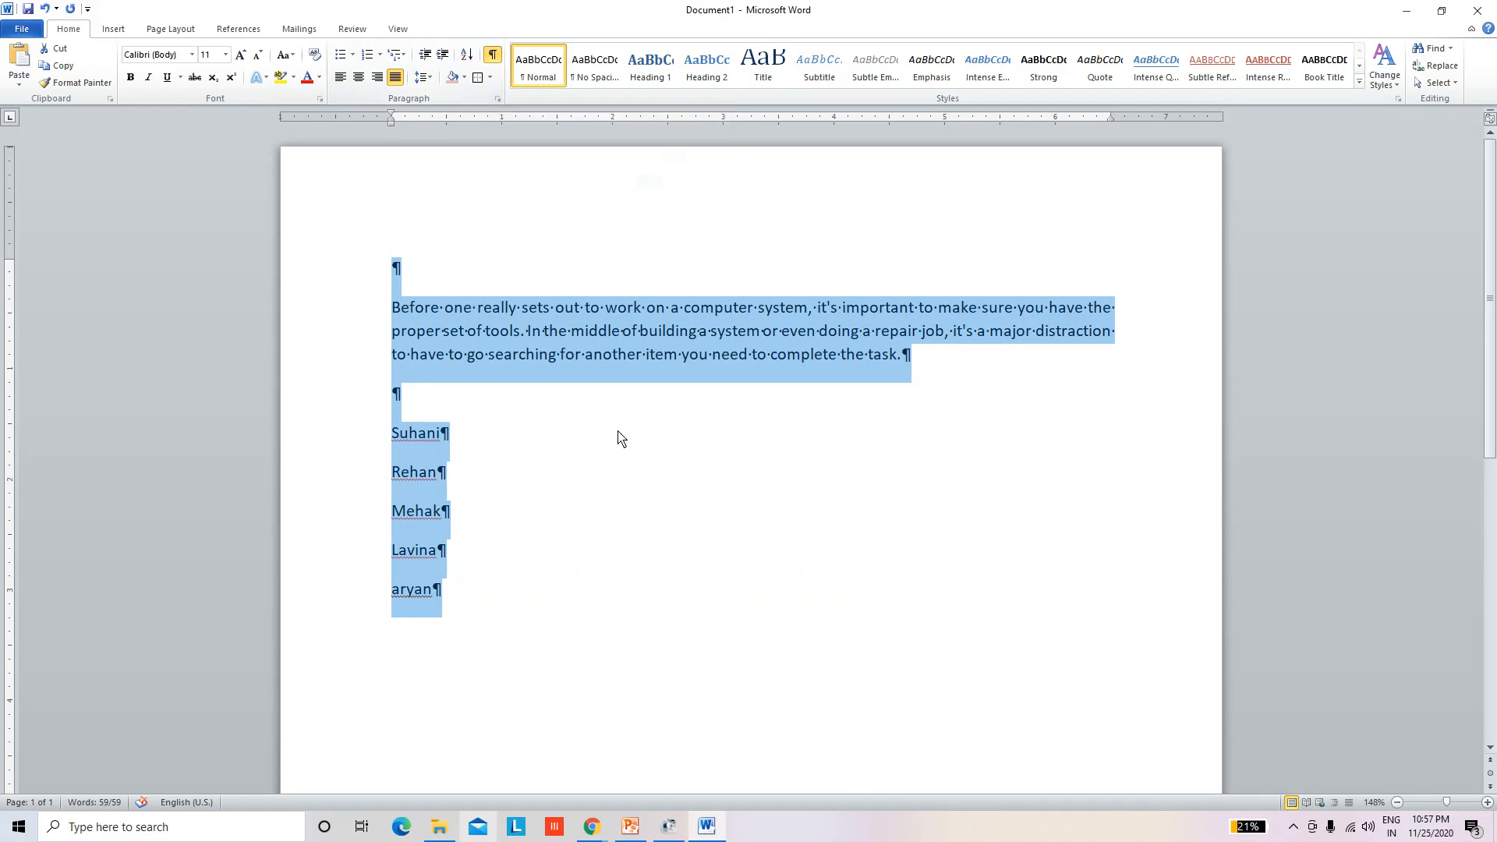
left_click(442, 433)
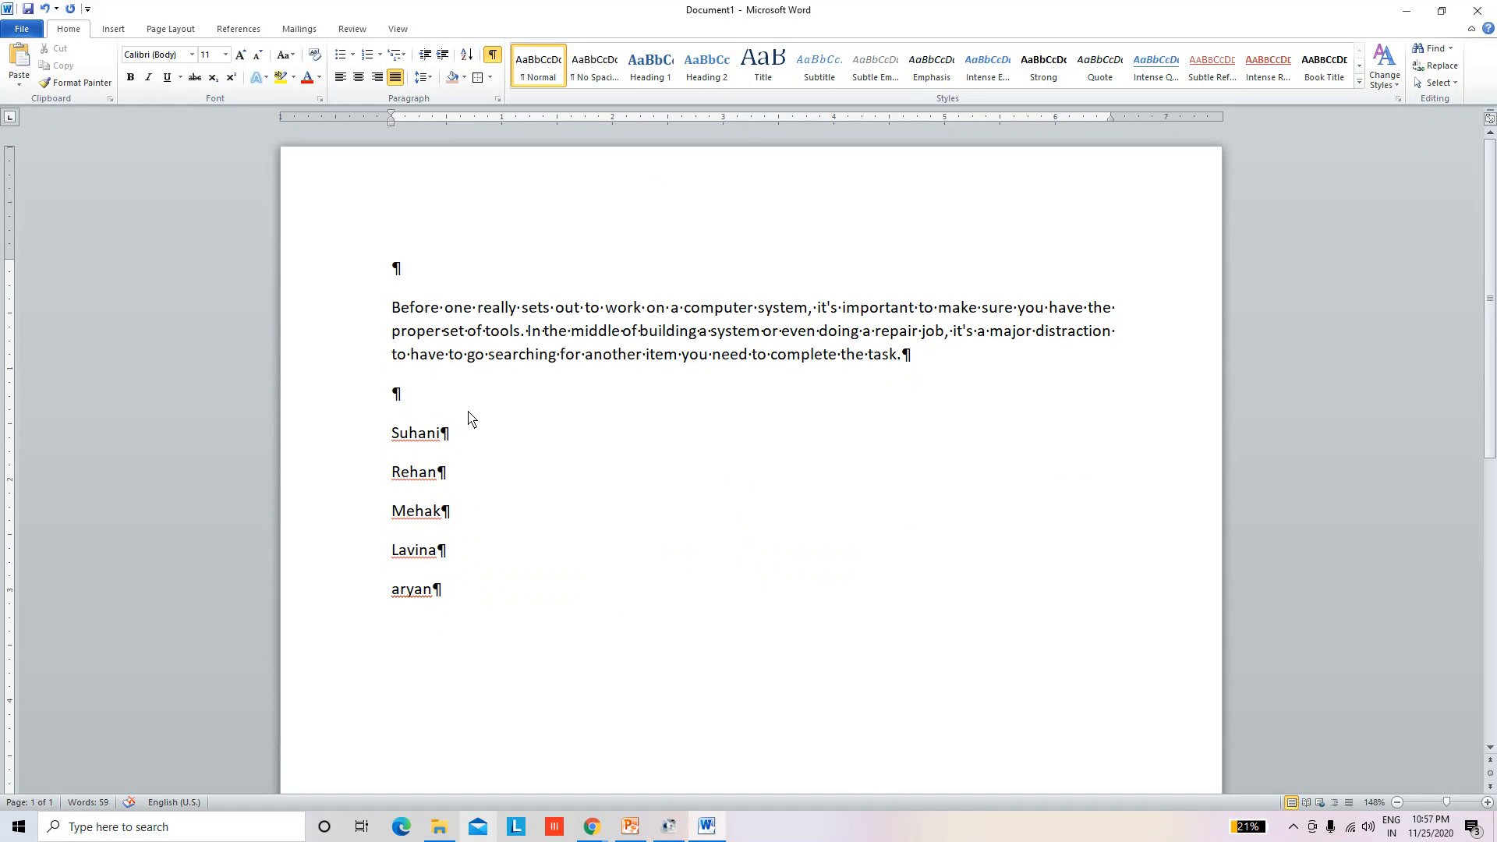
scroll(546, 413, "down", 3)
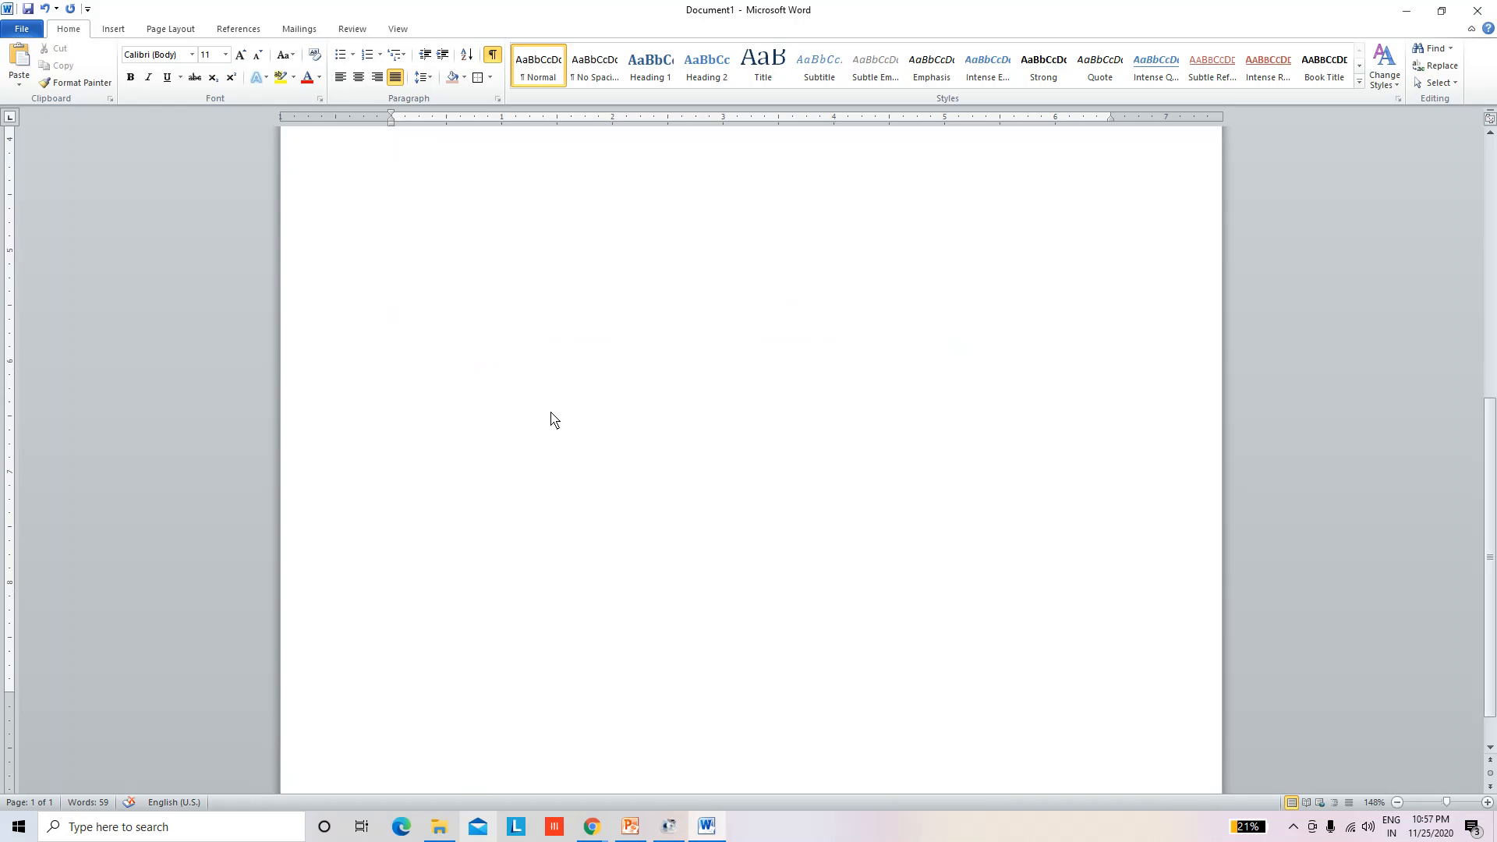
scroll(548, 419, "up", 3)
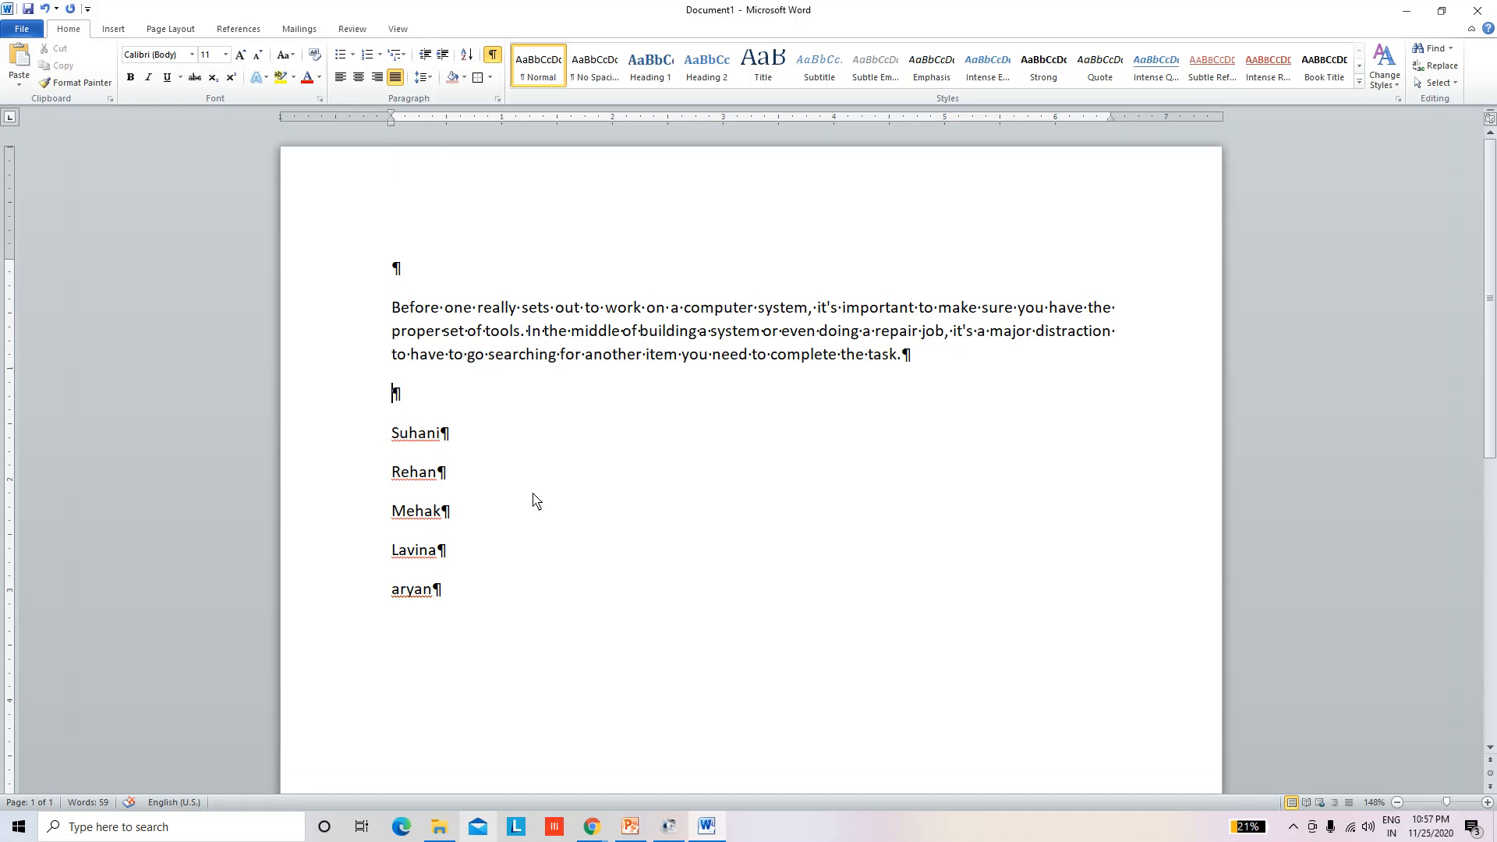
Step: Toggle the formatting symbols off and on again to compare the empty lines, finishing with the symbols hidden
left_click(493, 56)
left_click(492, 57)
left_click_drag(390, 381, 434, 397)
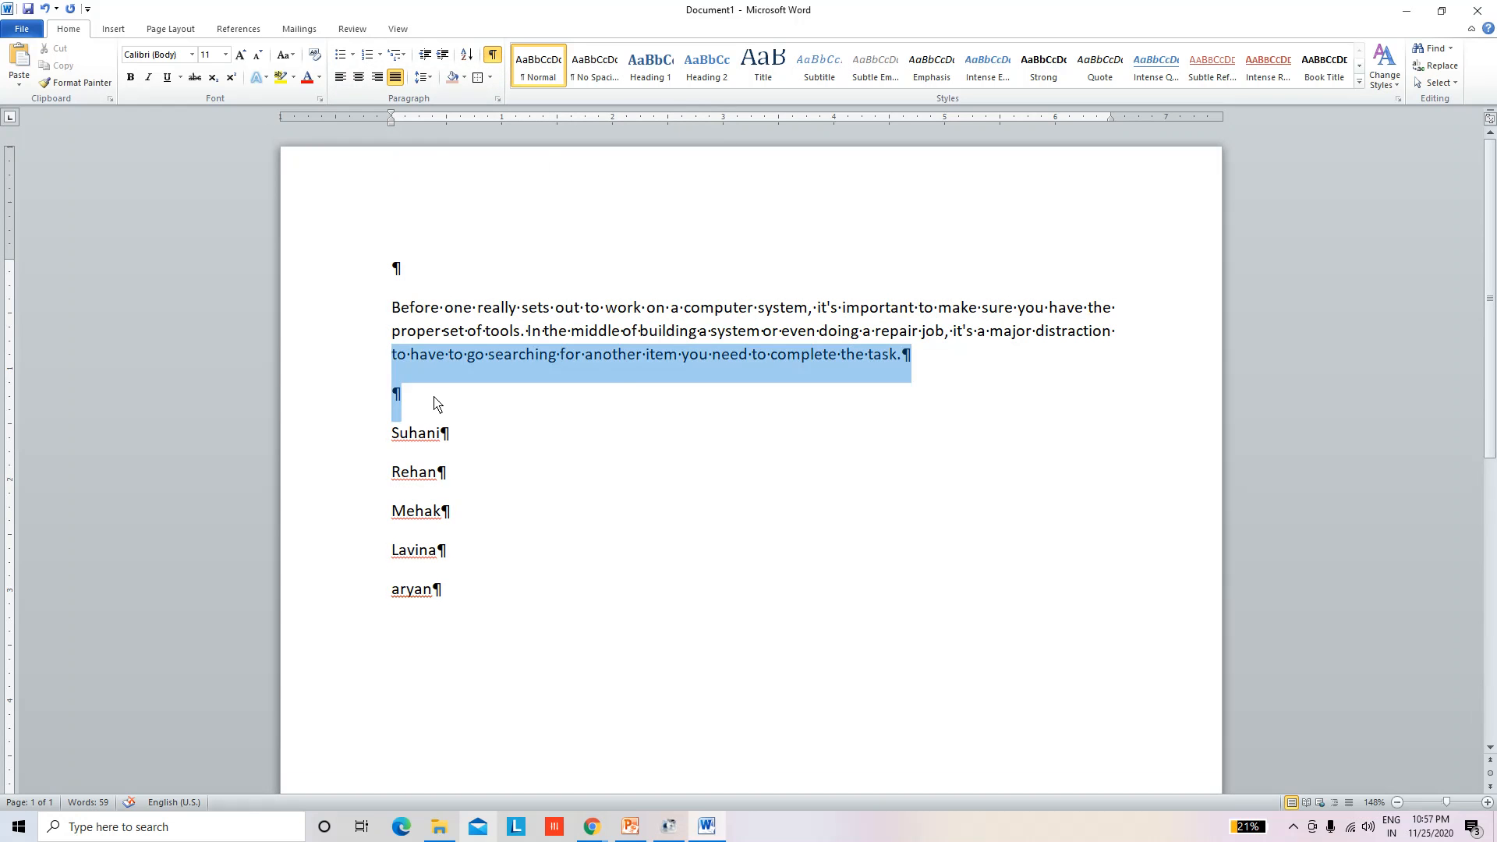
left_click(444, 397)
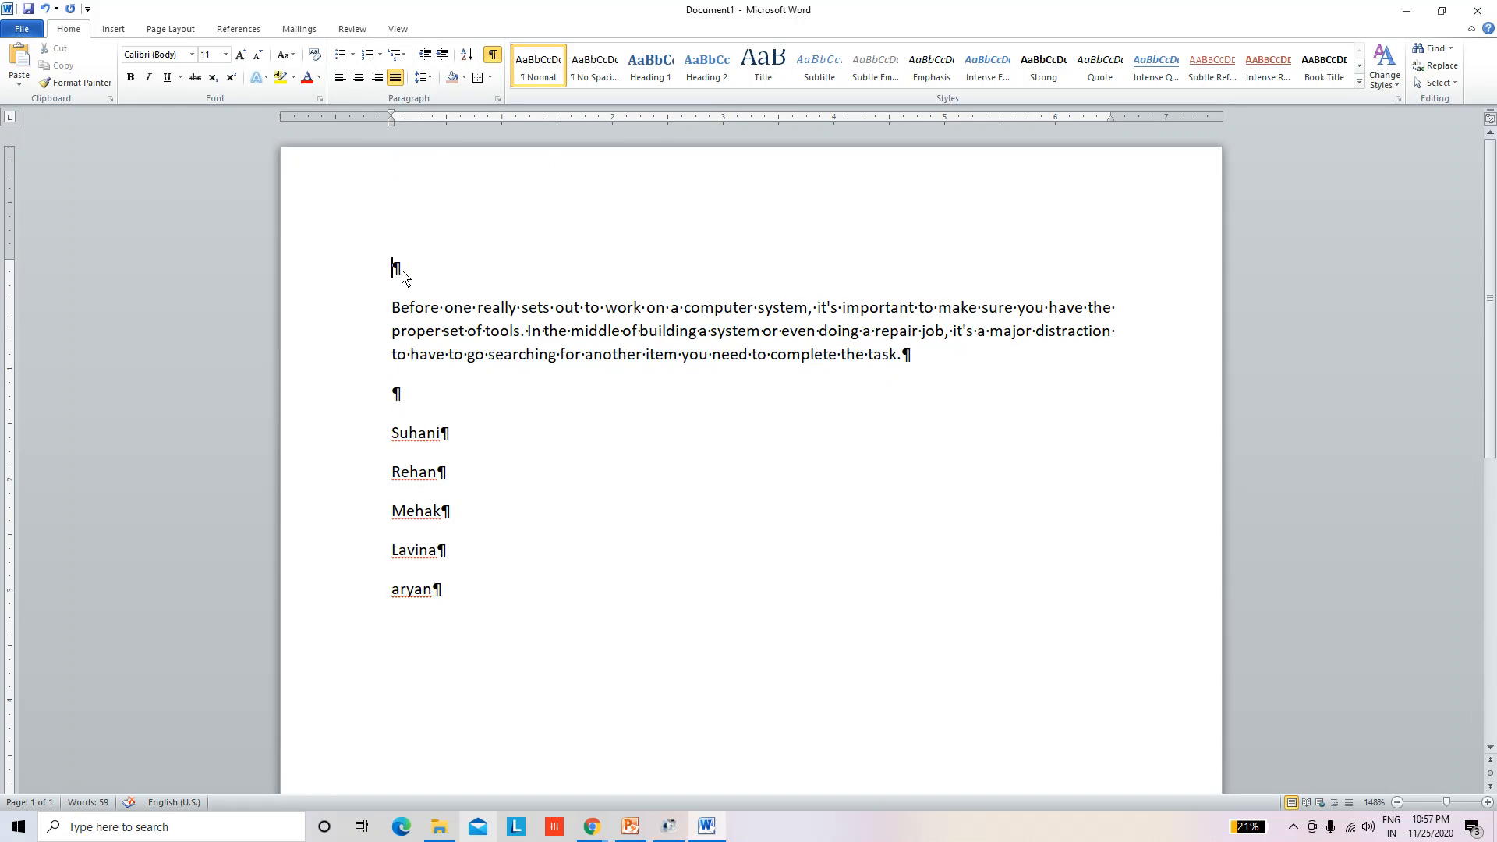
left_click(491, 57)
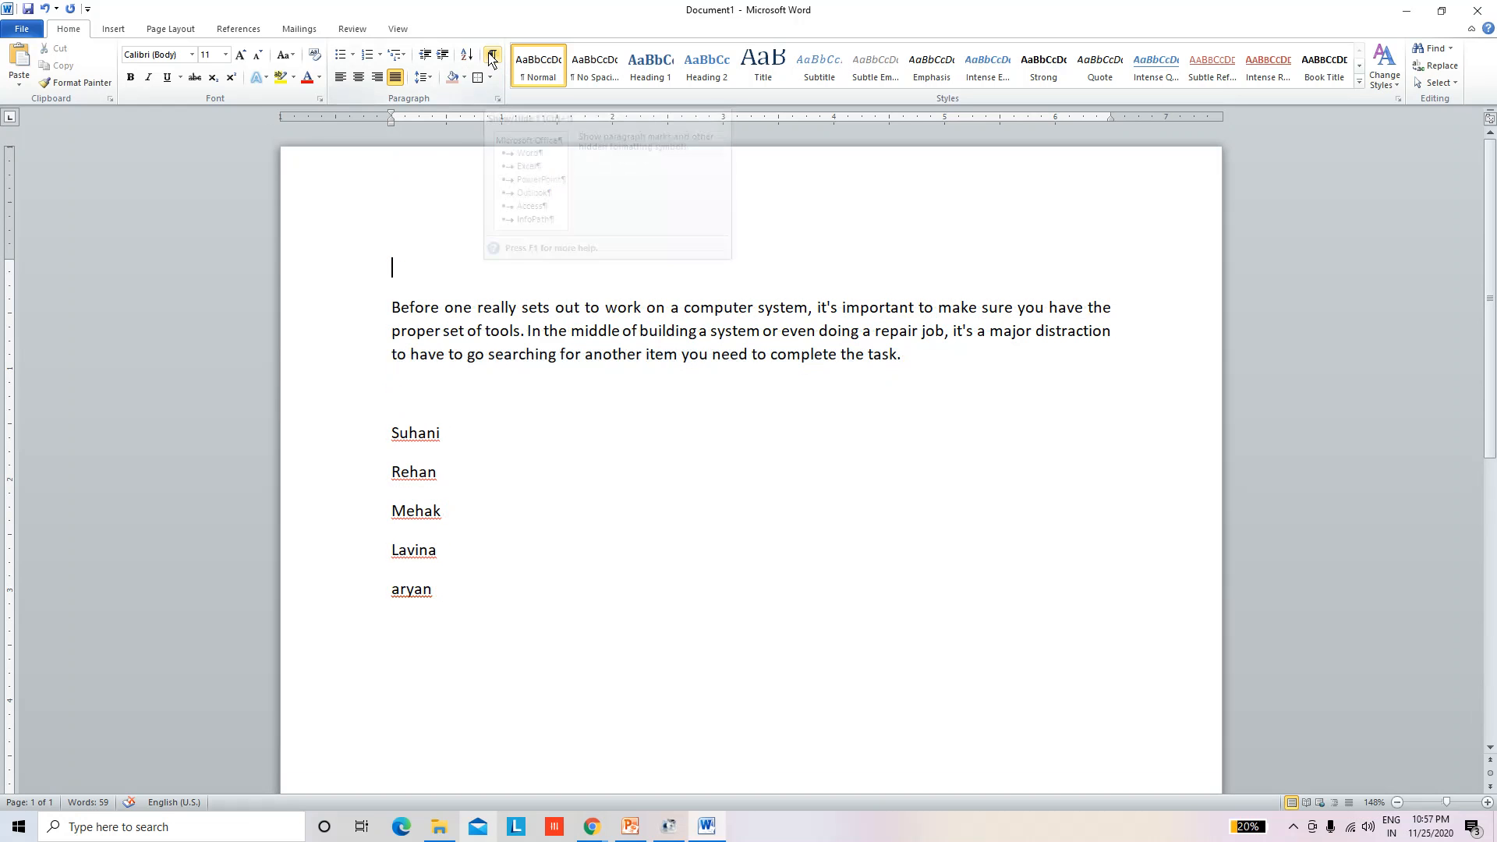
Step: Delete the empty line above the sample paragraph
left_click(391, 310)
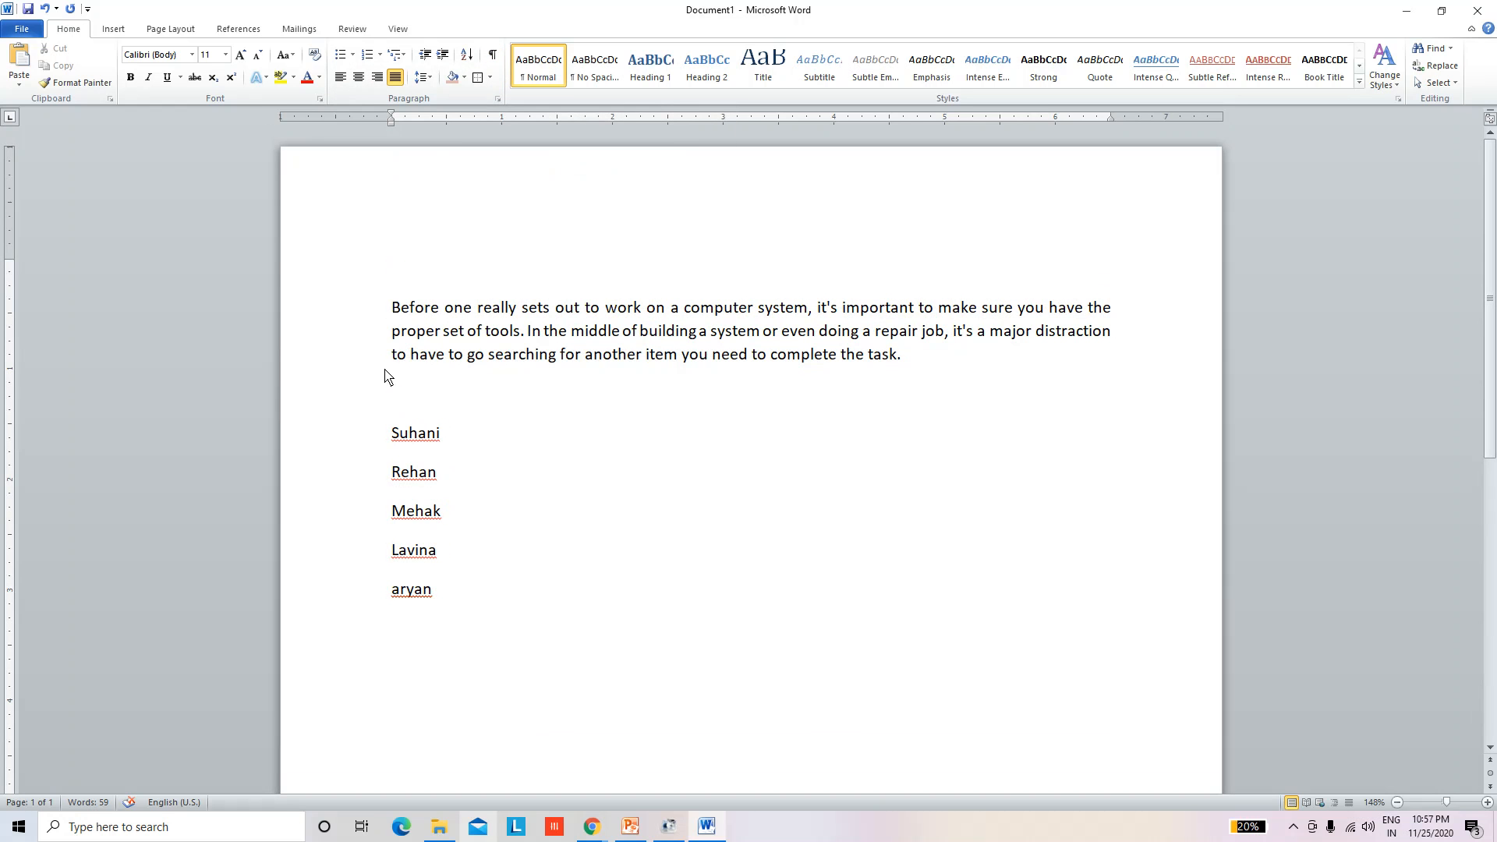
key("BackSpace")
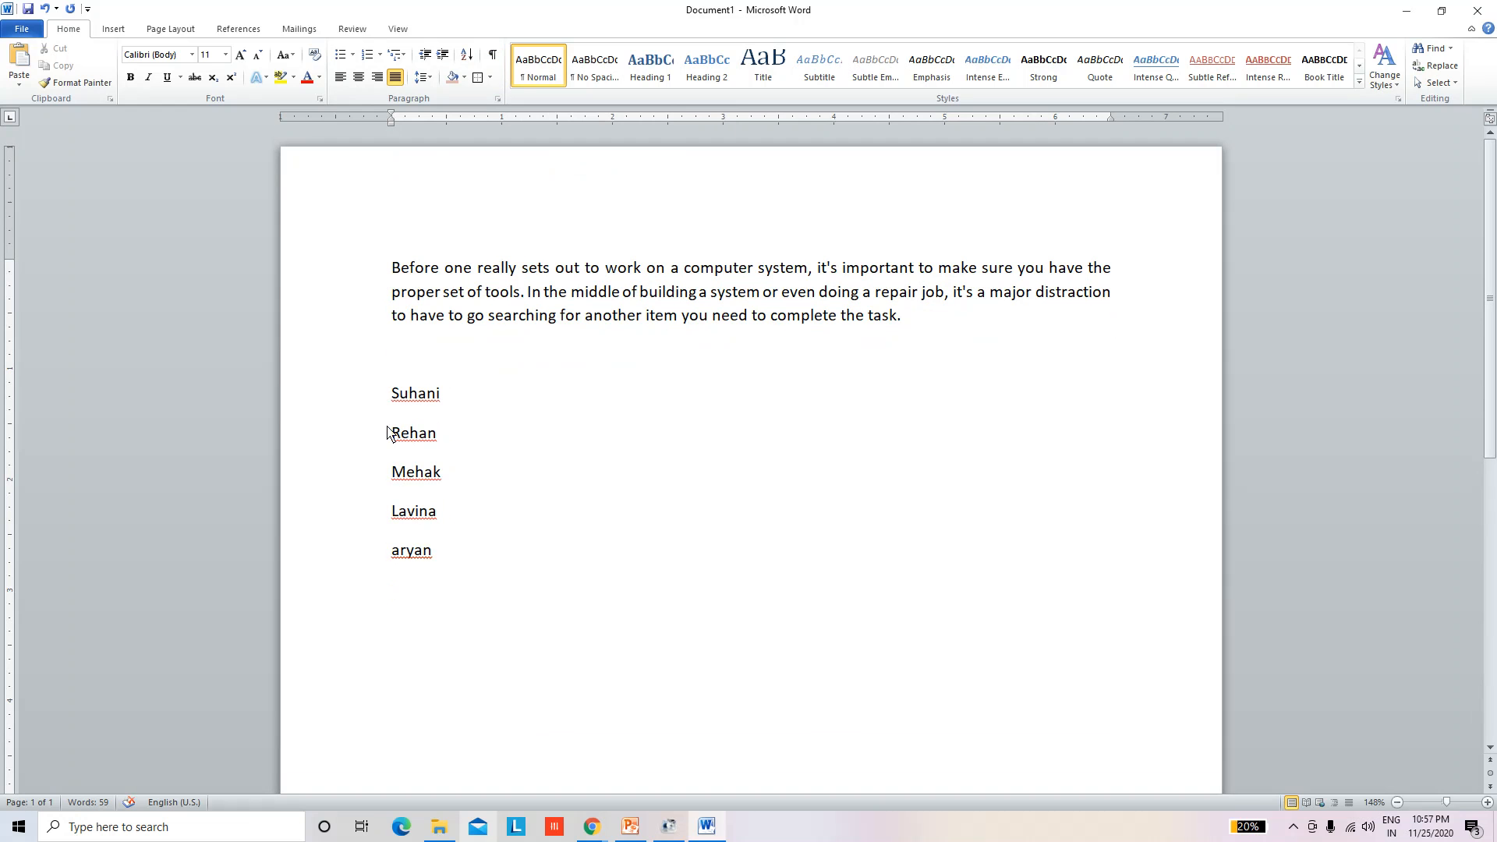
left_click(418, 350)
left_click(879, 564)
left_click(664, 316)
Step: Restyle the opening characters "Before one real", trying Heading 2, Subtle Emphasis, List Paragraph and Book Title before settling on Intense Emphasis
left_click_drag(391, 269, 499, 273)
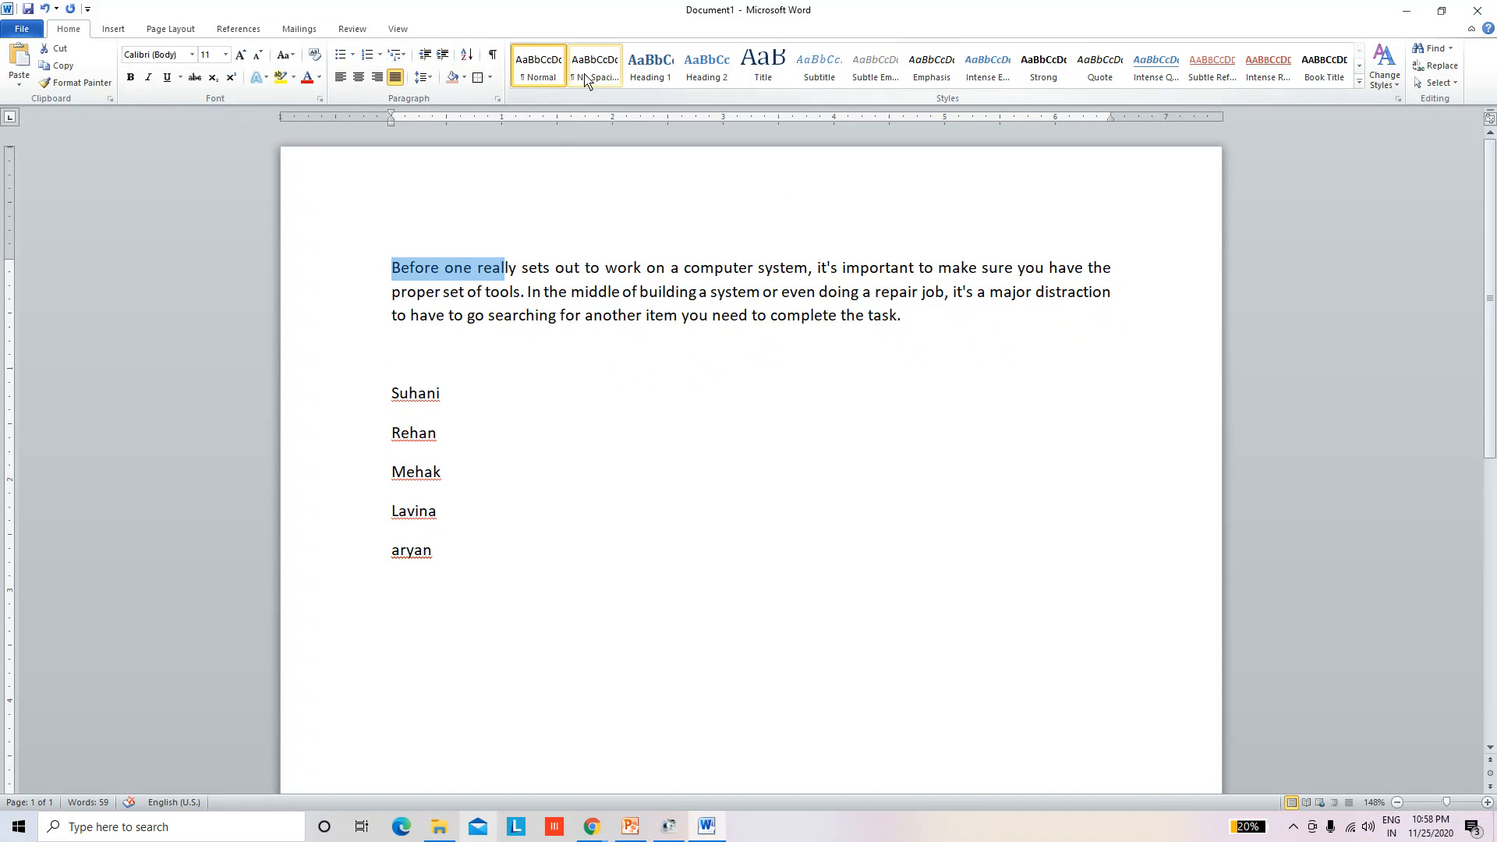
left_click(706, 67)
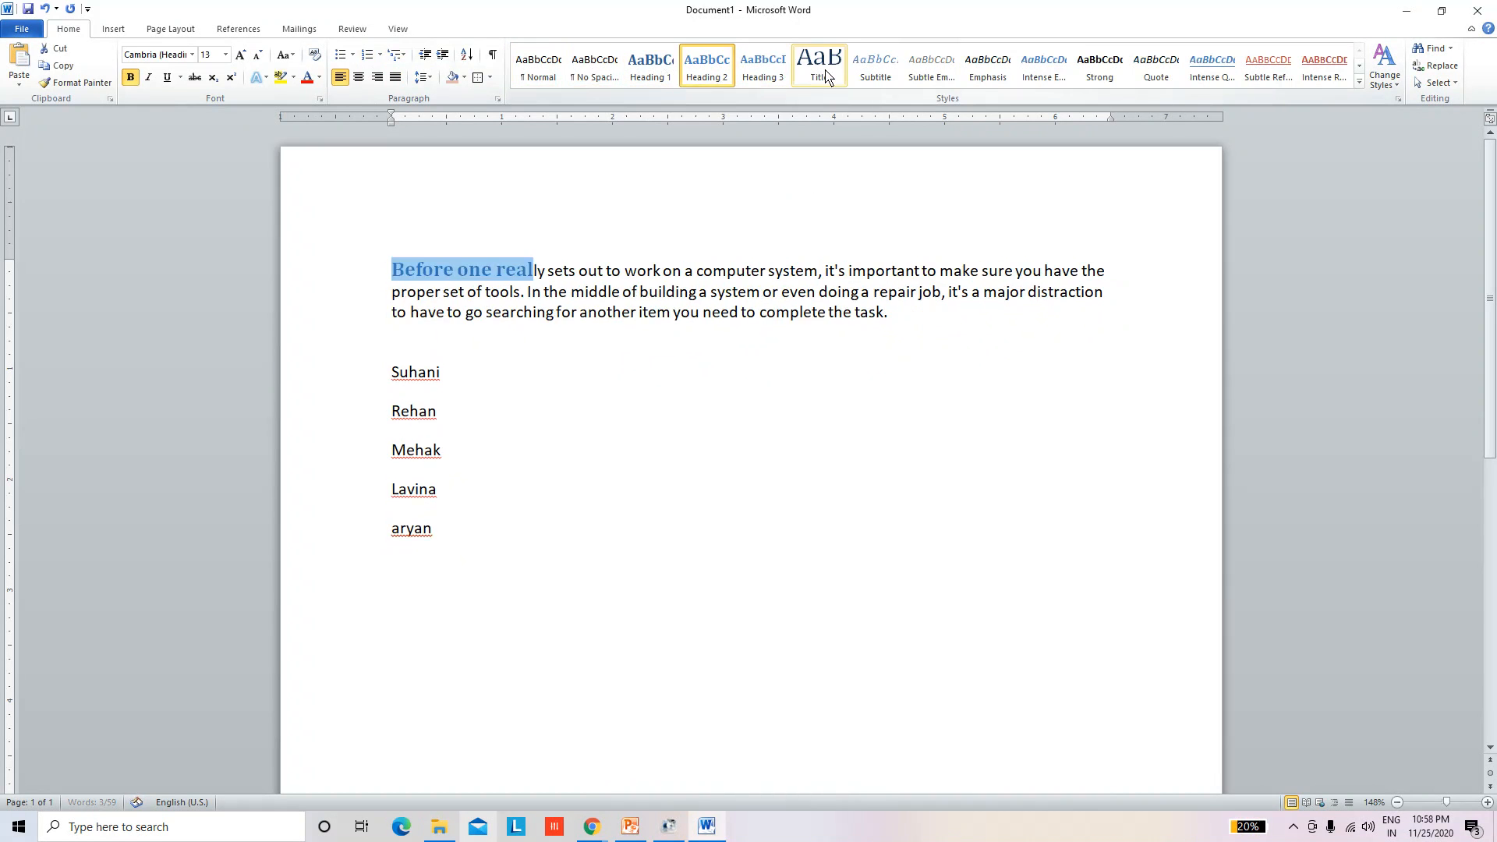
left_click(931, 67)
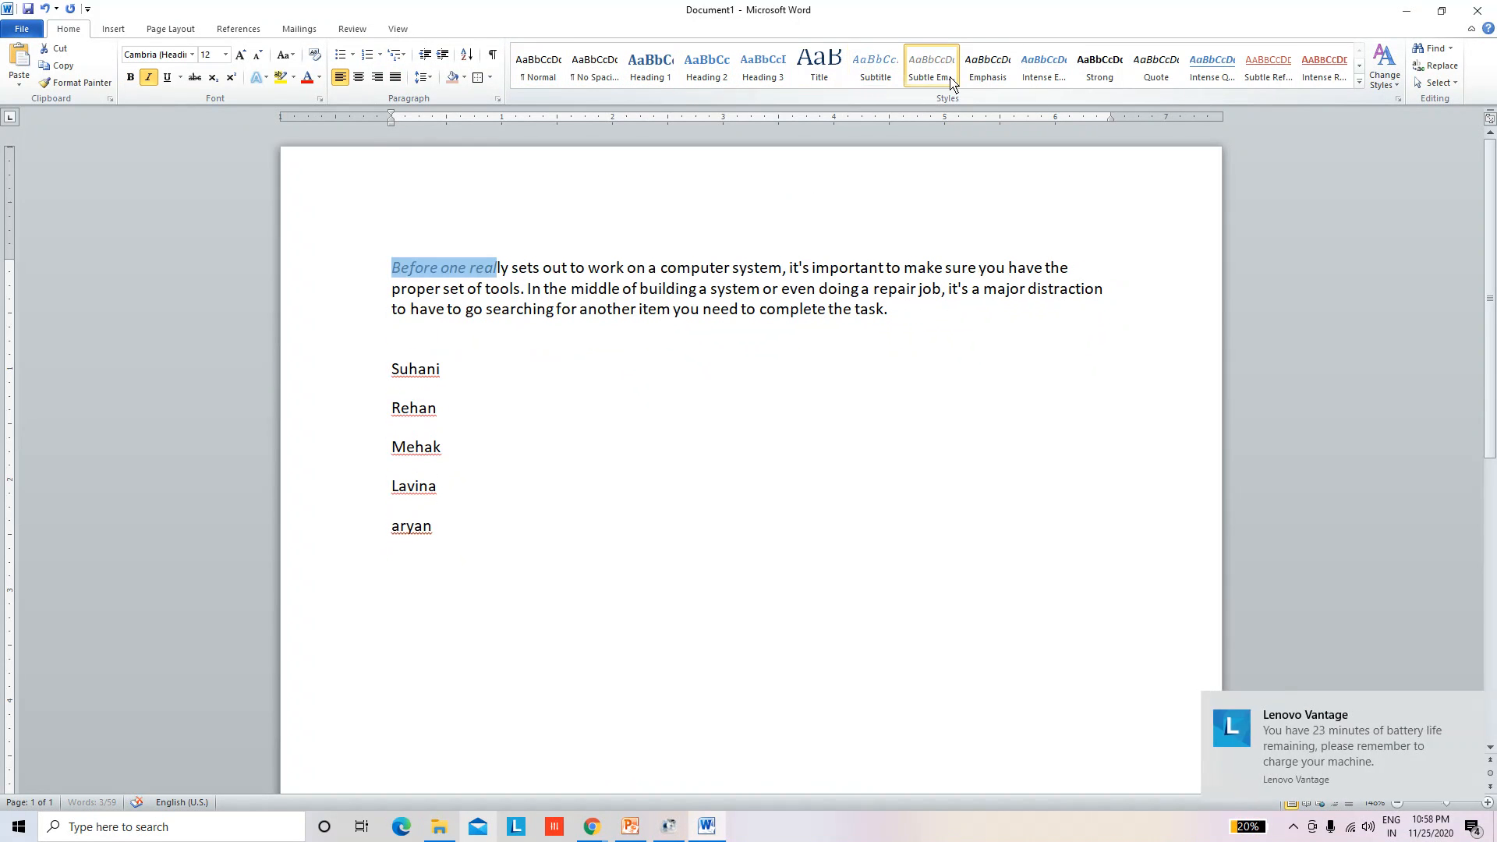
left_click(1374, 72)
left_click(1360, 68)
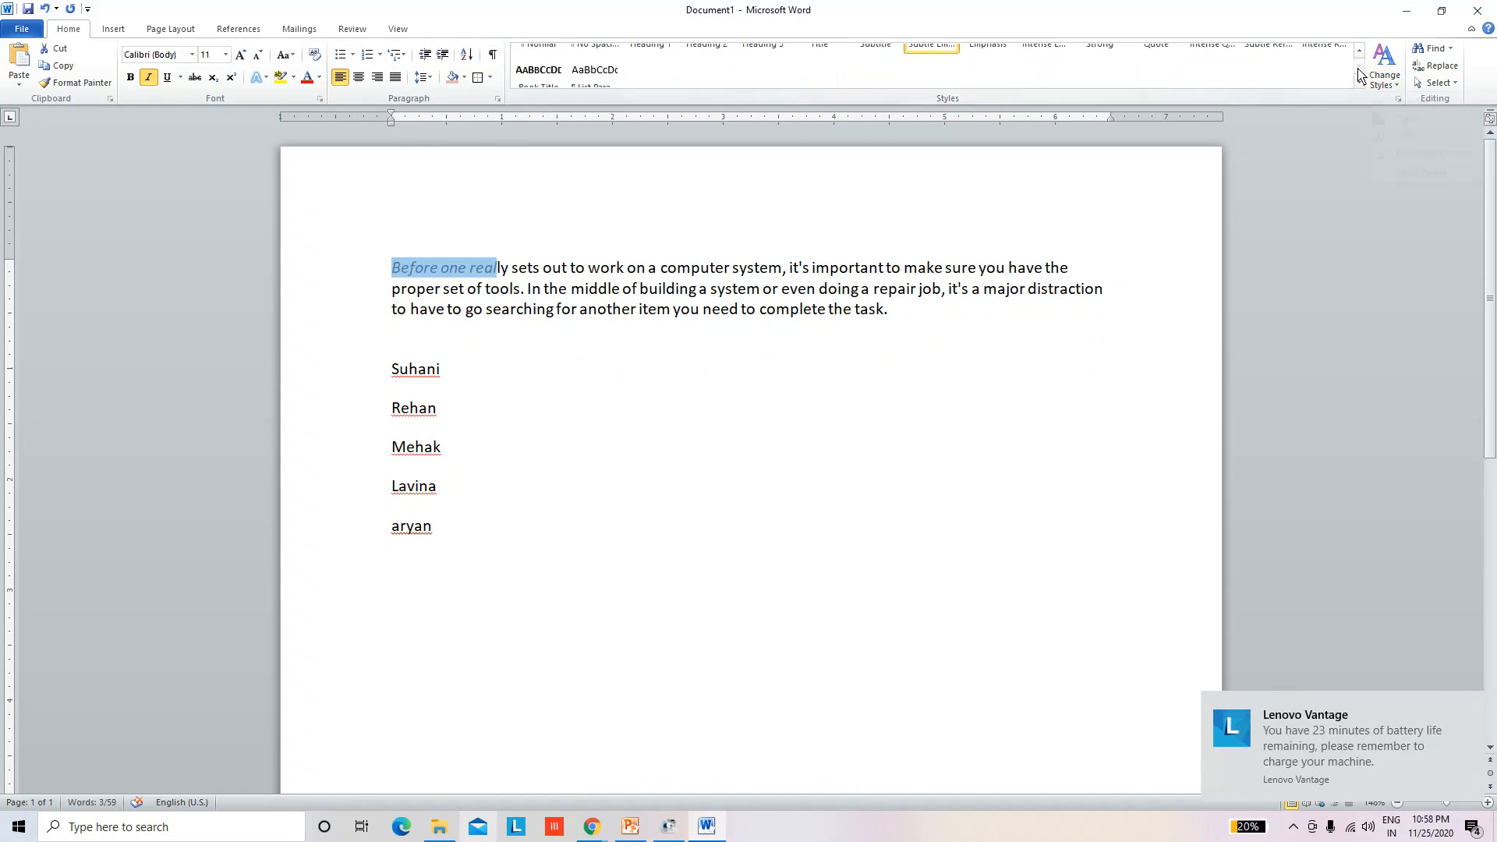
left_click(595, 66)
left_click(538, 66)
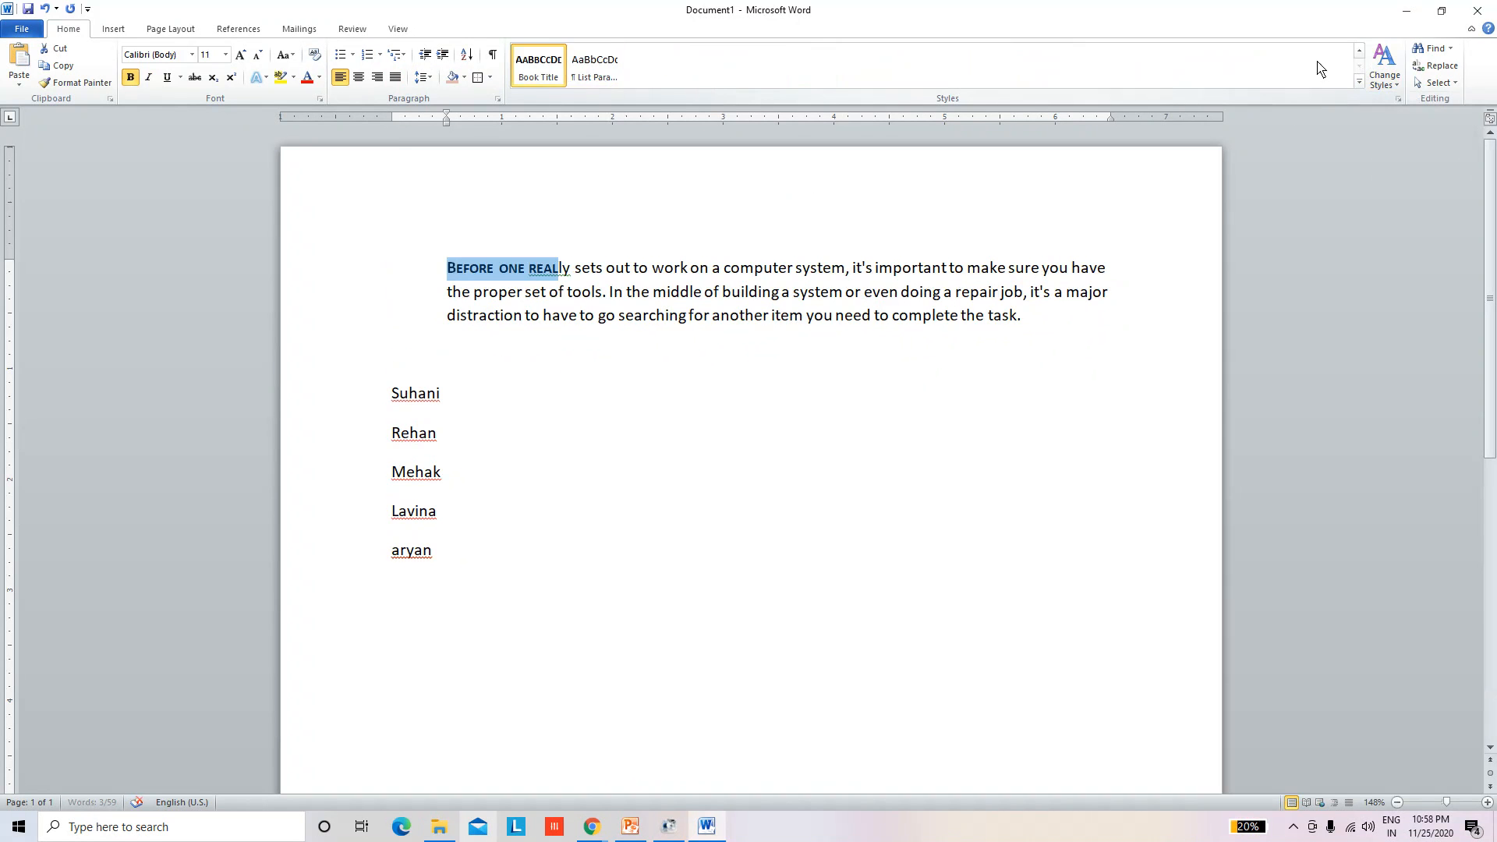
left_click(1357, 52)
left_click(1046, 59)
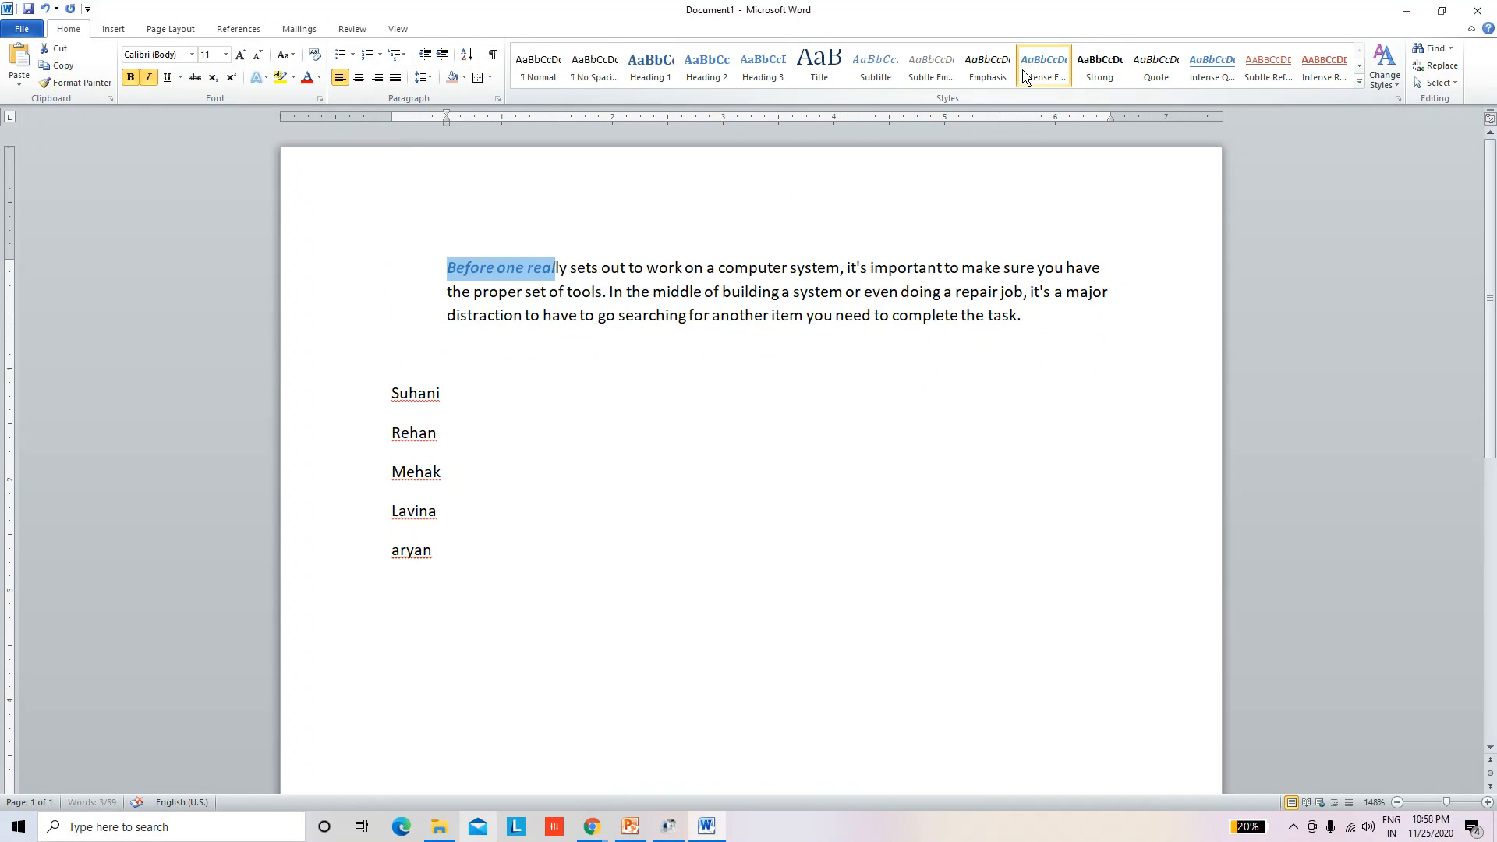
Step: Break the sample paragraph into separate lines after "Before one real" and before "need to complete the task."
left_click(657, 315)
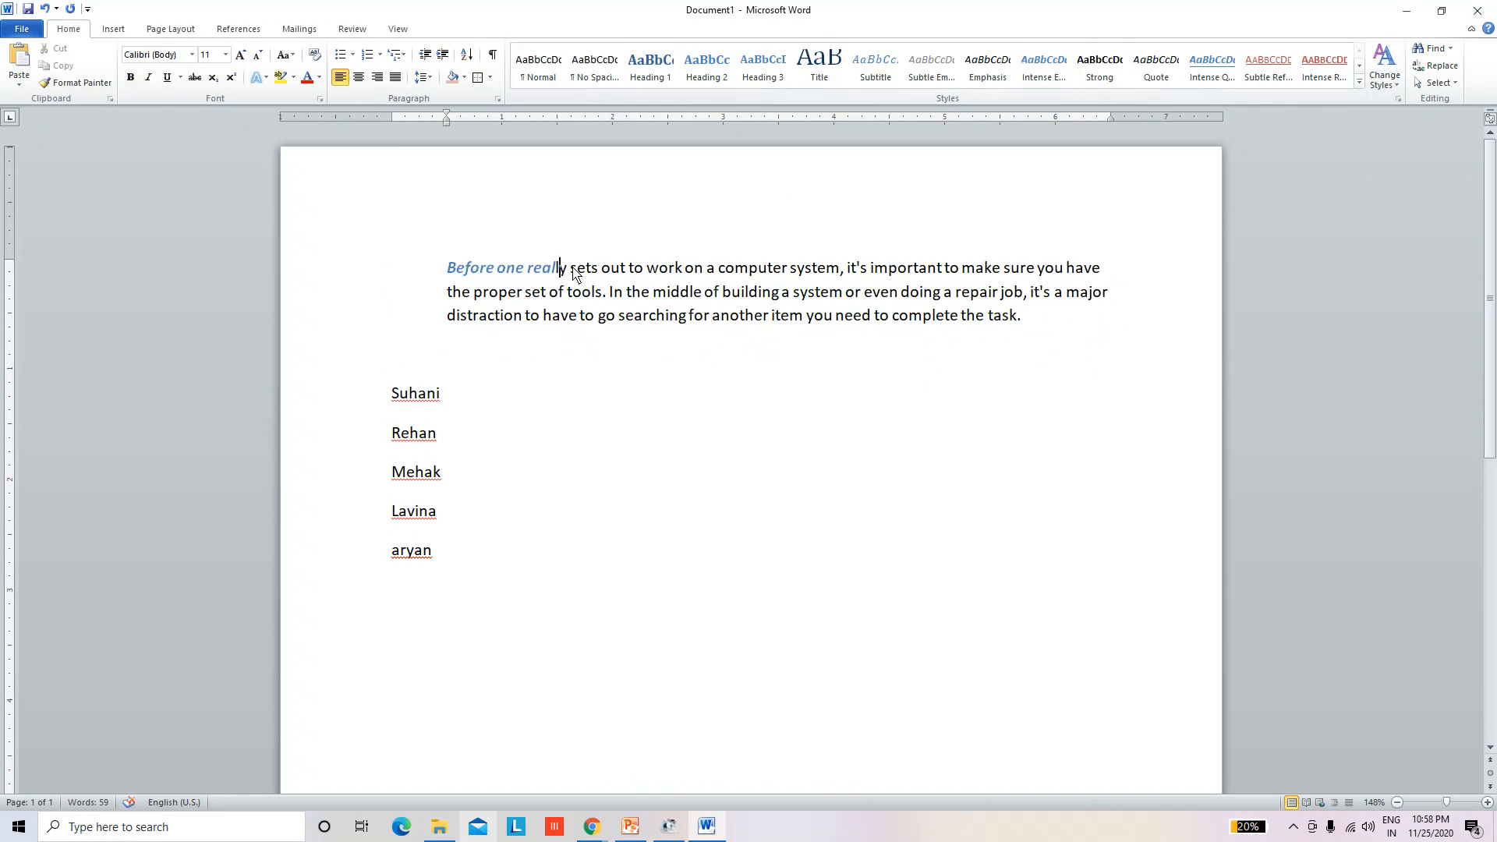
key("Return")
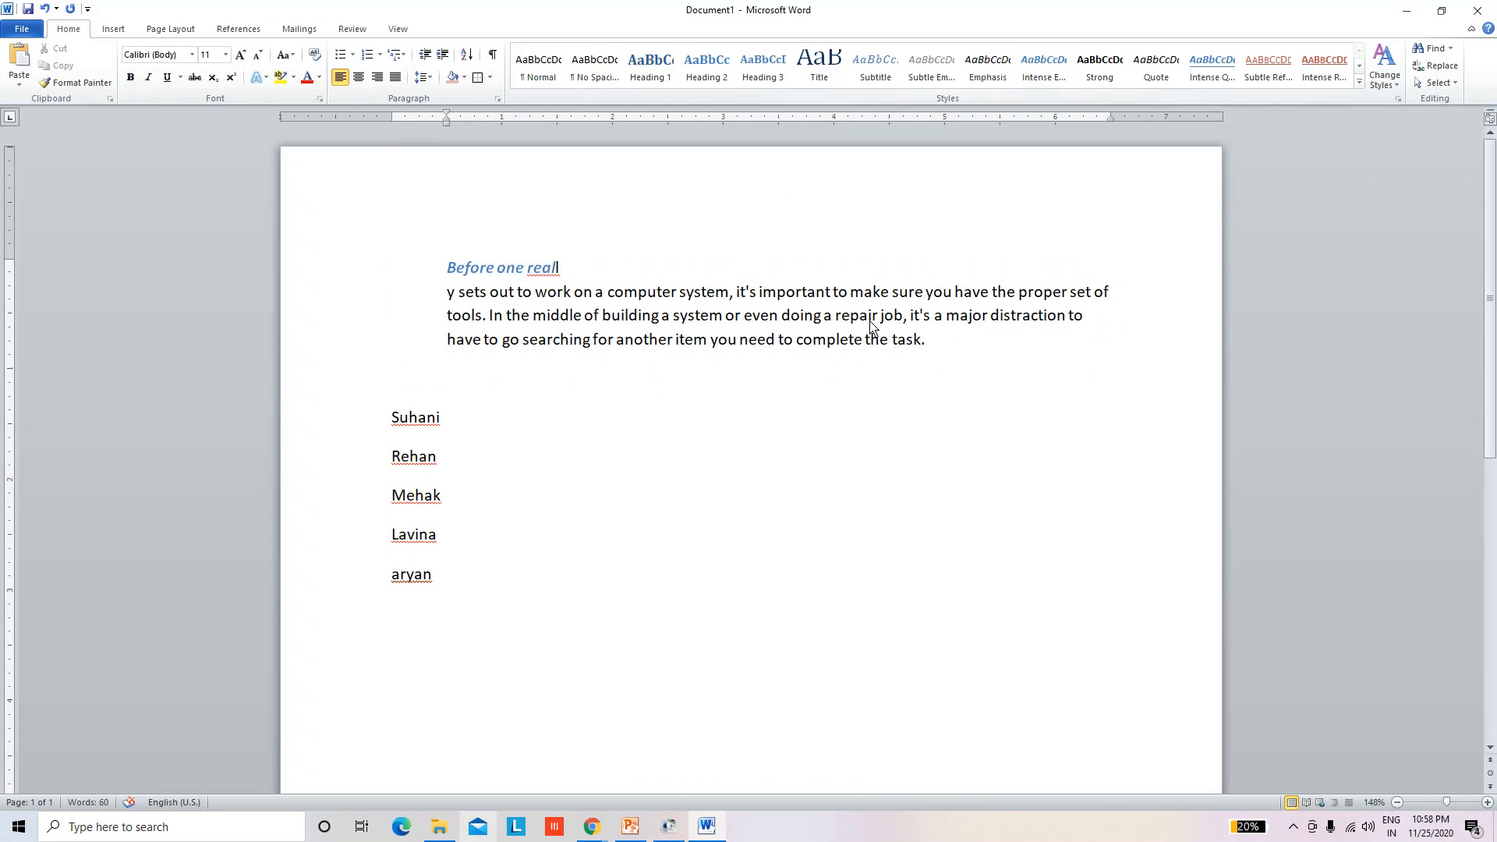
left_click(742, 341)
key("Return")
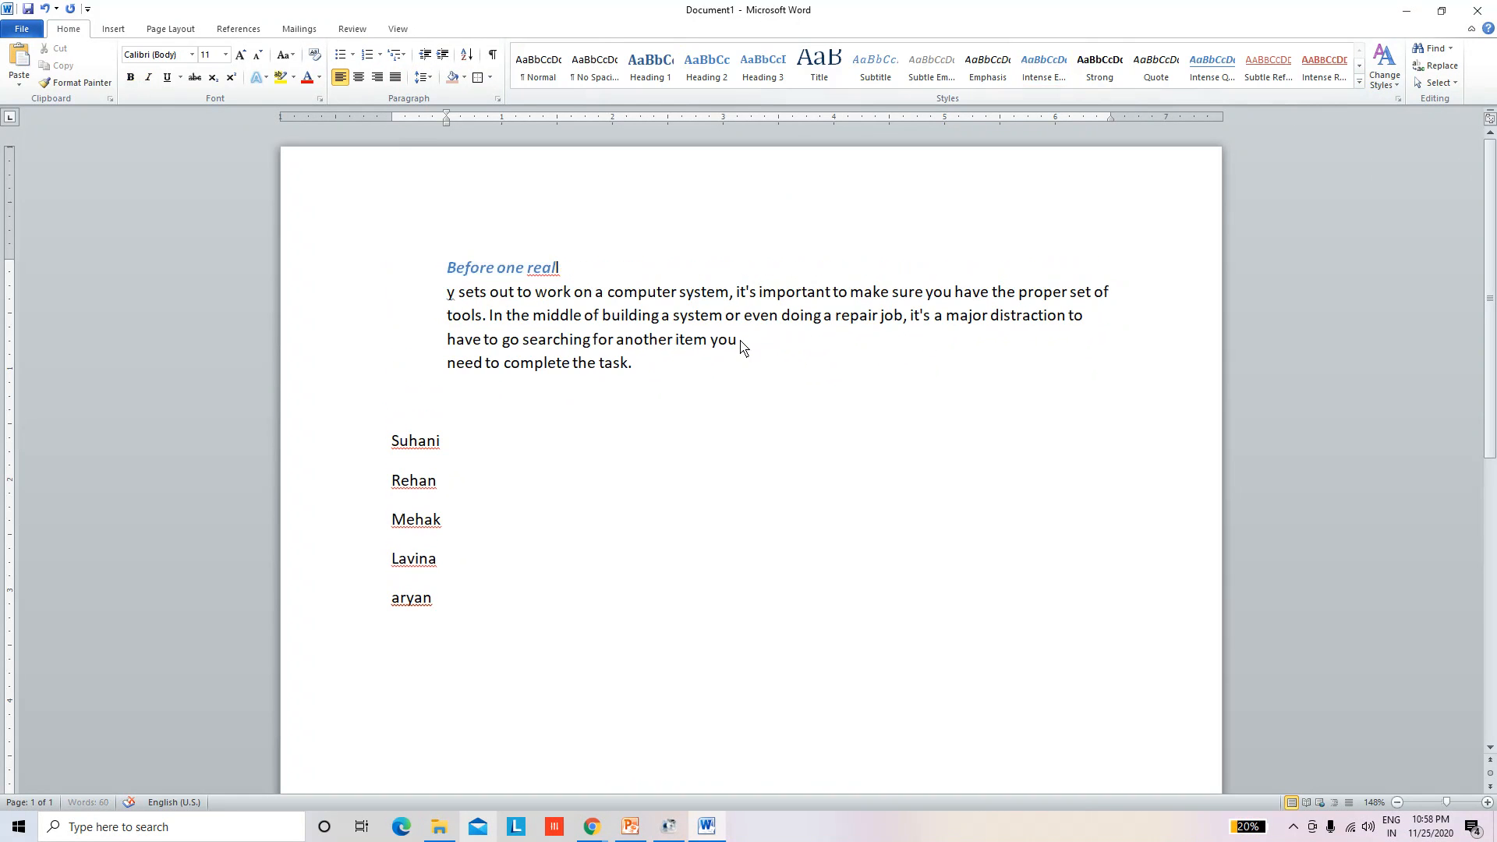
Step: Restyle the line "need to complete the task.", trying Intense Quote, Subtle Reference and Strong before settling on Intense Emphasis
left_click_drag(675, 368, 448, 365)
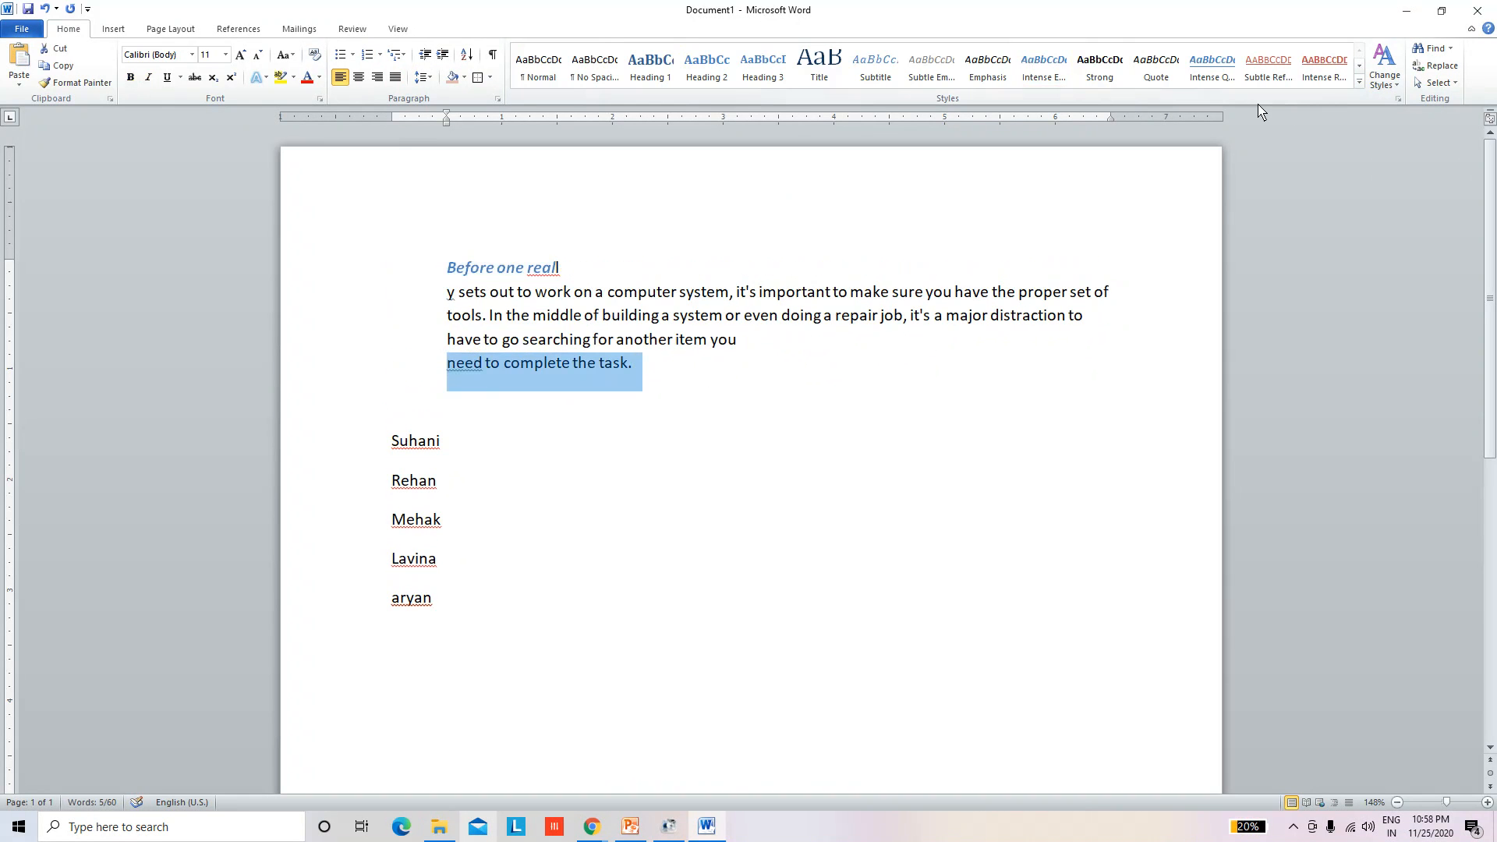
left_click(1226, 72)
left_click(1267, 68)
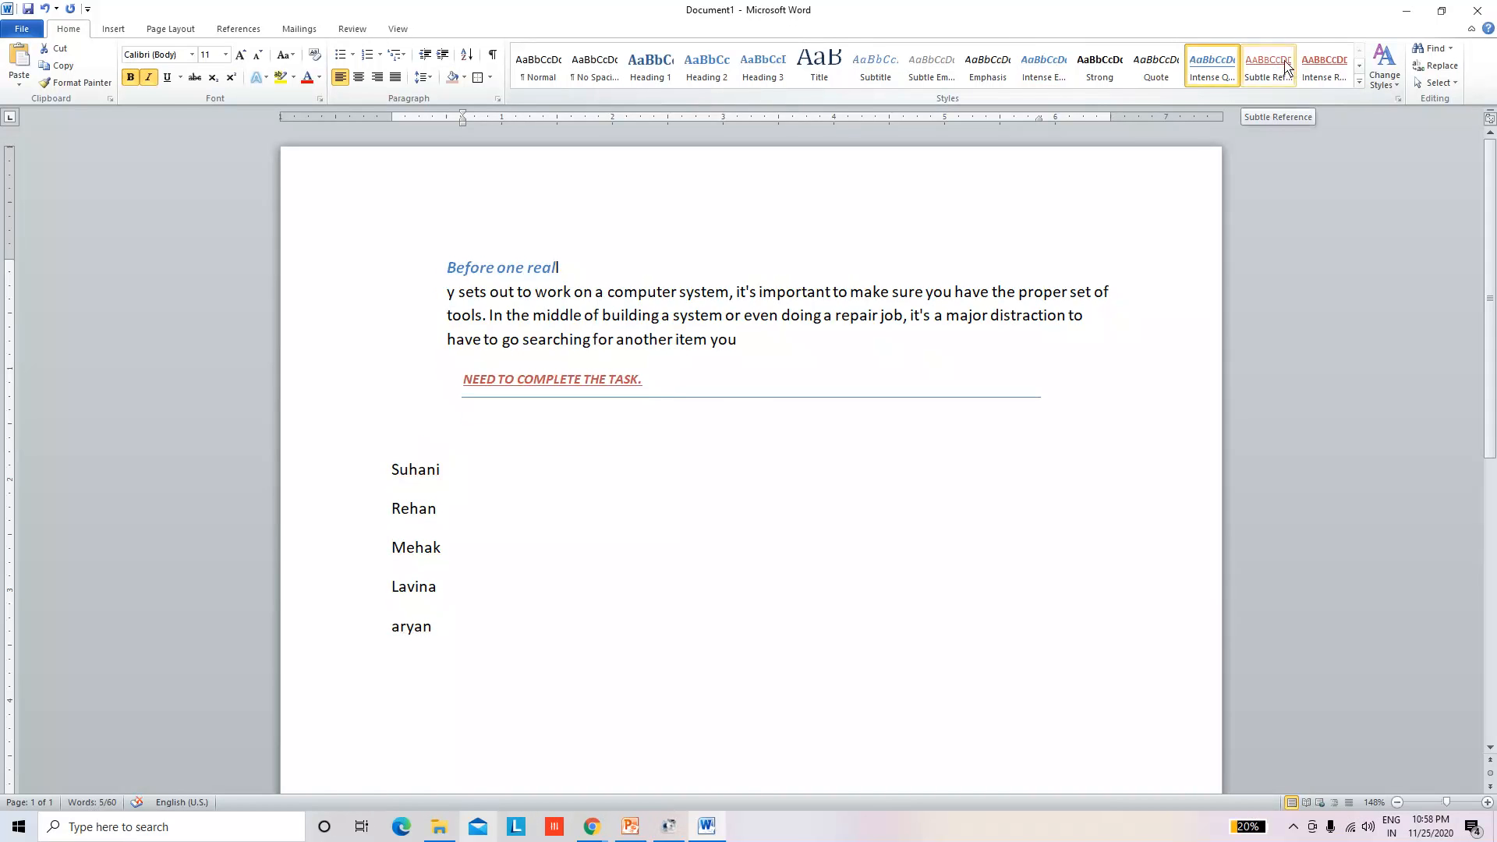
left_click(1100, 67)
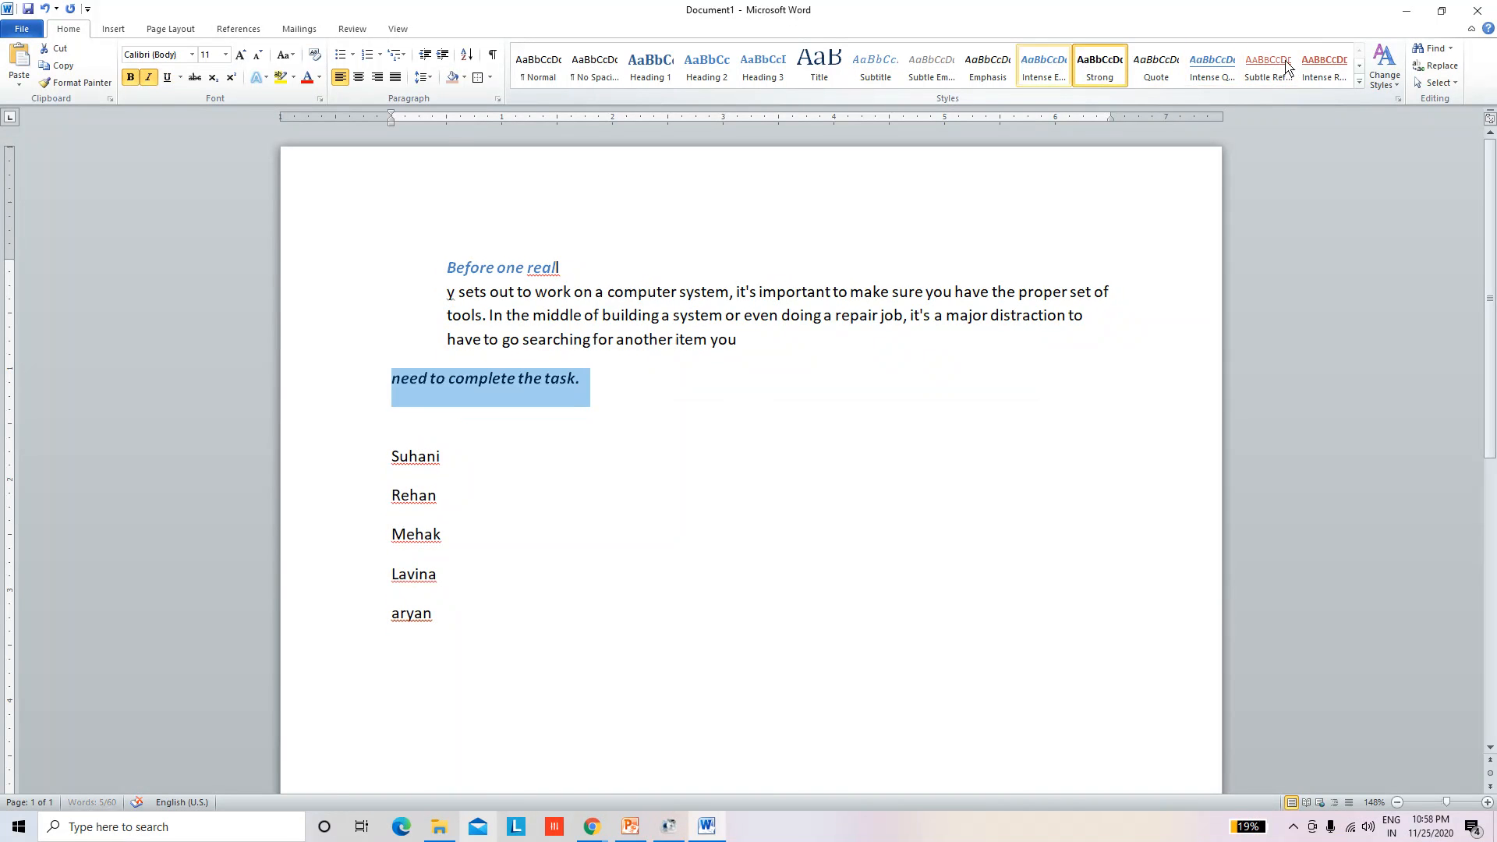
left_click(1043, 67)
left_click(713, 364)
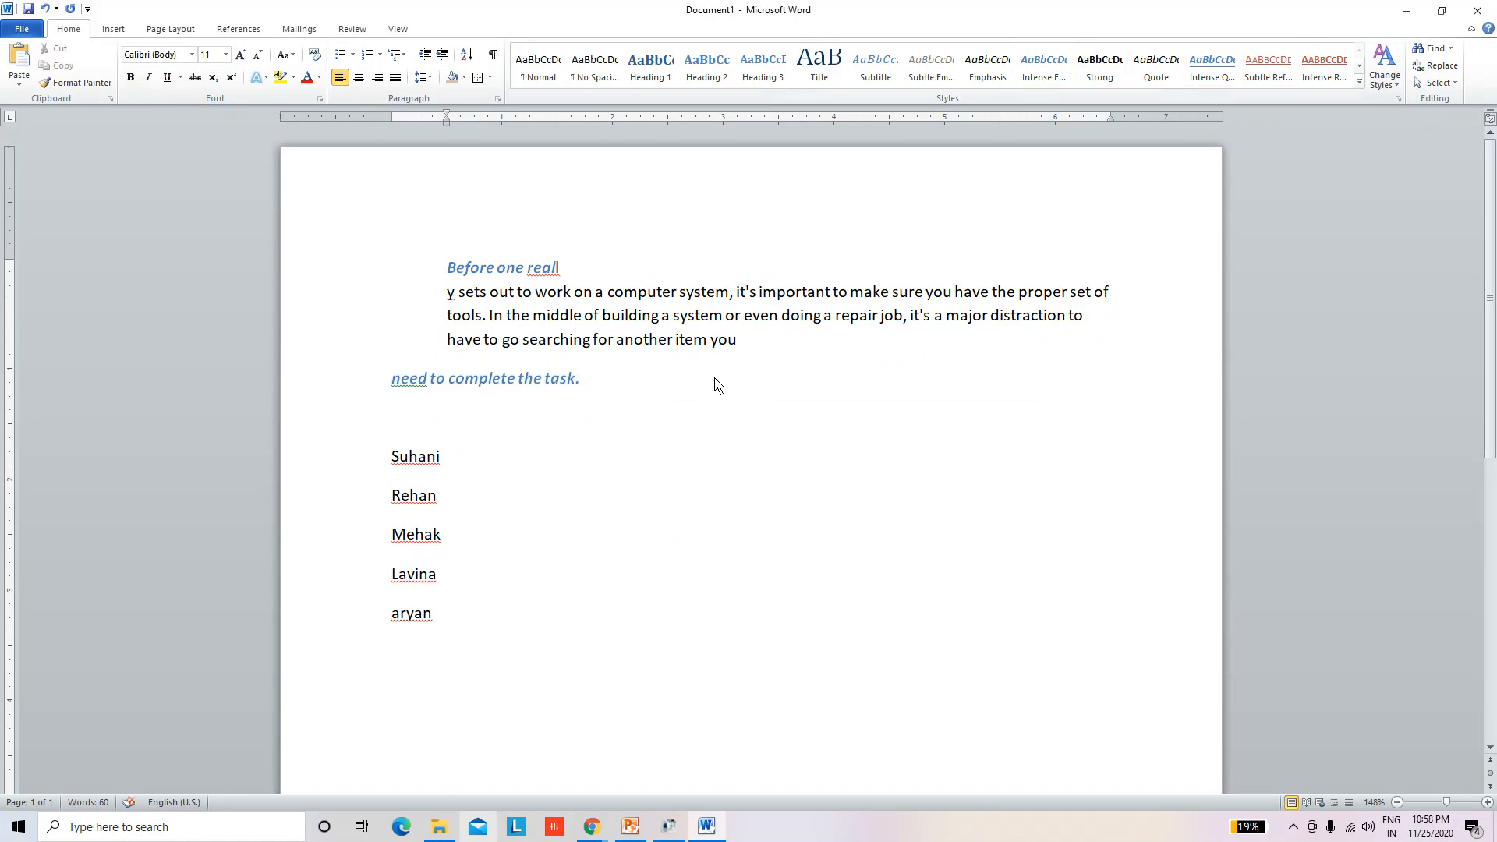
left_click(1128, 442)
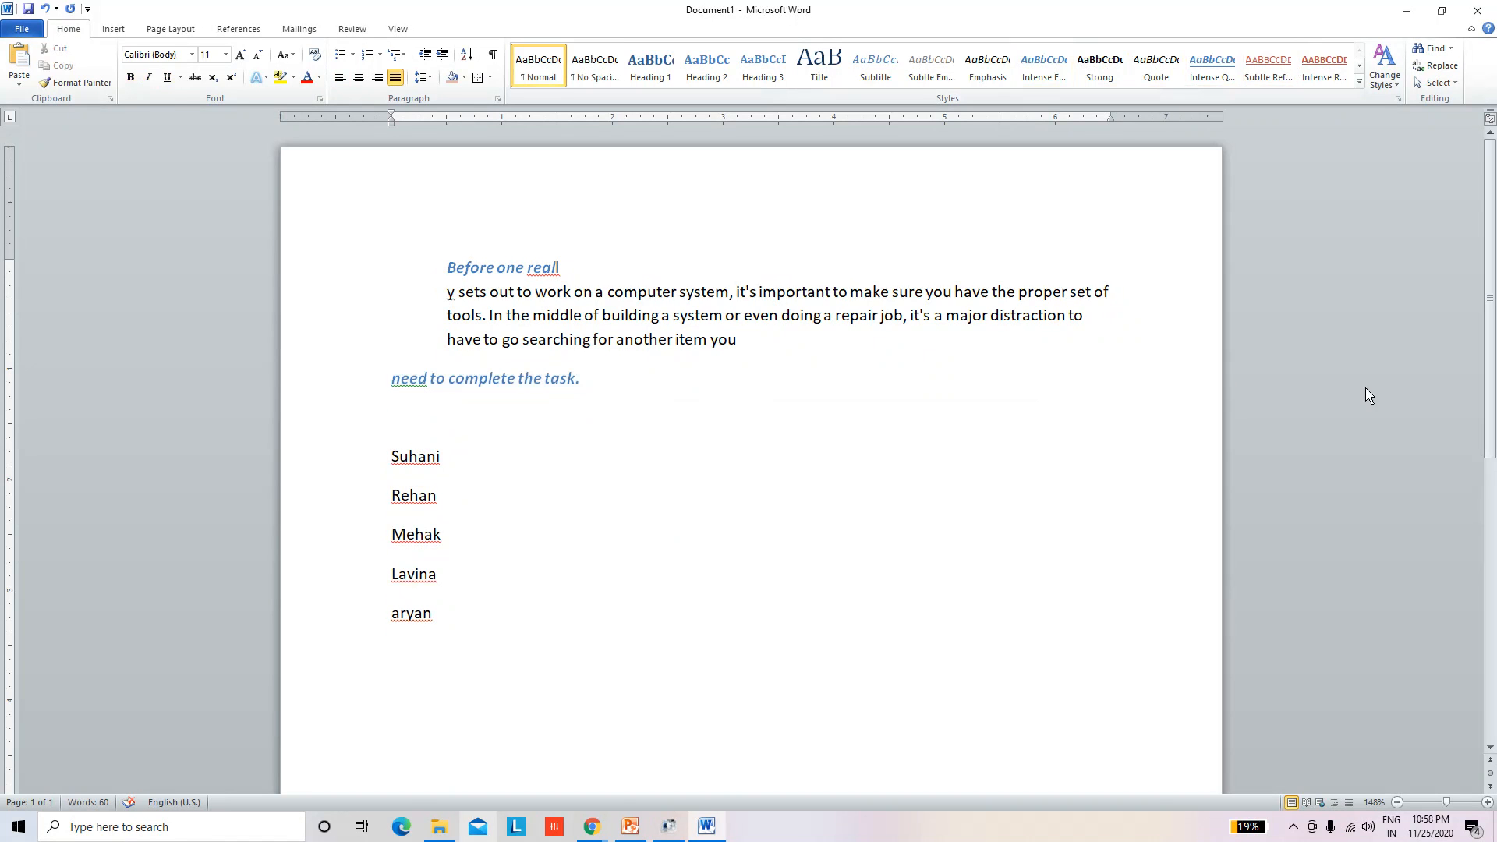
left_click(1168, 648)
left_click(1017, 505)
Step: Change the color scheme of the document's styles to Couture
left_click(1396, 80)
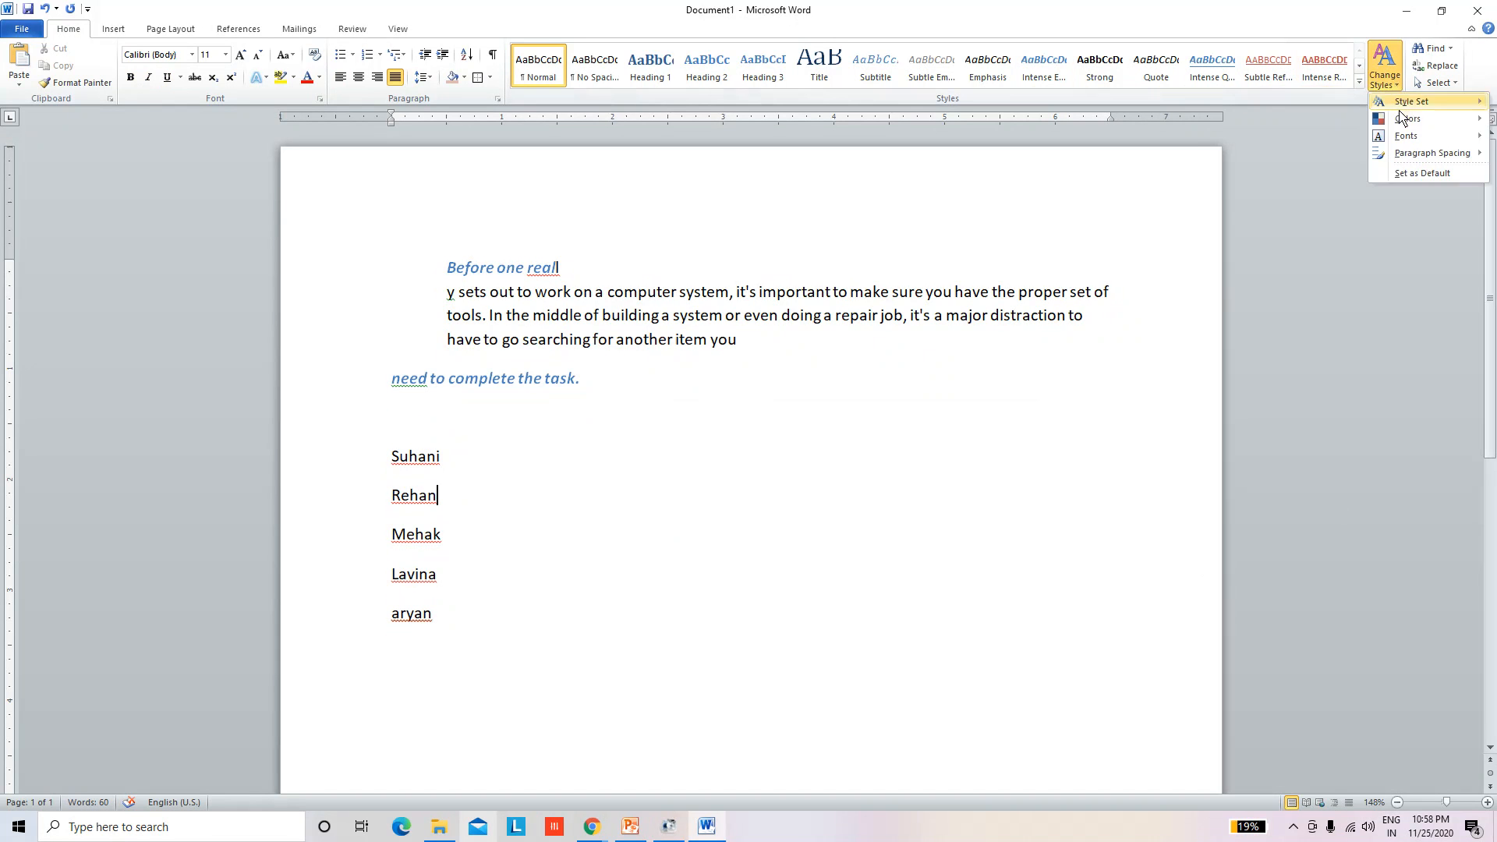
mouse_move(1408, 117)
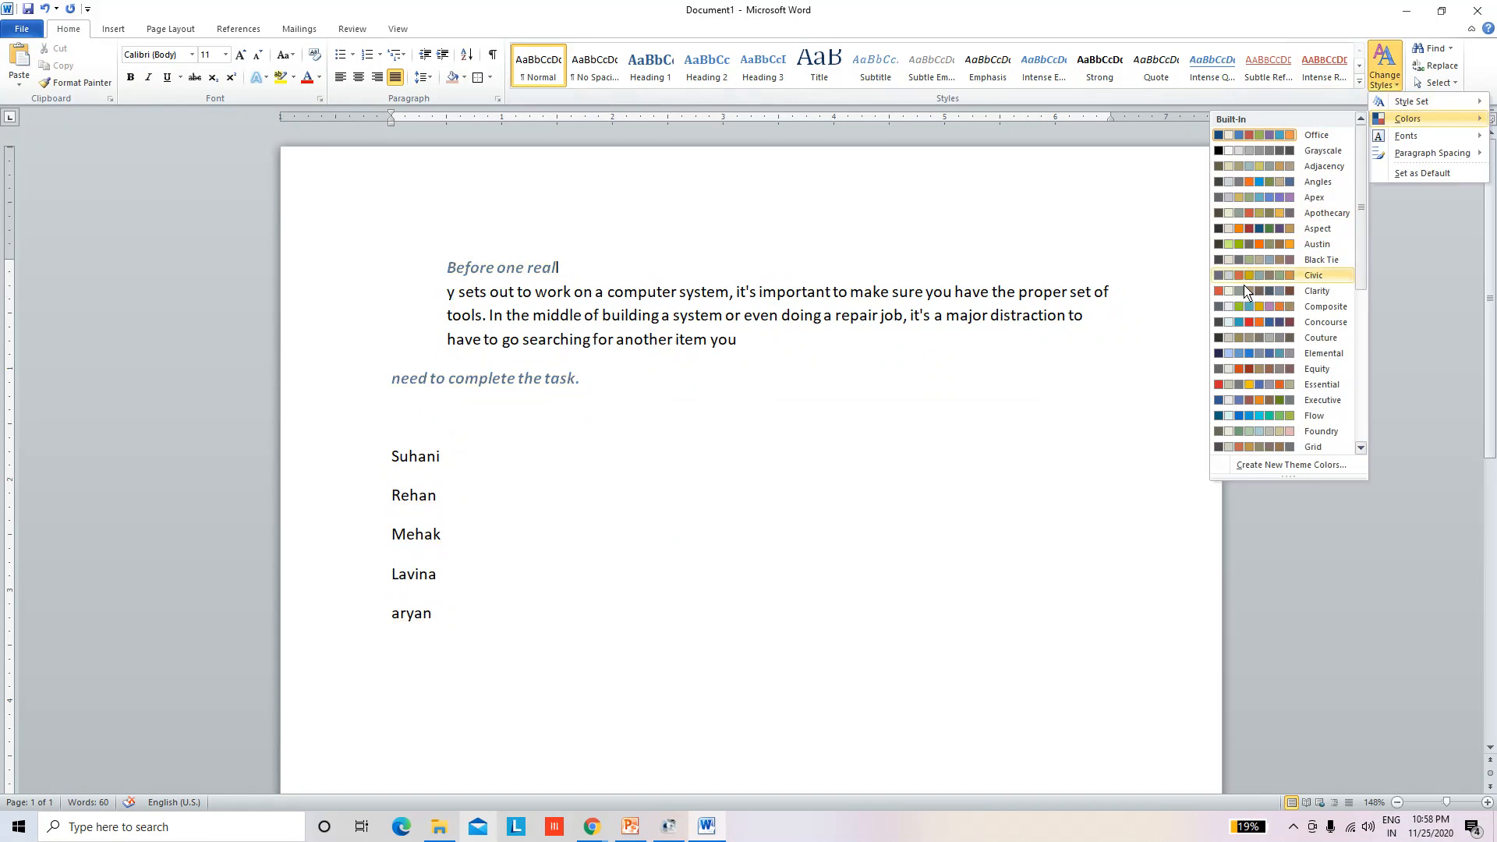
left_click(1243, 334)
Step: Change the style set of the document to Distinctive
left_click(1392, 82)
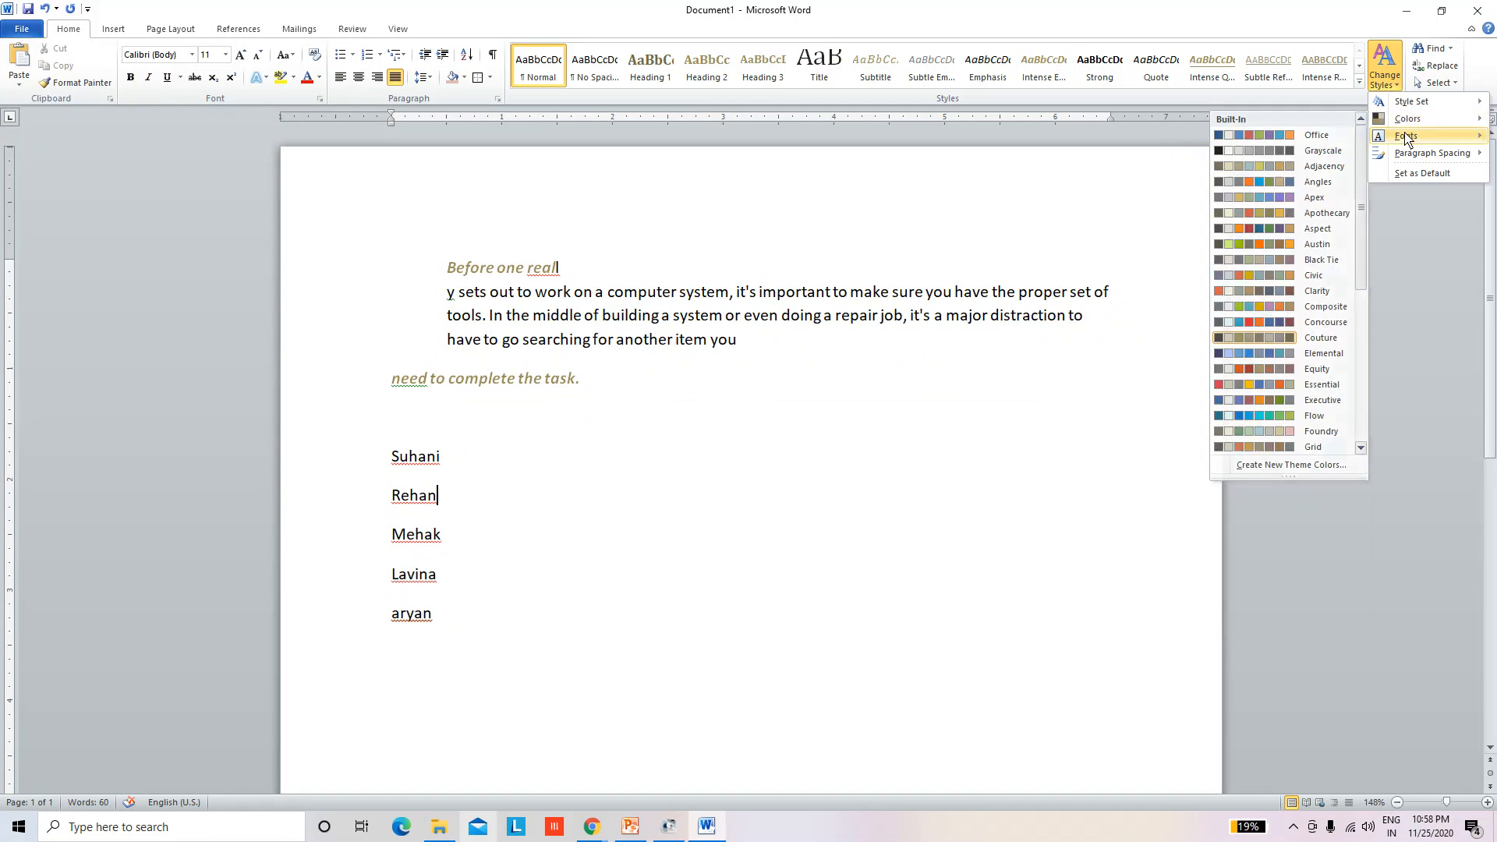
mouse_move(1417, 109)
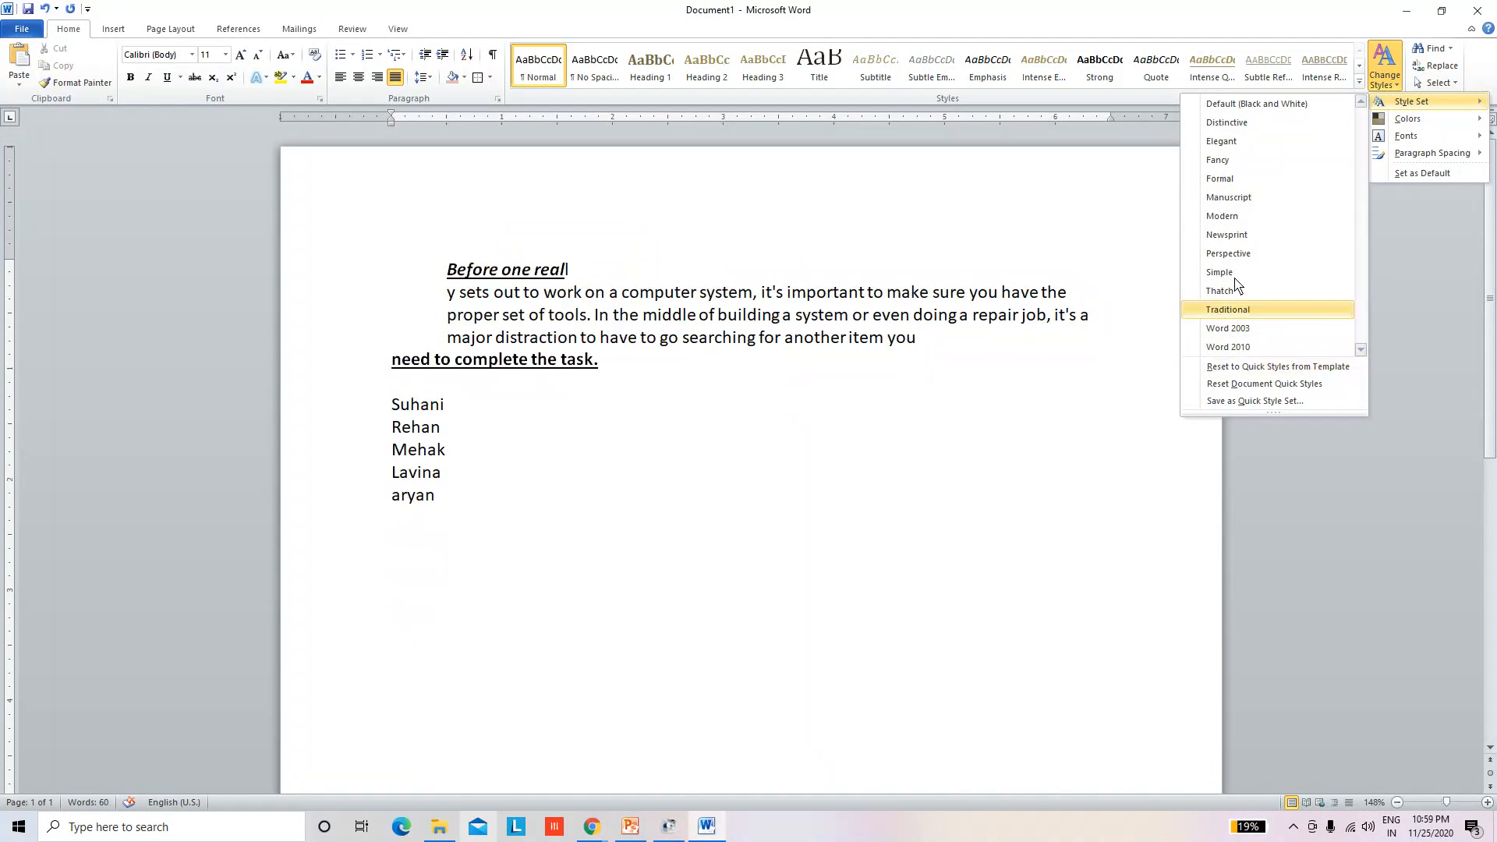
left_click(1228, 125)
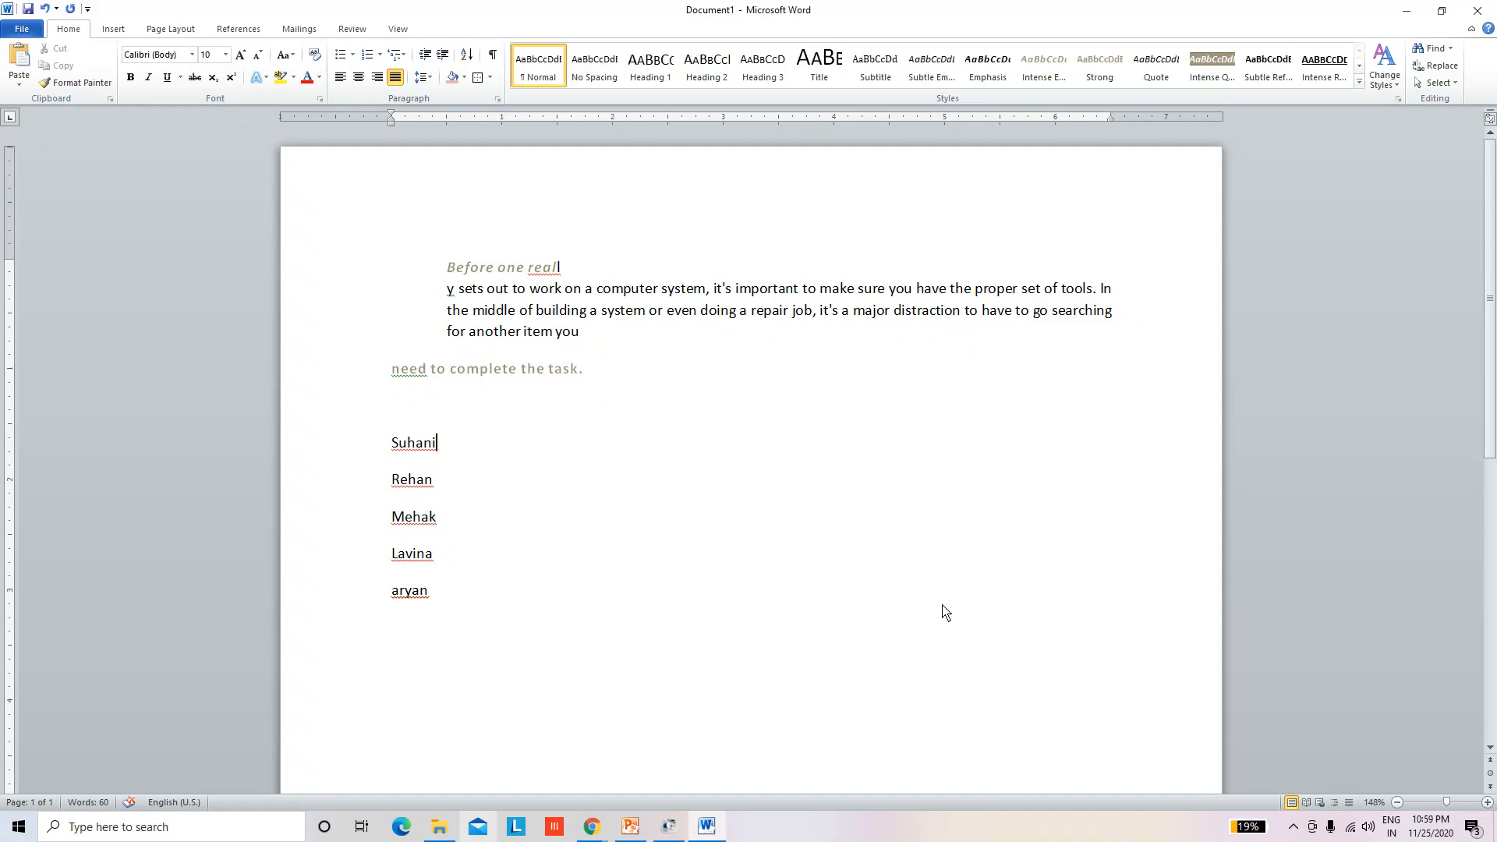
Step: Save the document as a Word Document named "Before one reall" in the IT Tools Images folder on the Desktop
left_click(24, 29)
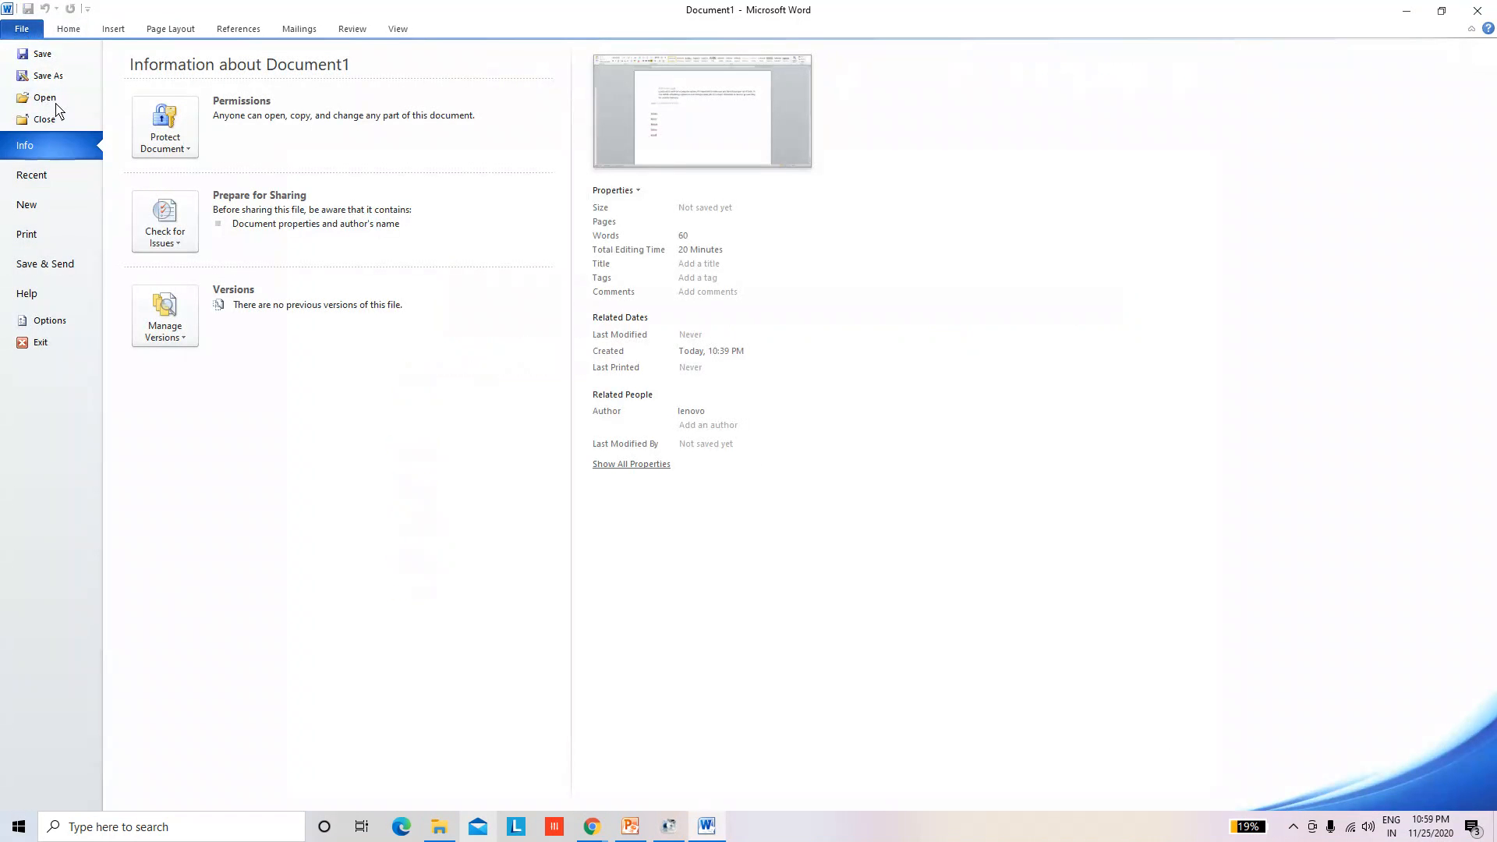
left_click(54, 54)
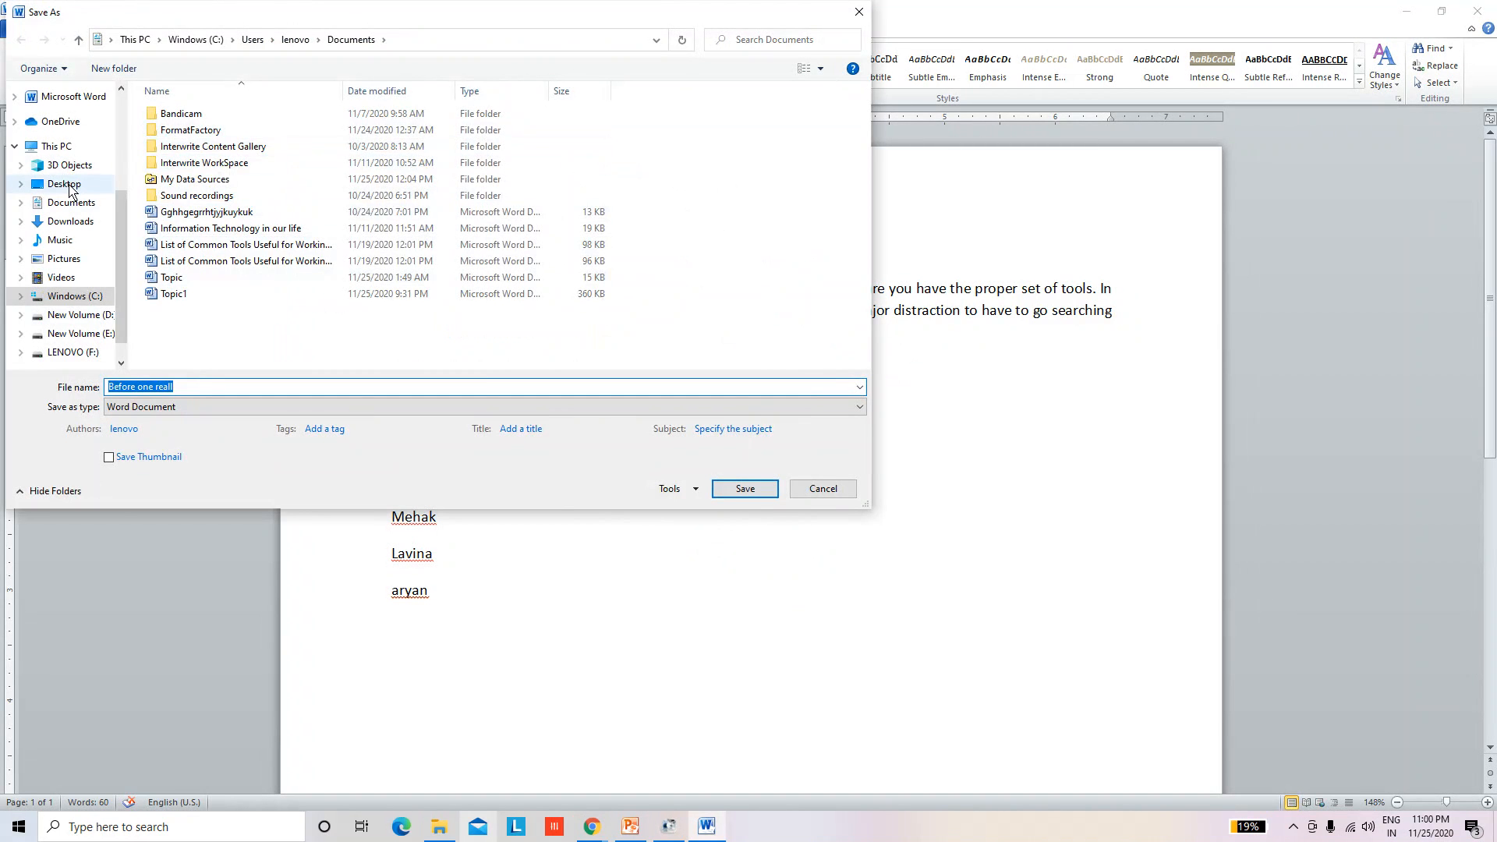
left_click(70, 187)
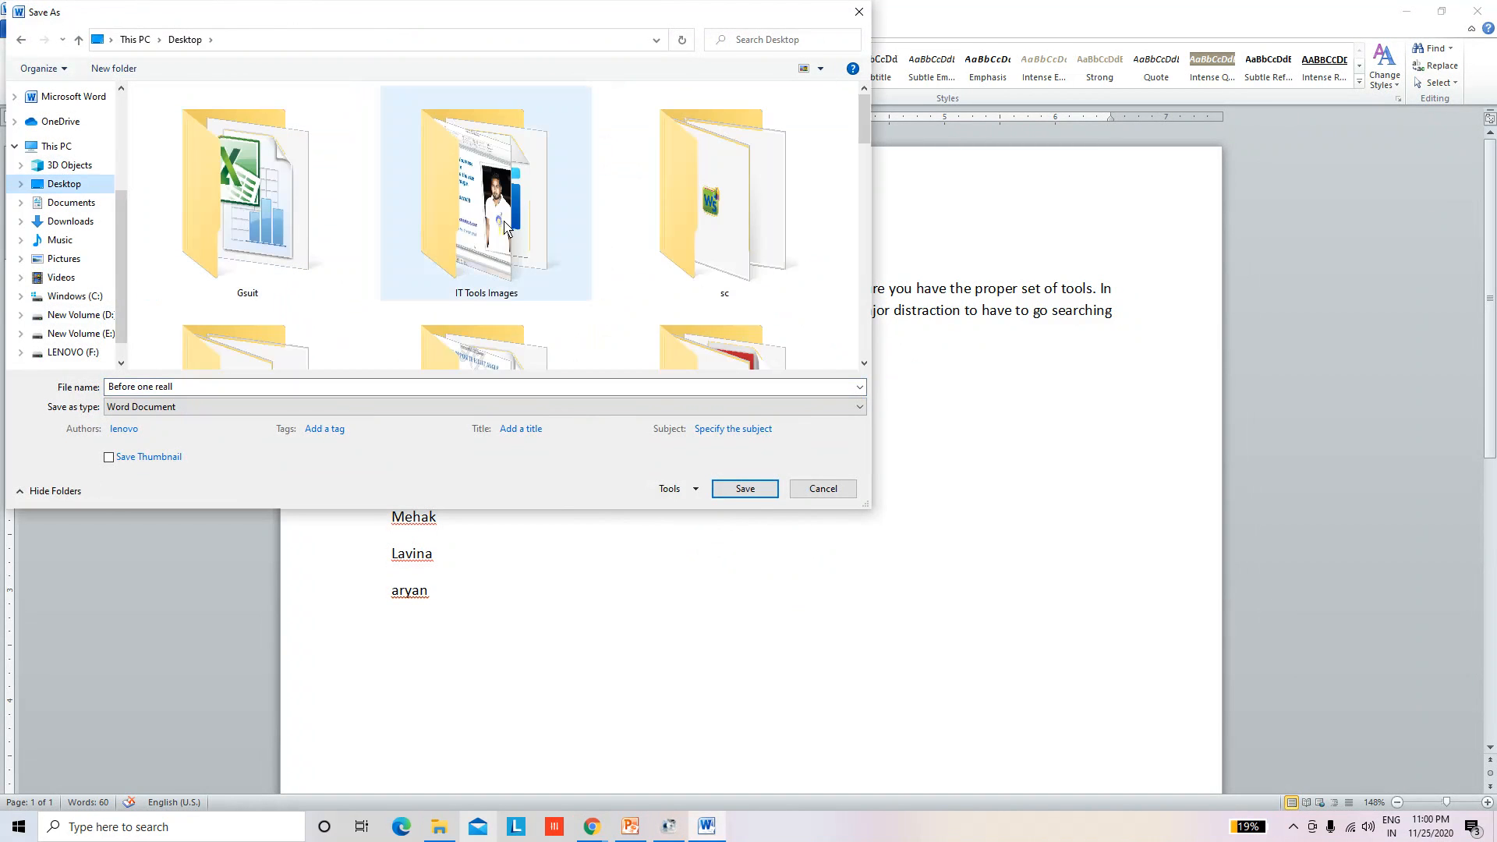
left_click(506, 227)
double_click(467, 158)
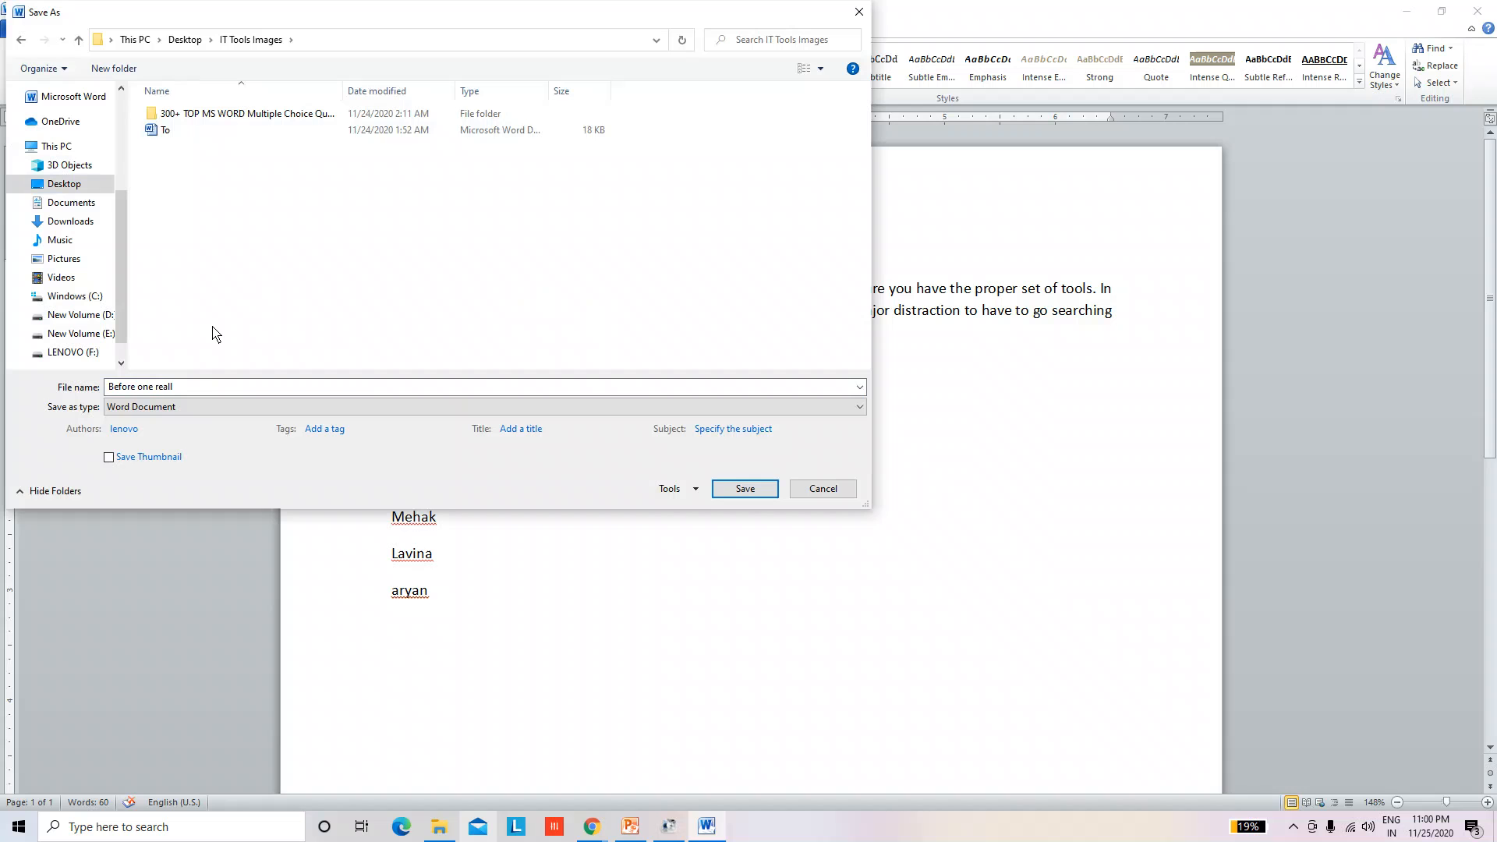
left_click(744, 488)
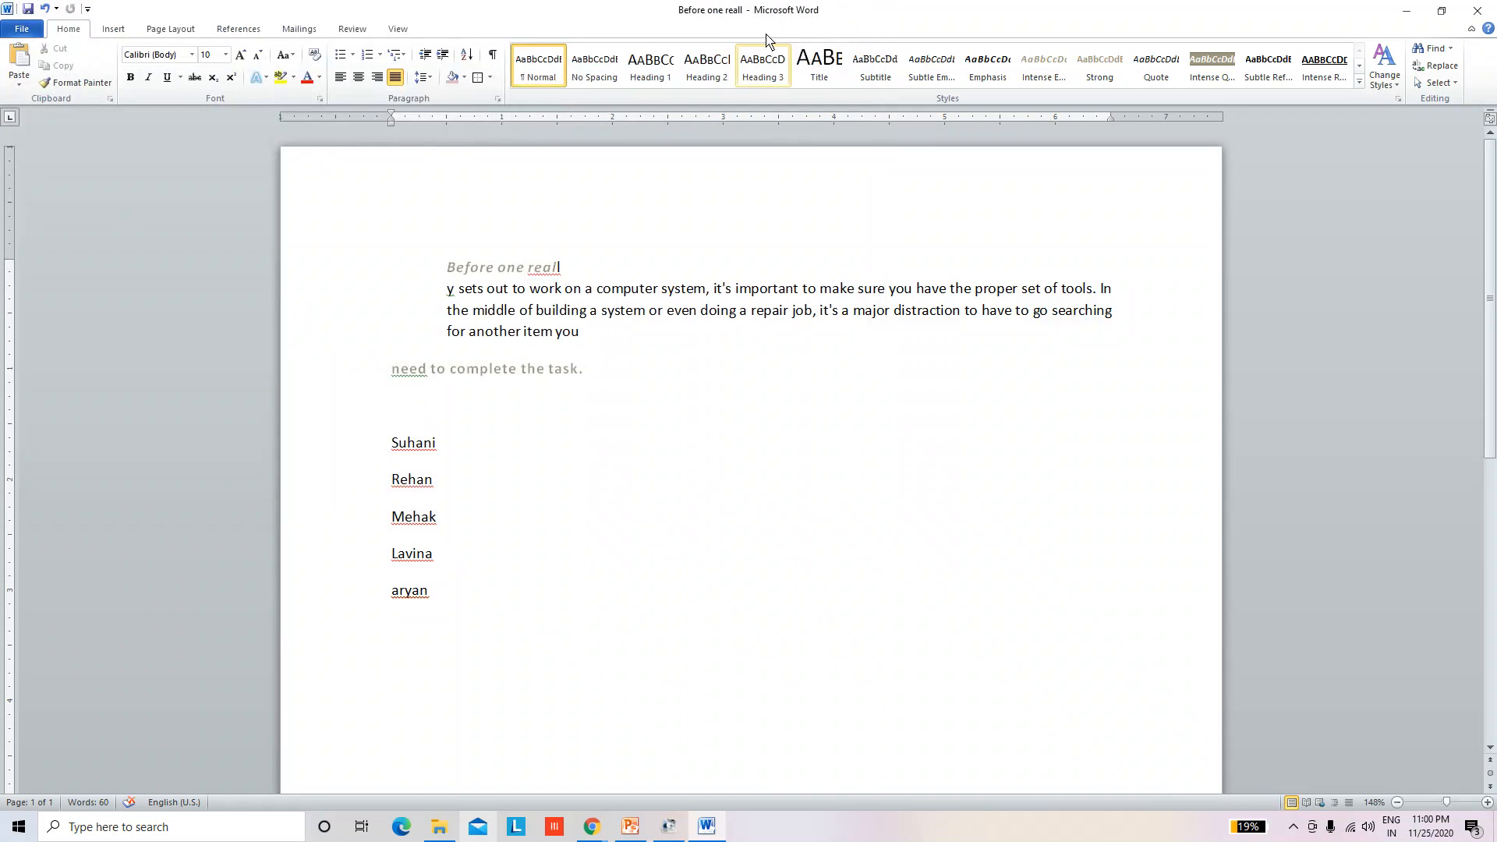
double_click(679, 14)
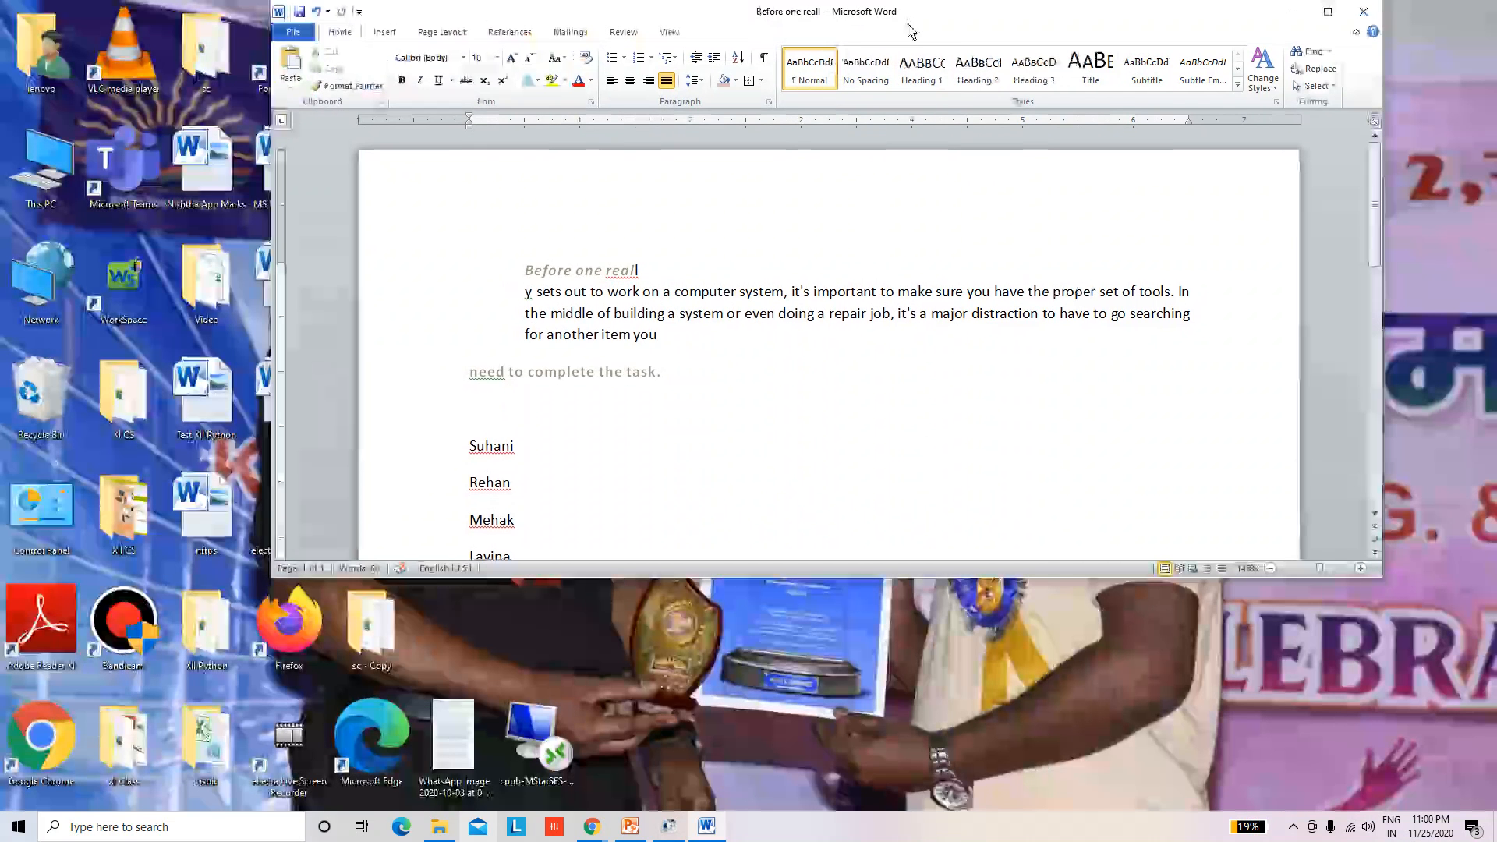
left_click(1327, 12)
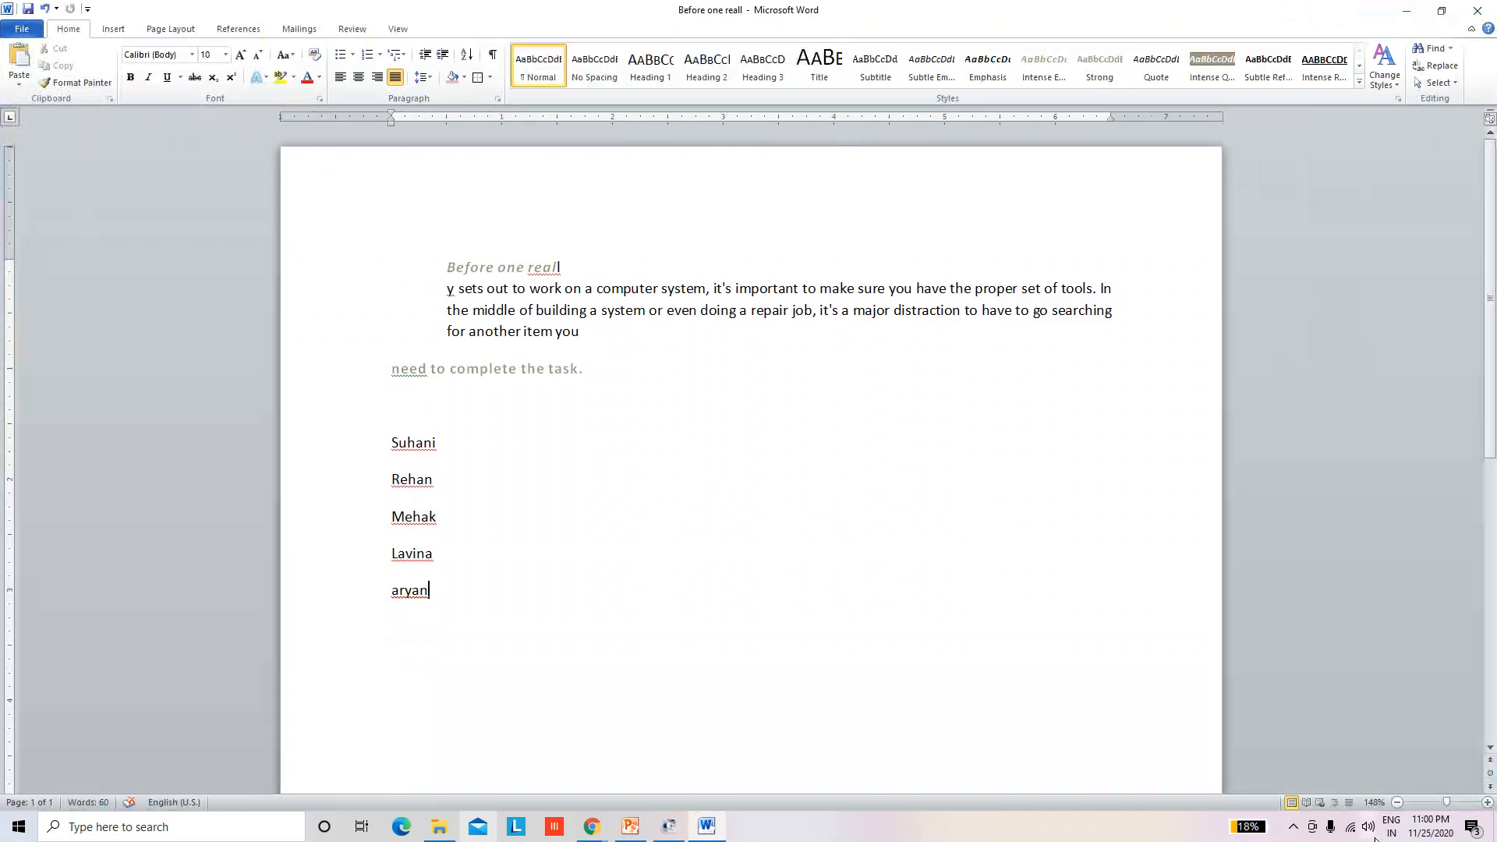
left_click(1294, 827)
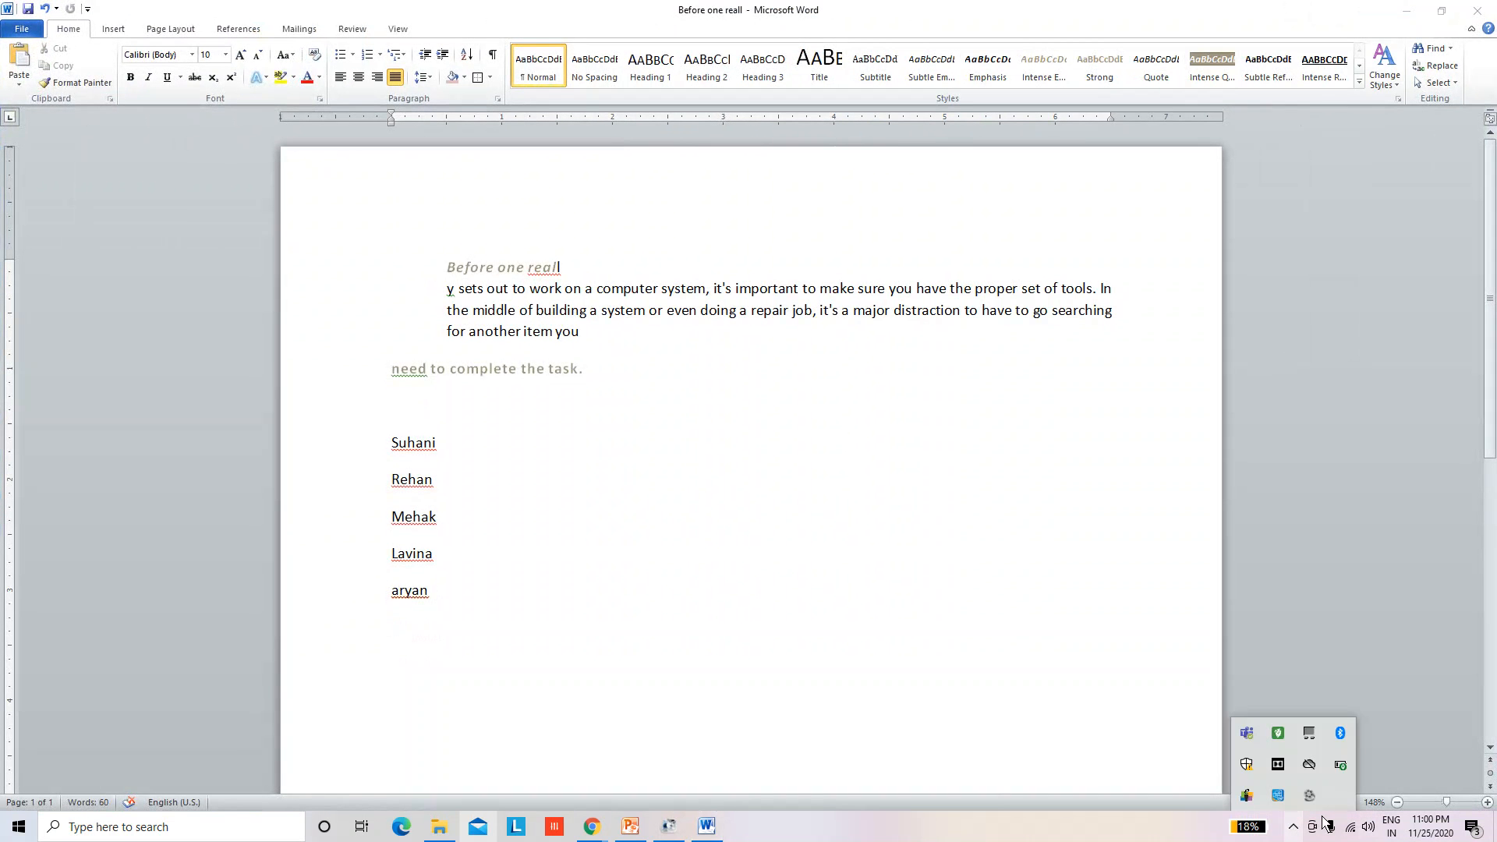